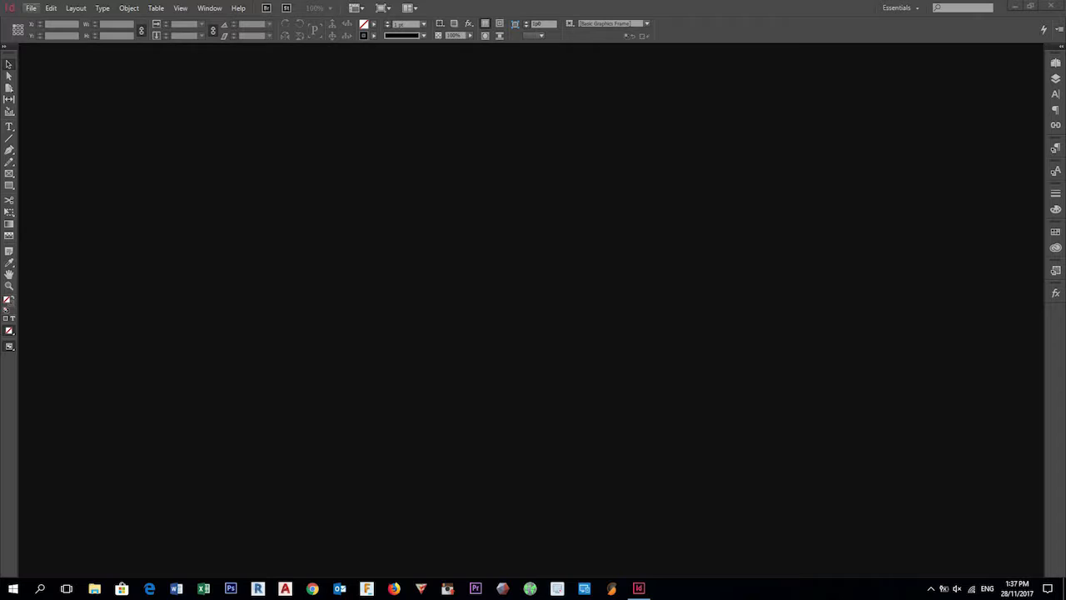
Create a new single-page print document with the A4 page size
left_click(31, 7)
mouse_move(47, 20)
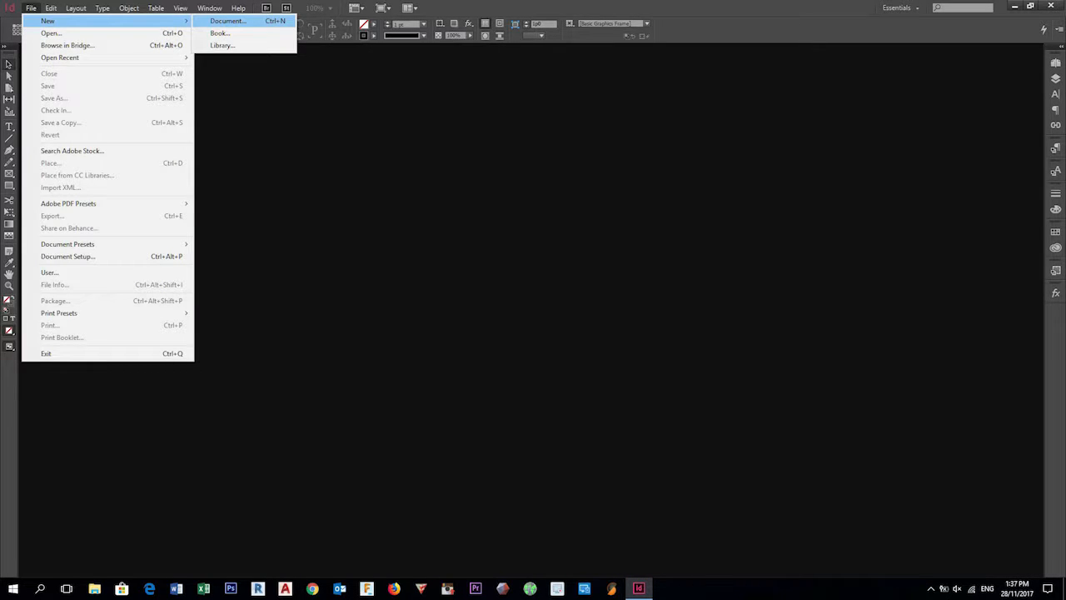
left_click(226, 21)
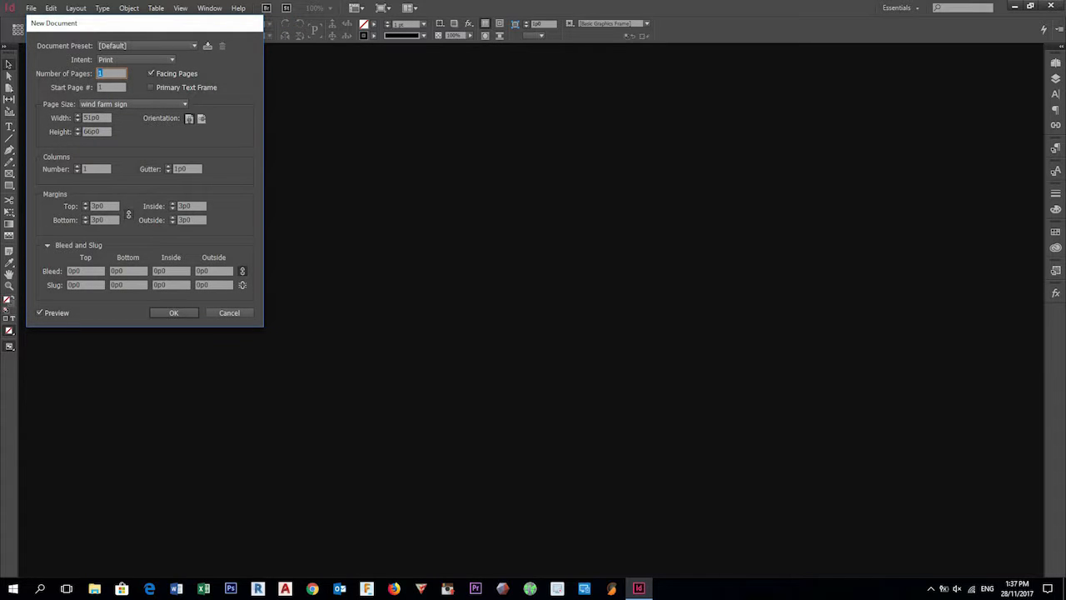
left_click(133, 104)
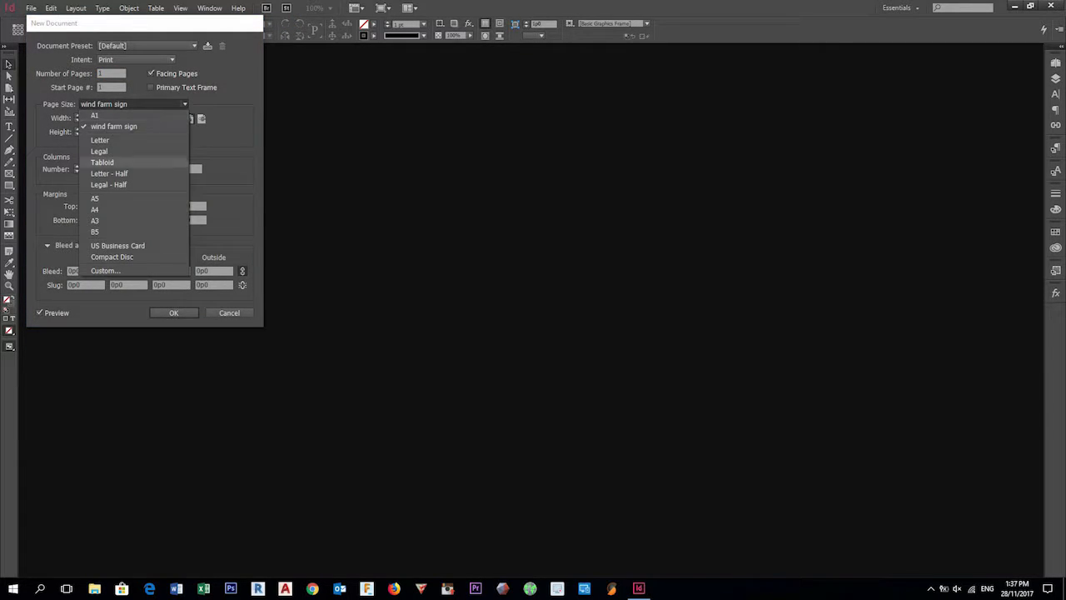
left_click(108, 209)
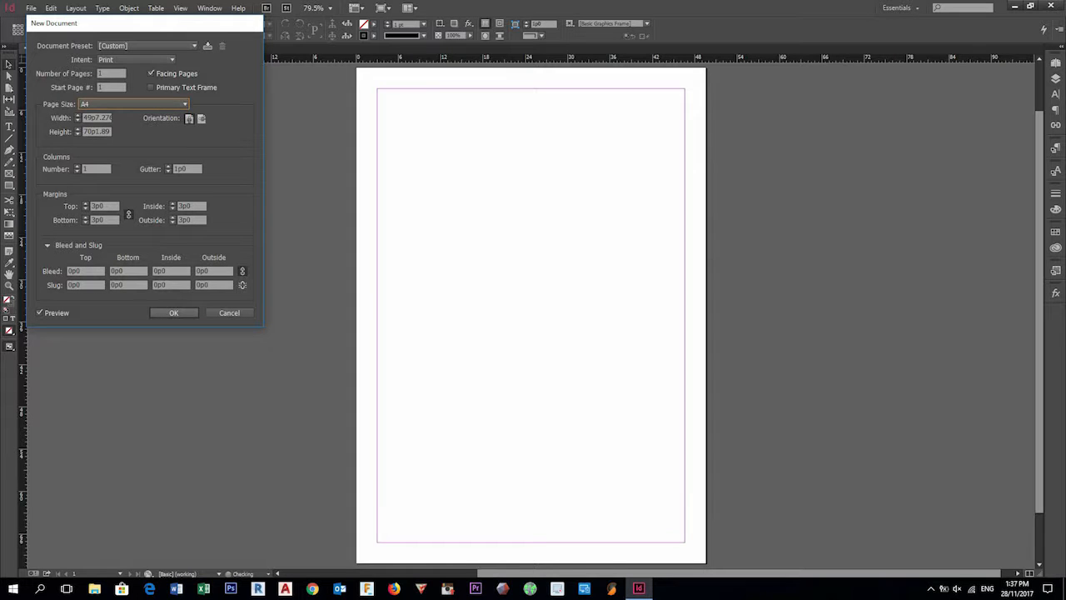
left_click(174, 312)
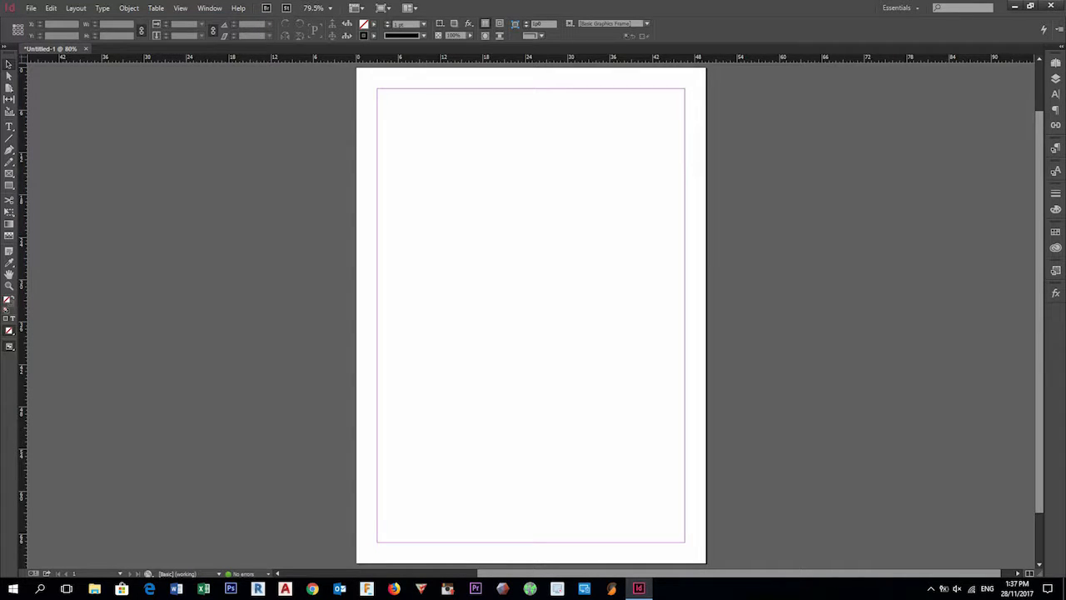
Show the Character Styles panel
left_click(209, 7)
mouse_move(267, 256)
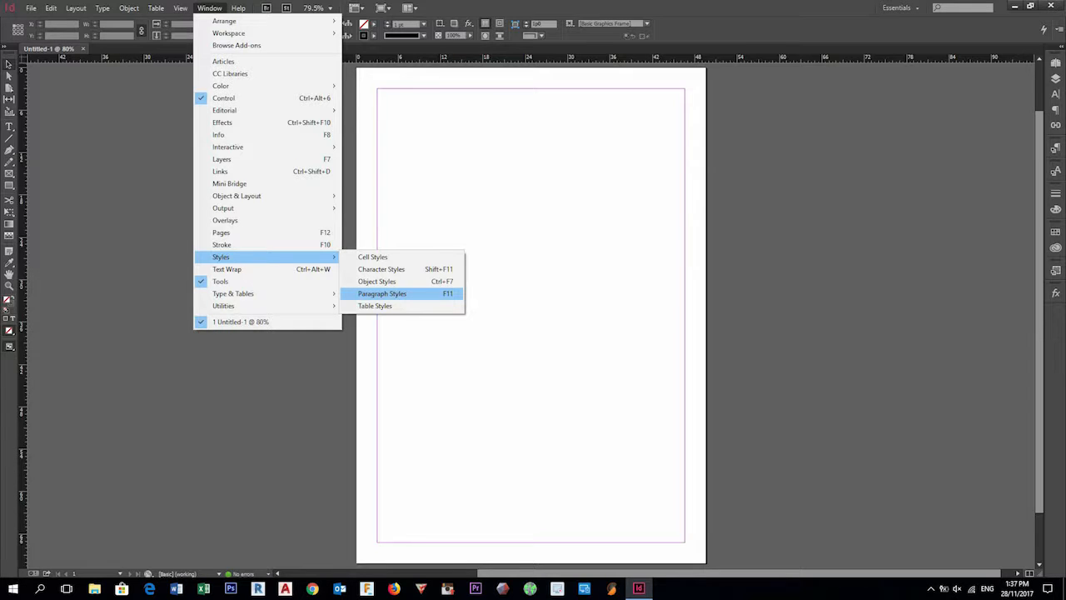
left_click(382, 269)
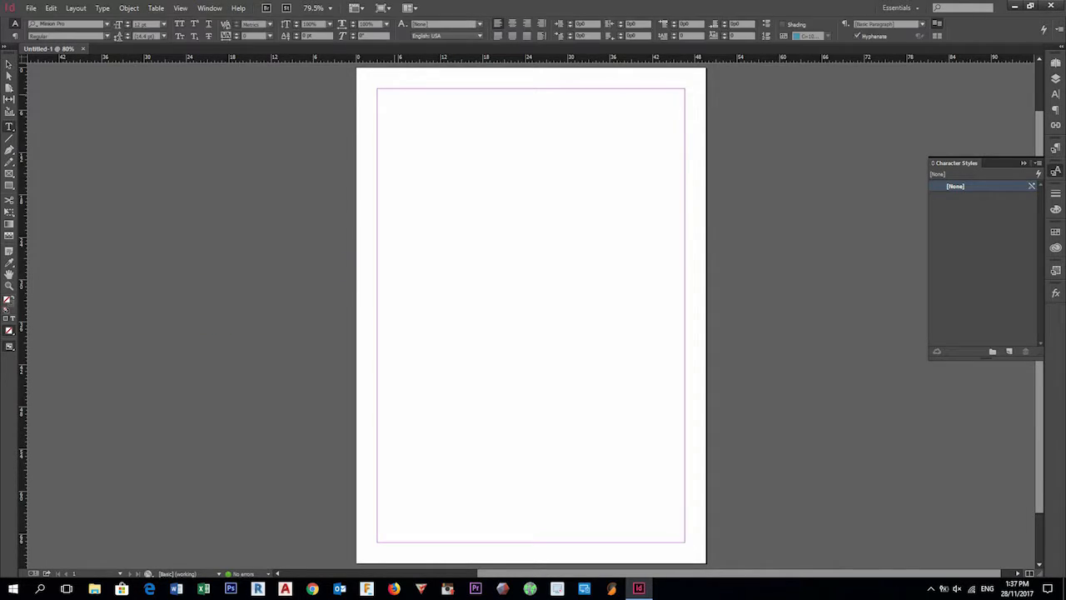
Draw a text frame about 43p7 by 30p1 across the page's upper margin area and fill it with placeholder text
left_click_drag(377, 89, 684, 299)
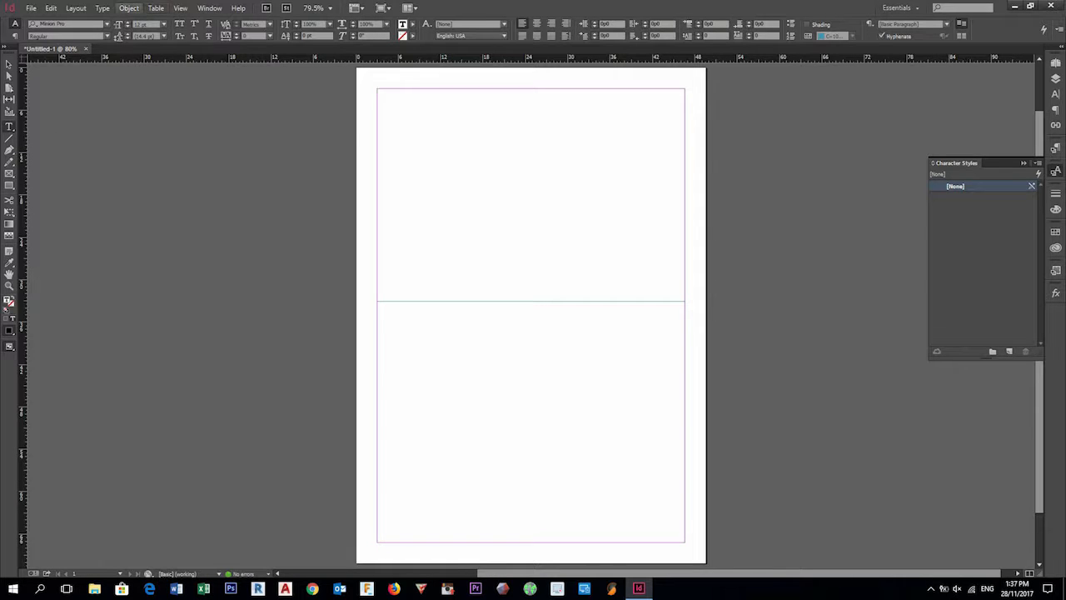
left_click(102, 7)
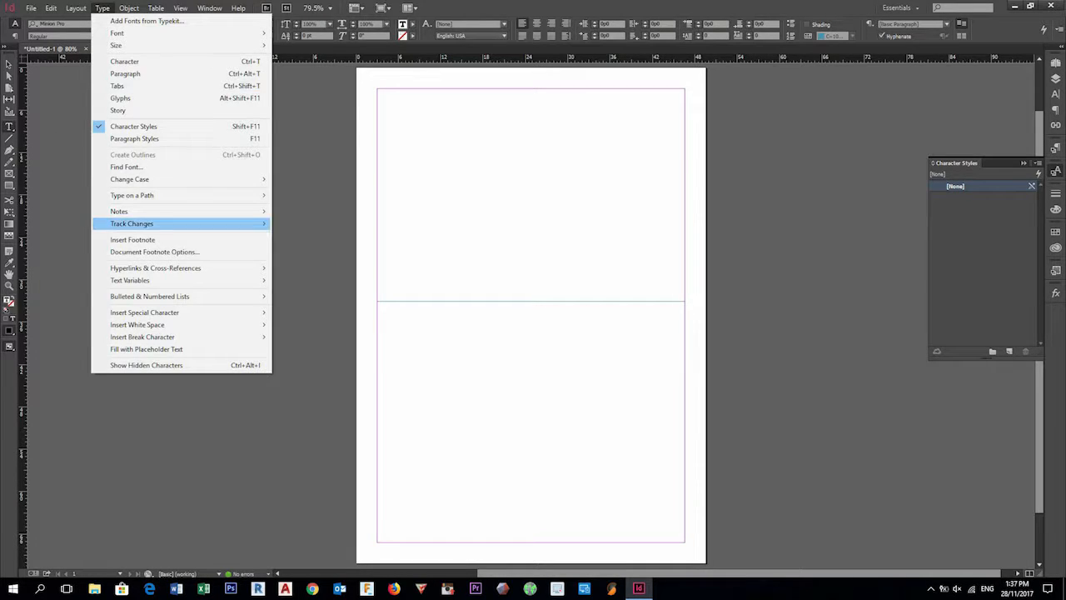
left_click(145, 349)
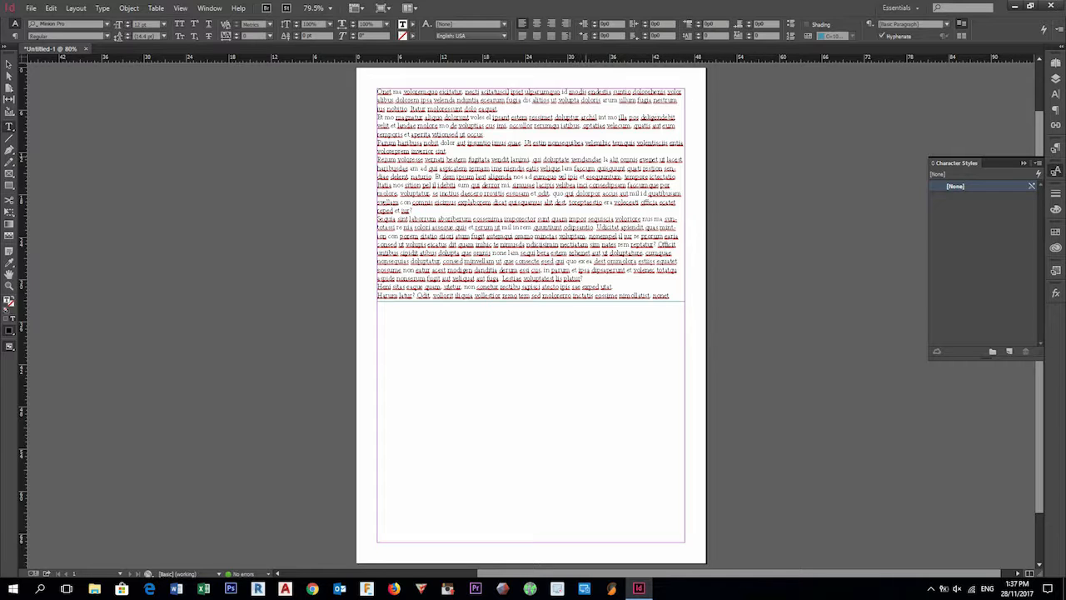
scroll(624, 170, "left", 1)
scroll(624, 170, "right", 1)
scroll(624, 170, "up", 2)
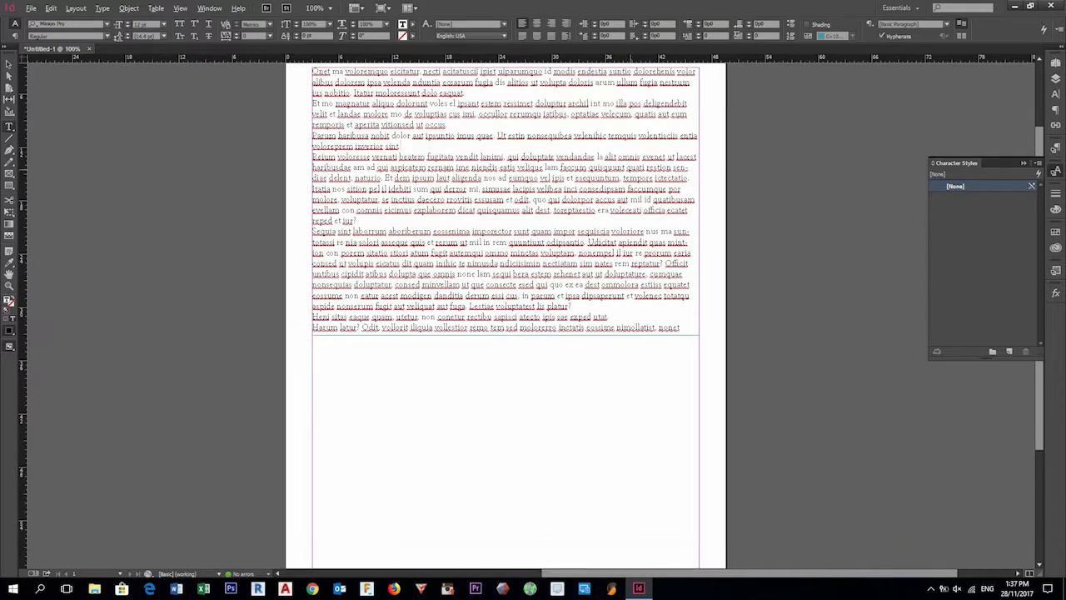
scroll(623, 170, "up", 2)
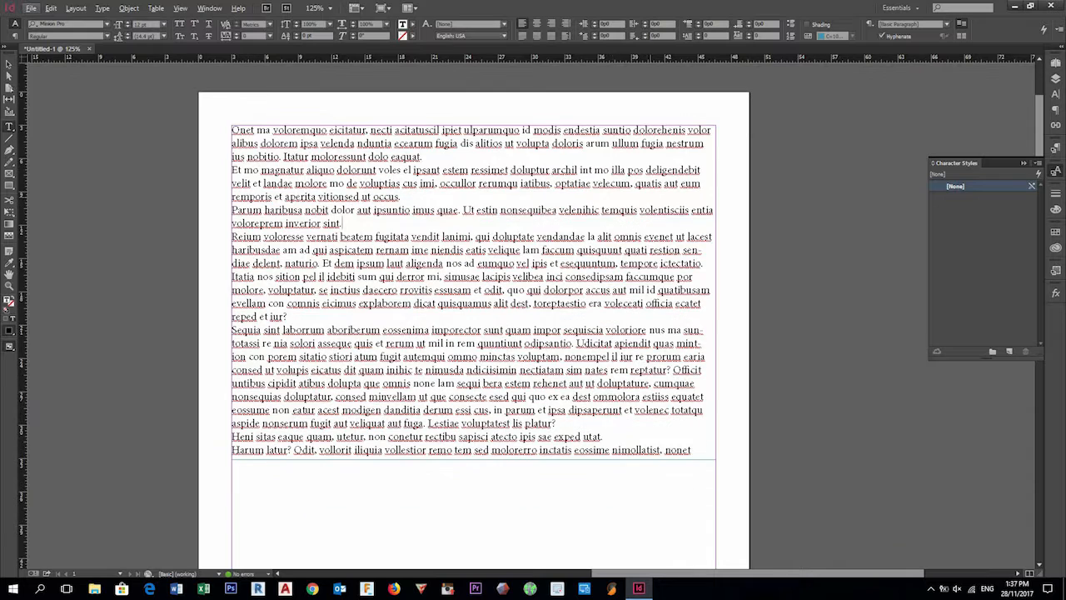
key("Escape")
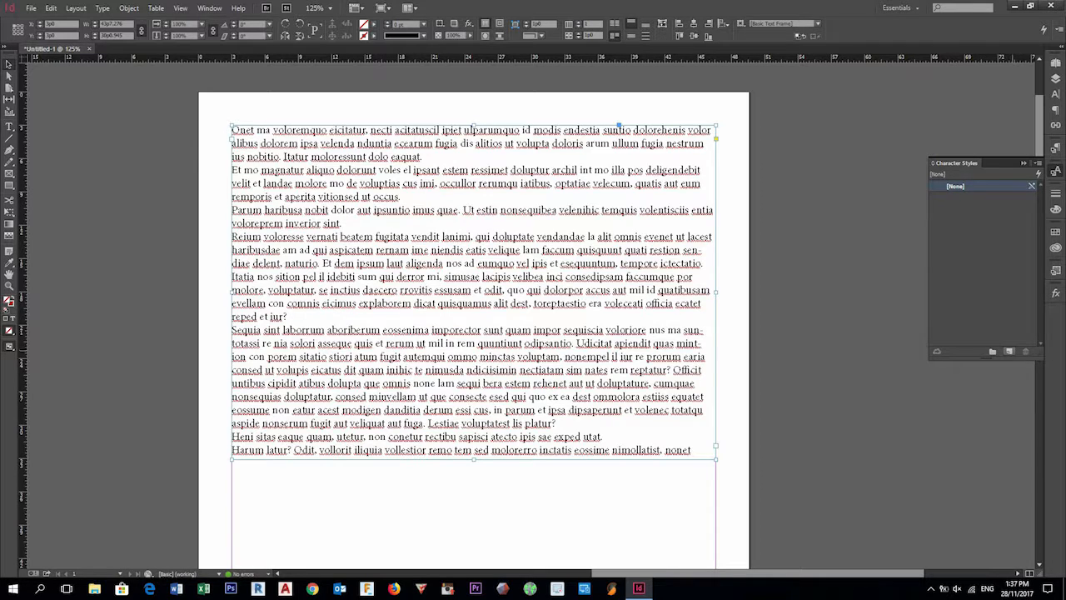
Create a new character style, apply it to the selected text frame and name it "Text Body Regular"
left_click(1009, 351)
left_click(976, 197)
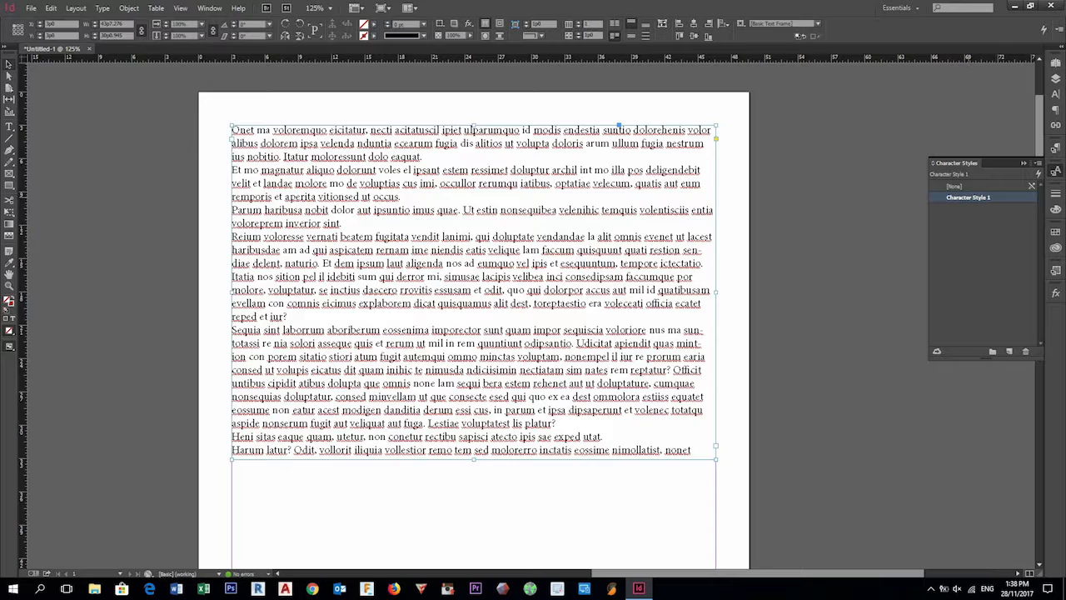
left_click(978, 197)
type("Text Bod")
type("y.")
type(" Regular")
key("Return")
Edit the Text Body Regular style's basic character formats, setting the font family to SansSerif and the font style to Regular
double_click(969, 197)
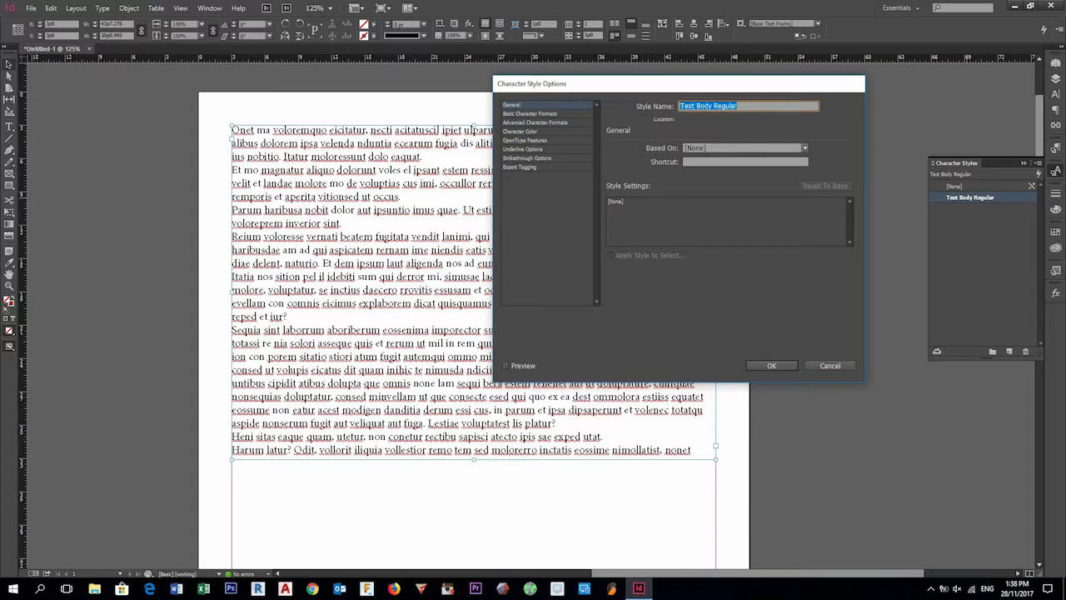
key("Tab")
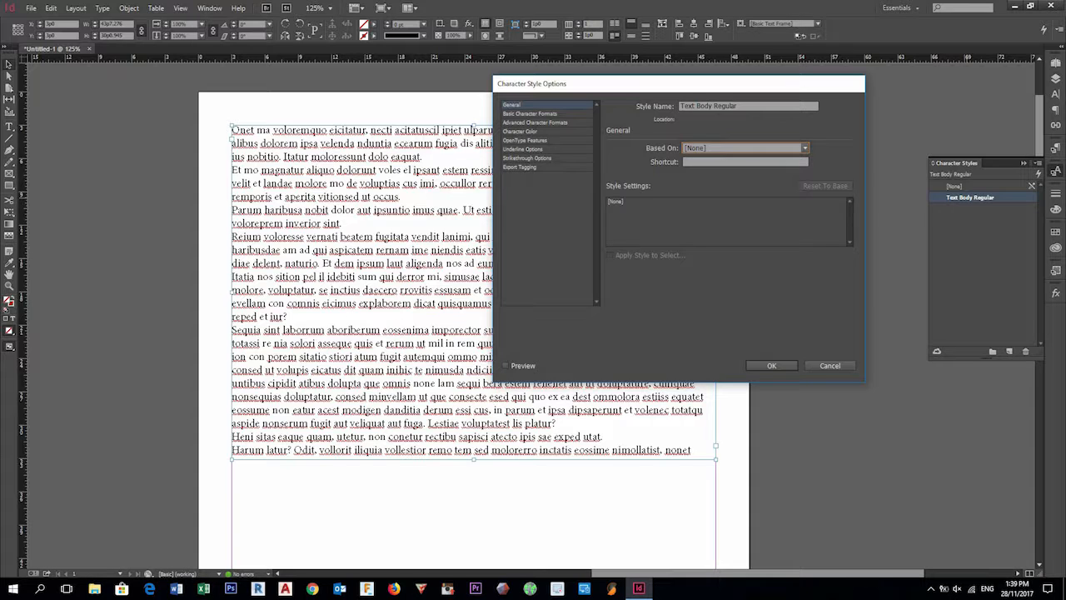
left_click(530, 113)
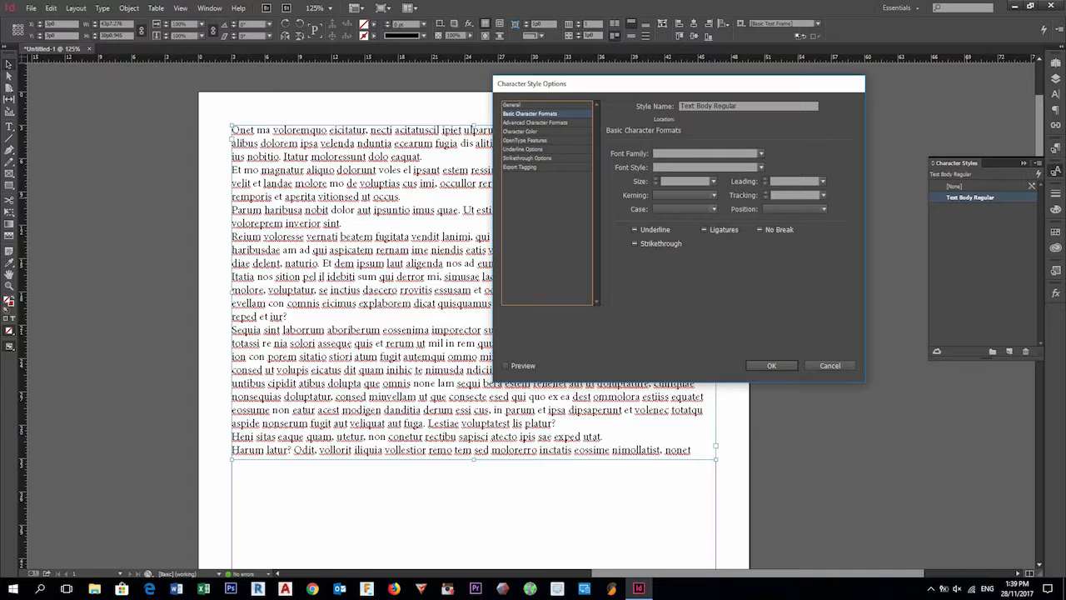
left_click(706, 153)
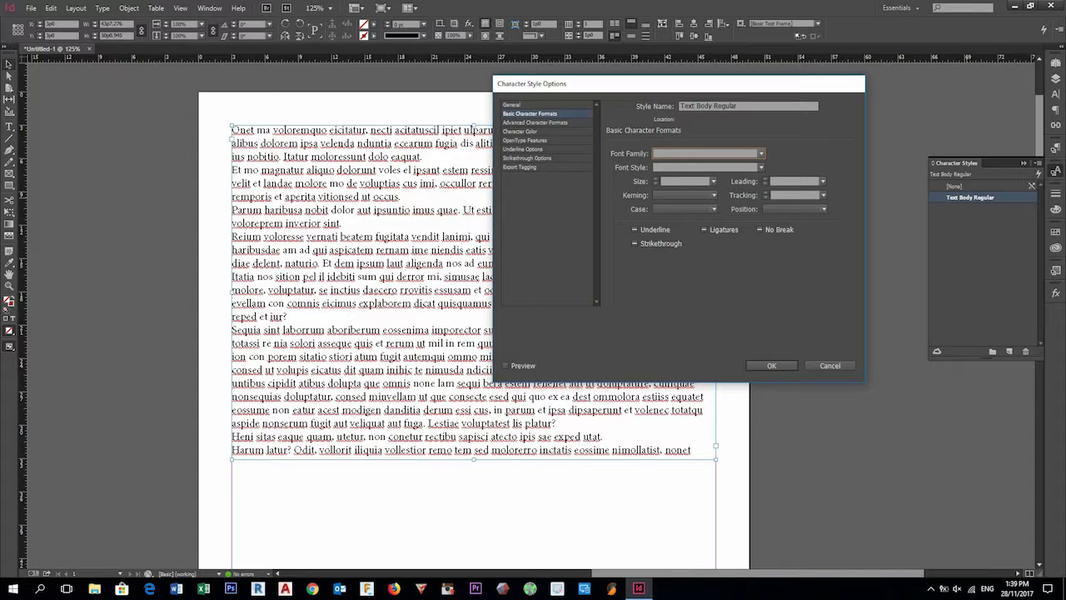
left_click(761, 153)
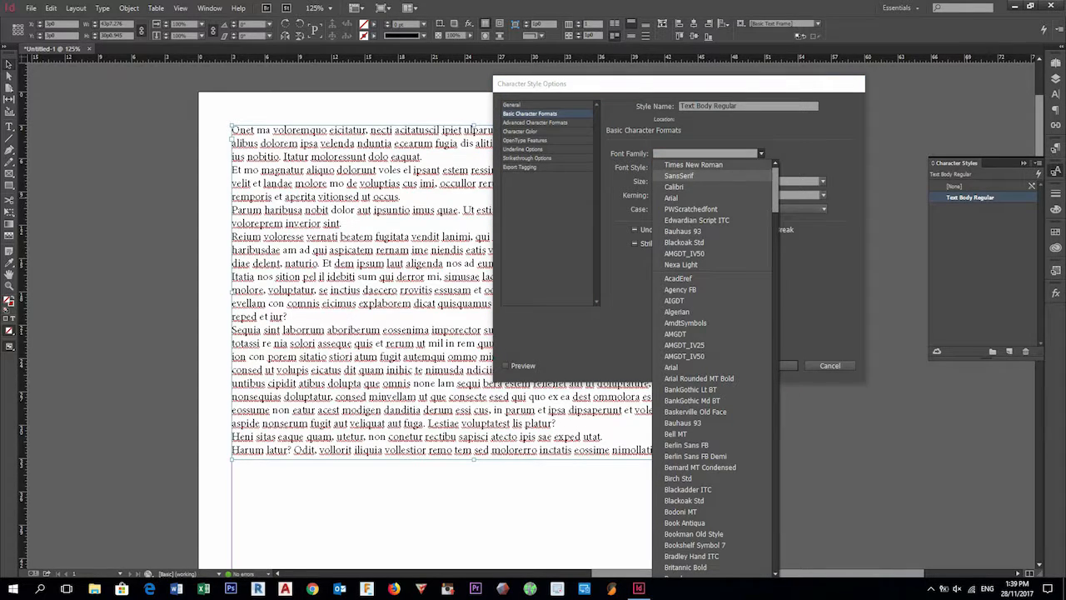
key("Return")
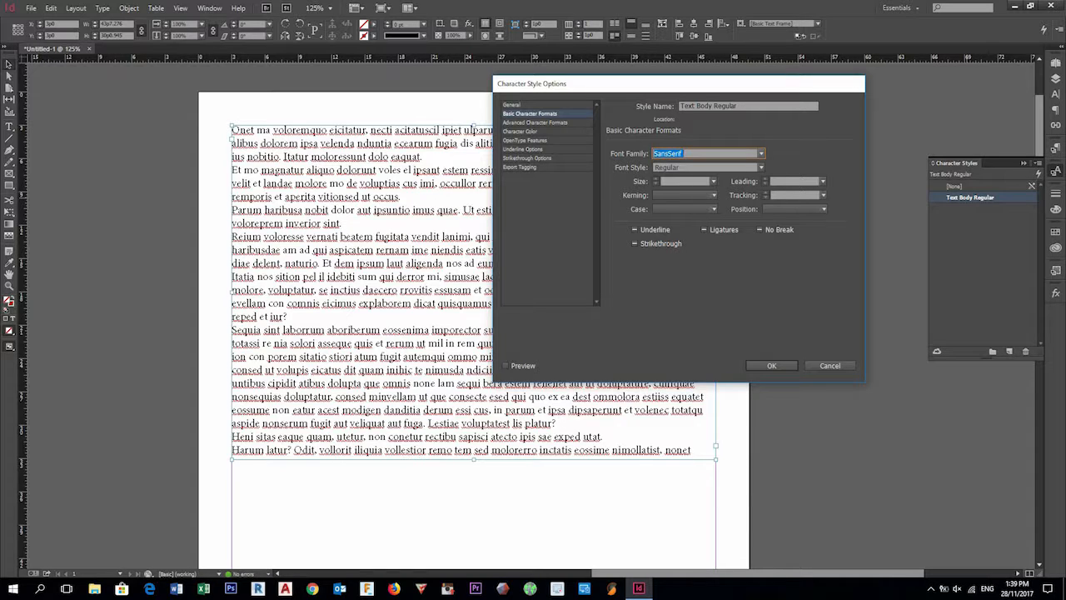
left_click(761, 167)
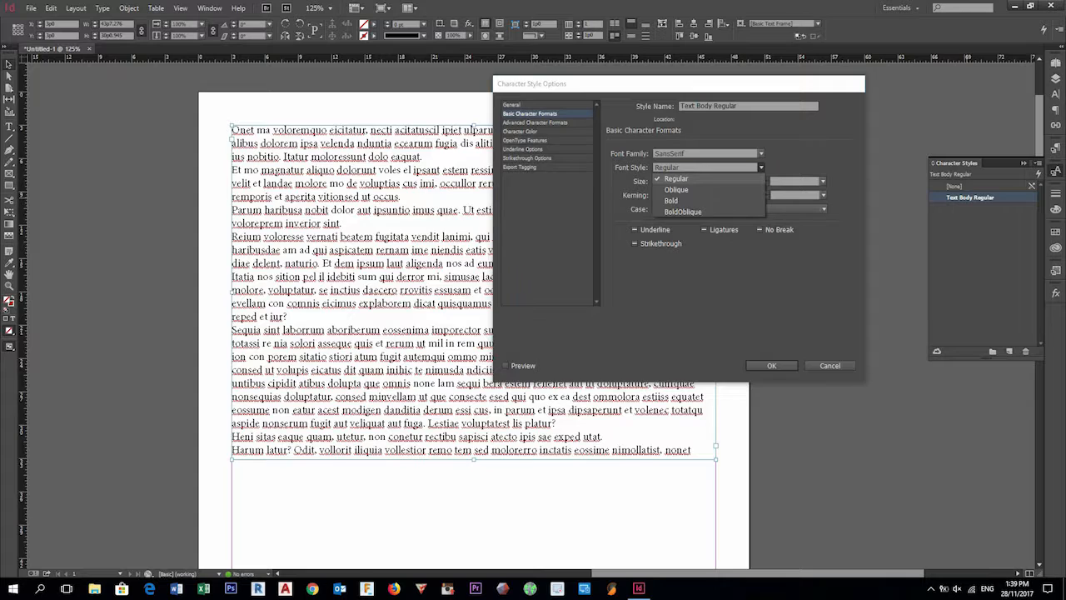
left_click(676, 178)
Set the Text Body Regular style's font size to 18 pt
key("Tab")
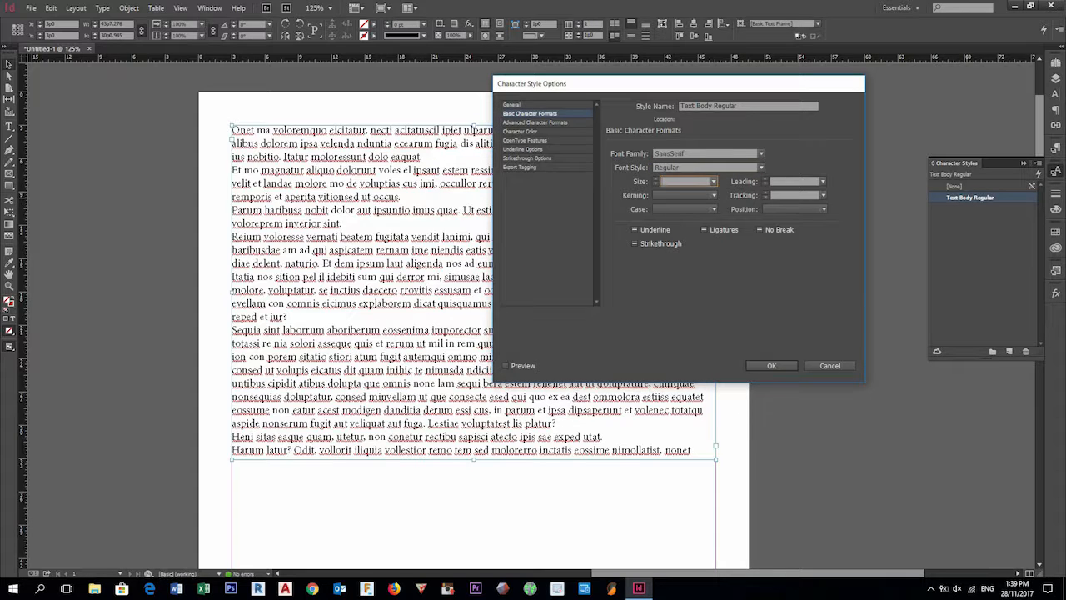
type("18")
left_click(714, 182)
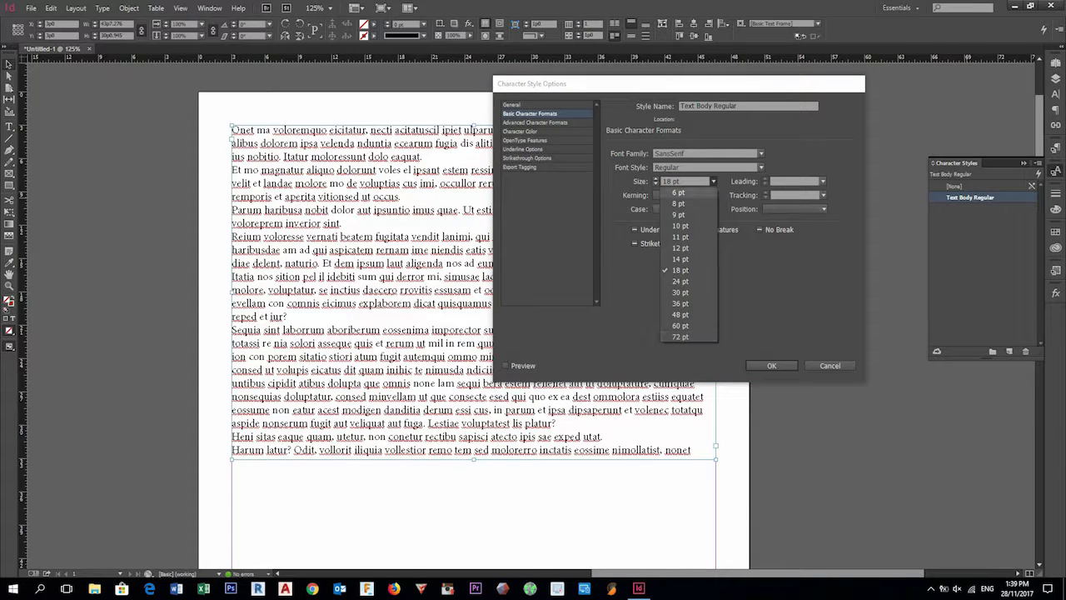
left_click(681, 270)
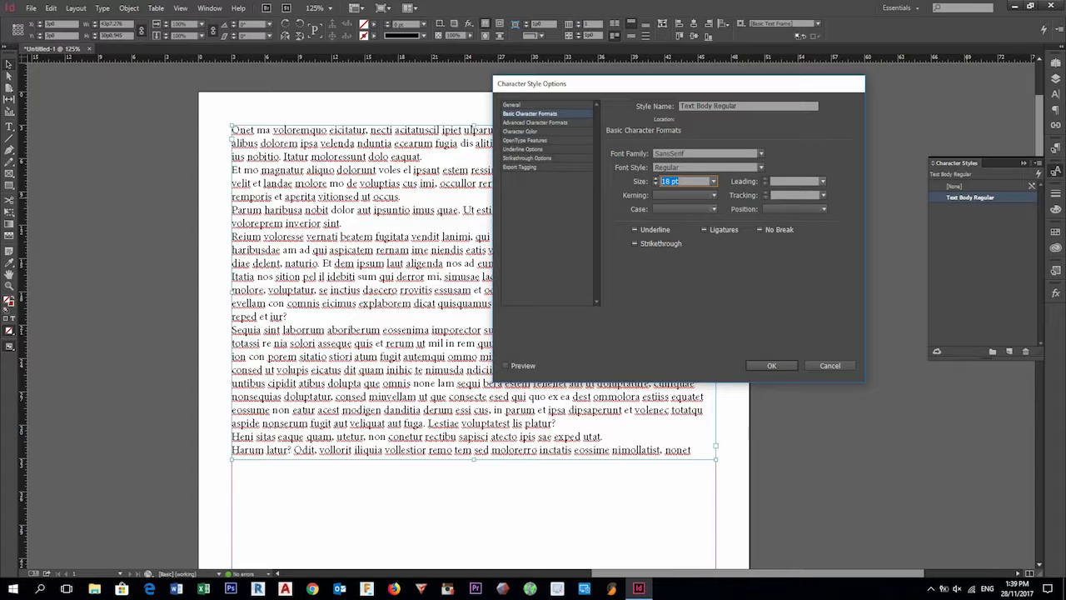
Turn on the style preview, try a leading of 12 pt, and set the leading to 18 pt
left_click(823, 181)
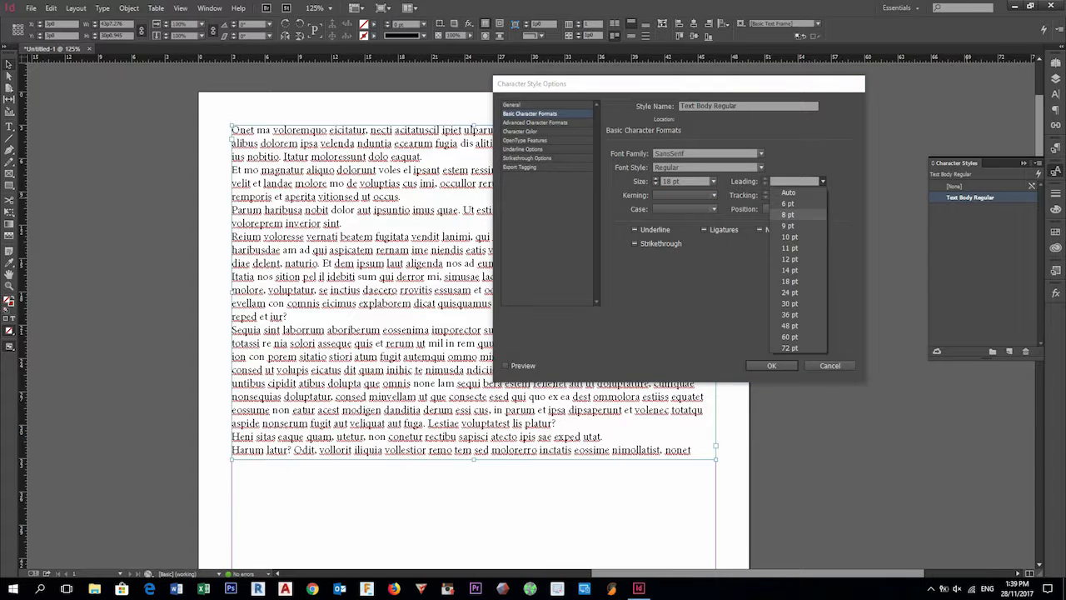
left_click(789, 259)
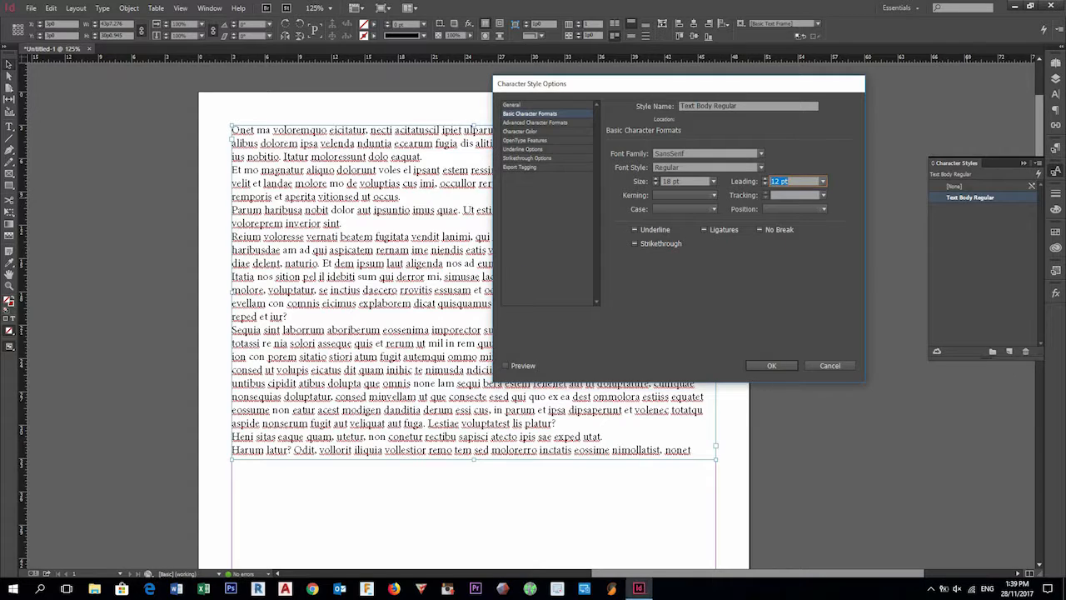
left_click(505, 366)
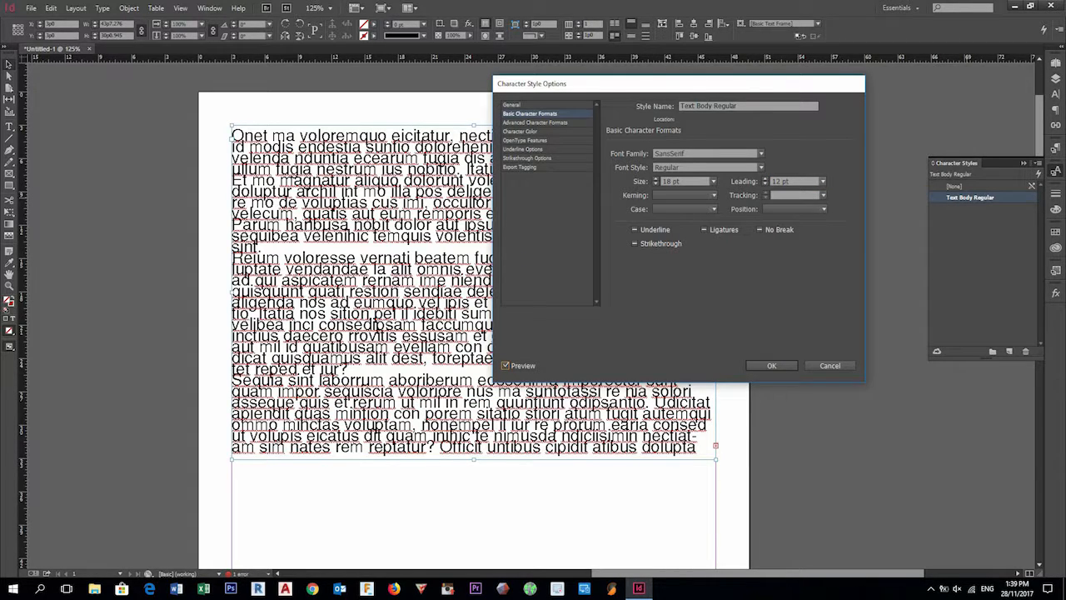
left_click(823, 181)
left_click(789, 282)
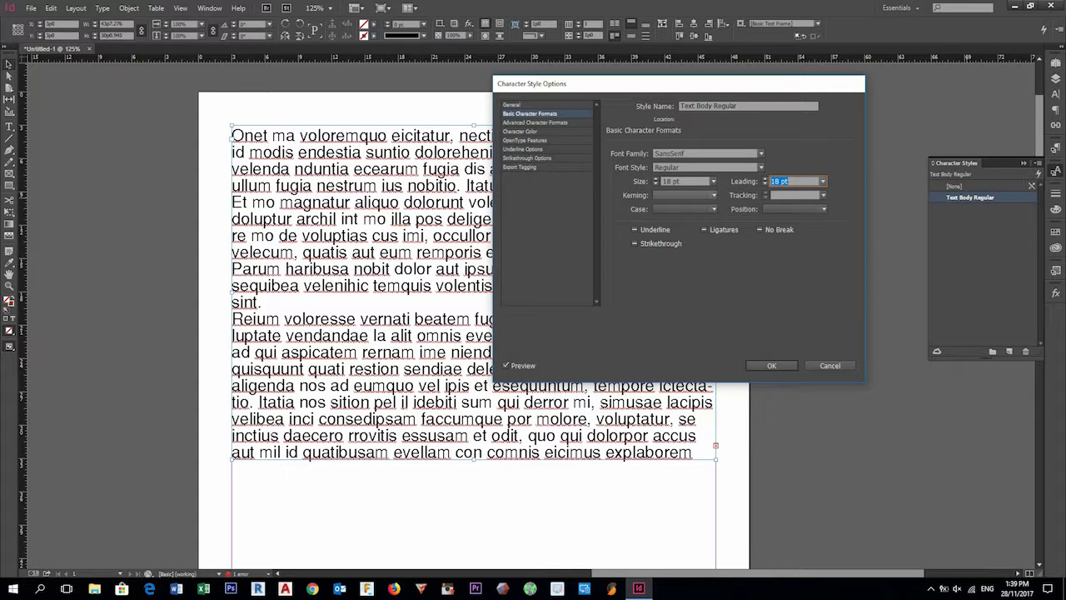
Try Metrics kerning for the character style, and set its kerning to Optical
left_click(714, 195)
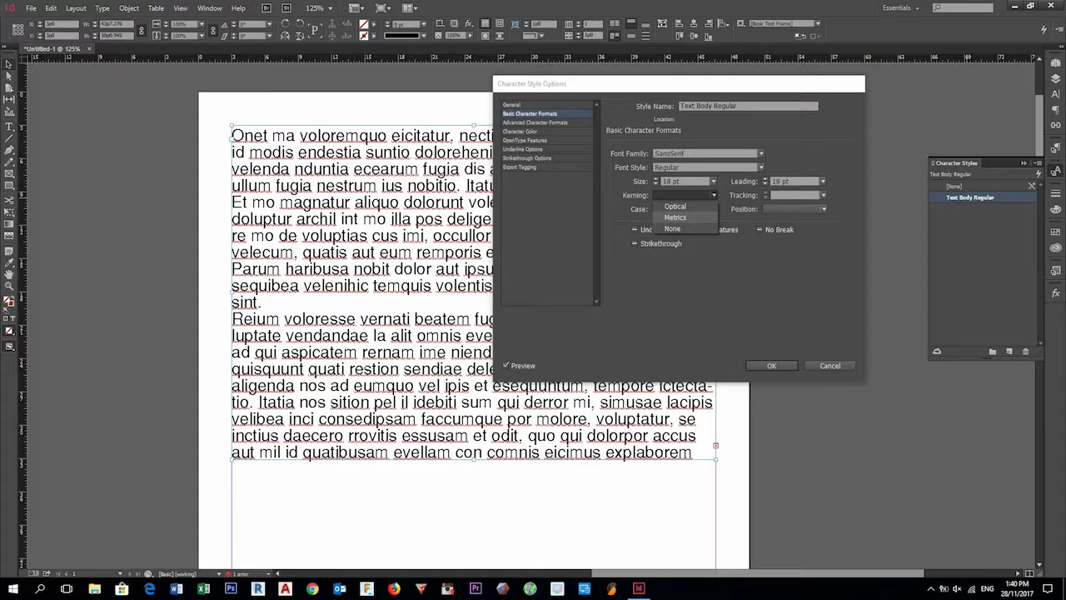
left_click(675, 217)
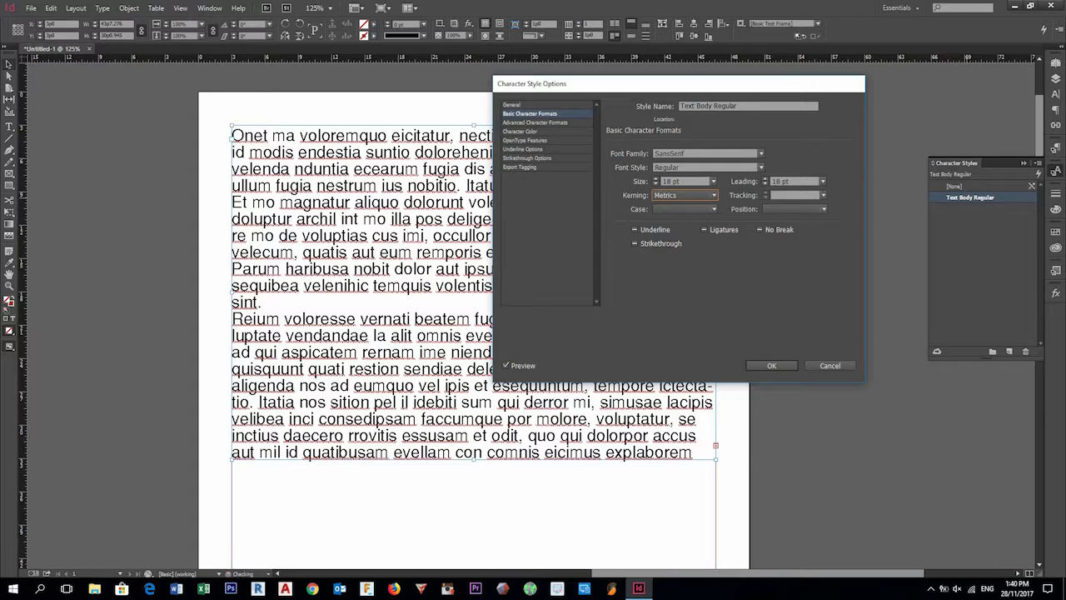
left_click(713, 195)
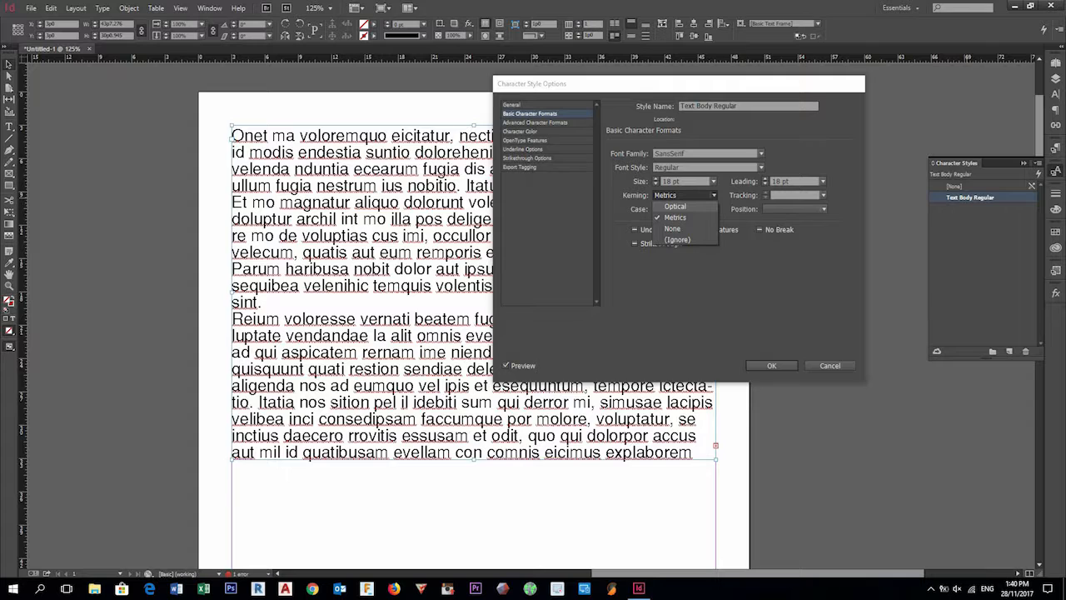
left_click(675, 206)
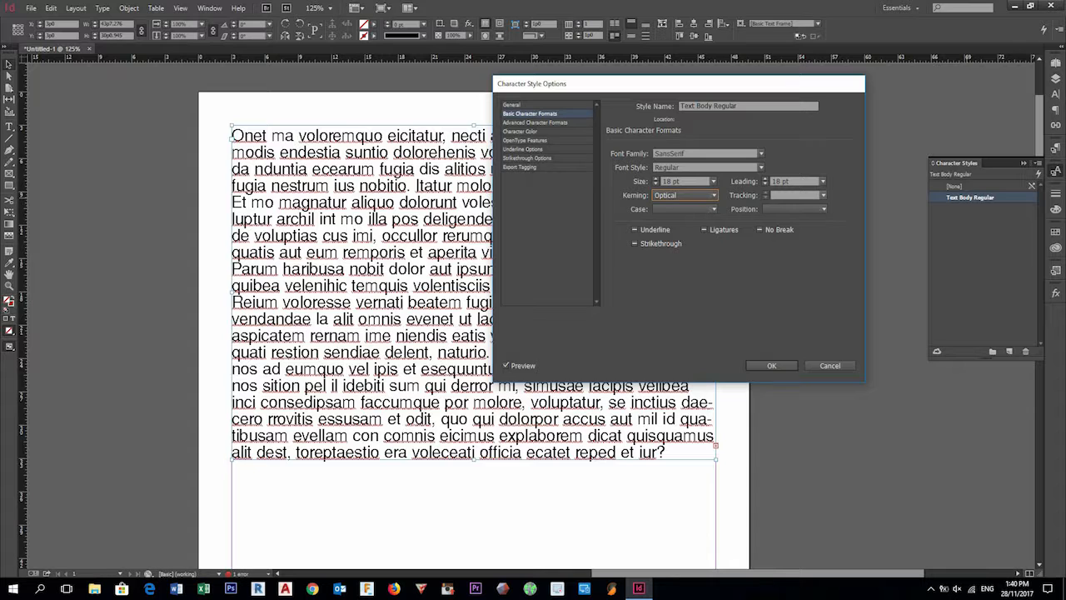
Try tracking values of 25, 100 and 200 for the Text Body Regular style, and set its tracking to 0
left_click(823, 195)
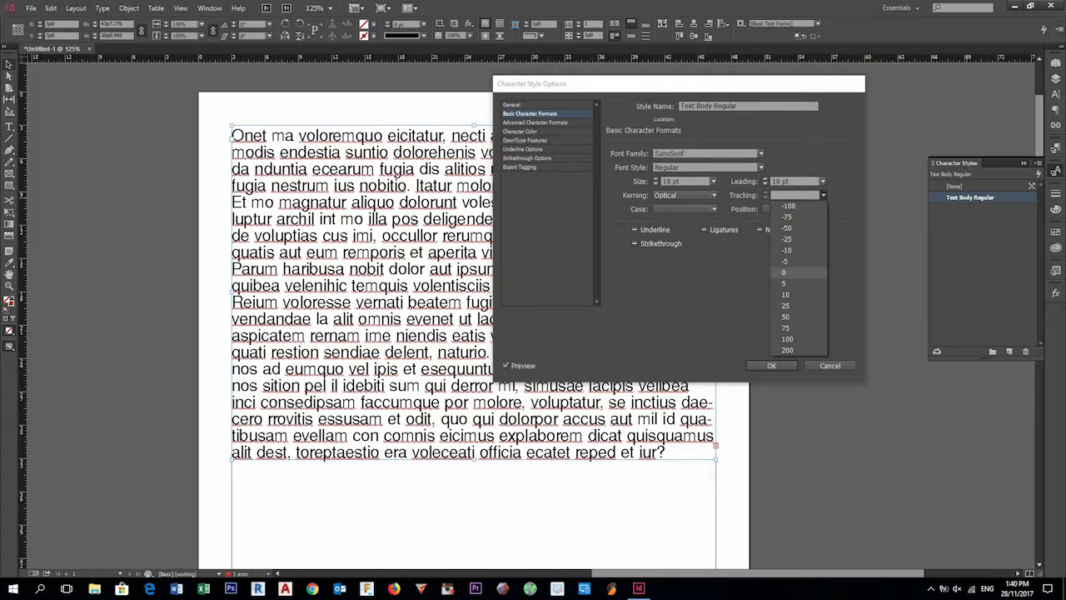
left_click(785, 306)
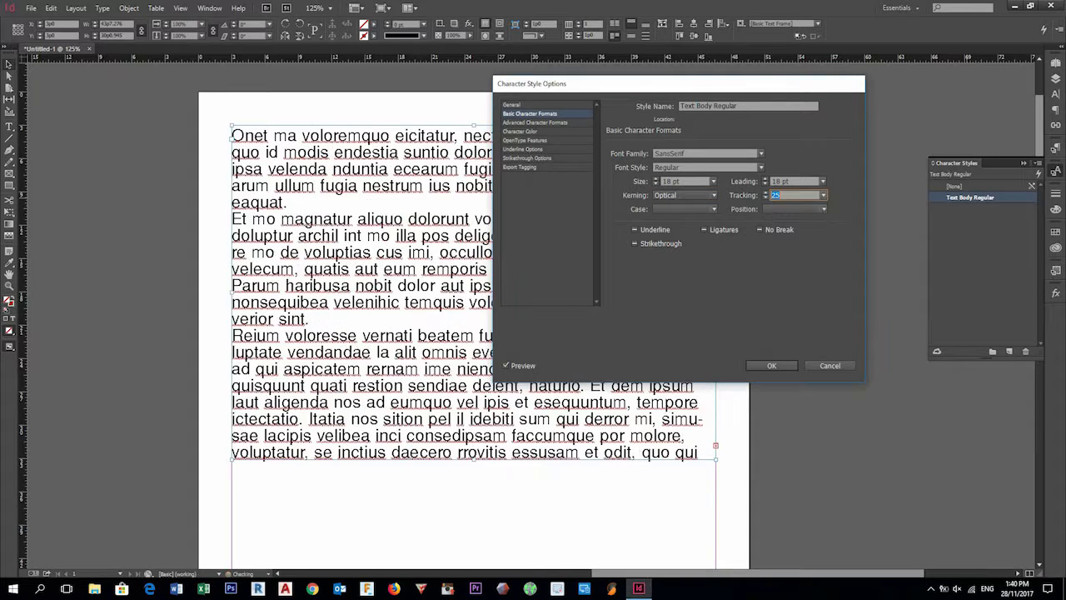
left_click(823, 194)
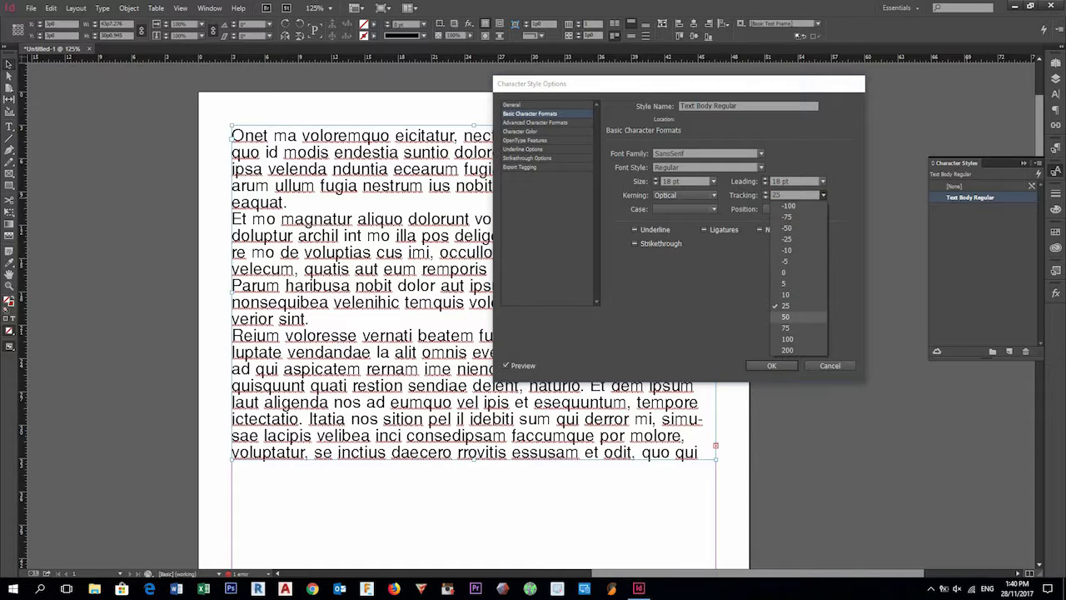
left_click(785, 325)
left_click(822, 195)
left_click(786, 339)
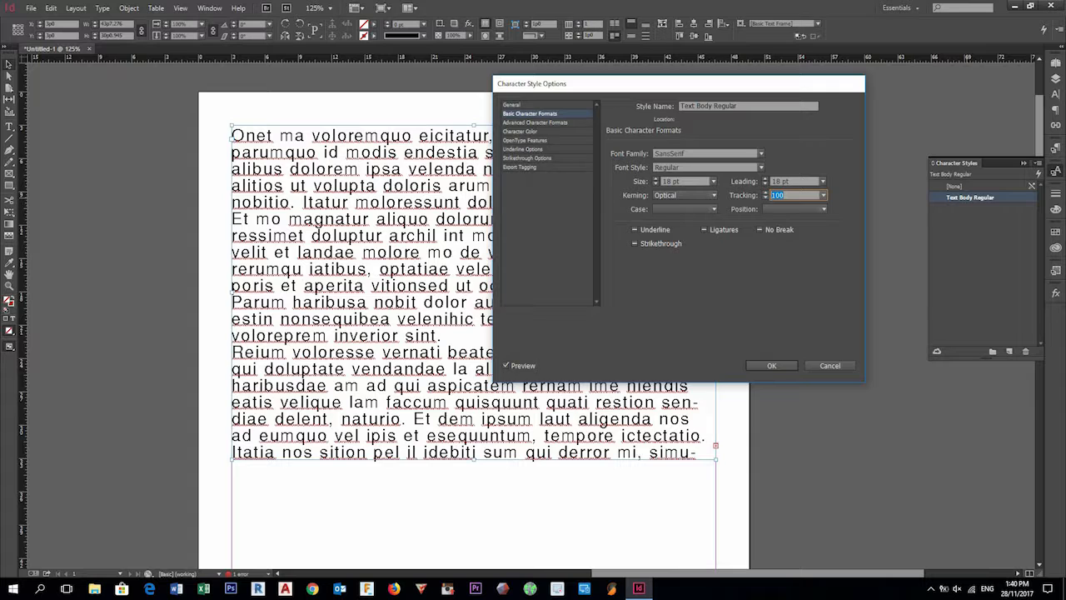
left_click(823, 195)
left_click(785, 351)
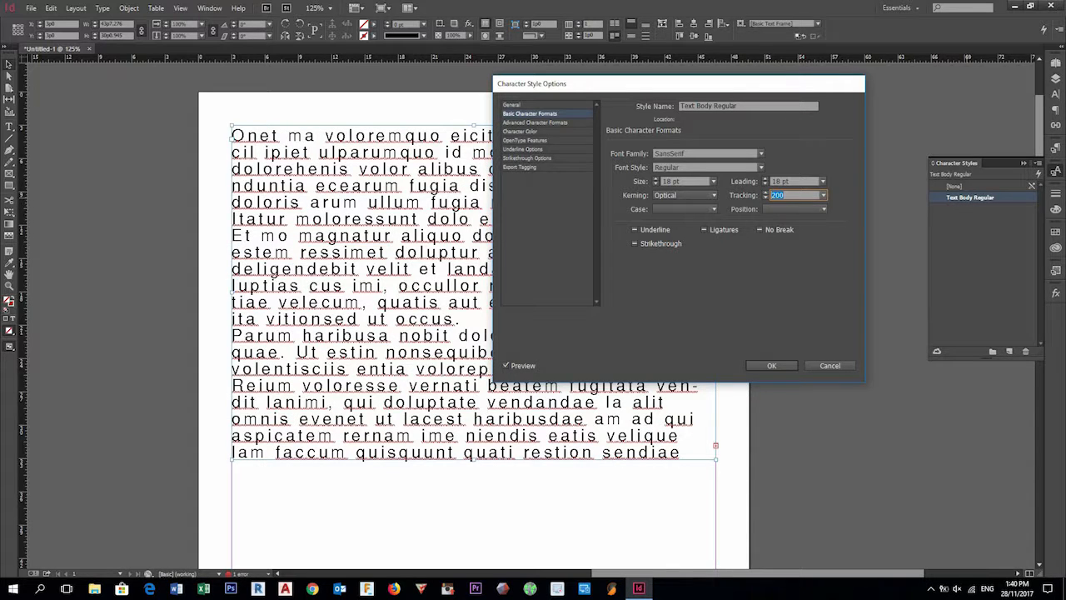
left_click(822, 195)
left_click(785, 272)
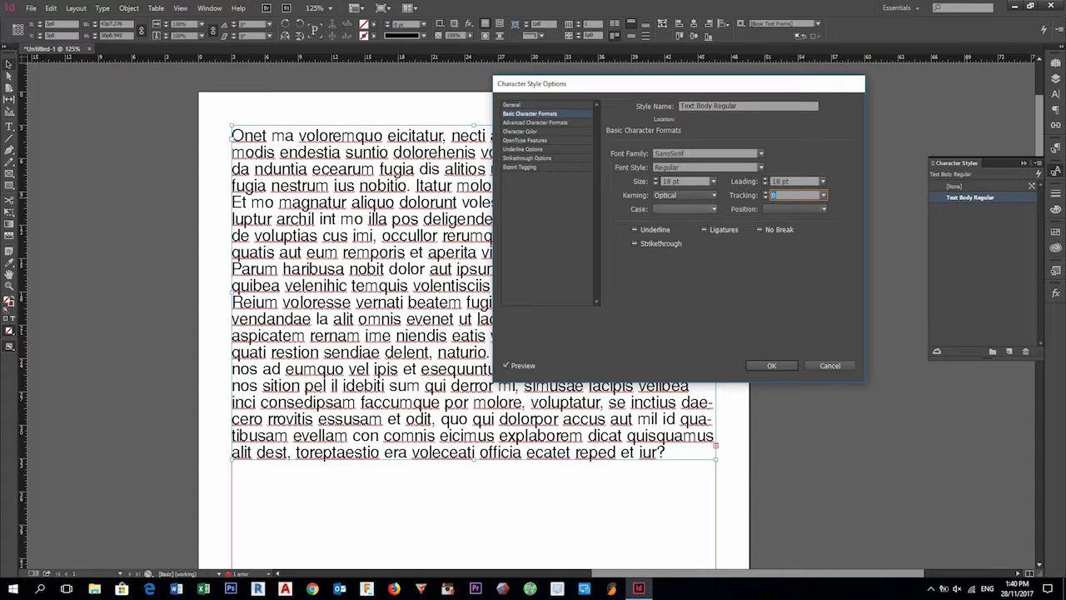
Try All Caps and Small Caps for the character style, and set its case to Normal
left_click(684, 208)
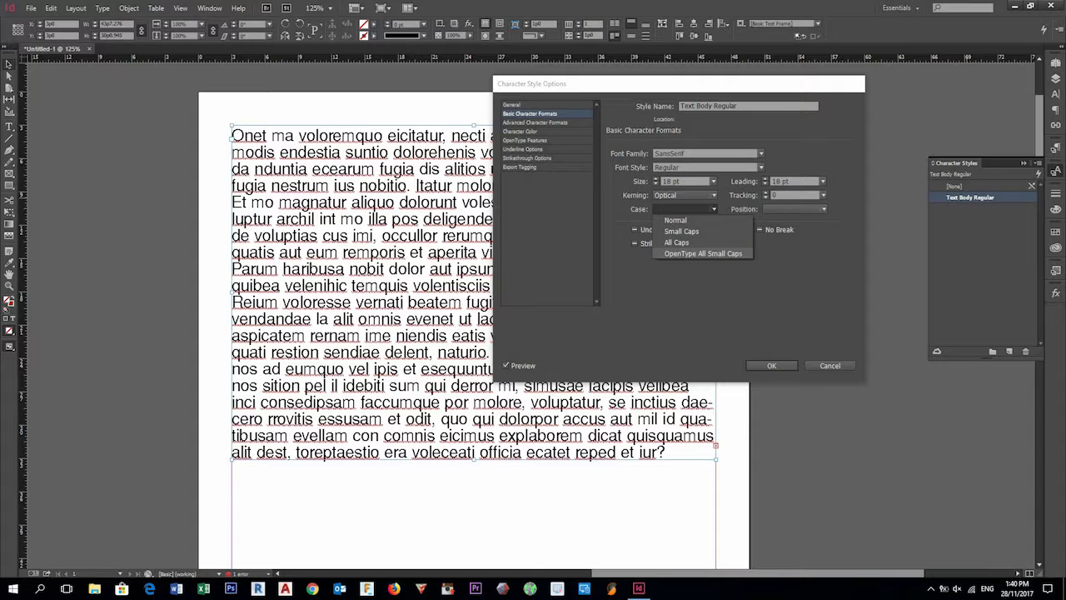
left_click(676, 242)
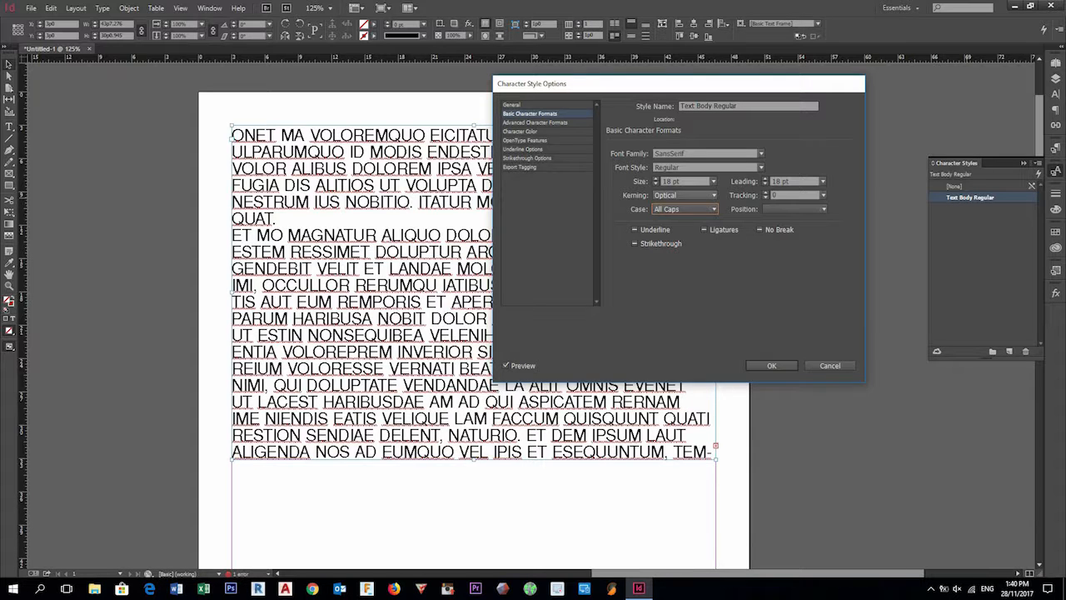
left_click(685, 208)
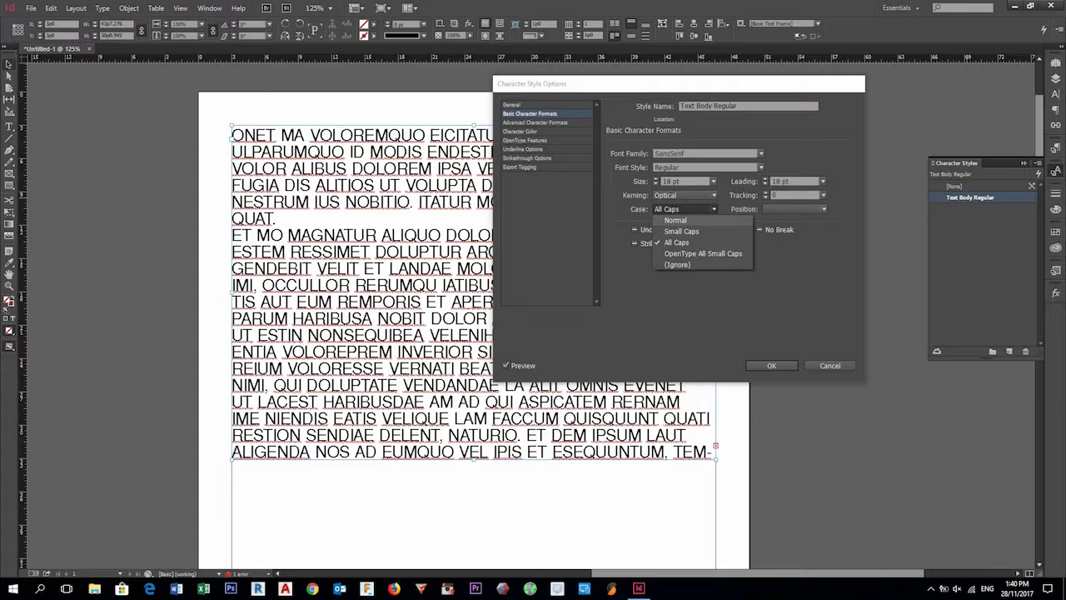
left_click(682, 231)
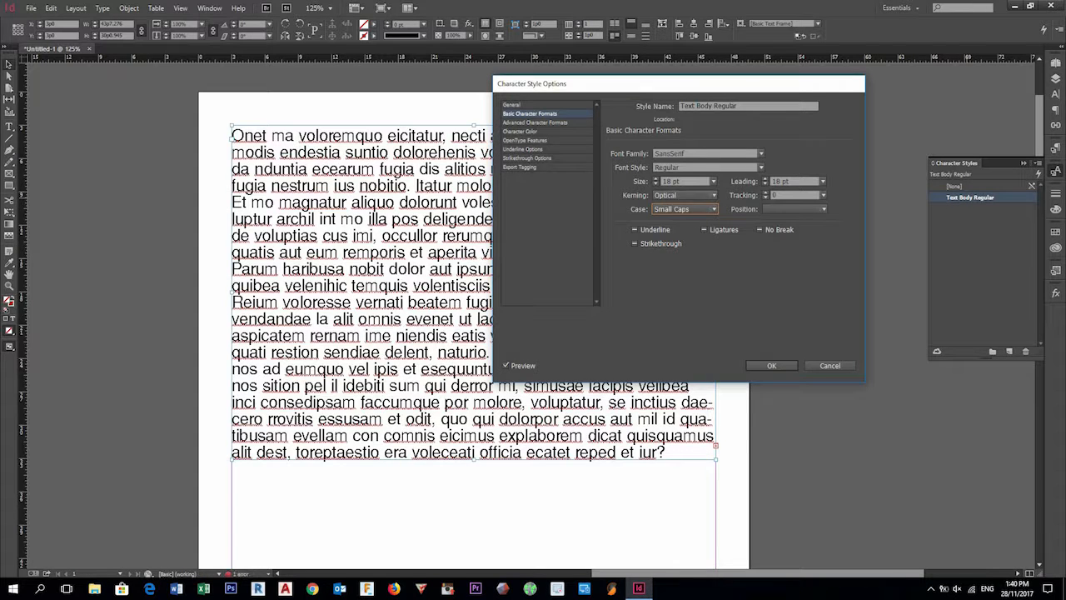
left_click(684, 210)
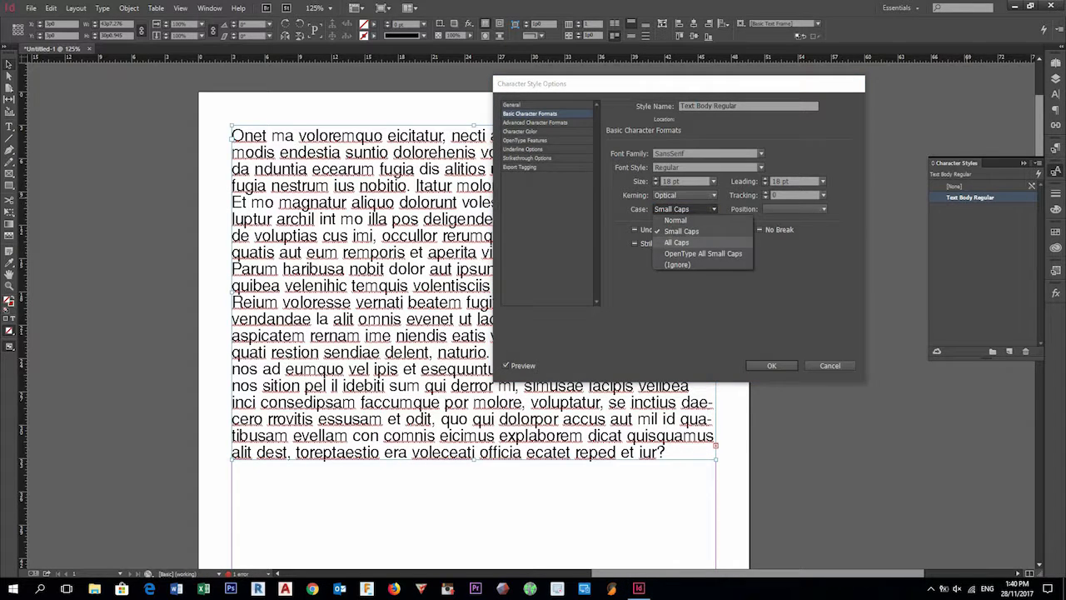
left_click(675, 220)
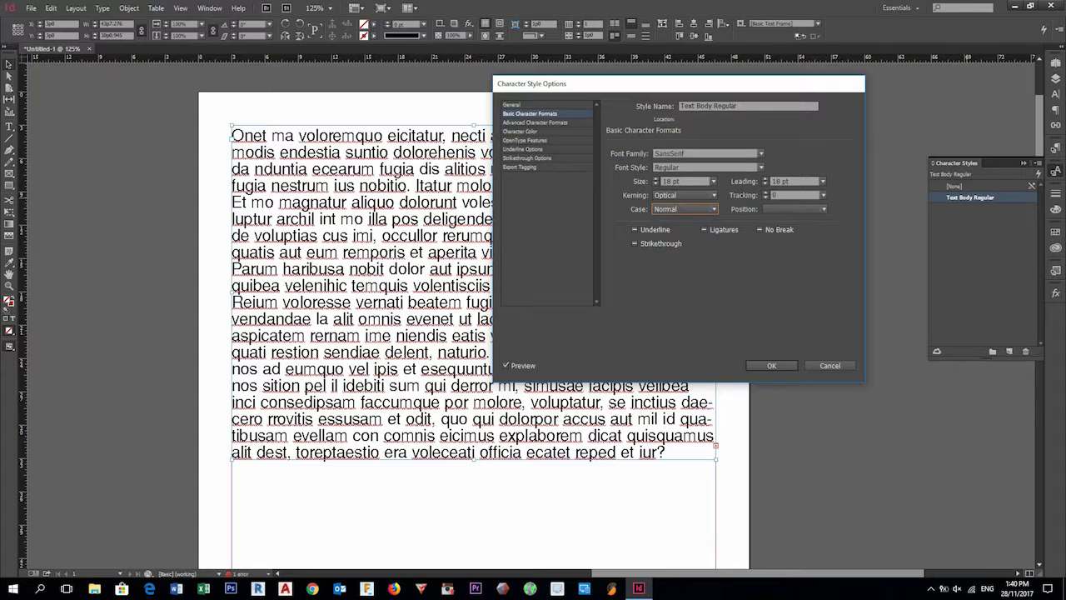
Try the Superscript position, set the style's position to Normal, and try the Underline option
left_click(793, 209)
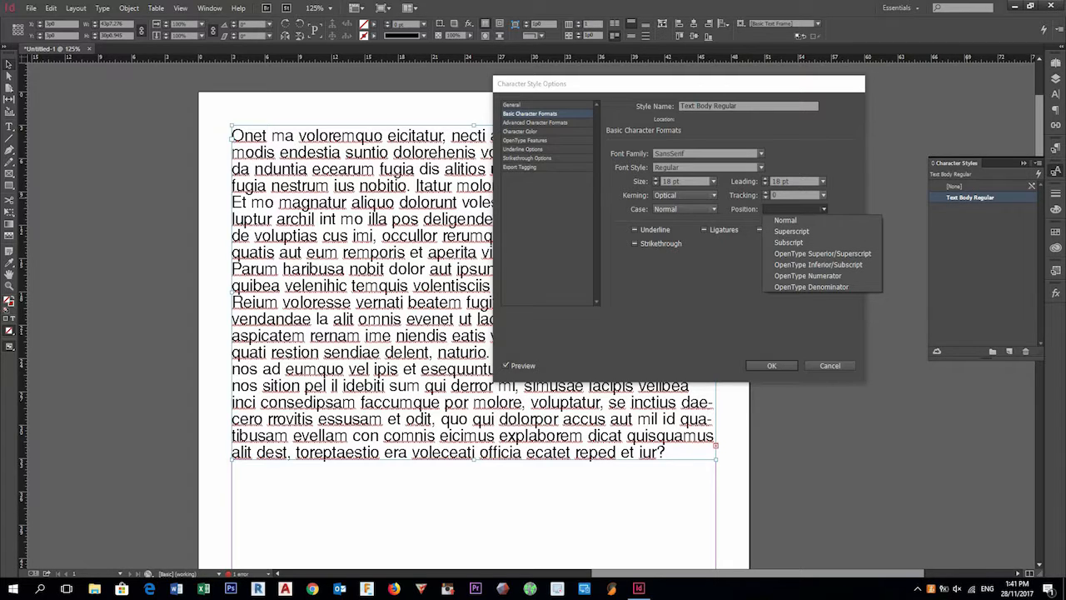
left_click(791, 230)
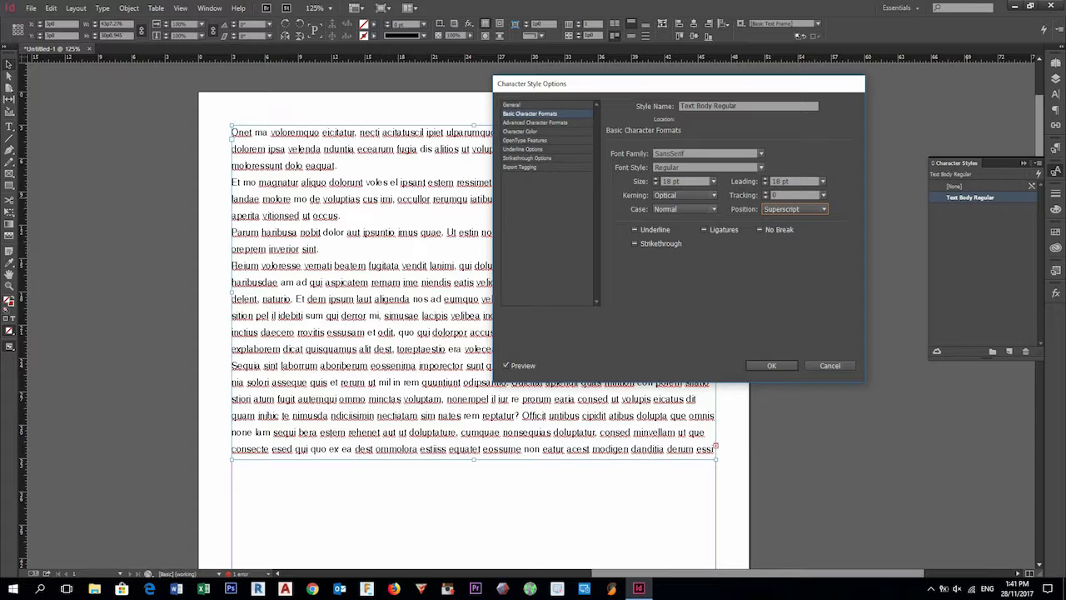
left_click(795, 209)
left_click(785, 220)
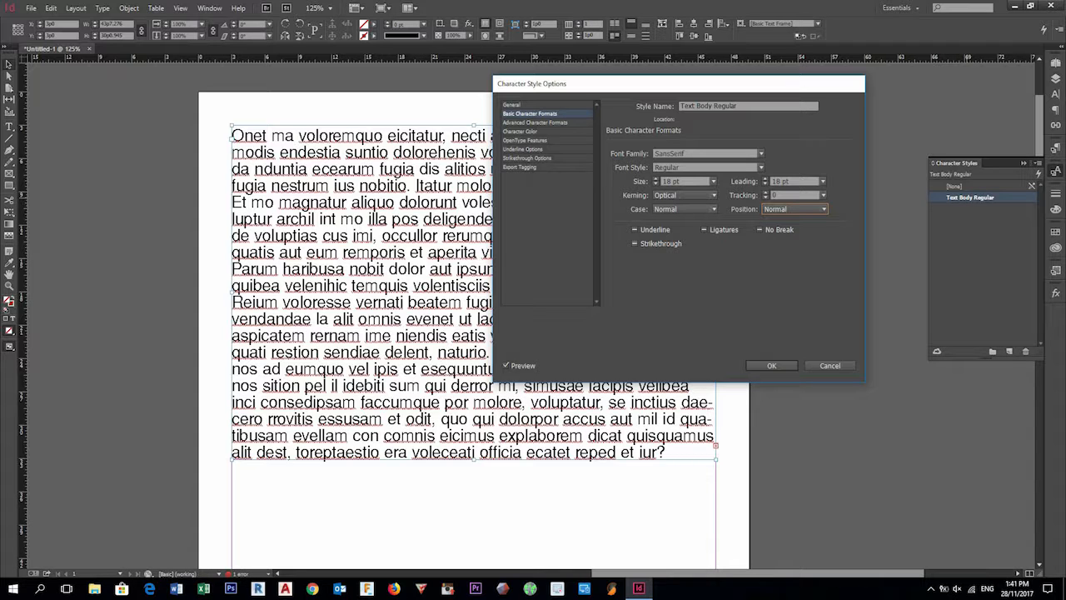
left_click(635, 230)
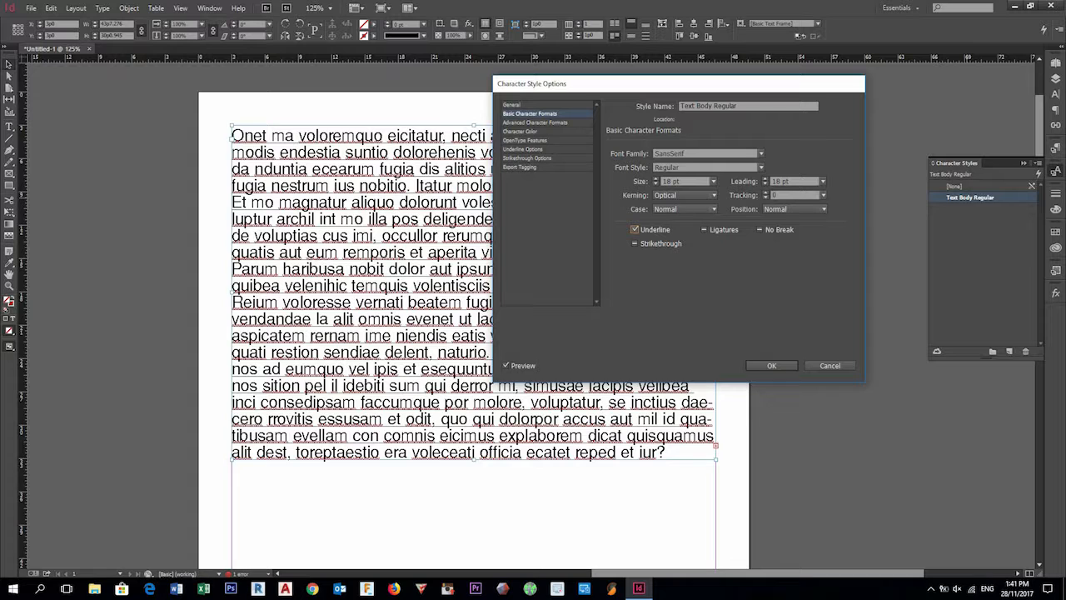
key("space")
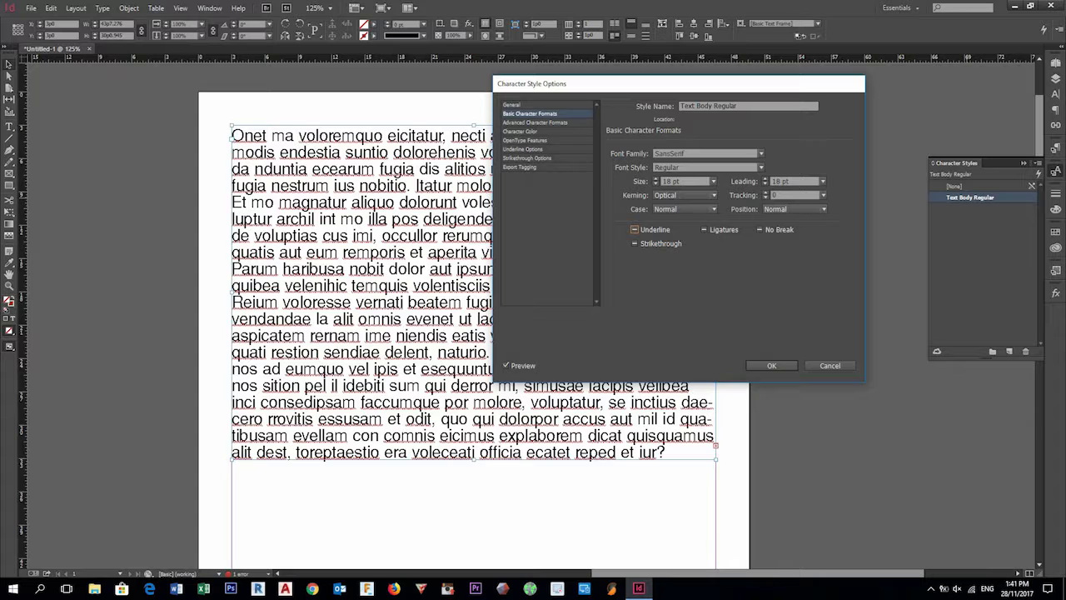
In the advanced character formats, try baseline shifts between 3 pt and -15 pt, and set the baseline shift to 0 pt
left_click(536, 123)
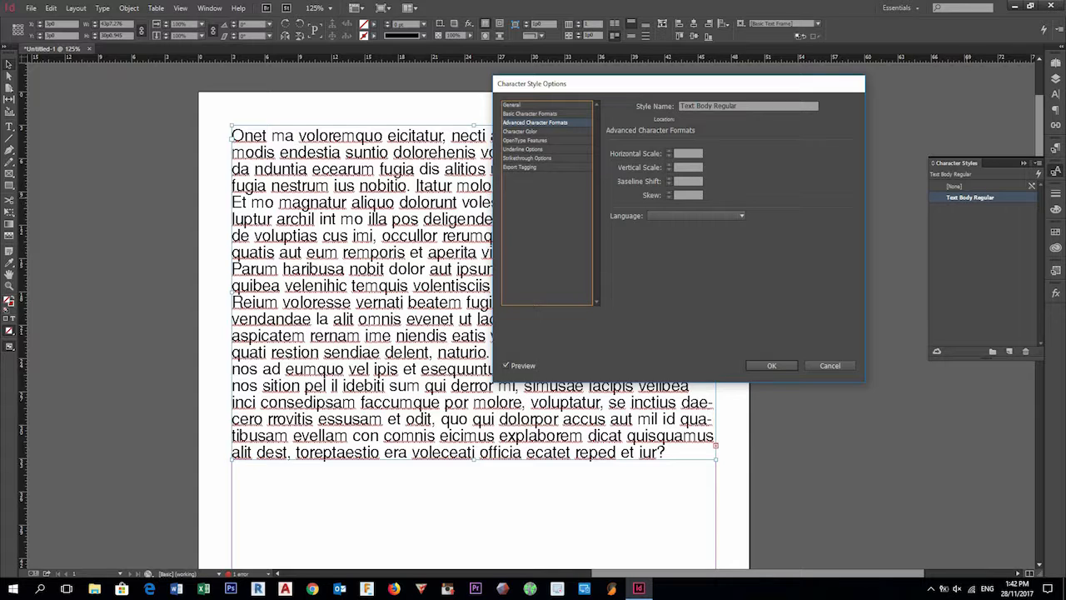
left_click(688, 182)
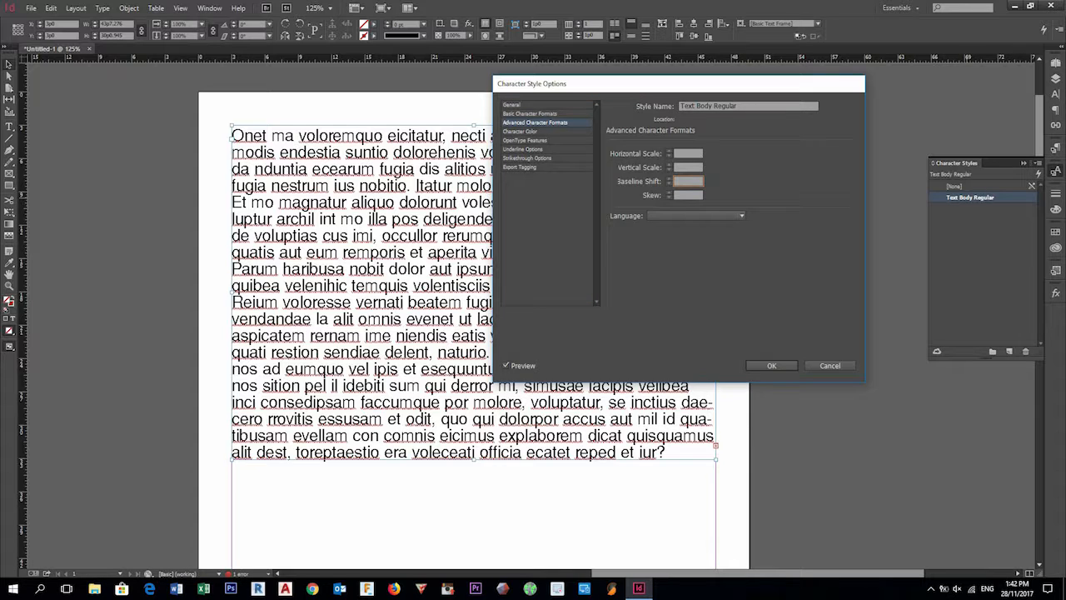
type("0")
left_click(688, 167)
left_click(688, 182)
key("Up")
key("Up")
key("Up")
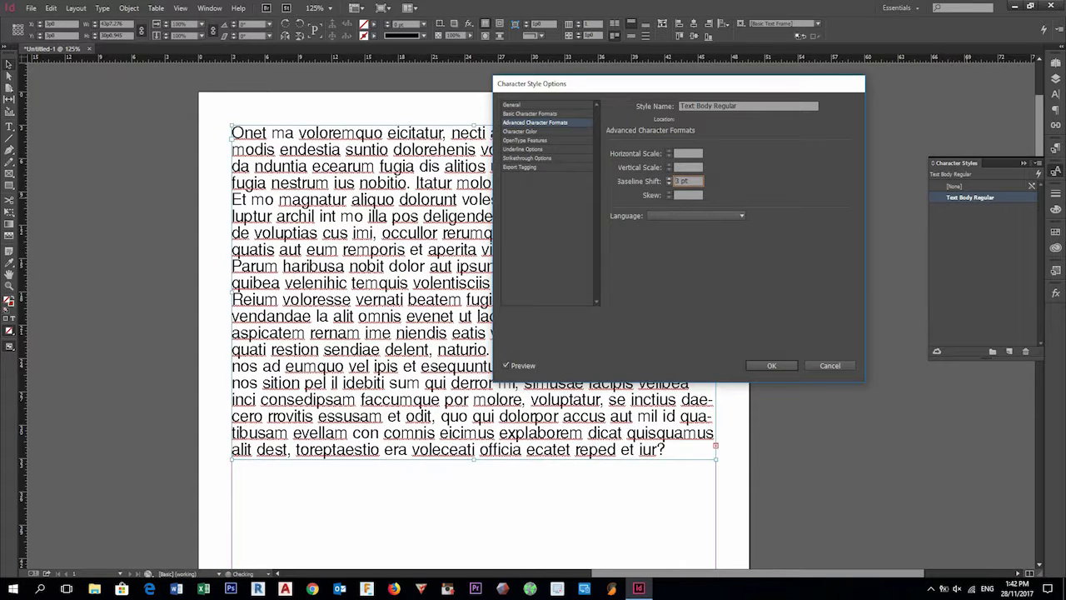
key("Down")
key("Down")
key("Down")
key("Down")
key("Down")
key("Down")
key("Down")
key("Down")
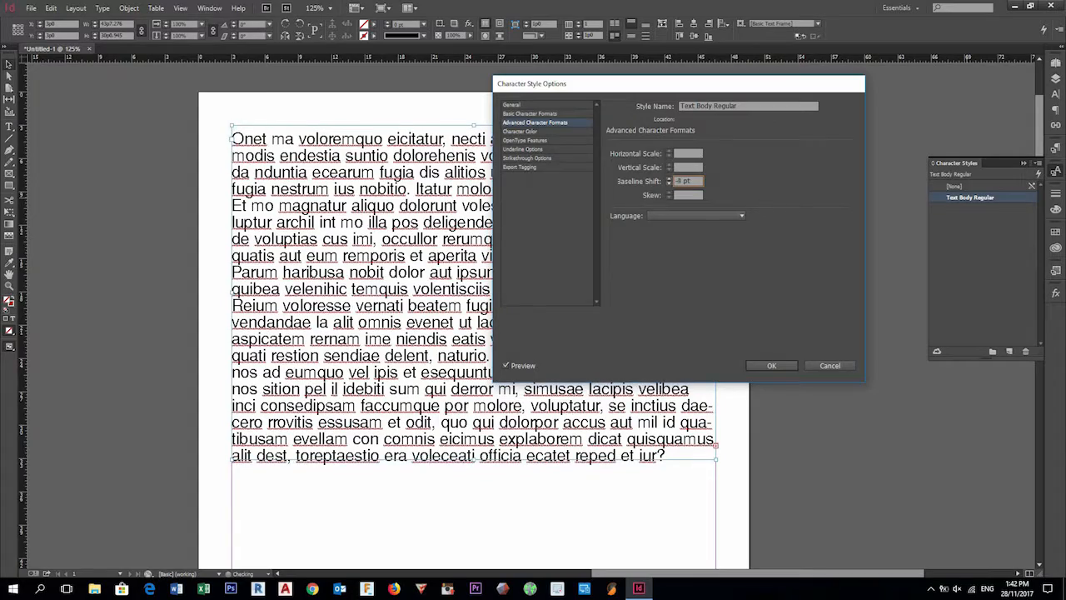
key("Down")
key("Down")
key("Down")
key("Down")
key("Down")
key("Down")
key("Down")
key("Down")
key("Down")
key("Down")
key("Down")
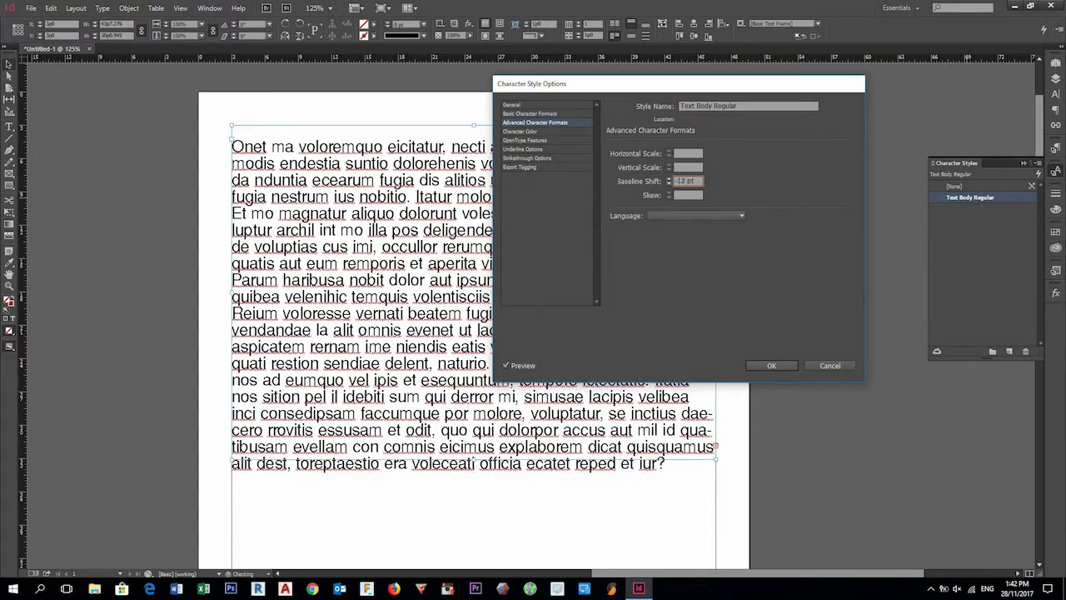
key("Up")
key("Up")
key("Up")
key("Up")
key("Up")
key("Up")
key("Up")
key("Up")
key("Up")
key("Up")
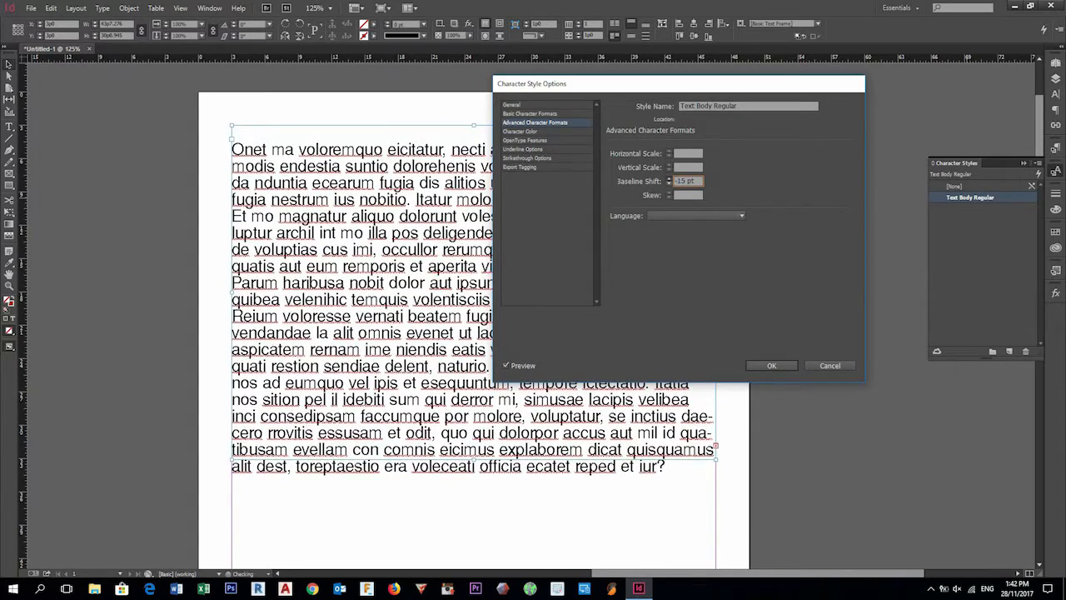
key("Up")
key("Up")
key("Up")
key("Up")
key("Up")
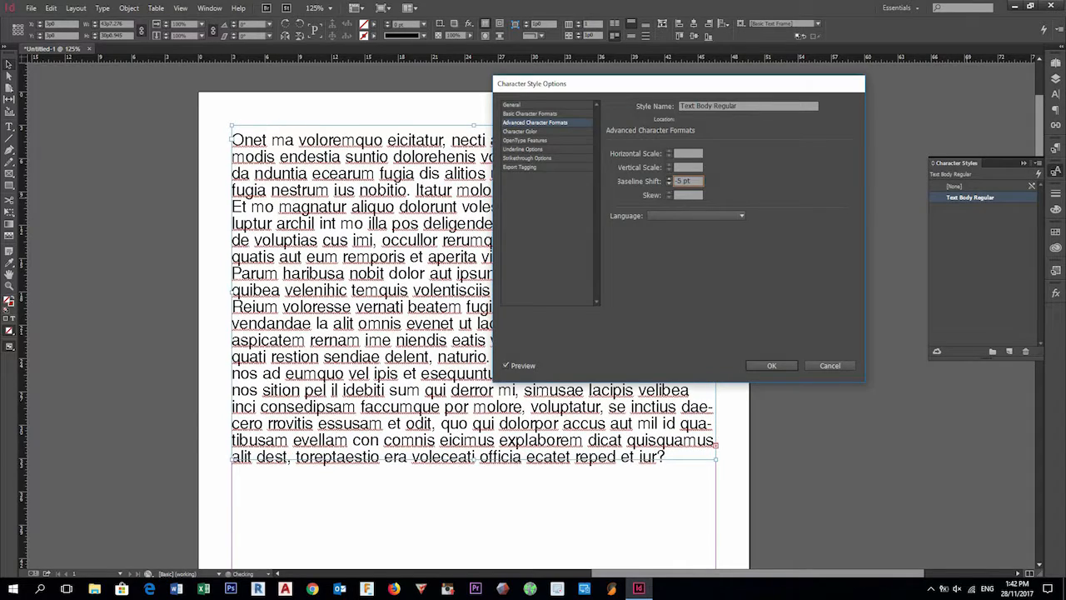
key("Up")
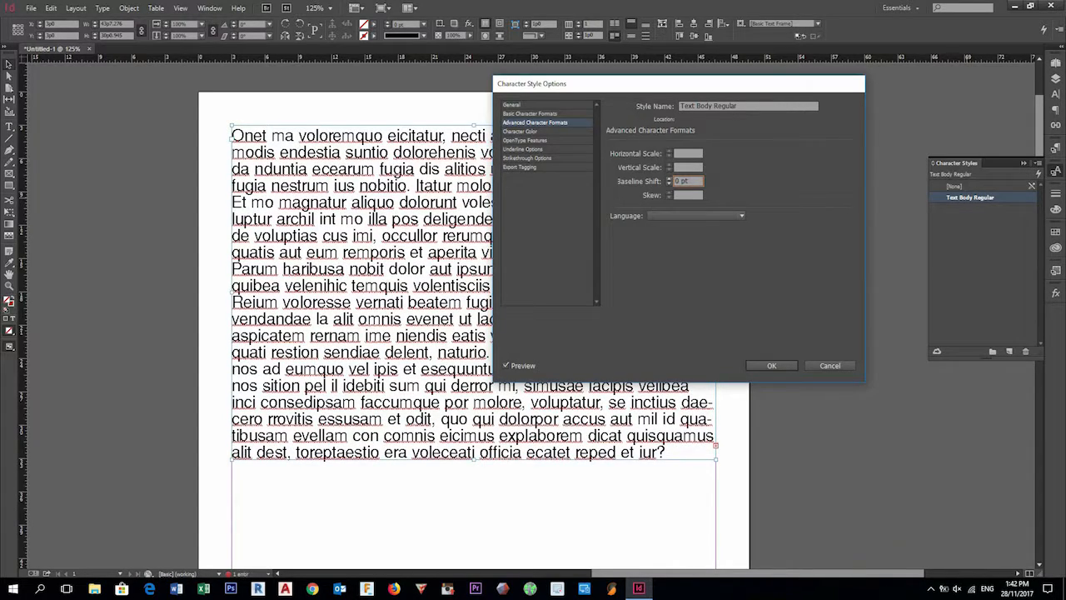
Set the style's character fill color to C=100 M=0 Y=0 K=0 with a tint of 70%
left_click(520, 131)
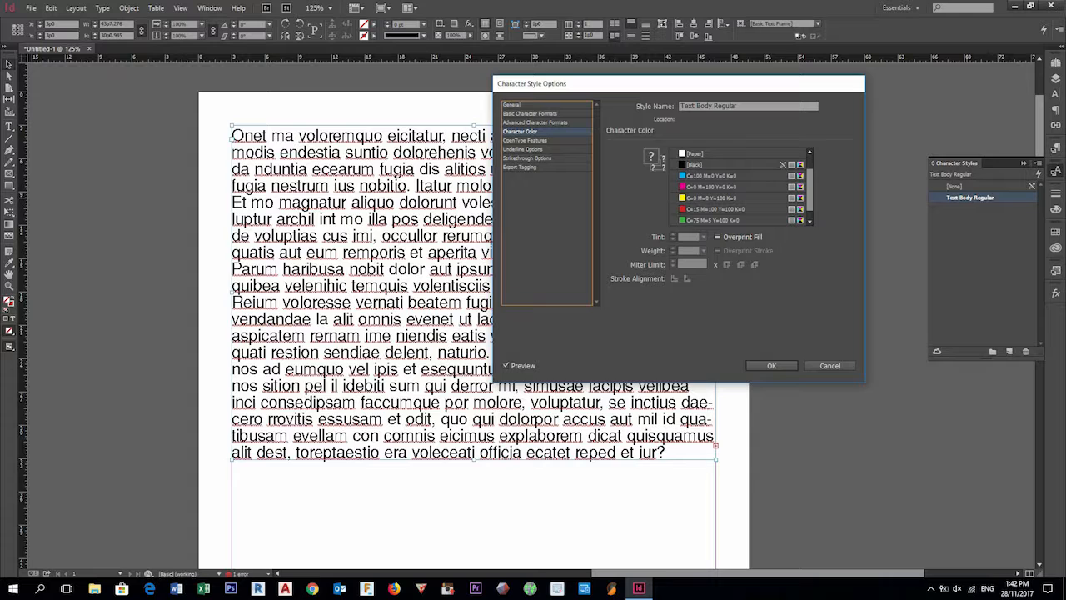
left_click(712, 176)
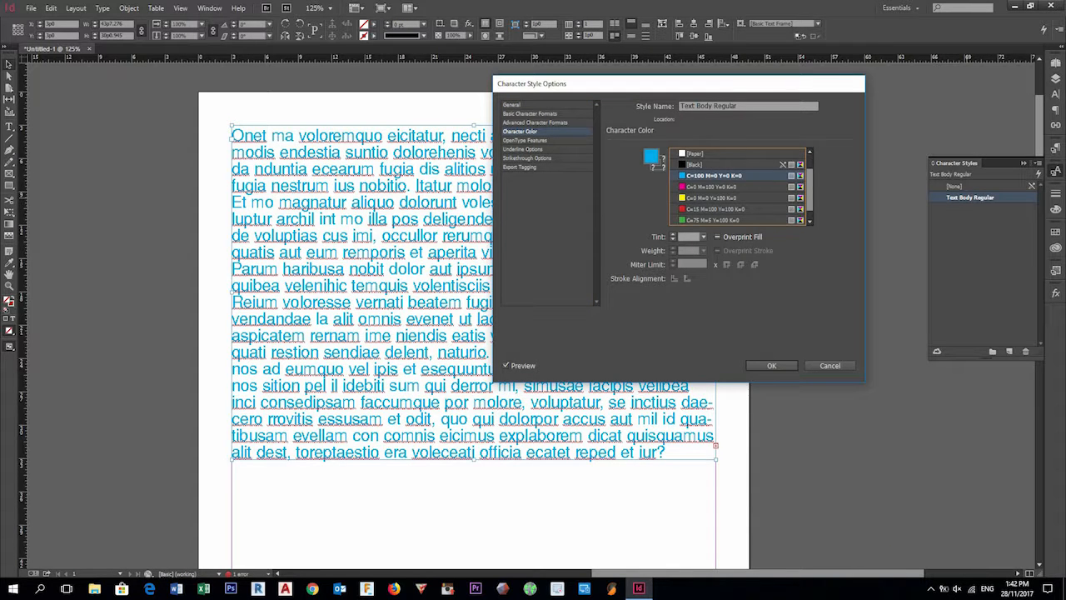
left_click(673, 234)
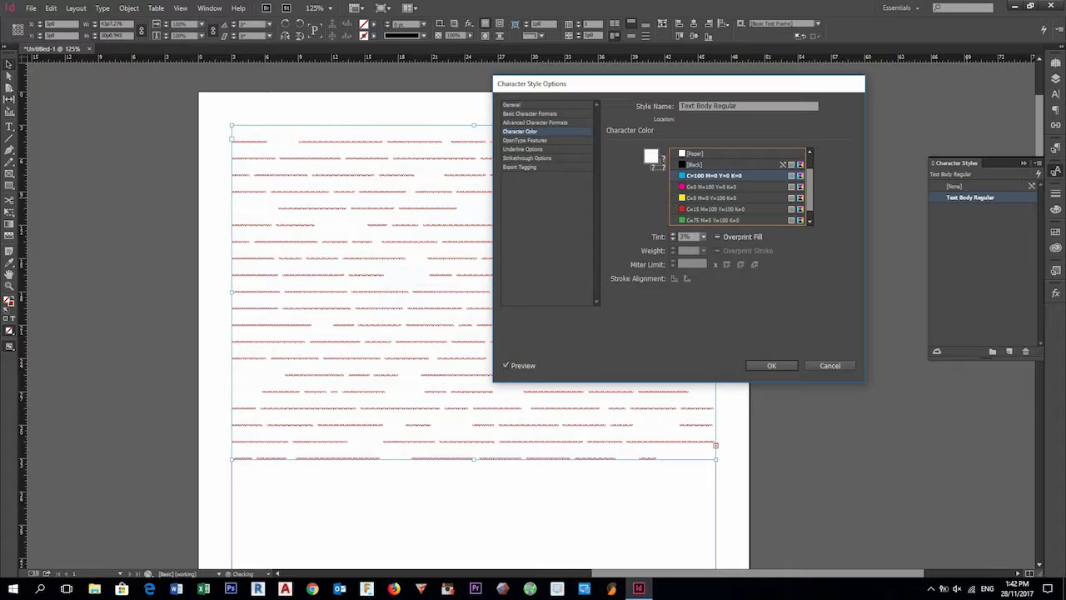
left_click(703, 236)
left_click(696, 326)
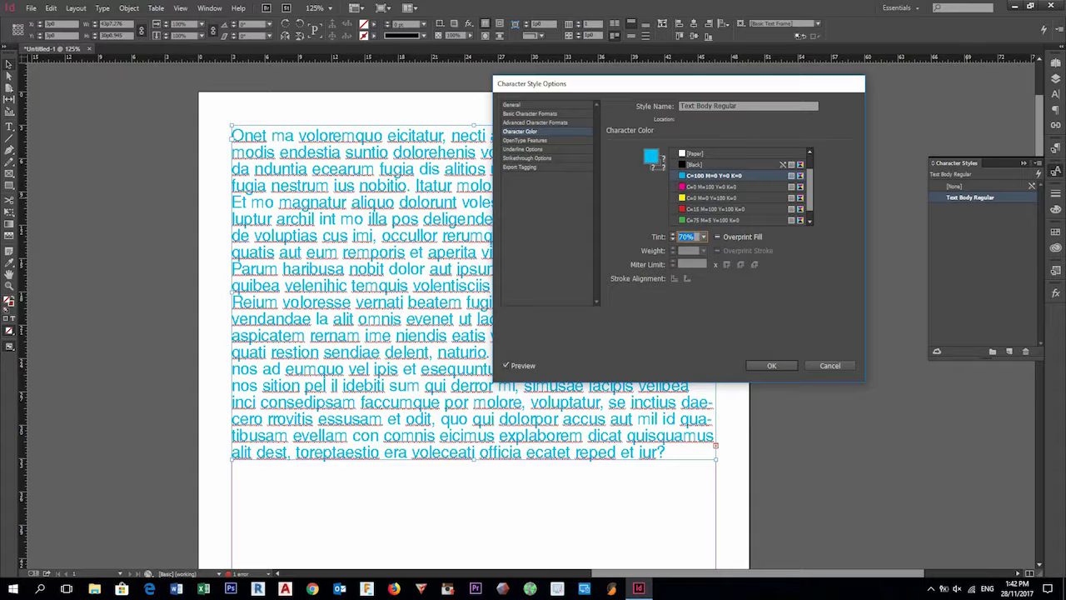
Give the style's characters a [Black] stroke with a weight of 1 pt, aligned to center
left_click(658, 163)
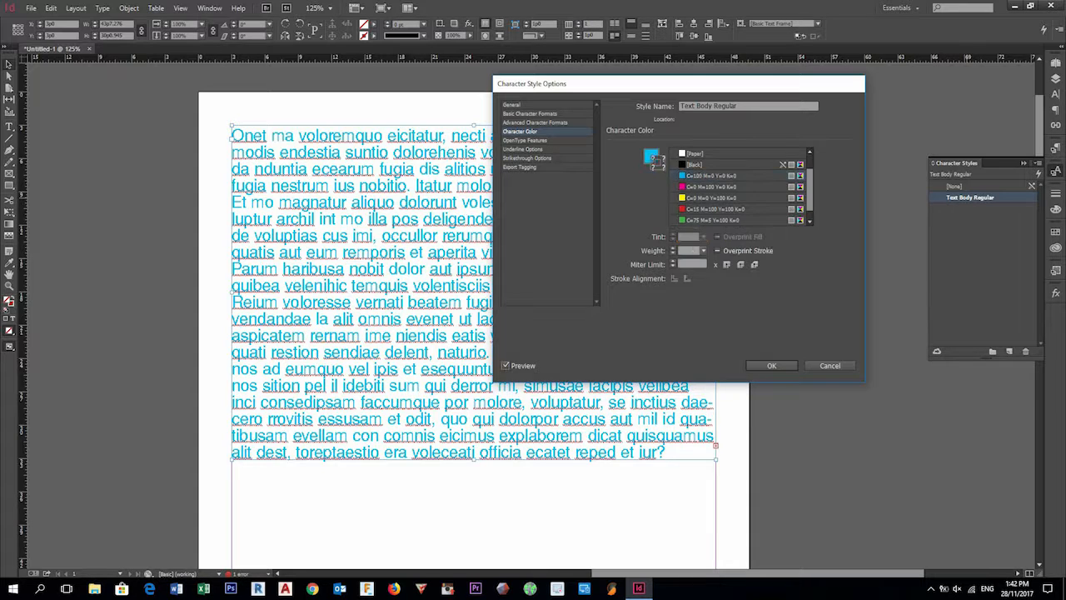
left_click(649, 154)
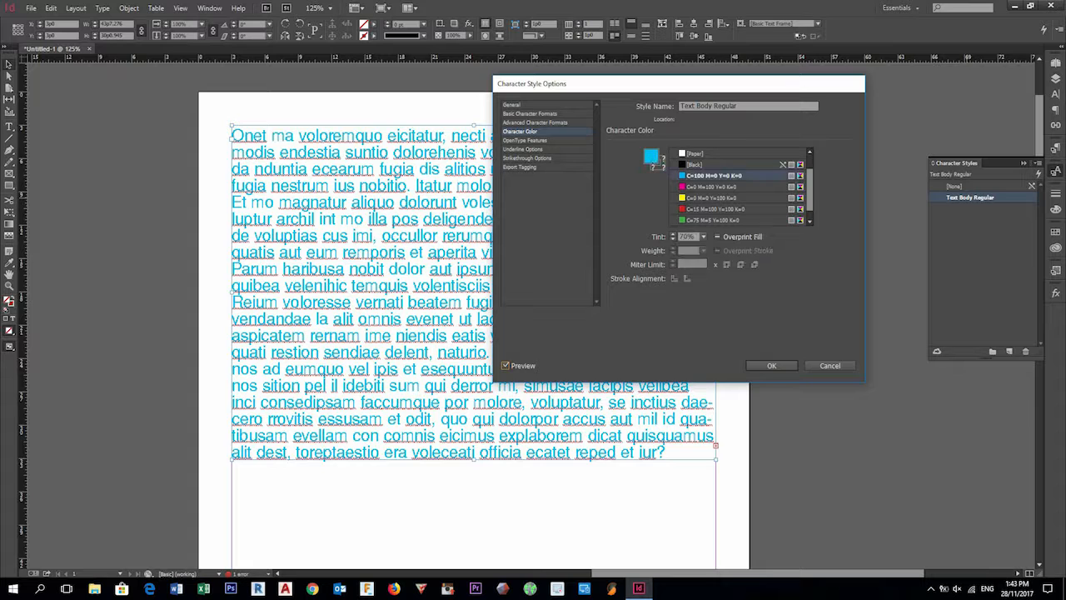
left_click(659, 164)
left_click(697, 165)
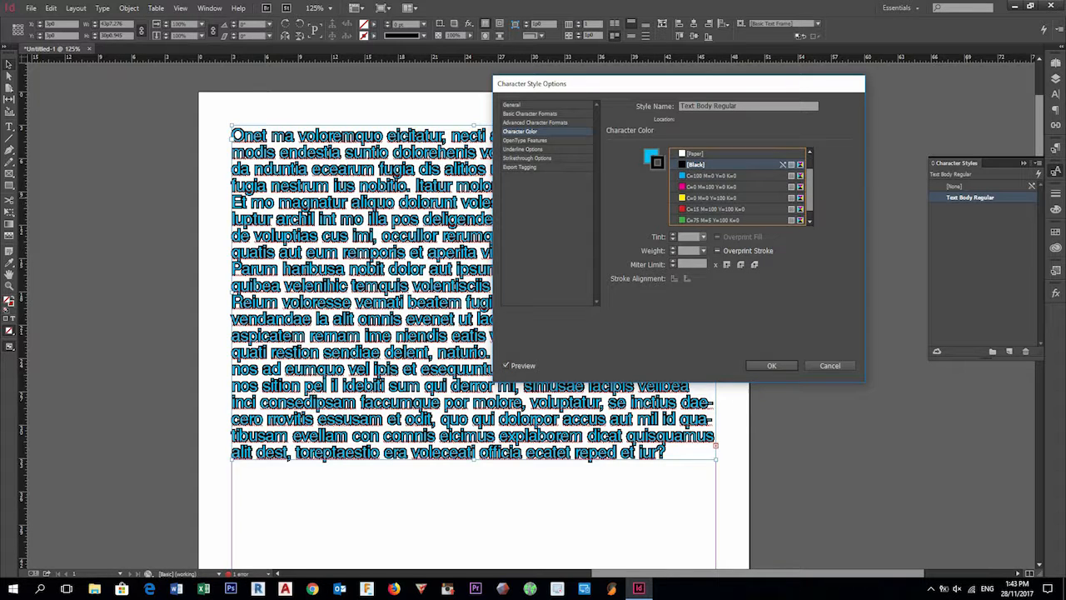
left_click(673, 248)
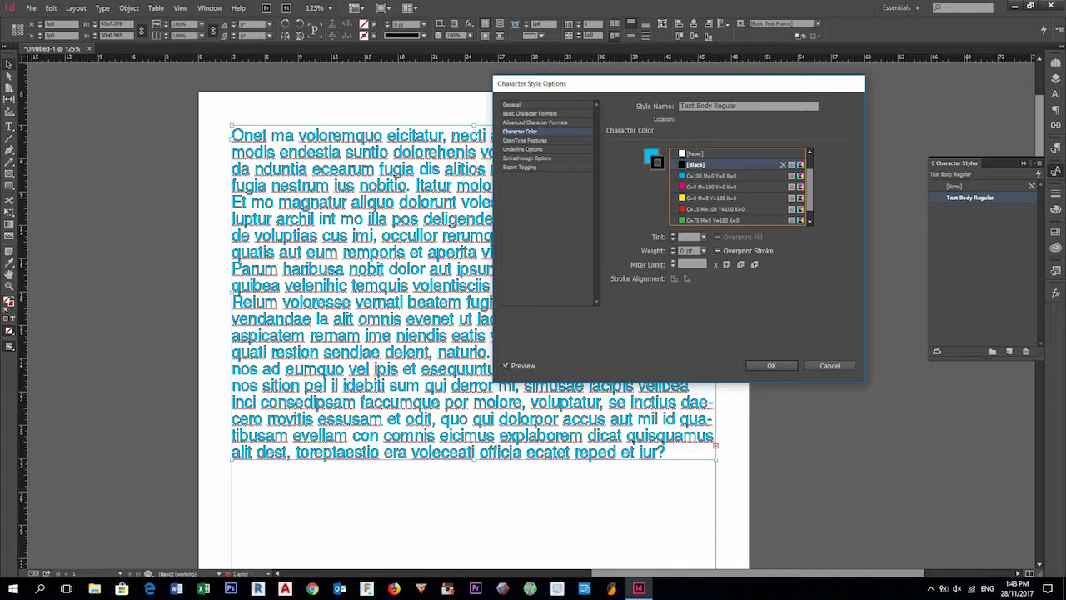
left_click(673, 248)
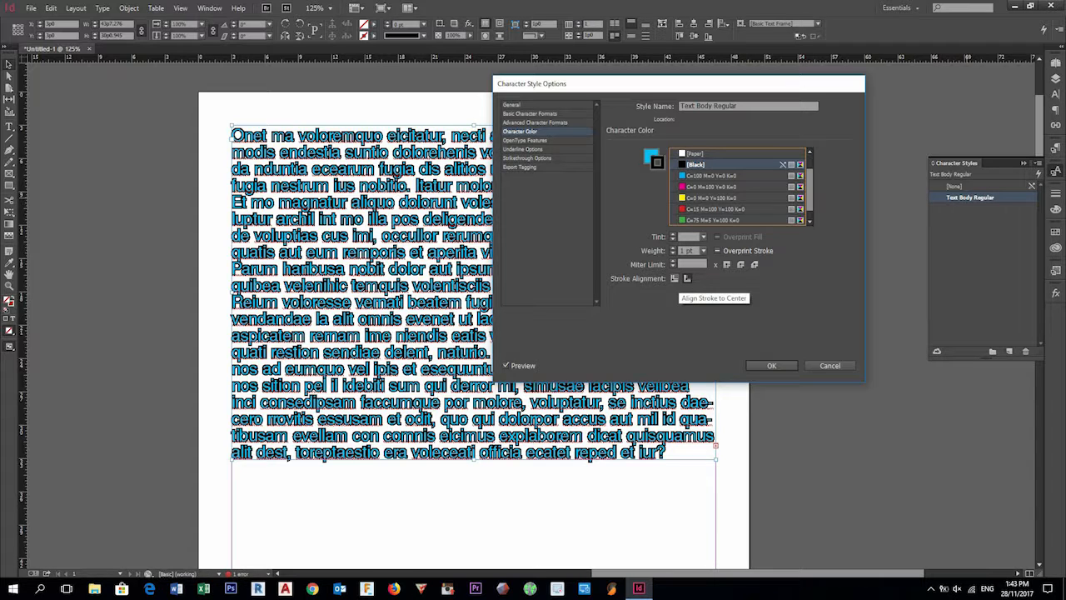
left_click(687, 279)
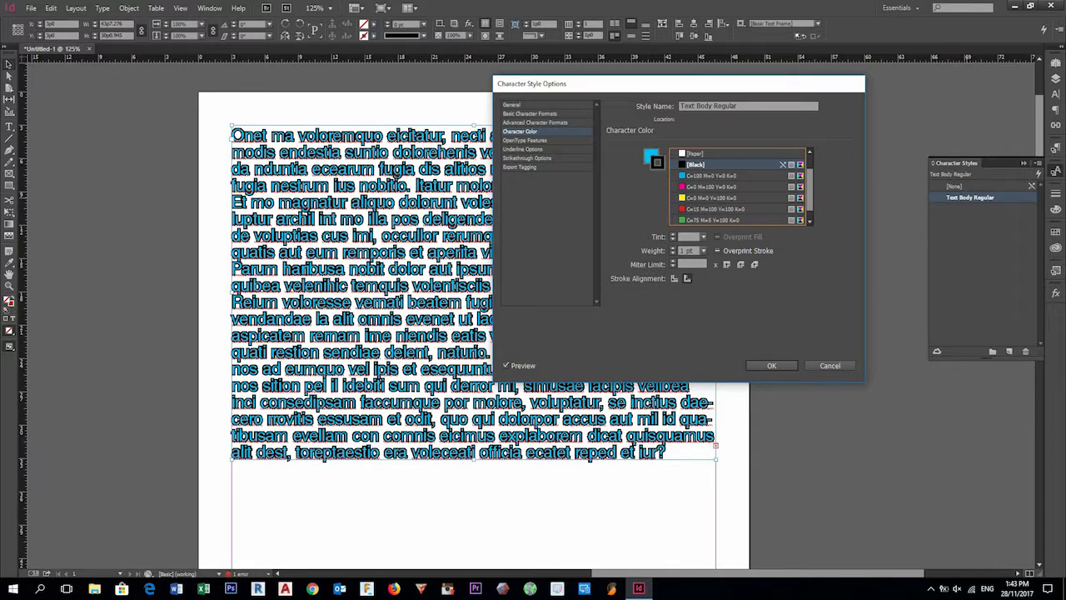
Compare the stroke alignments and try a [Paper] stroke with a weight of 0.5 pt on the style's characters
left_click(675, 278)
left_click(688, 278)
left_click(695, 153)
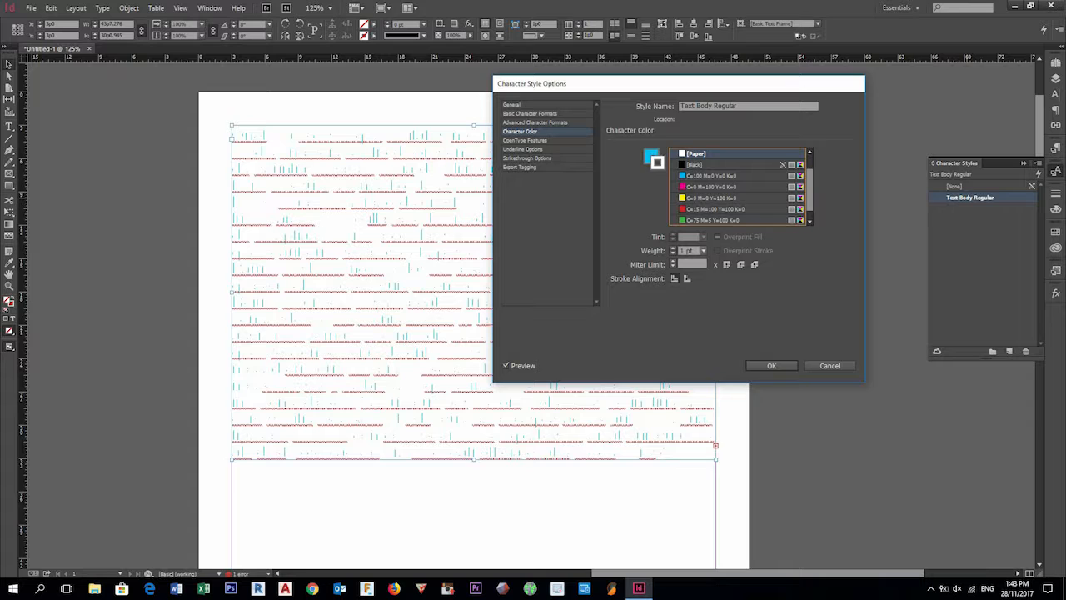
double_click(683, 251)
type("0.5")
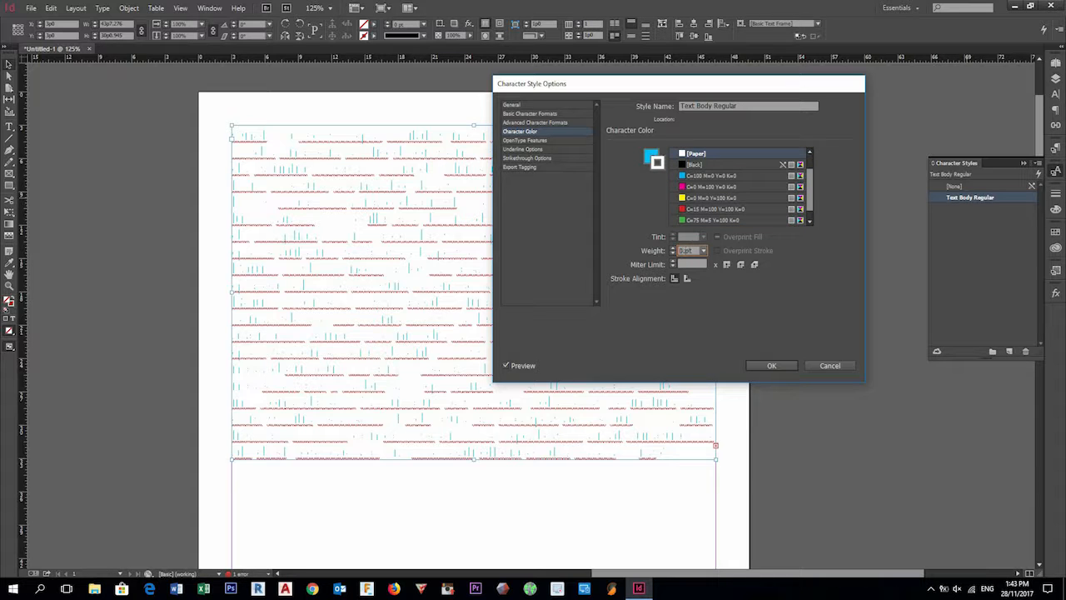
key("Tab")
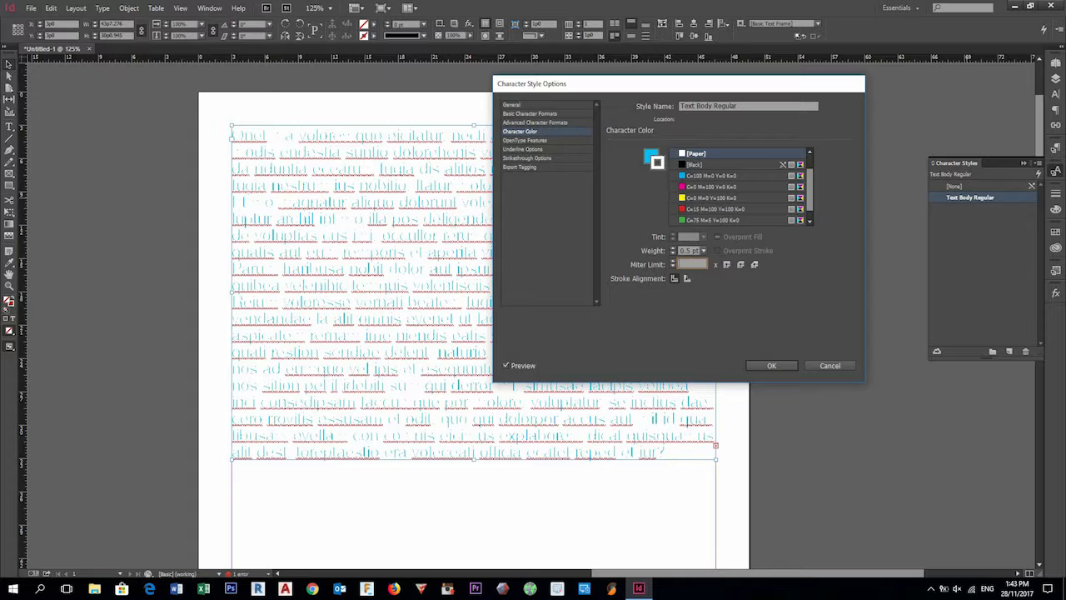
Set the character stroke weight to 0.2 pt and the stroke color to [None]
left_click(686, 250)
type("2")
key("Tab")
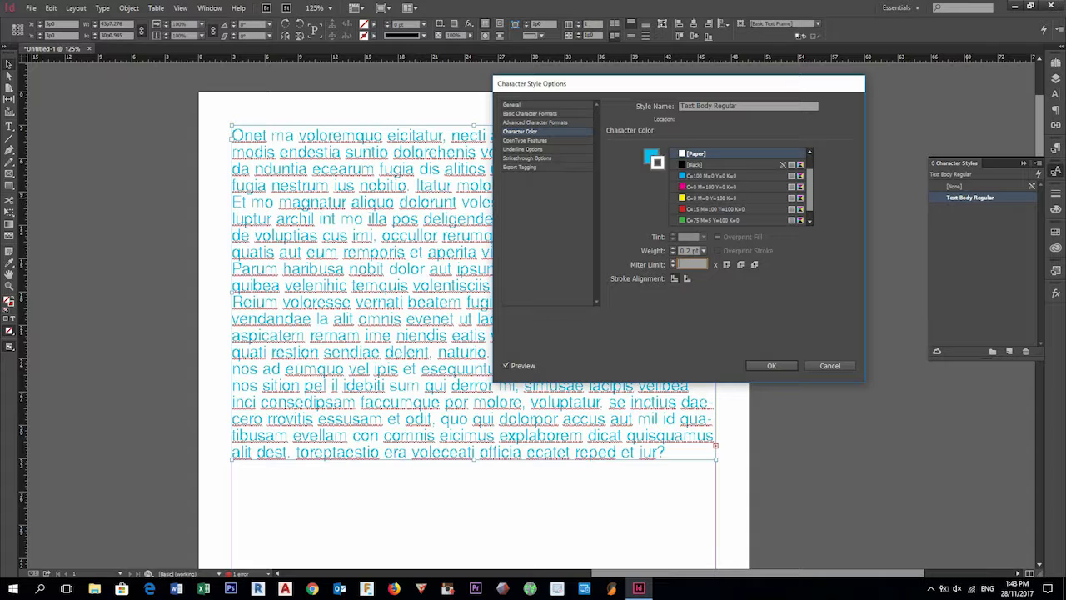
left_click_drag(810, 188, 810, 173)
left_click(696, 153)
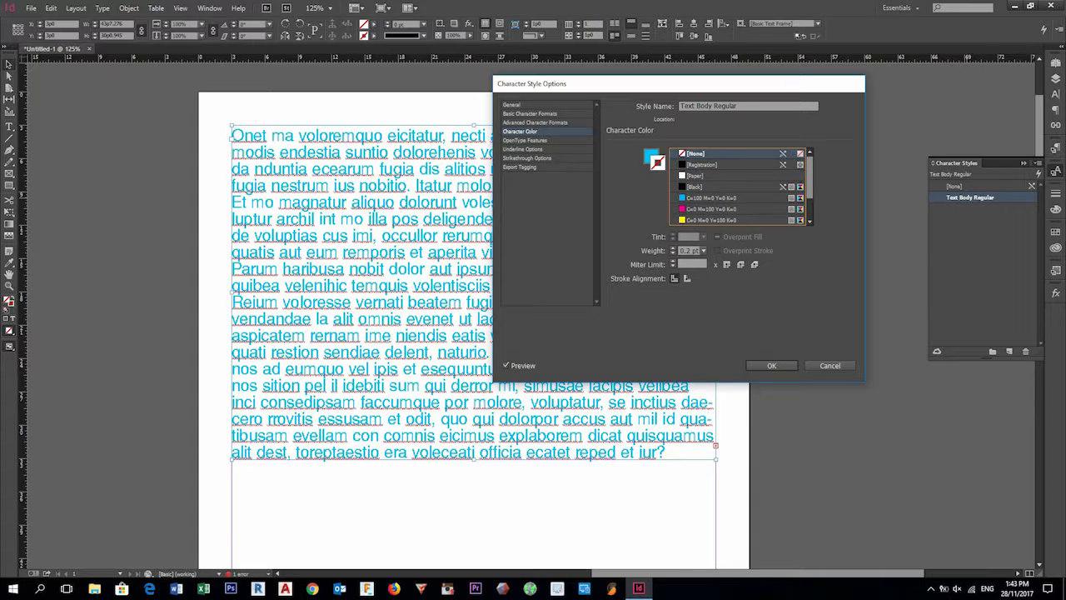
Turn on the style's underline with a weight of 30 pt and the color C=0 M=0 Y=100 K=0
left_click(524, 140)
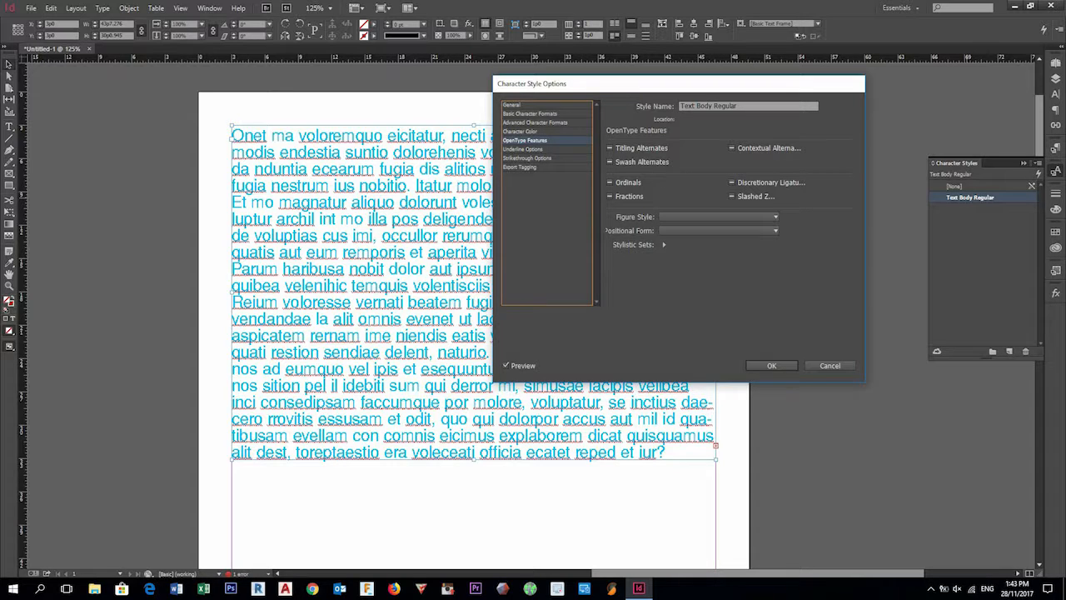
left_click(523, 149)
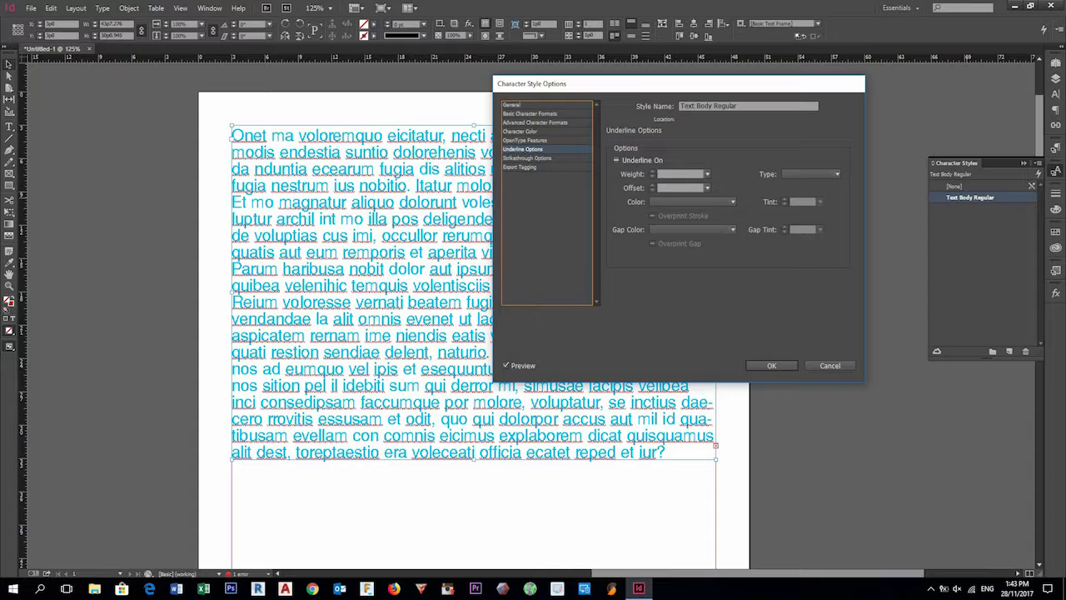
left_click(616, 160)
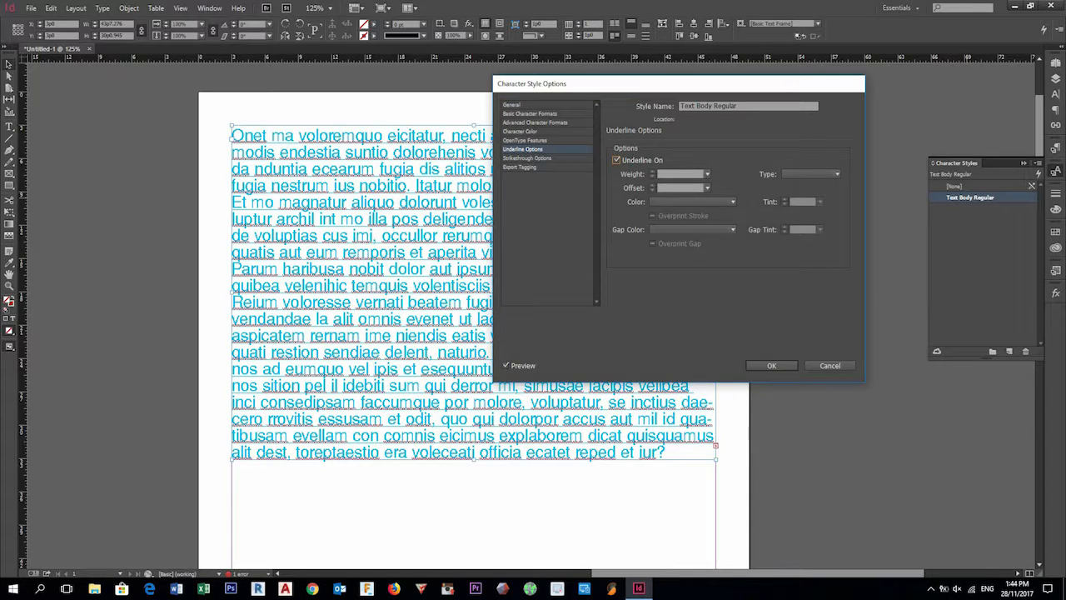
left_click(706, 174)
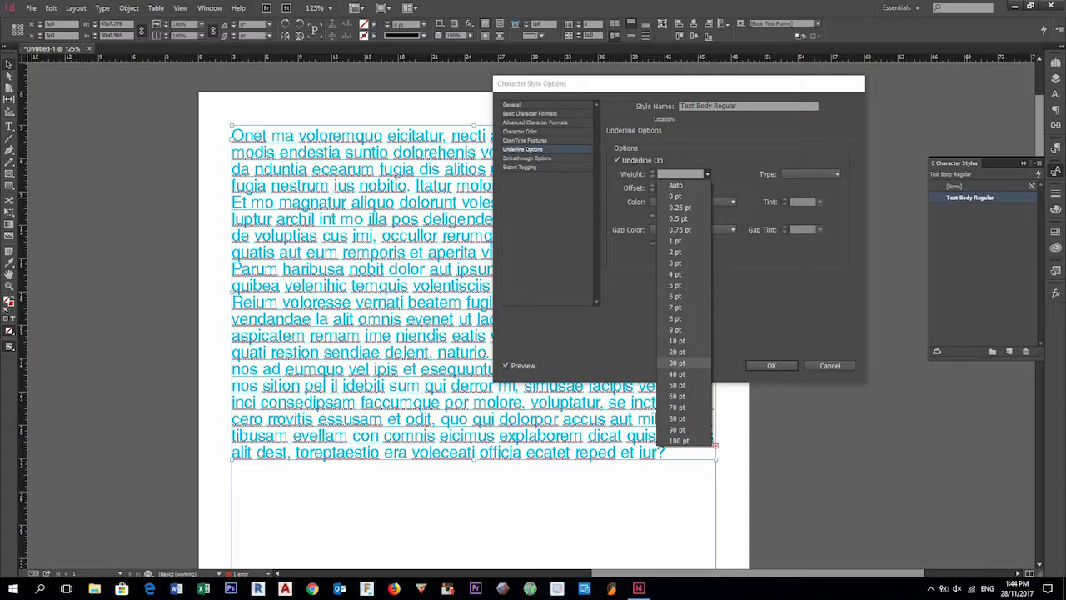
left_click(681, 362)
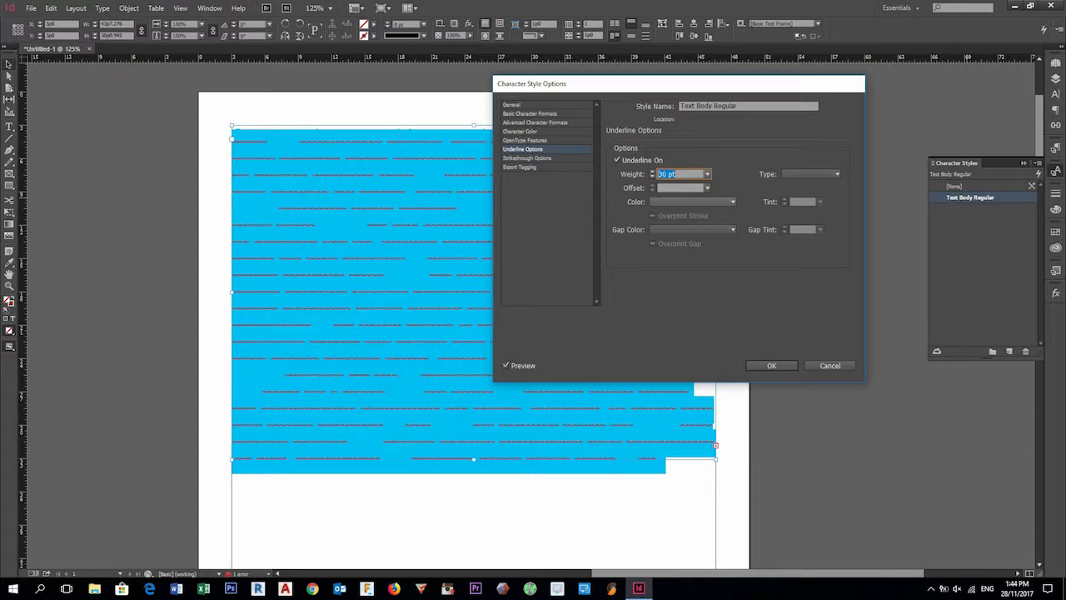
left_click(691, 201)
left_click(693, 292)
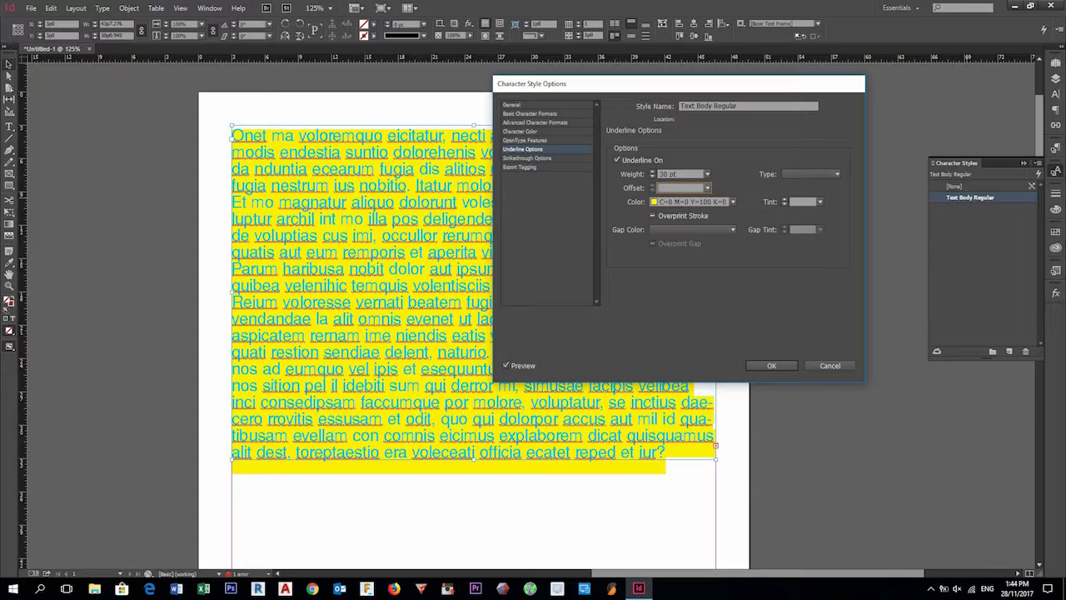
Try underline offsets of 0 pt and -30 pt
left_click(707, 187)
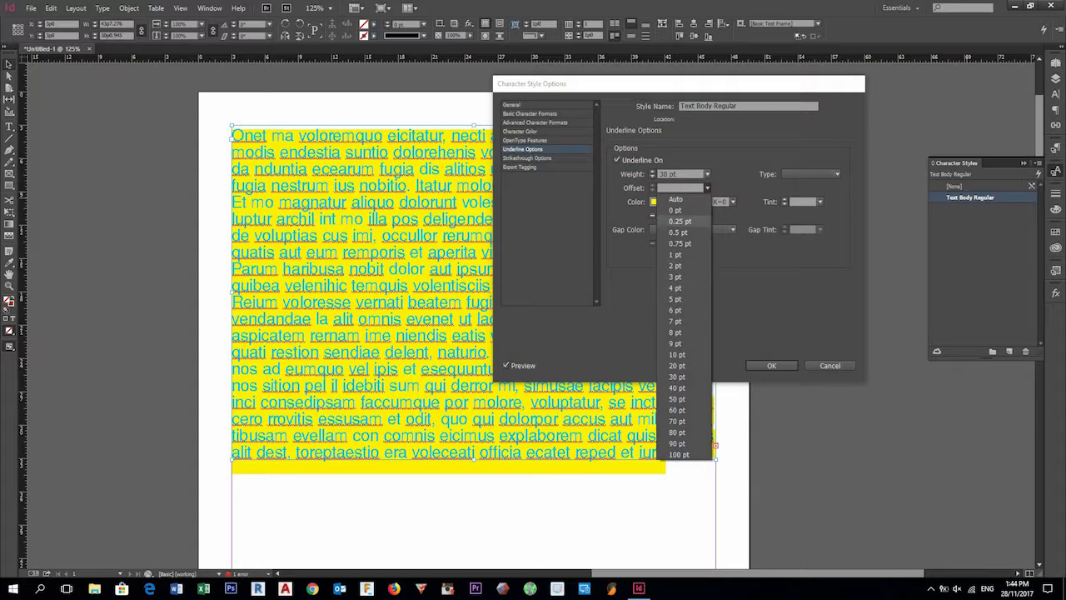
left_click(676, 210)
type("-30")
key("Delete")
left_click(679, 174)
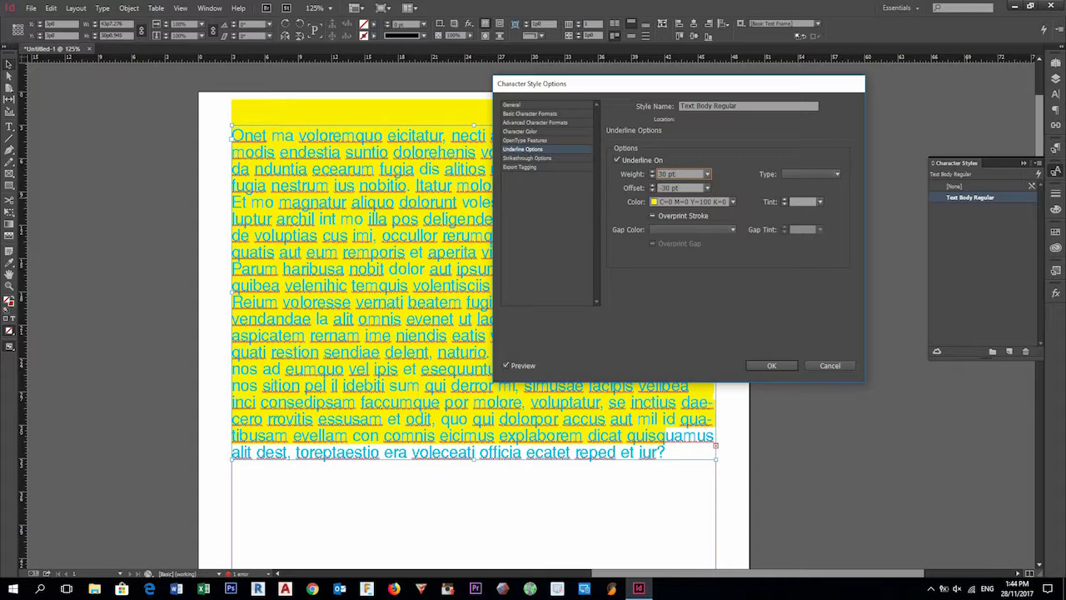
Set the underline offset to -15 pt and raise it in small increments to -9 pt
left_click(679, 188)
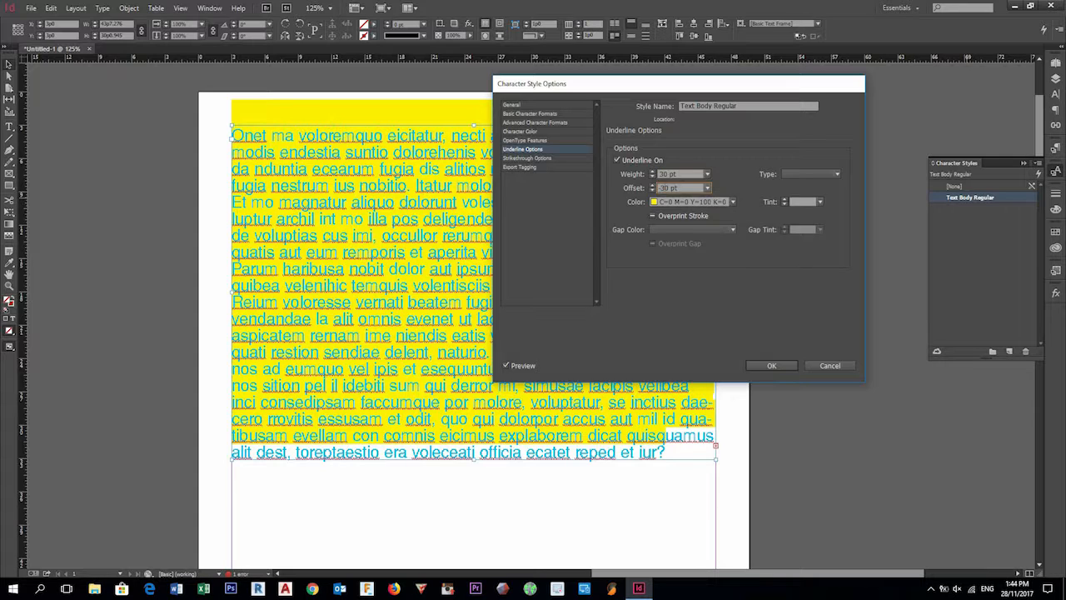
left_click_drag(659, 189, 671, 188)
type("-15")
left_click(677, 174)
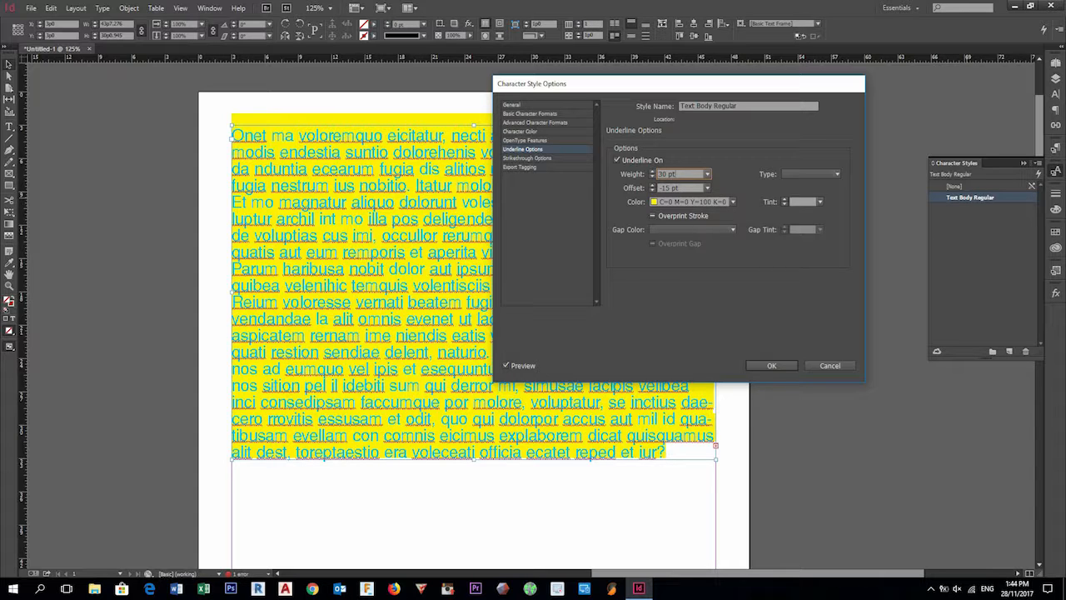
left_click(652, 185)
left_click(652, 185)
left_click(652, 186)
left_click(652, 186)
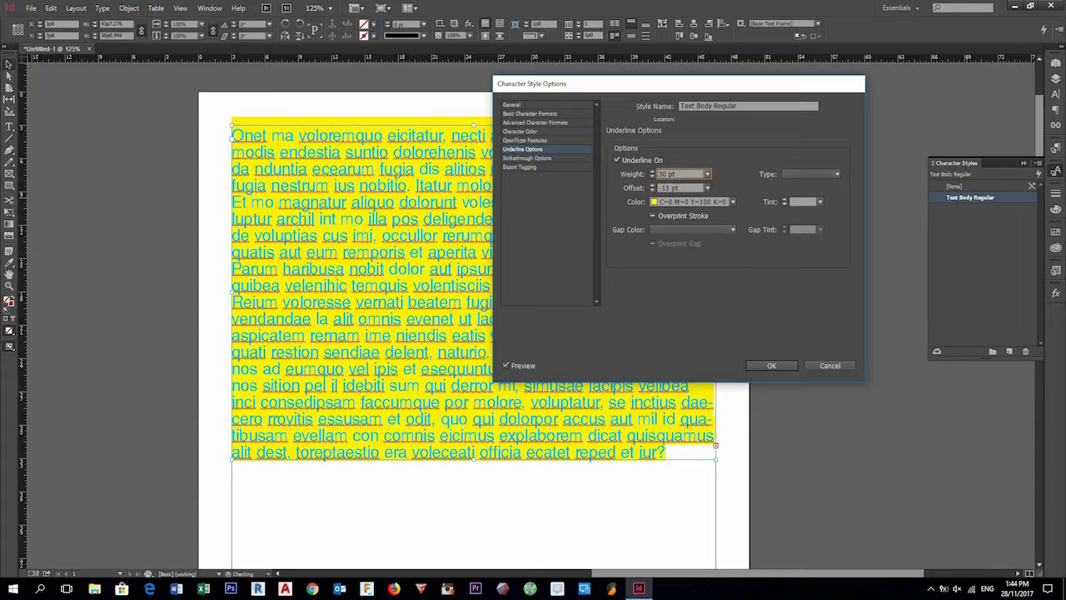
left_click(652, 186)
left_click(652, 186)
In the basic character formats, increase the style's leading to 39 pt
left_click(530, 113)
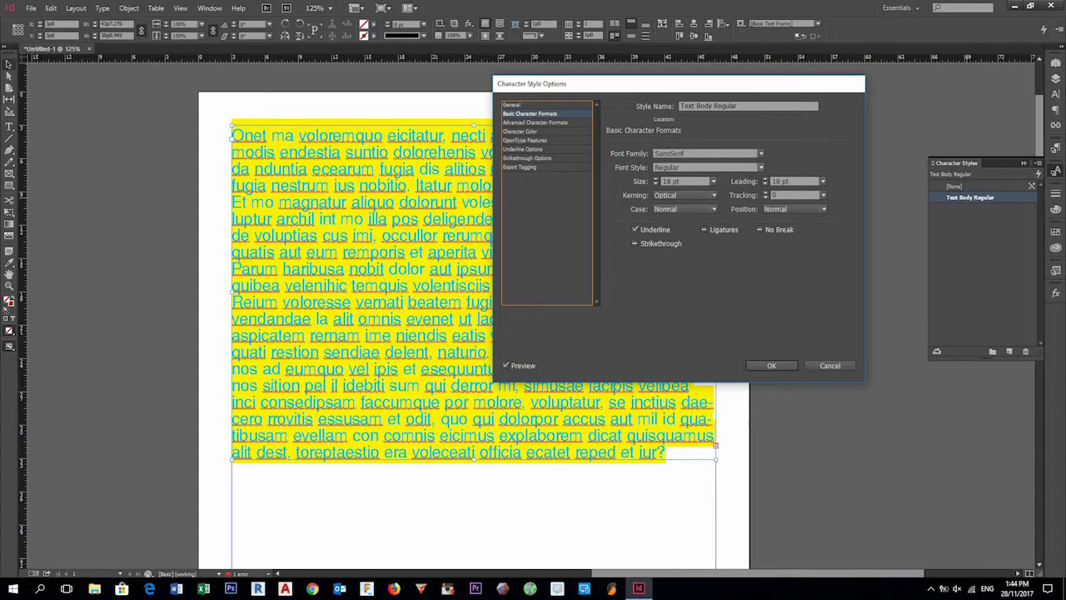
left_click(765, 179)
left_click(765, 178)
left_click(765, 178)
left_click(765, 178)
left_click(764, 178)
left_click(765, 178)
left_click(765, 178)
left_click(765, 178)
left_click(765, 178)
left_click(765, 178)
left_click(764, 178)
left_click(765, 178)
left_click(765, 178)
left_click(764, 179)
left_click(765, 178)
left_click(765, 178)
left_click(764, 178)
left_click(765, 179)
left_click(764, 178)
left_click(764, 179)
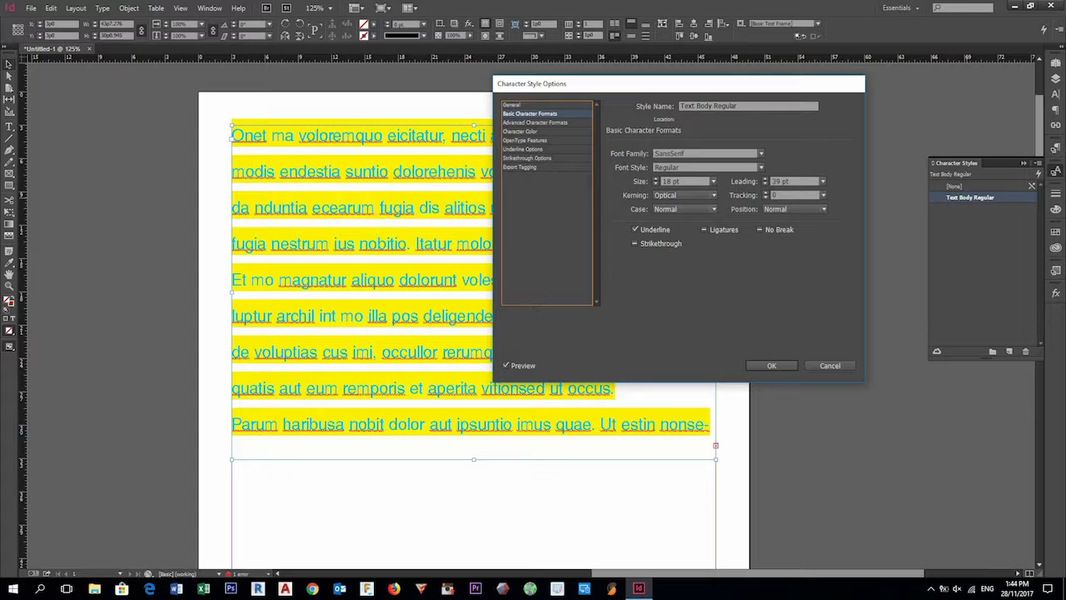
Adjust the underline thickness and position until the weight is 25 pt and the offset is -4 pt
left_click(523, 149)
left_click(652, 177)
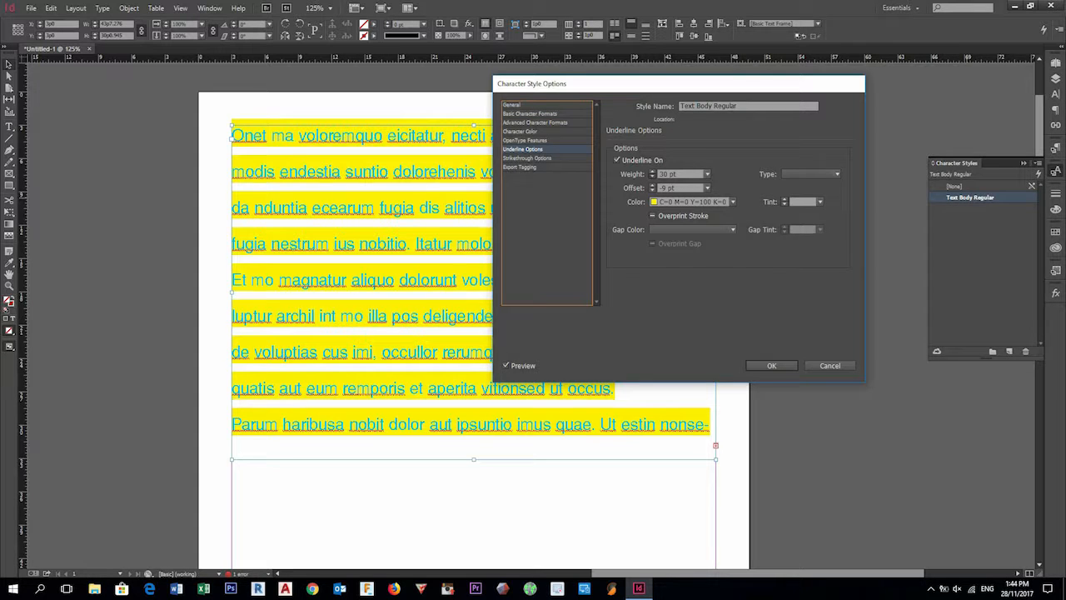
left_click(652, 177)
left_click(653, 176)
left_click(652, 177)
left_click(652, 177)
left_click(652, 177)
left_click(652, 177)
left_click(652, 176)
left_click(652, 177)
left_click(652, 176)
left_click(652, 177)
left_click(652, 177)
left_click(652, 177)
left_click(652, 177)
left_click(652, 176)
left_click(652, 177)
left_click(652, 186)
left_click(653, 185)
left_click(652, 186)
left_click(652, 186)
left_click(652, 186)
left_click(652, 171)
left_click(652, 172)
left_click(652, 171)
left_click(652, 172)
left_click(652, 172)
left_click(652, 172)
left_click(652, 171)
left_click(652, 171)
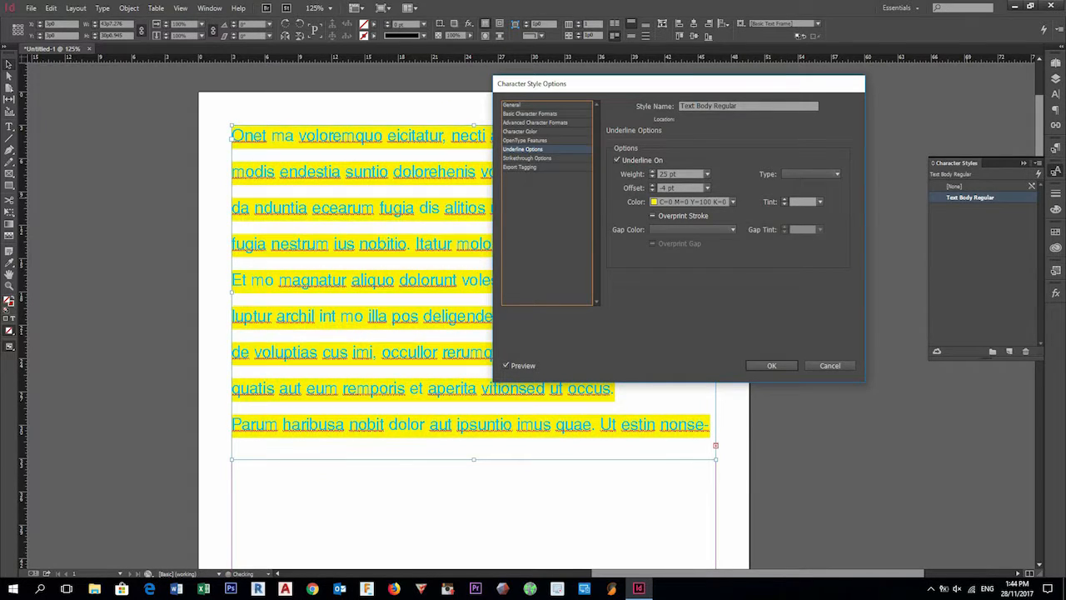
Move the style options dialog clear of the text, try a 90% underline tint, and set the tint to 70%
left_click_drag(667, 83, 822, 113)
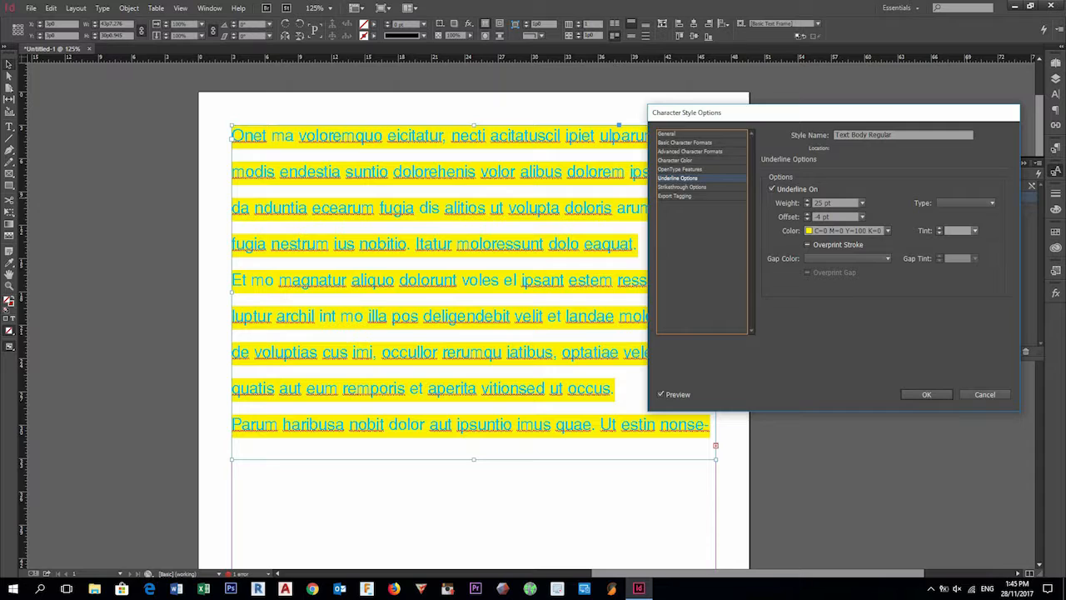
left_click(974, 230)
left_click(963, 341)
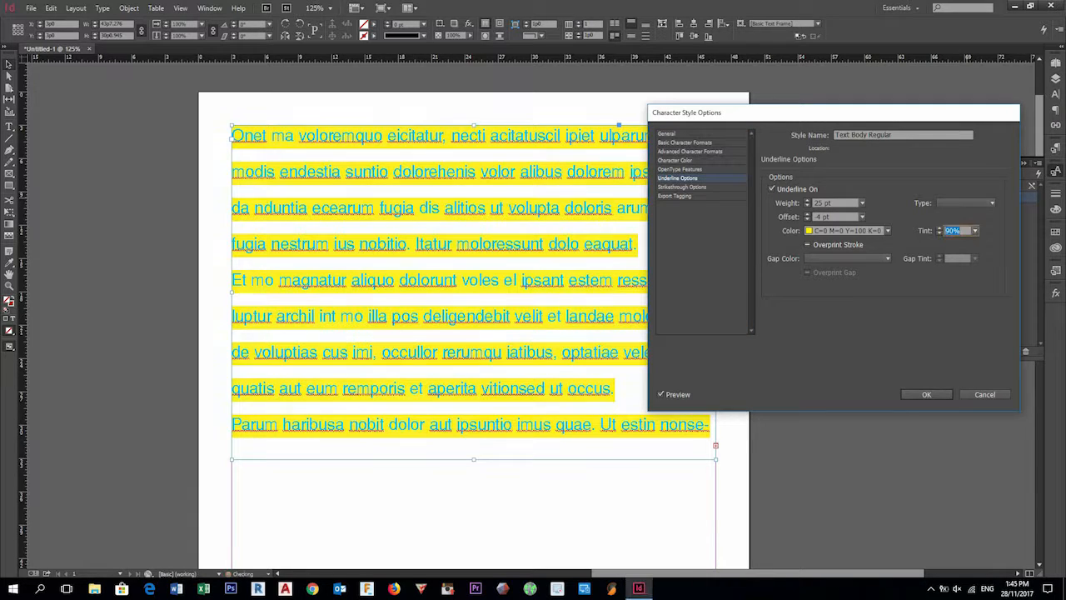
left_click(974, 231)
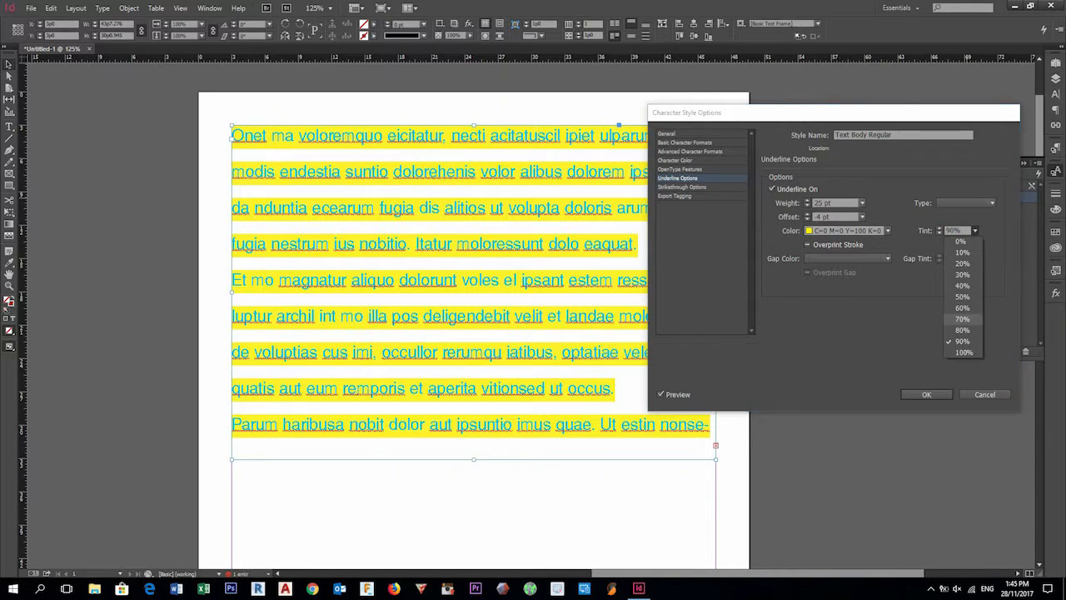
left_click(961, 319)
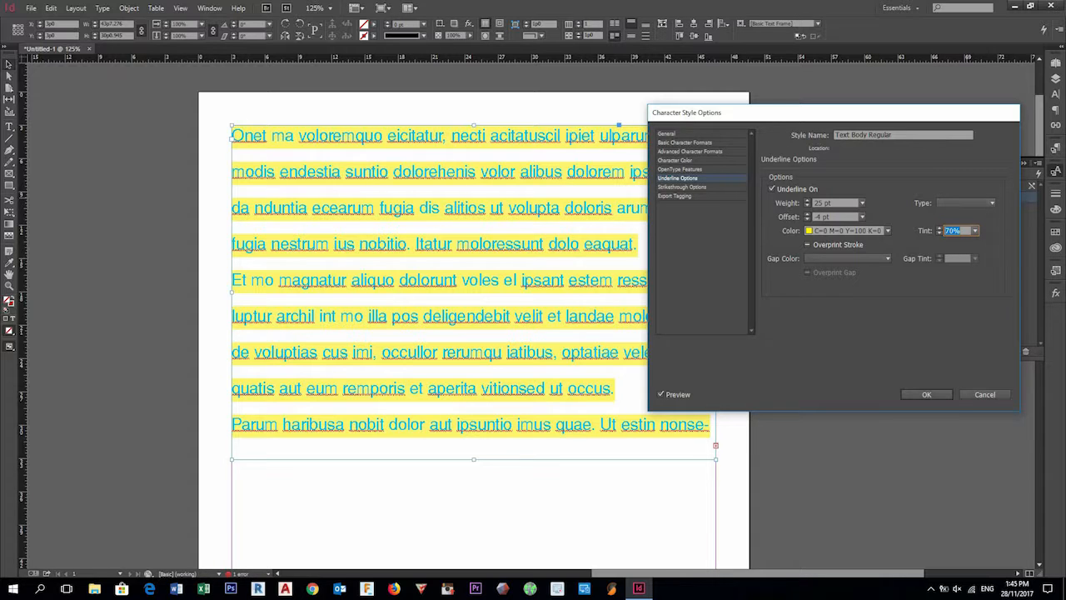
Try the Thick - Thin - Thick, Thick - Thin and Thin - Thin underline types
left_click(965, 203)
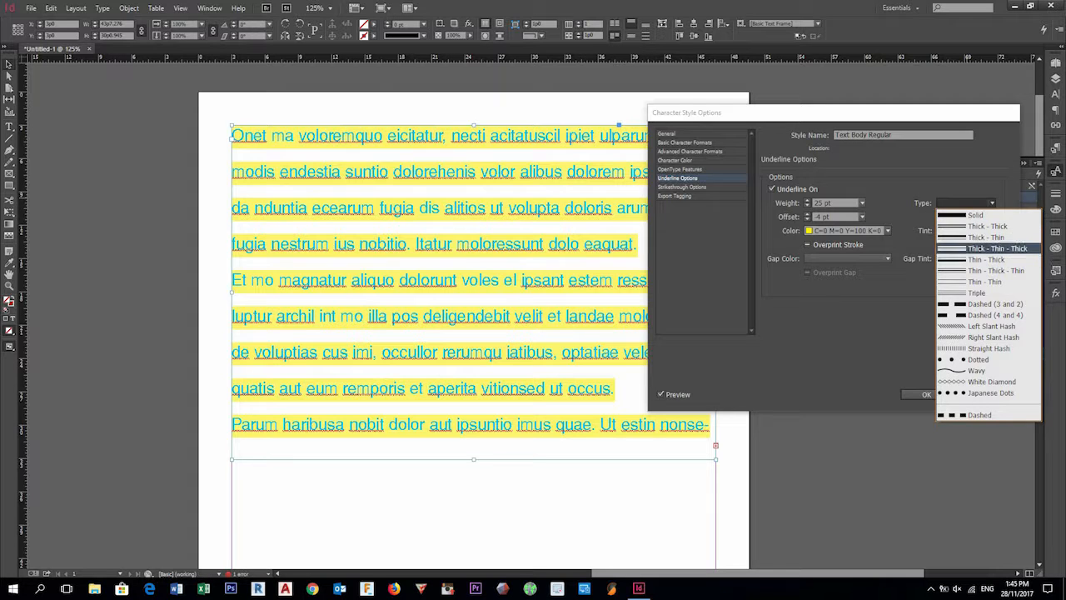
left_click(991, 248)
left_click(965, 202)
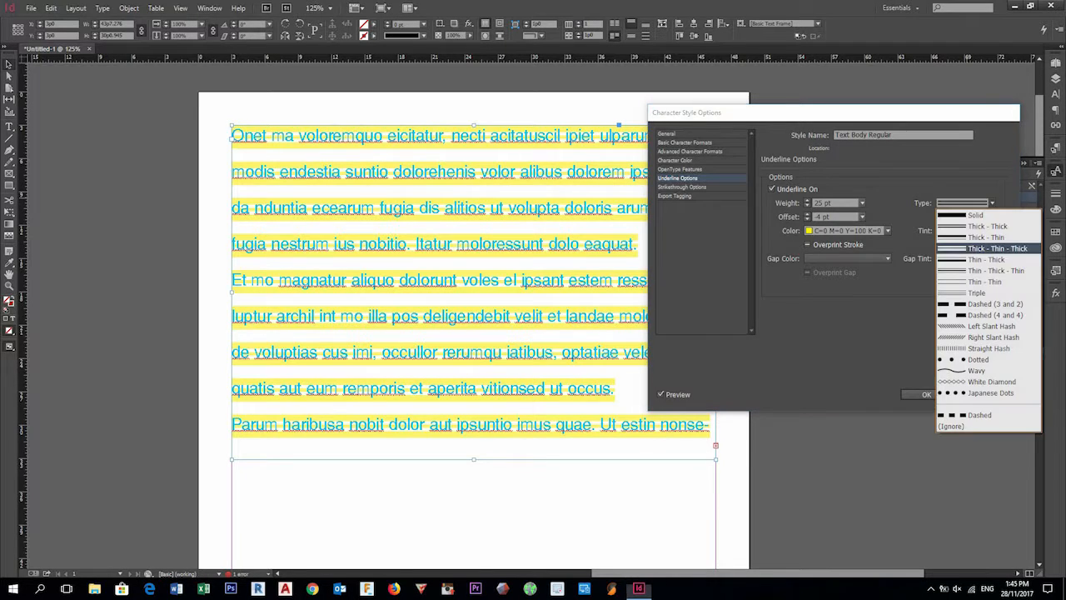
left_click(966, 240)
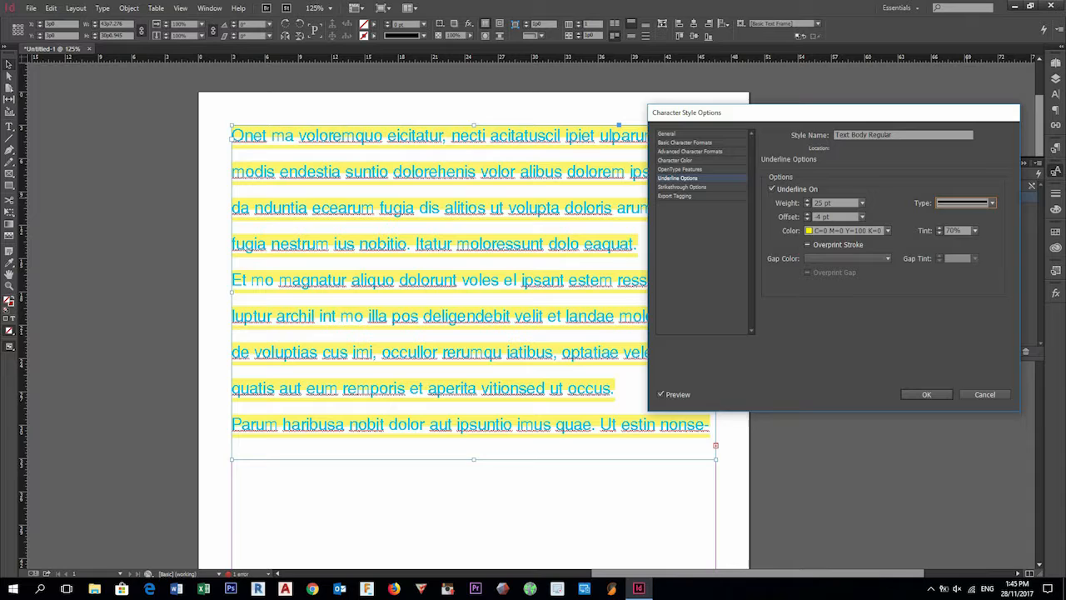
left_click(964, 202)
left_click(986, 281)
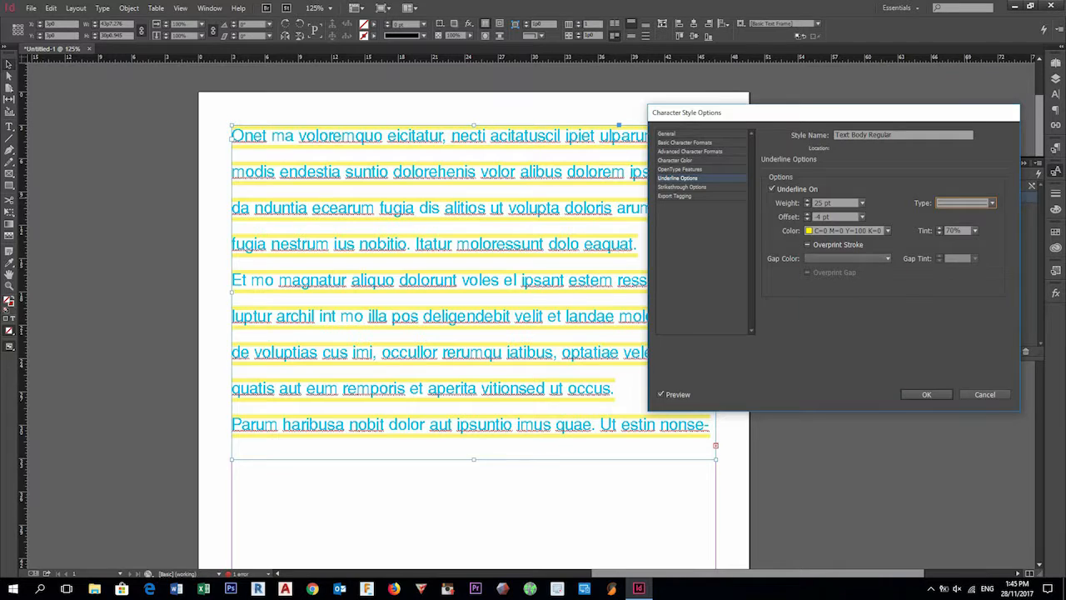
Set the underline gap color to C=0 M=100 Y=0 K=0 and try the Japanese Dots underline type
left_click(887, 258)
left_click(832, 331)
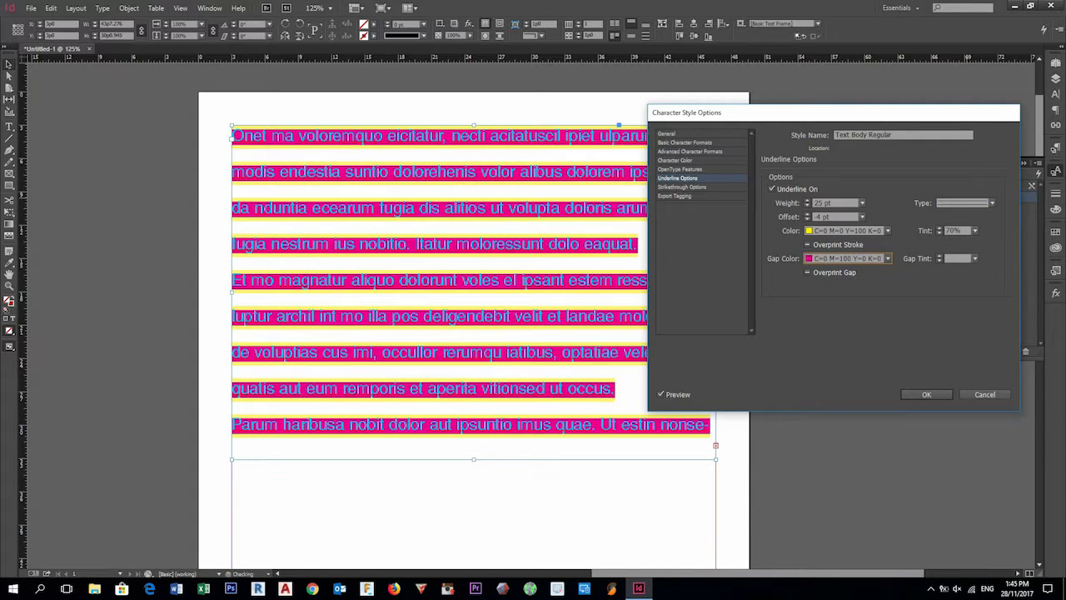
left_click(991, 202)
left_click(990, 393)
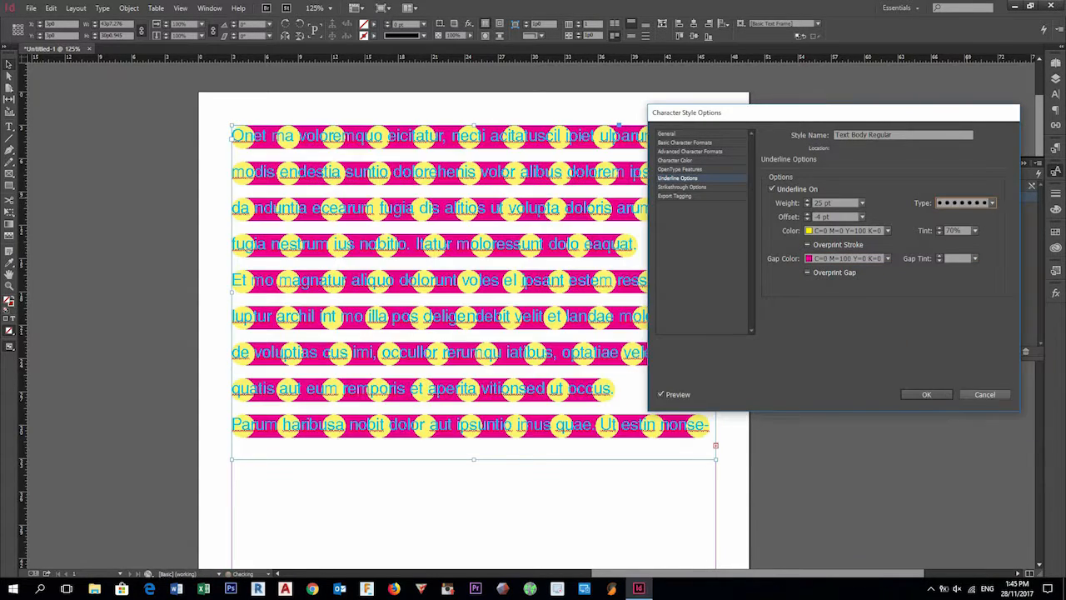
Try the Dashed (3 and 2) and Thin - Thick underline types, and set the type to Thick - Thin - Thick
left_click(991, 203)
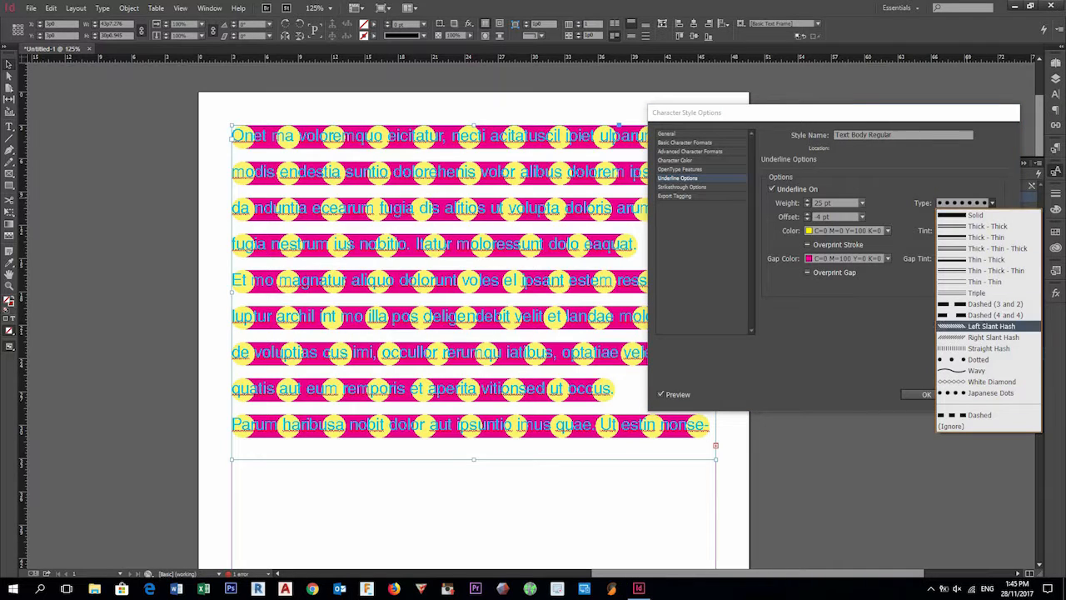
left_click(987, 304)
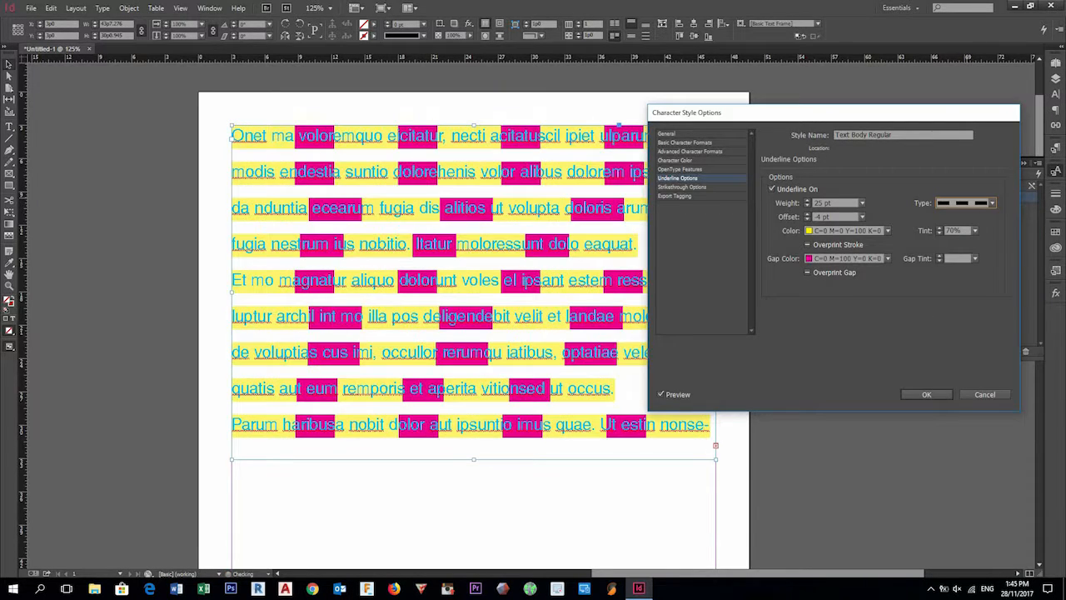
left_click(991, 203)
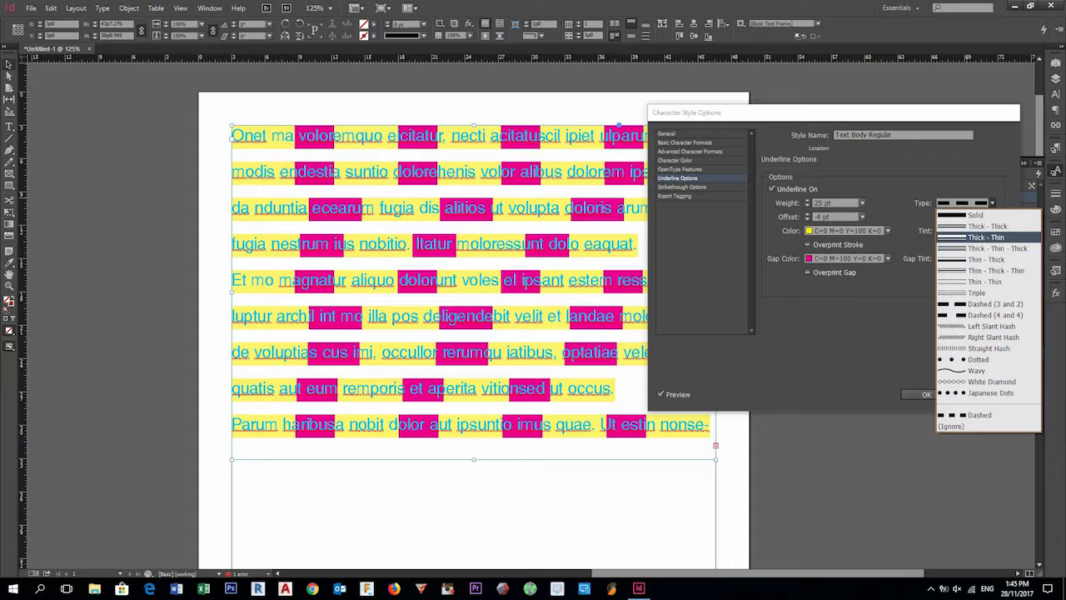
left_click(987, 260)
left_click(991, 202)
left_click(987, 248)
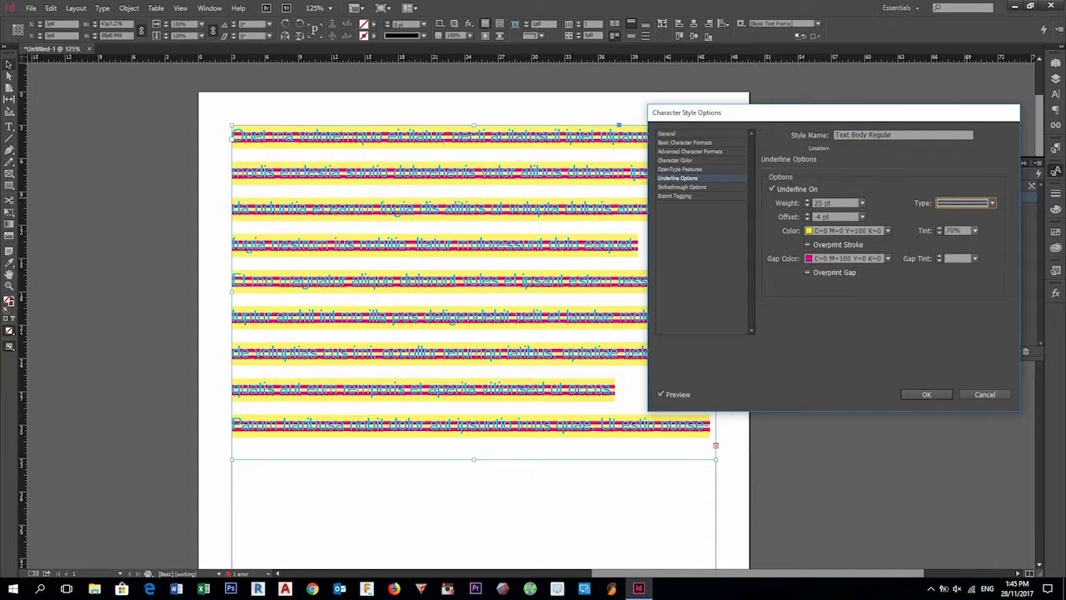
Try a 10% underline tint, set the underline gap tint to 70%, and set the underline tint to 100%
left_click(974, 230)
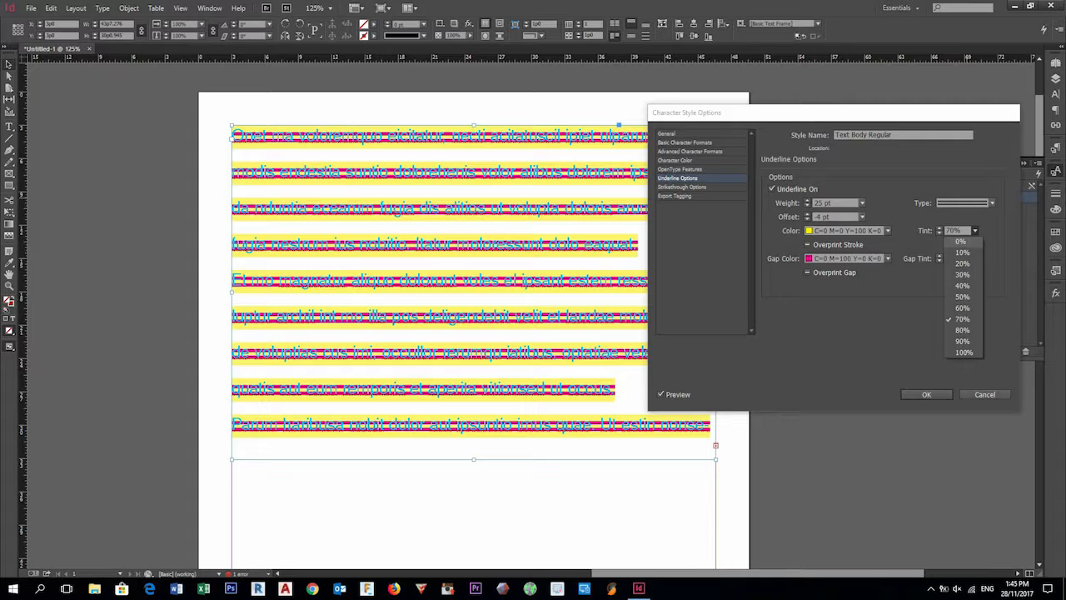
left_click(962, 251)
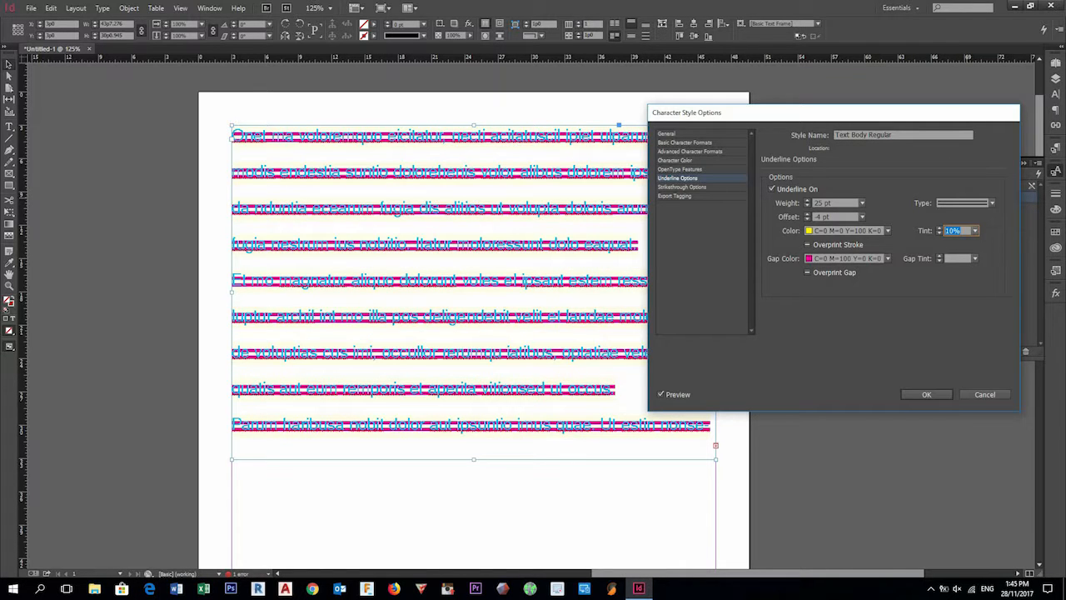
left_click(974, 258)
left_click(962, 335)
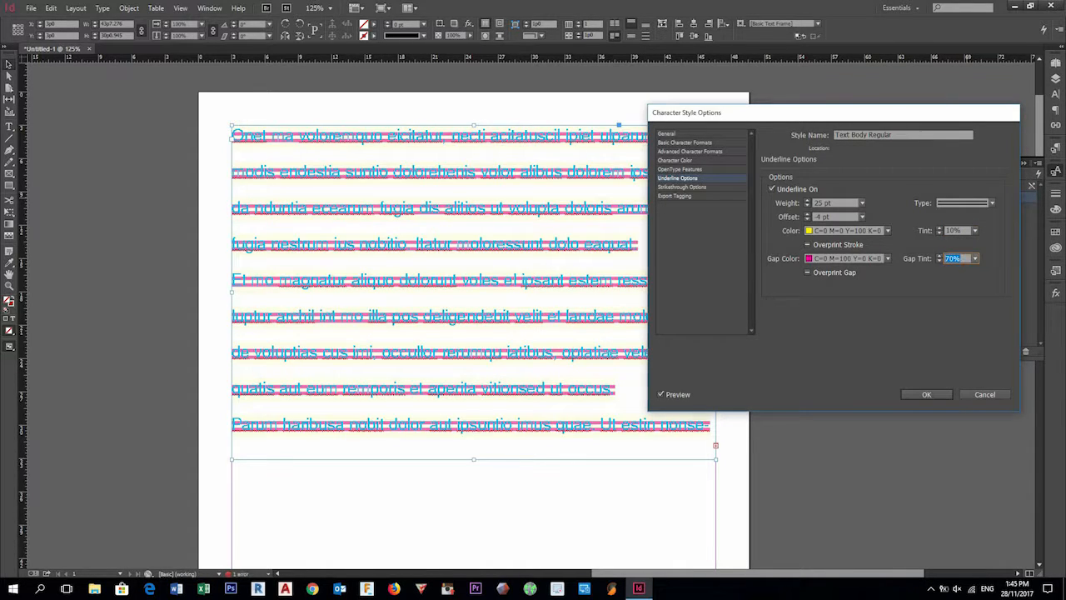
left_click(974, 230)
left_click(962, 352)
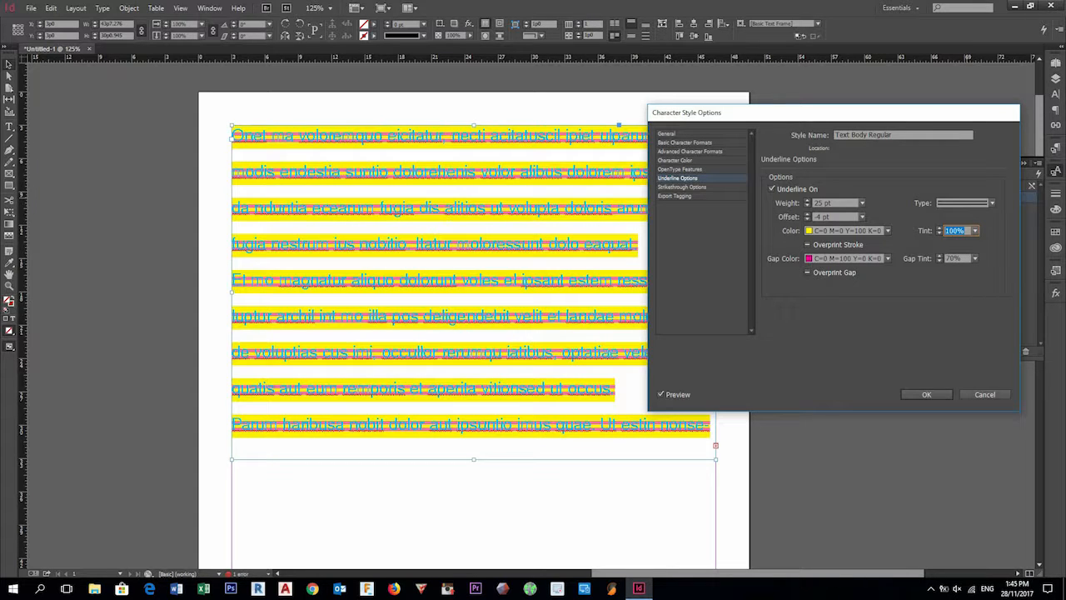
Try a strikethrough on the character style with 5 pt weight, 0.75 pt offset and [Paper] color
left_click(682, 187)
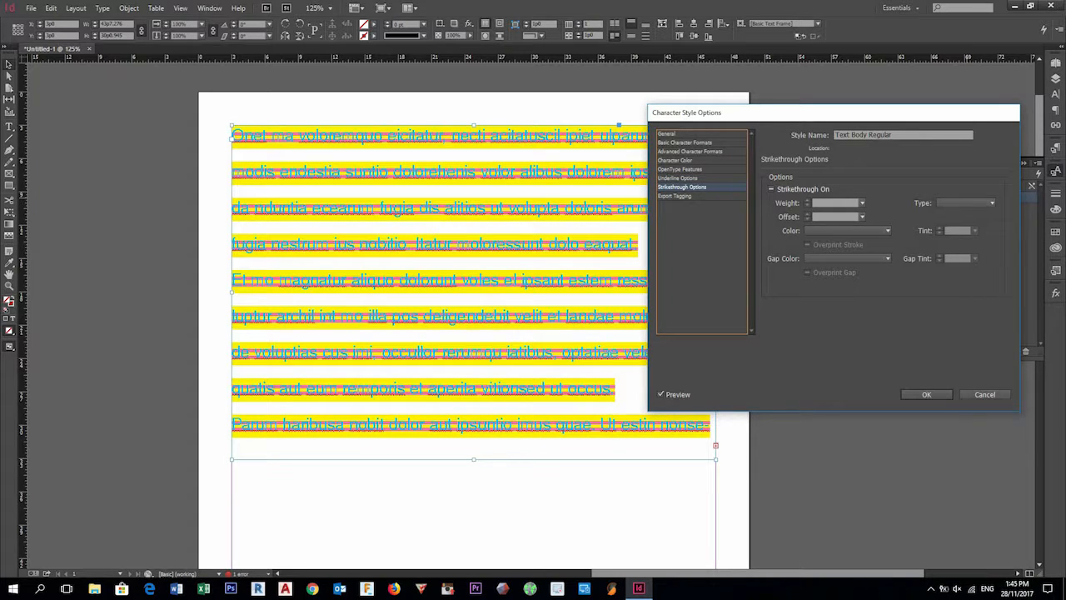
left_click(678, 178)
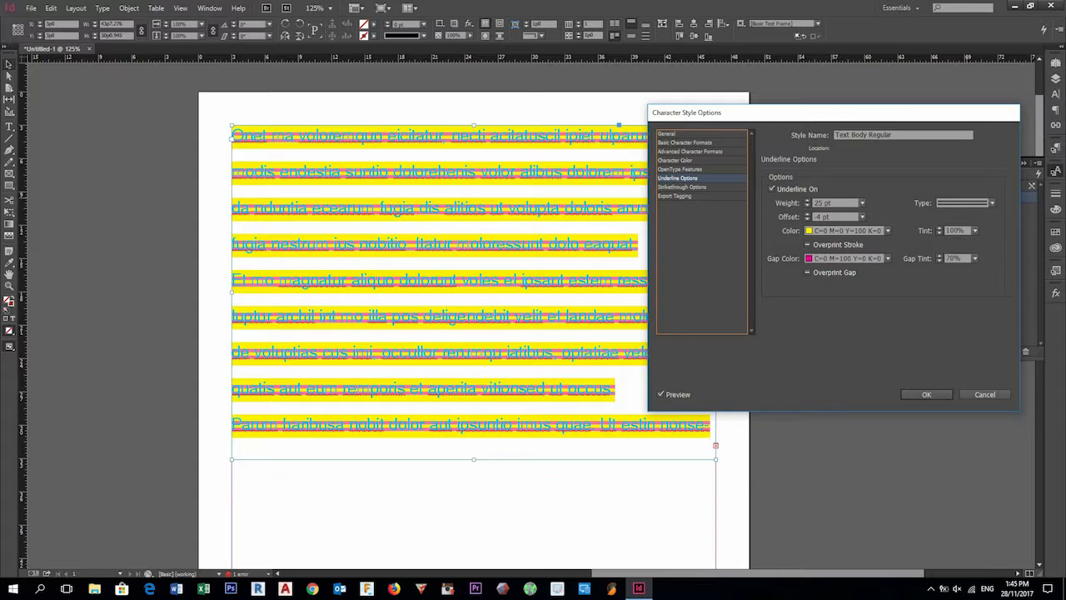
left_click(682, 188)
left_click(771, 189)
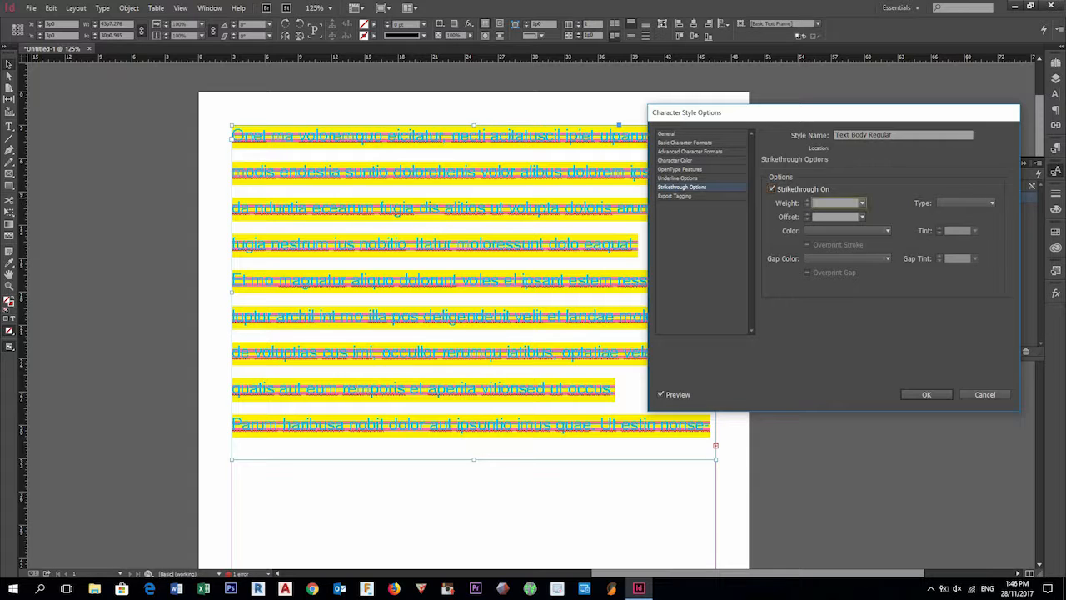
left_click(862, 203)
left_click(837, 314)
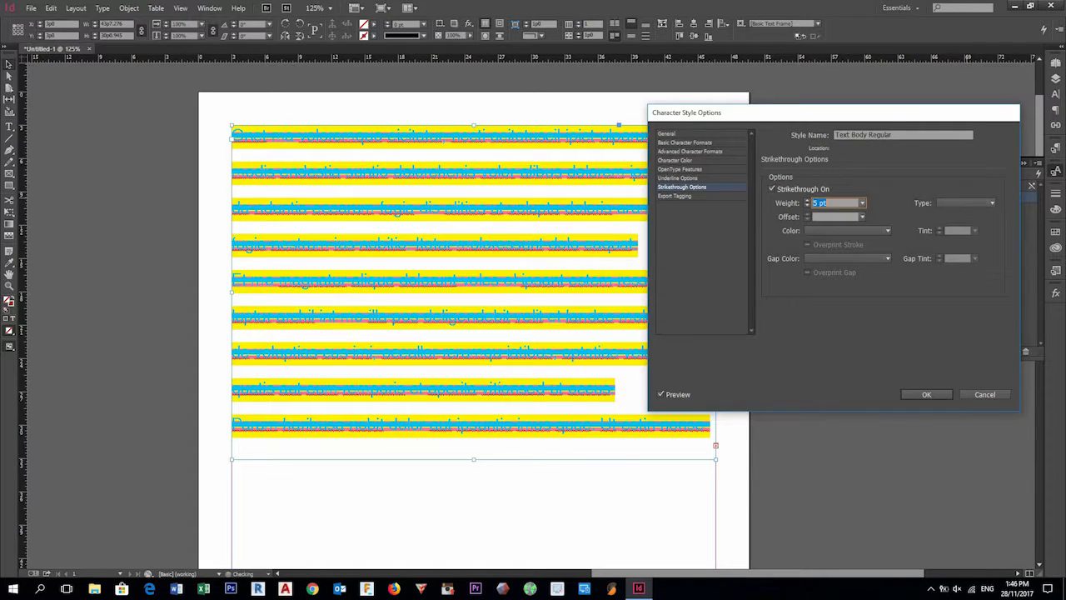
left_click(862, 216)
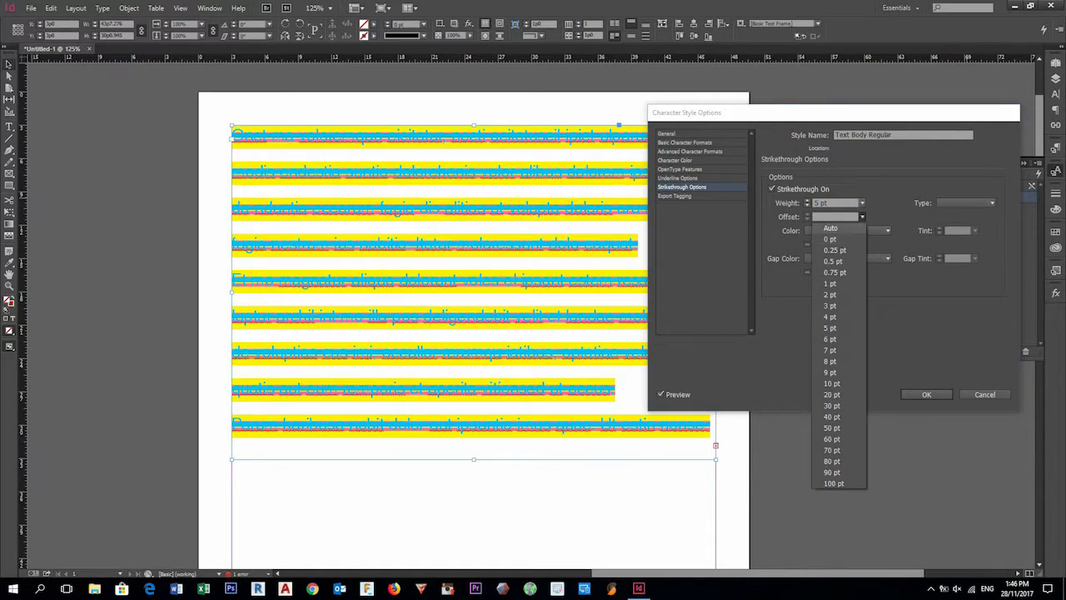
left_click(836, 272)
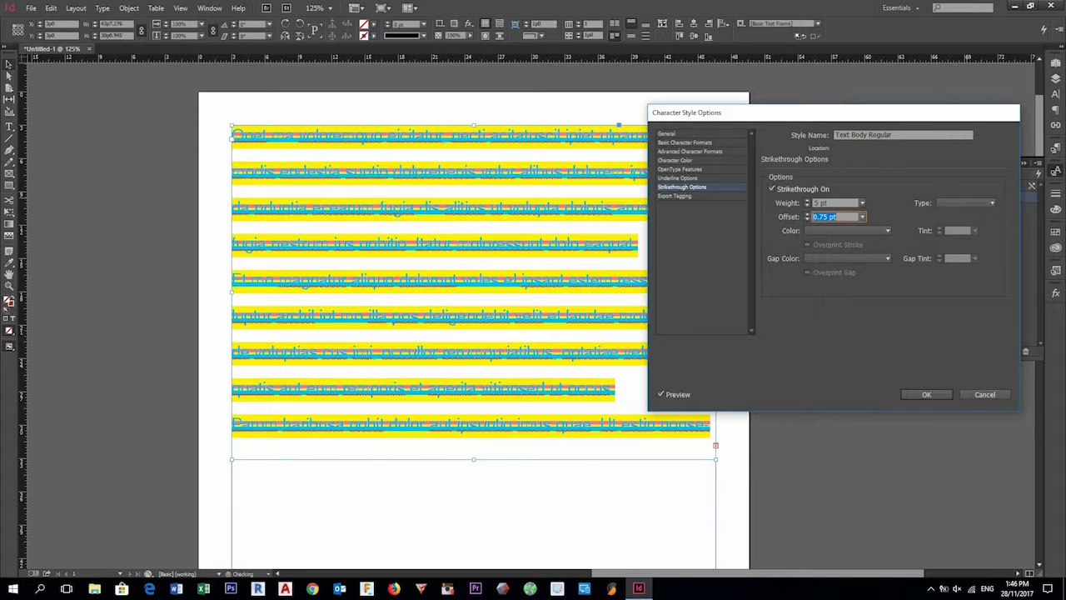
left_click(887, 231)
left_click(832, 264)
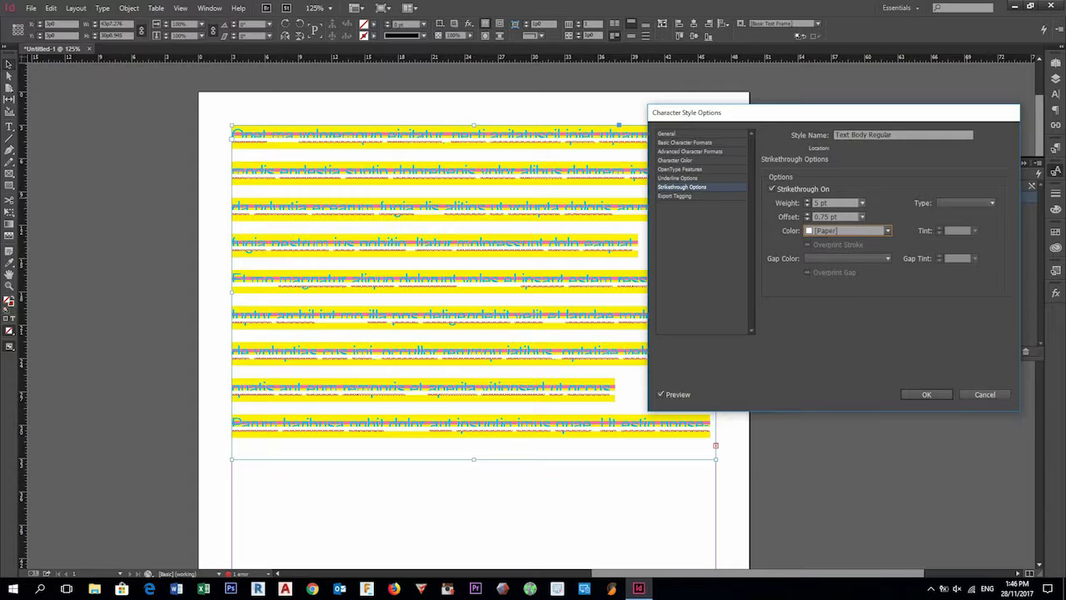
Try increasing the strikethrough weight to 13 pt
left_click(807, 201)
left_click(807, 200)
left_click(806, 200)
left_click(807, 201)
left_click(807, 201)
left_click(807, 200)
left_click(807, 201)
left_click(807, 201)
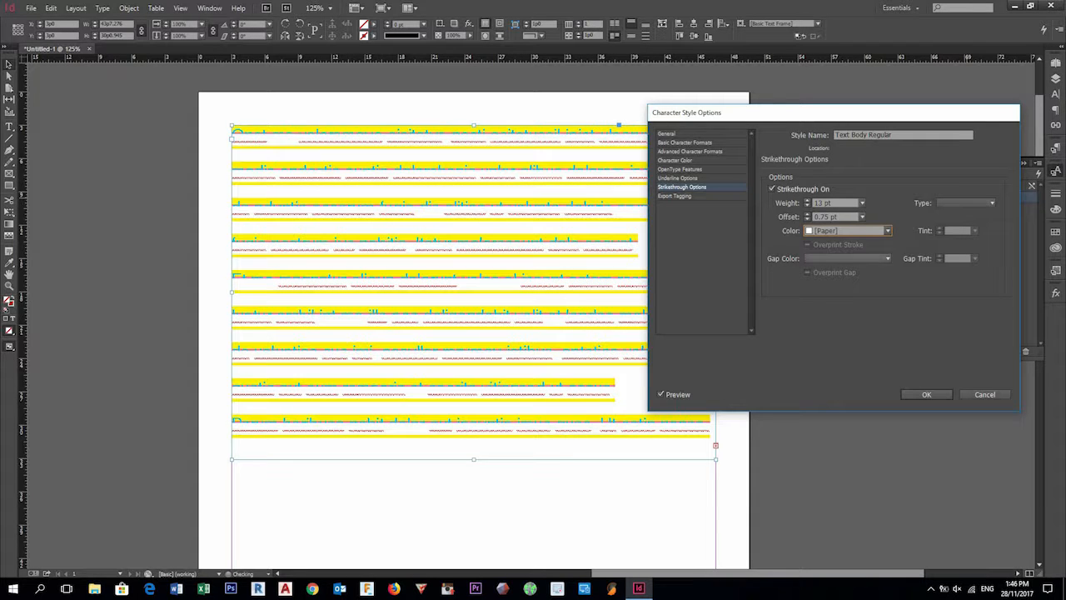
Clear the strikethrough setting, turn off the underline, and apply the character style options
left_click(772, 189)
left_click(772, 189)
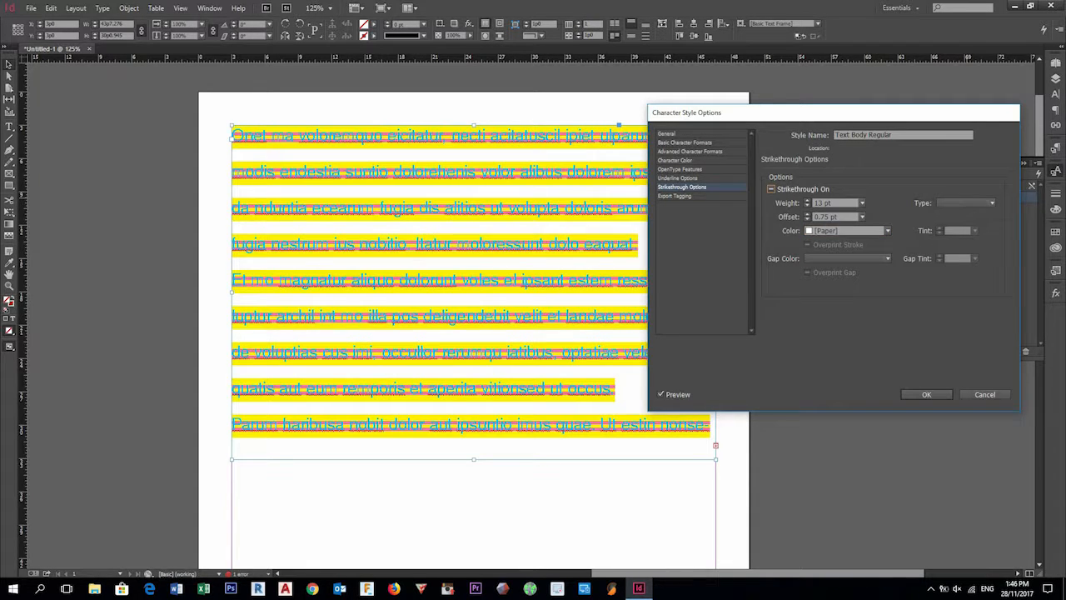
left_click(678, 179)
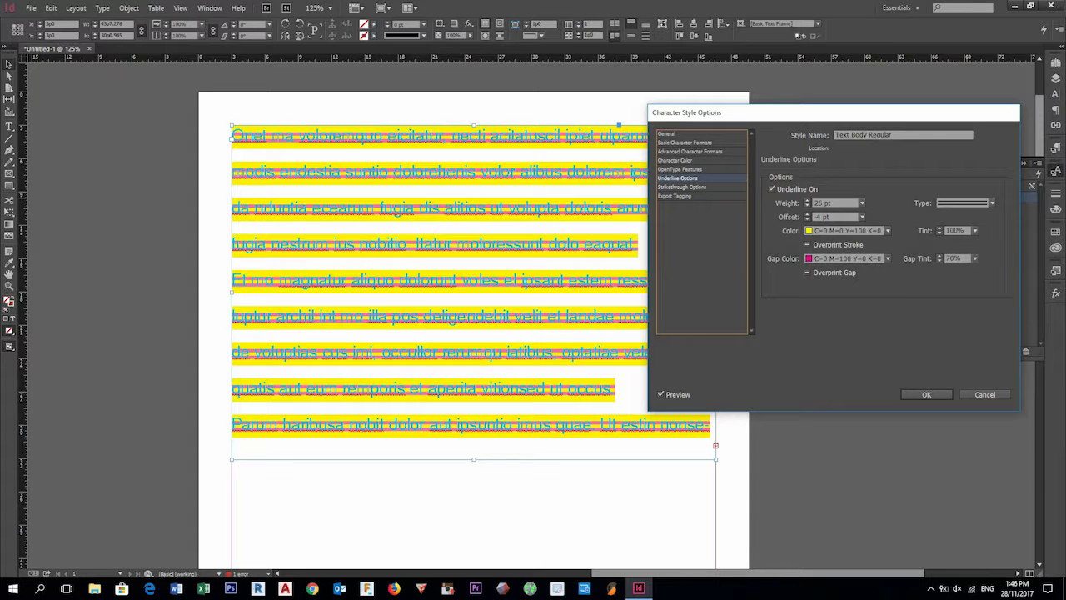
left_click(772, 189)
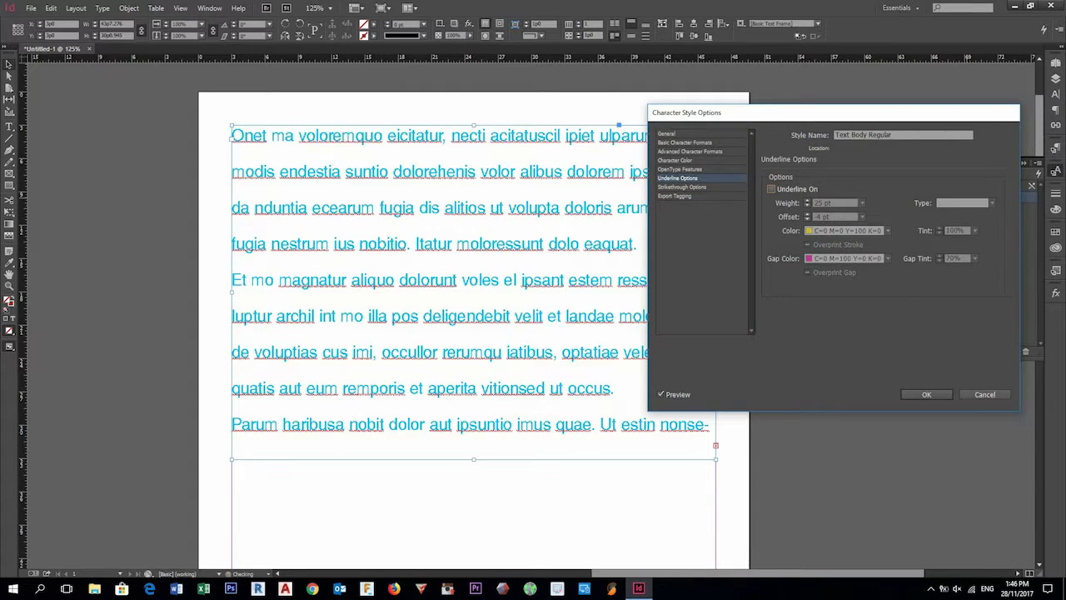
key("Return")
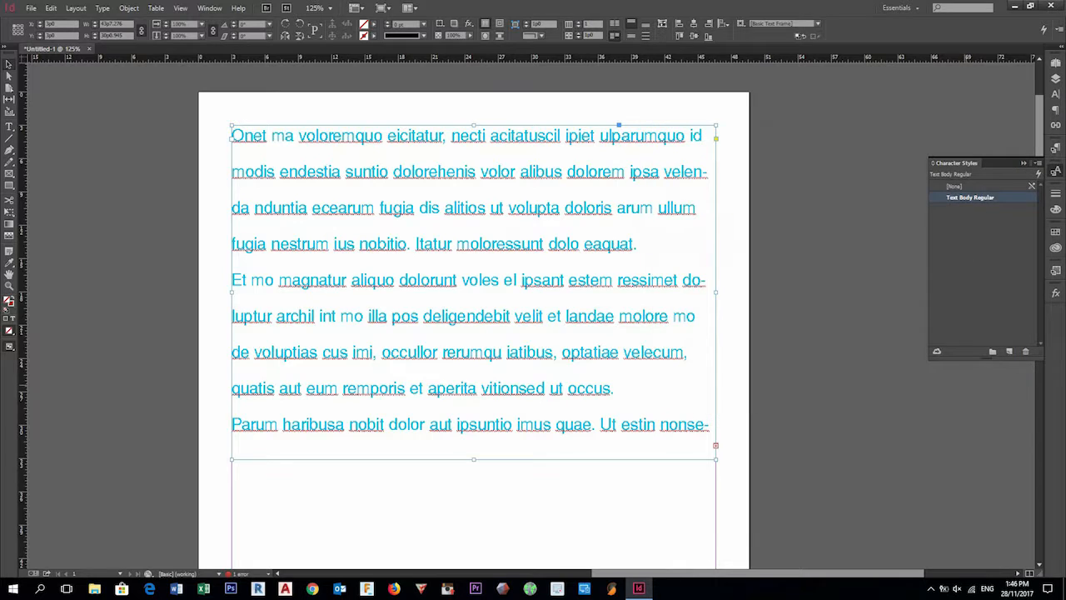
scroll(473, 316, "down", 2)
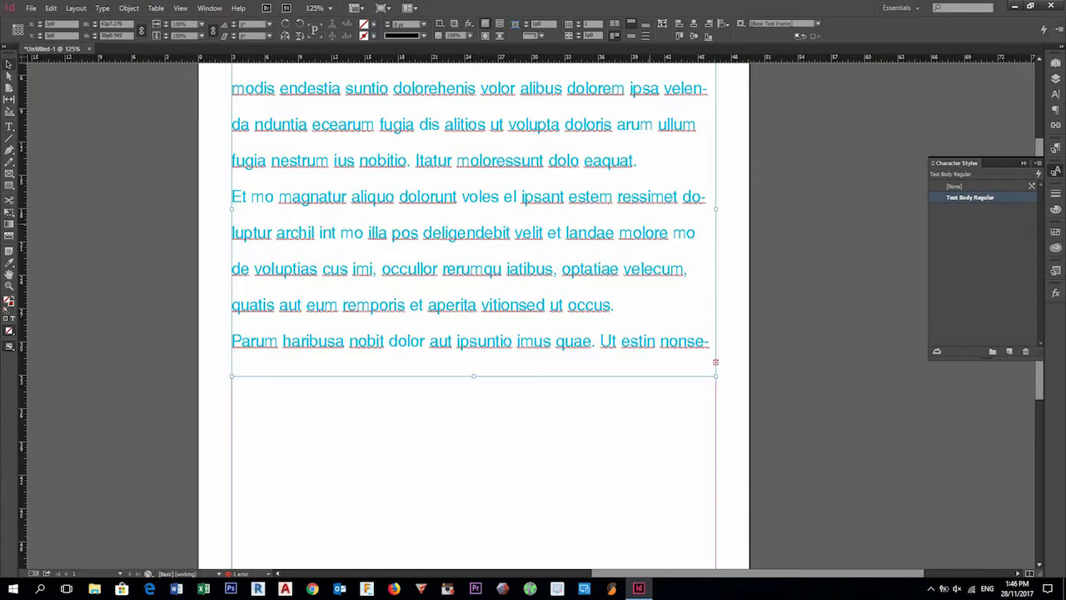
scroll(473, 317, "up", 2)
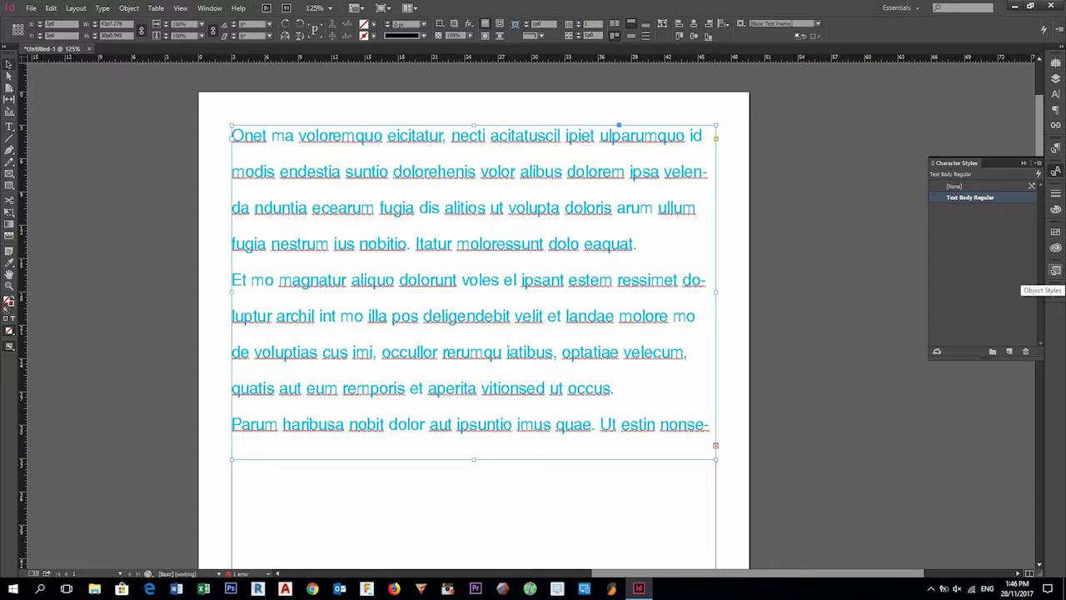
Create a new object style for the text frame and name it Body Text Outline
left_click(1055, 271)
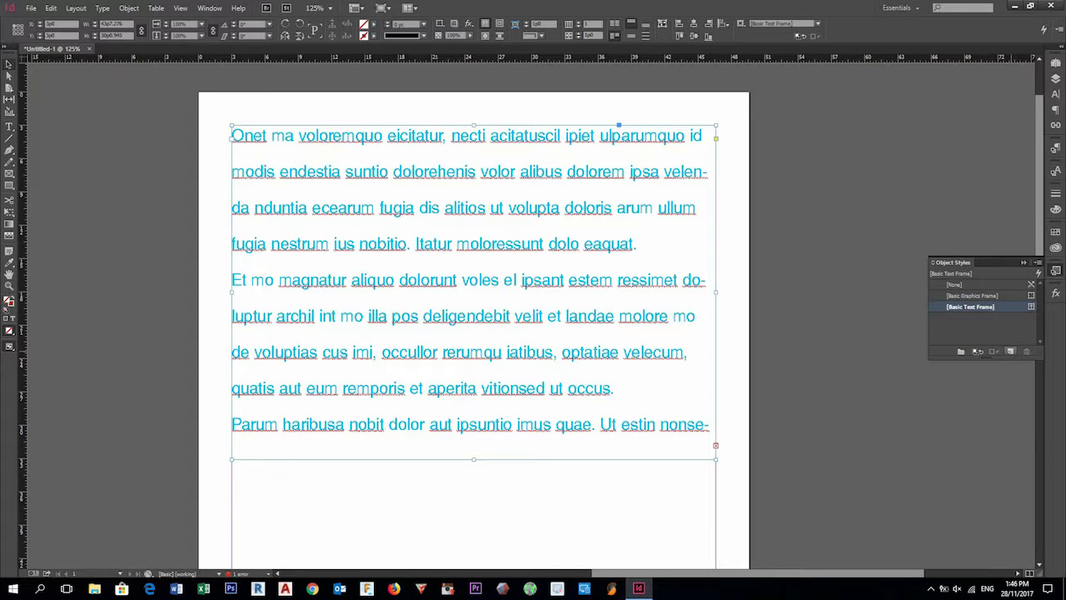
left_click(1010, 351)
left_click(963, 318)
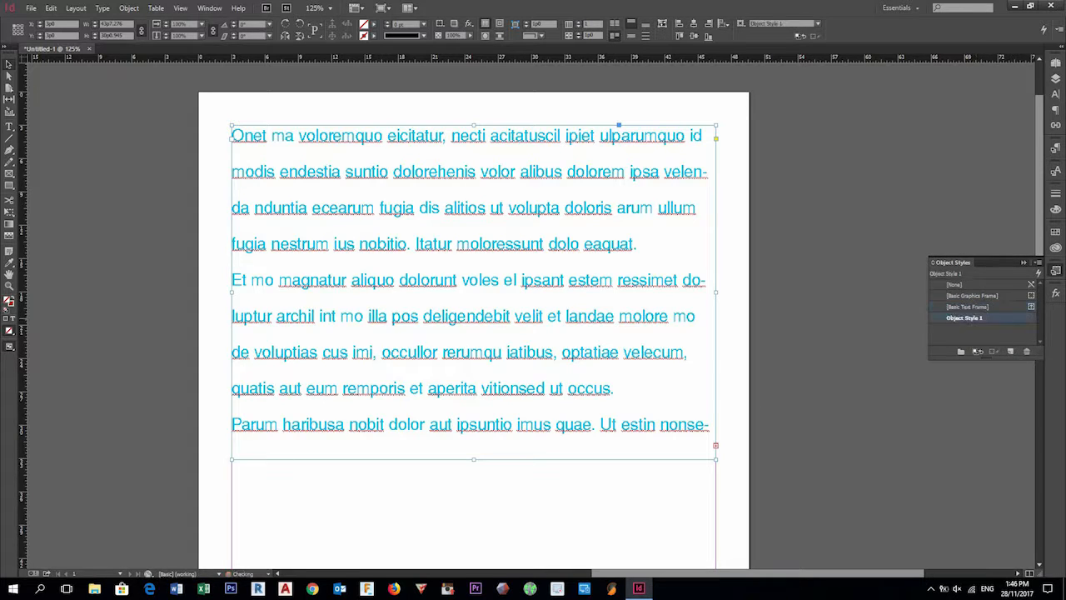
double_click(963, 318)
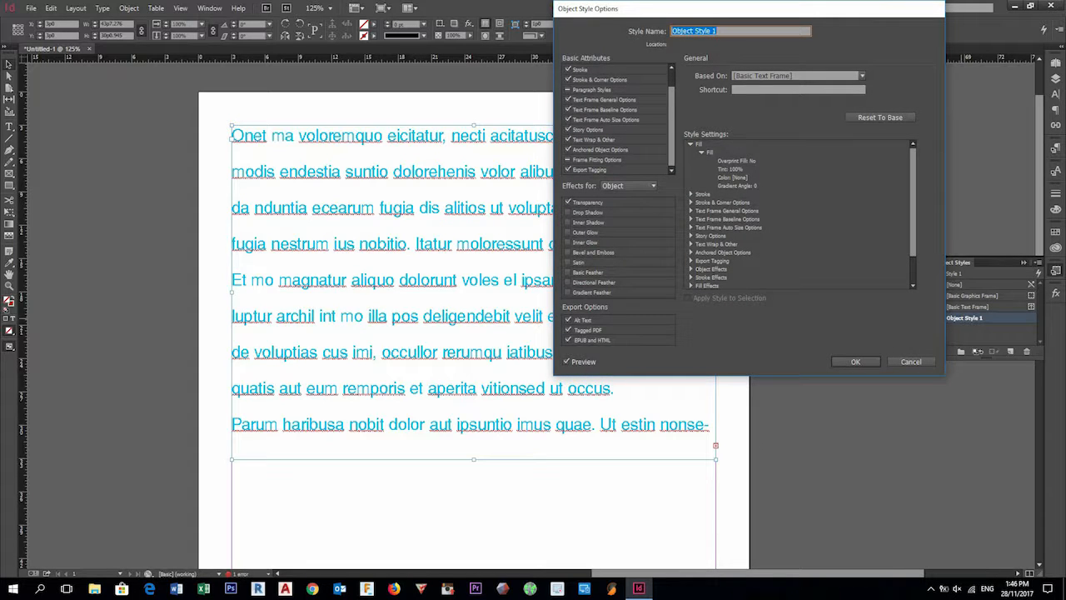
type("Body Text Outline")
key("Return")
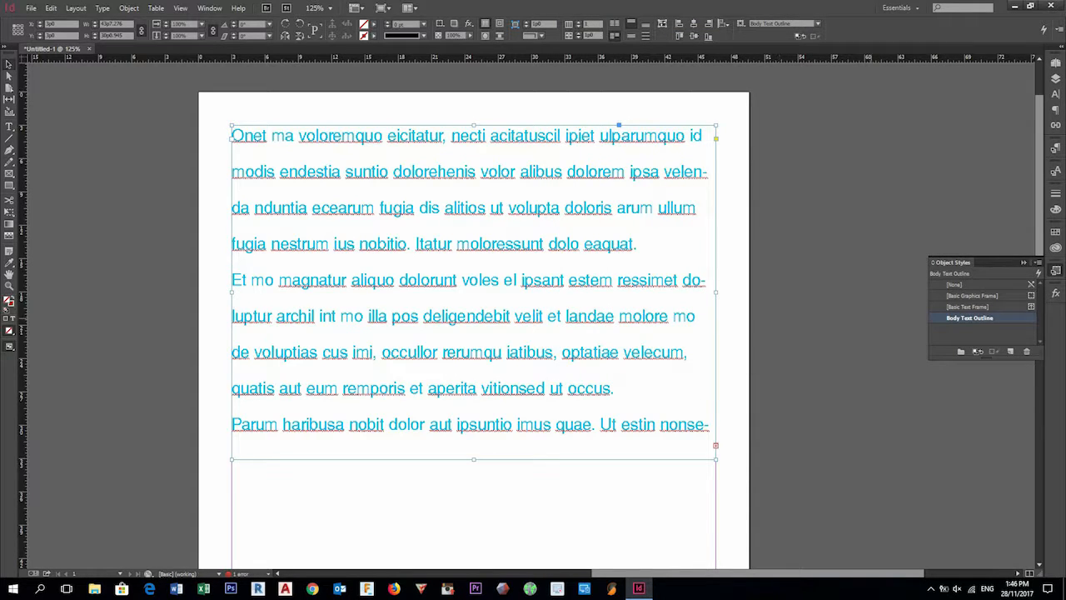
Give the Body Text Outline object style a 3 pt stroke in C=0 M=100 Y=0 K=0
double_click(963, 318)
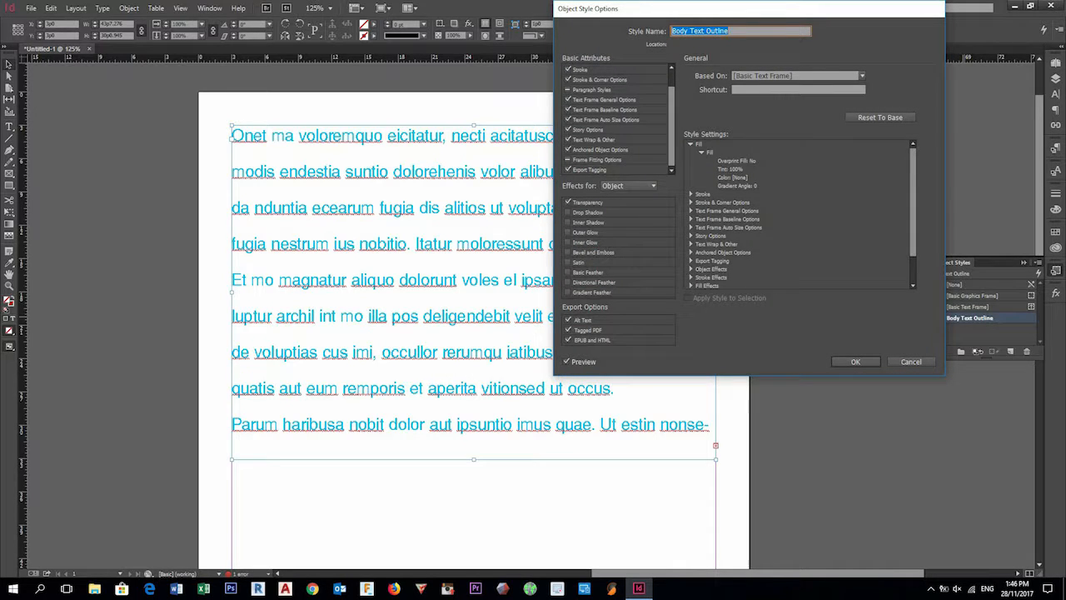
left_click(580, 69)
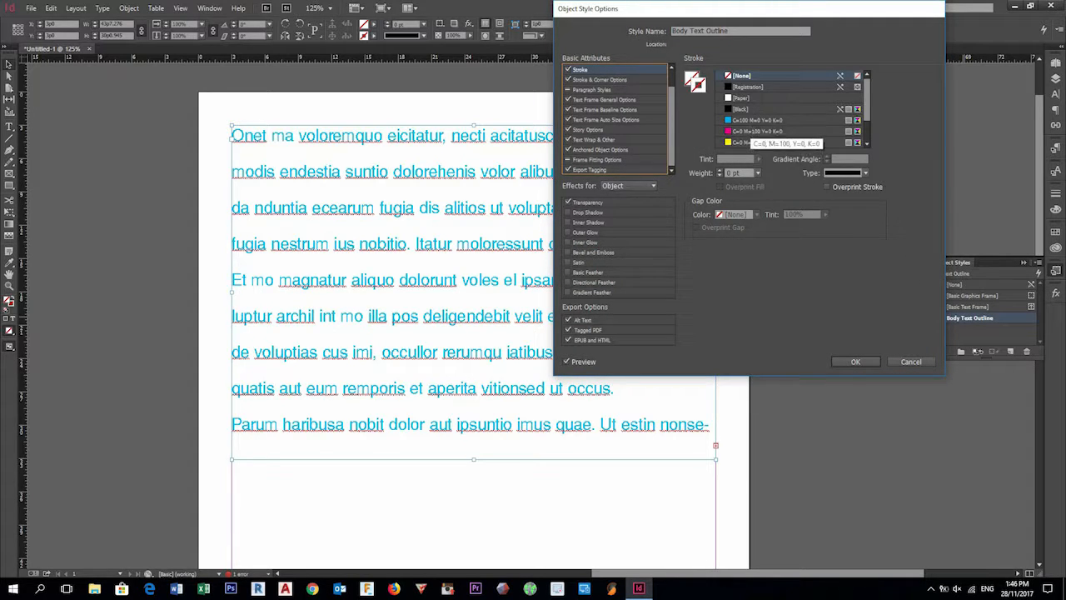
left_click(753, 130)
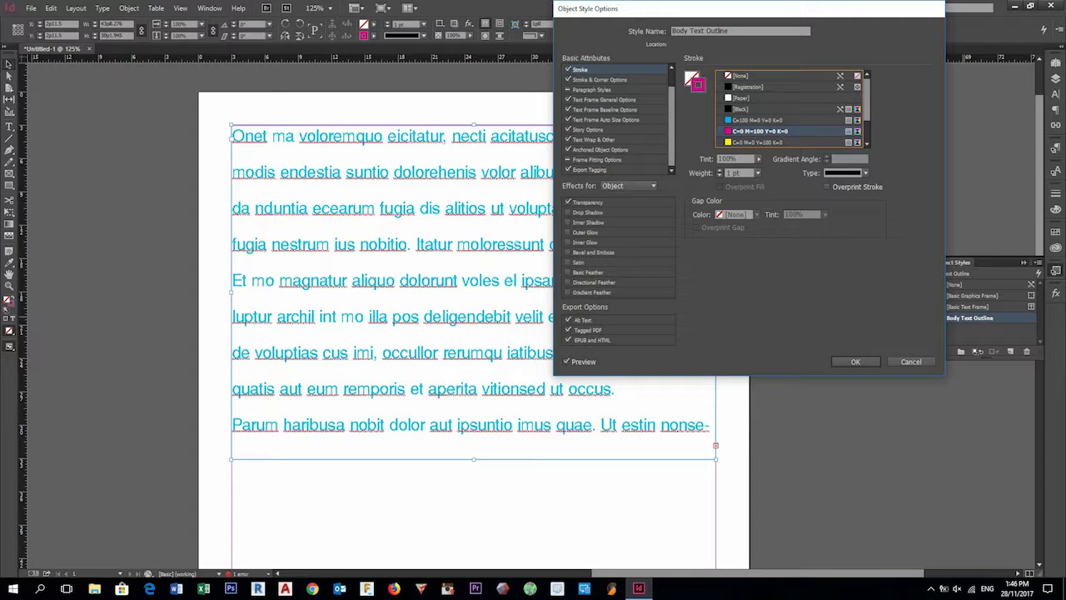
left_click(757, 172)
left_click(745, 250)
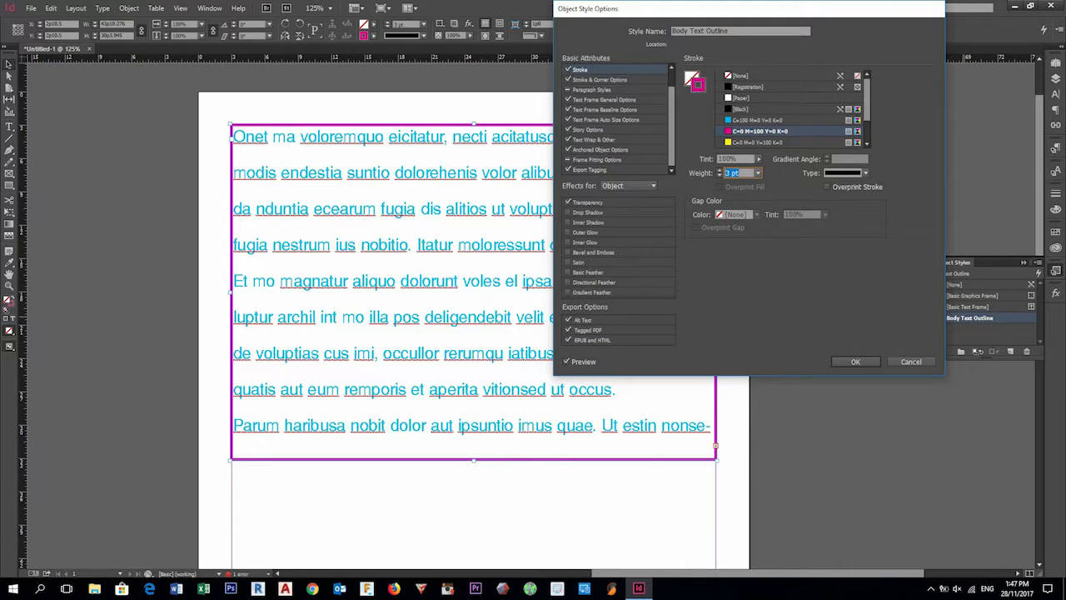
Set the object style's frame corners to the Fancy shape
left_click(600, 79)
left_click(765, 214)
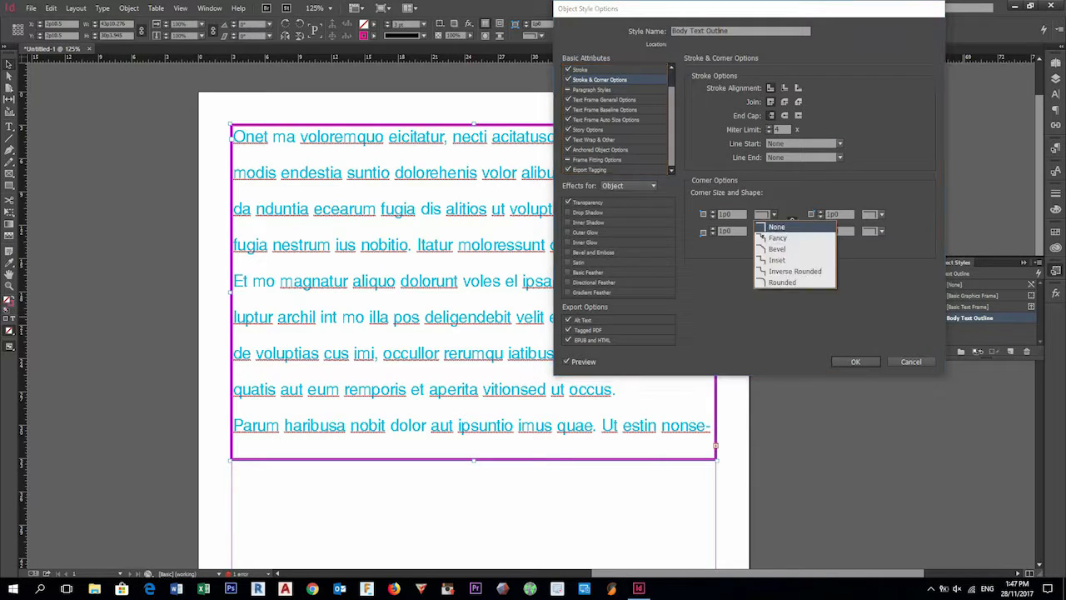
left_click(770, 236)
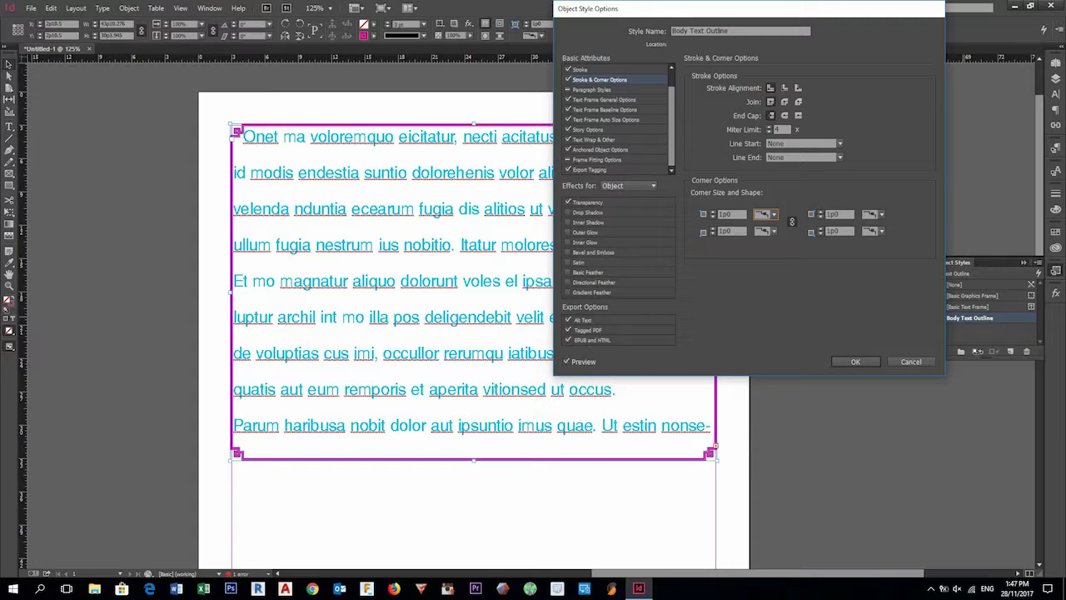
Include the paragraph style setting in the object style and keep it at [Basic Paragraph]
left_click_drag(671, 125, 671, 118)
left_click(592, 100)
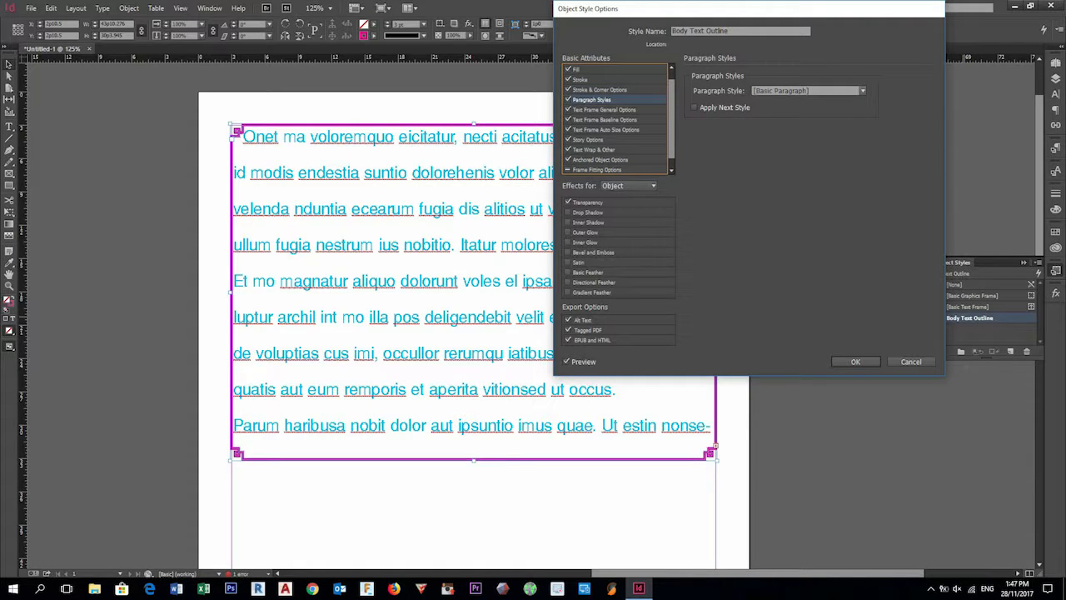
left_click(863, 91)
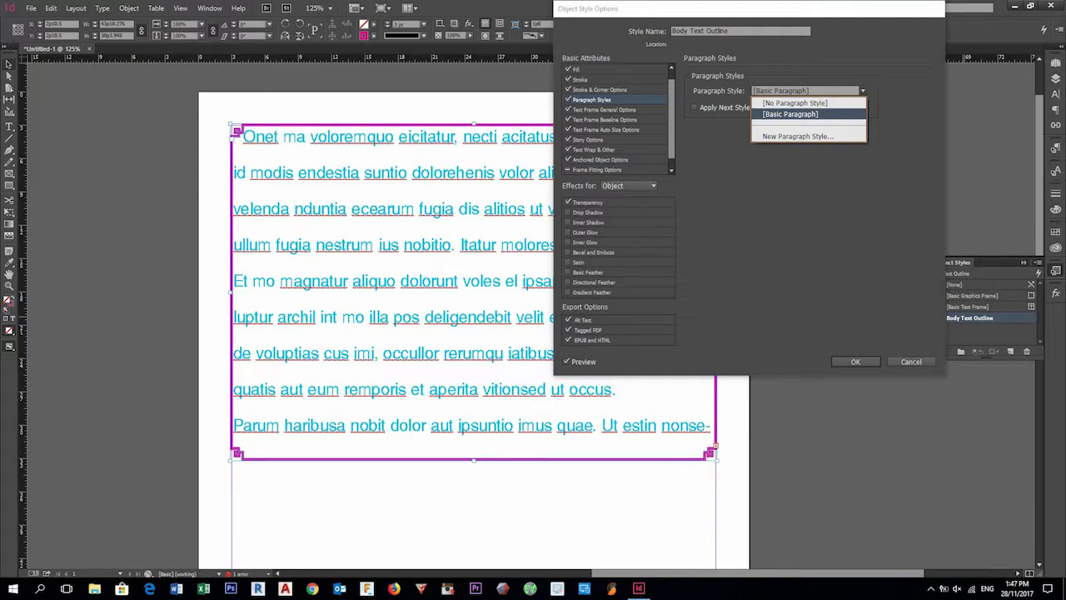
left_click(863, 91)
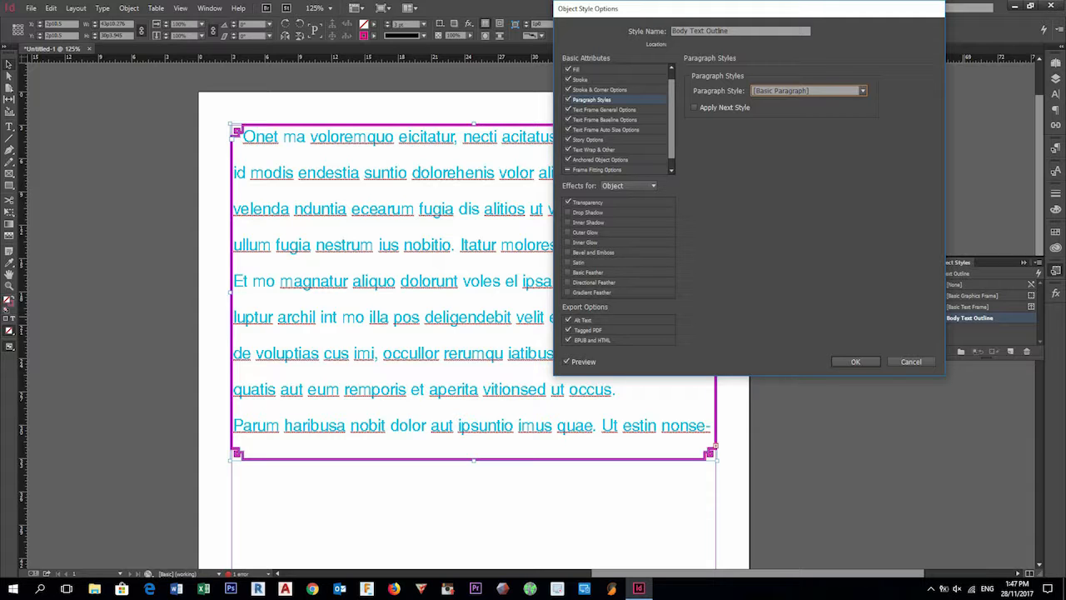
Look through the object style's text frame, story and text wrap options, and turn on the Drop Shadow effect
left_click(605, 110)
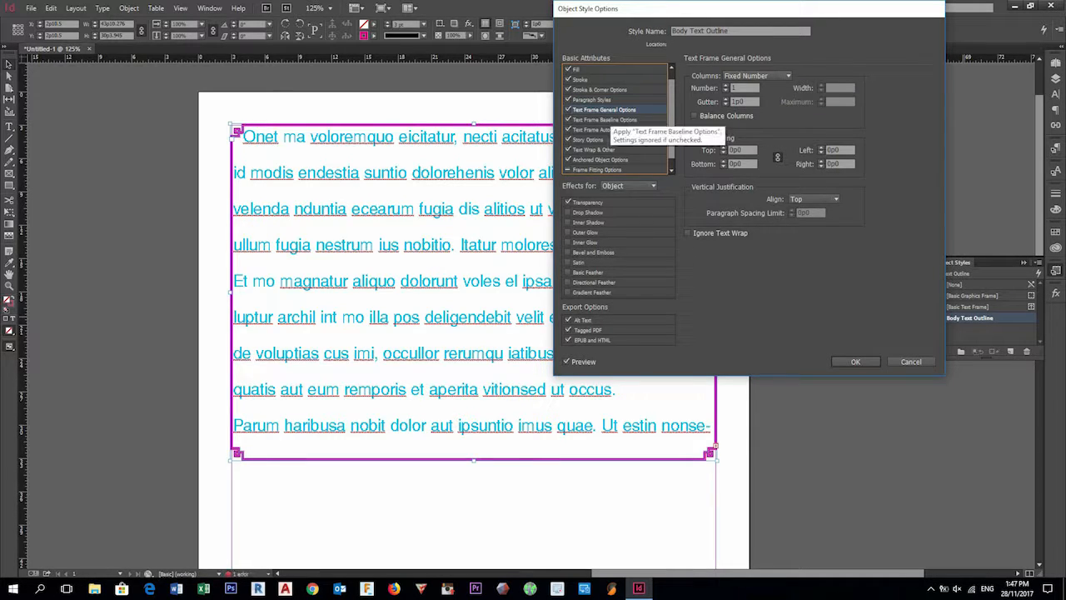
key("Down")
key("Down")
key("Down")
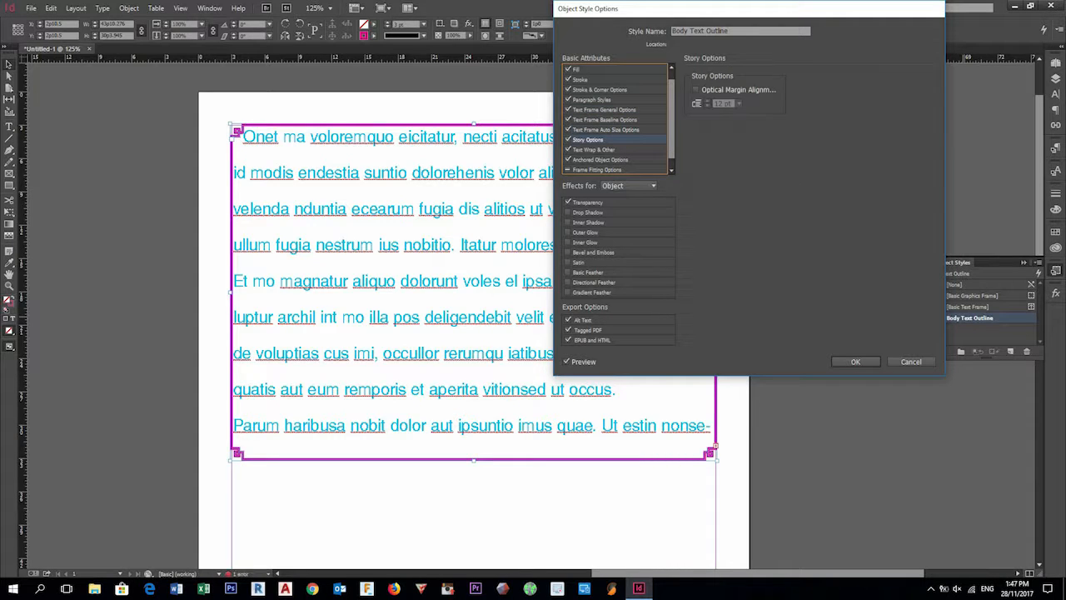
key("Down")
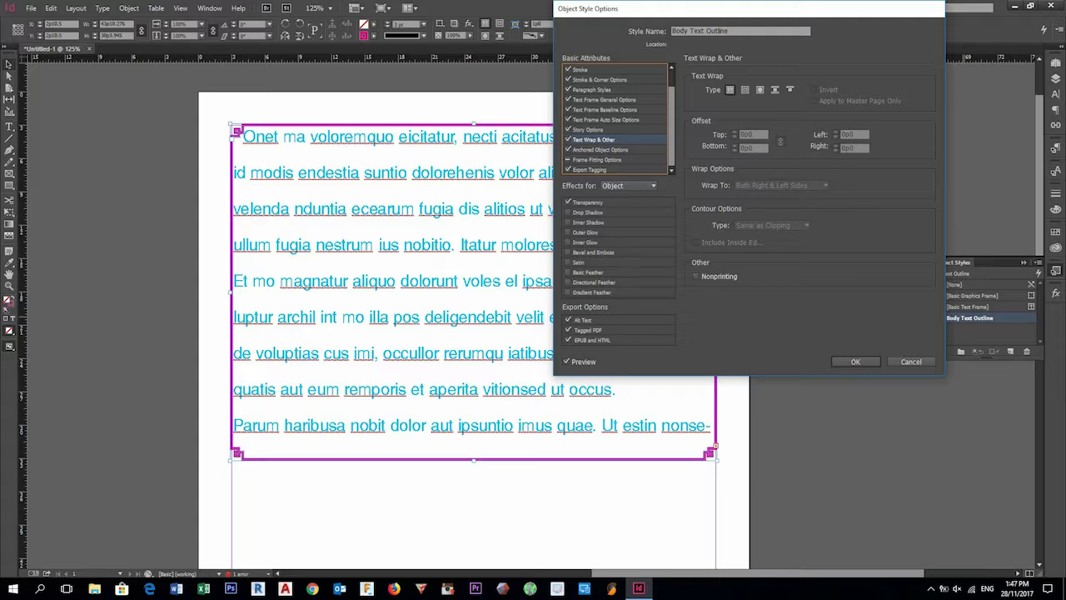
left_click(569, 212)
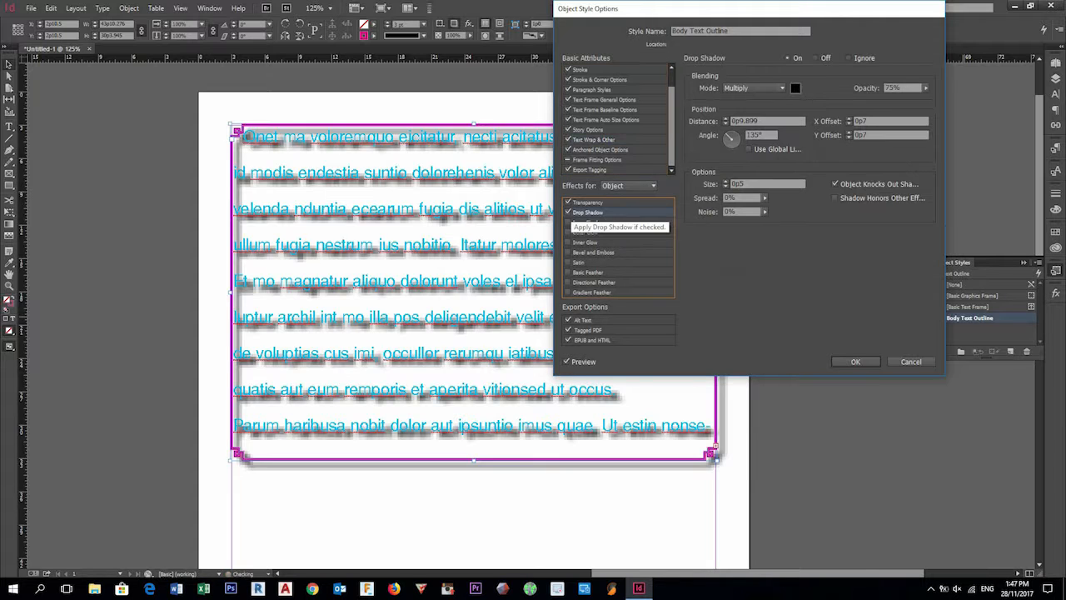
Set the drop shadow's blending mode to Normal and its opacity to 20%
left_click(781, 87)
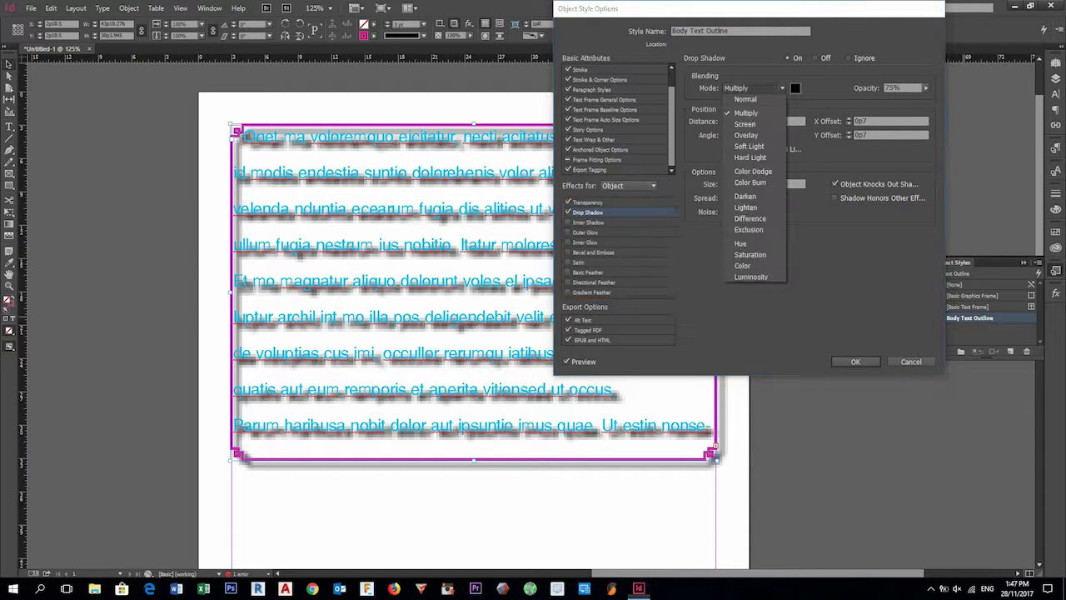
left_click(737, 97)
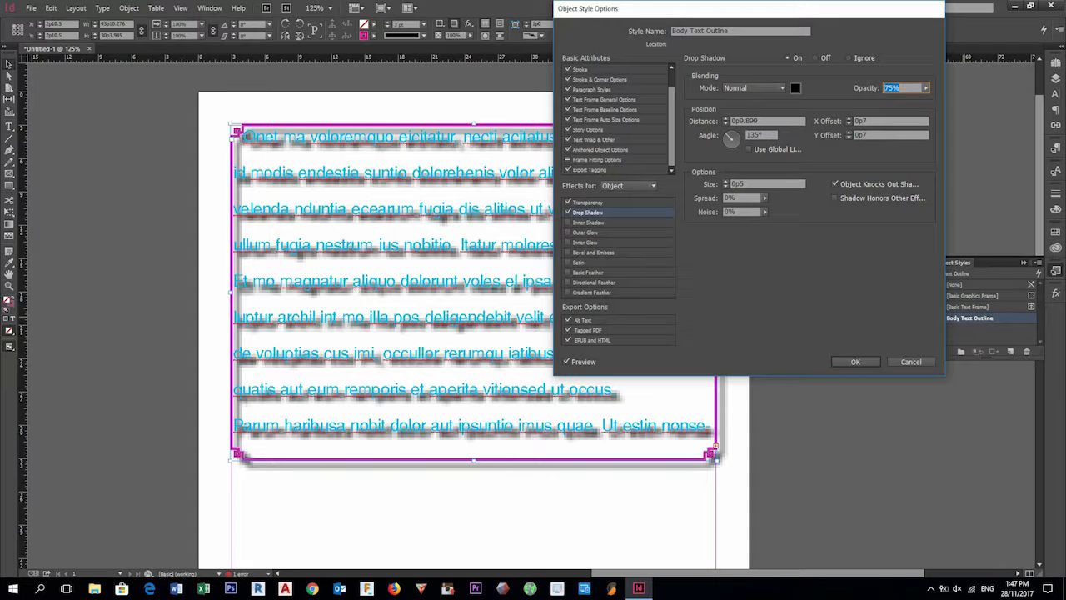
left_click(925, 87)
left_click_drag(912, 98, 882, 99)
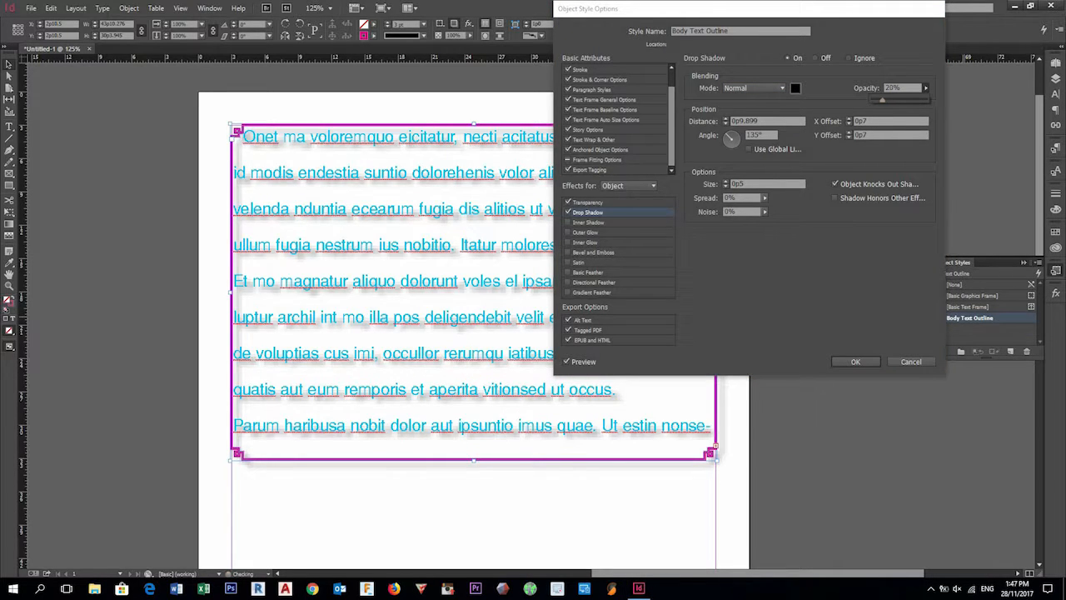
Reduce the drop shadow distance to 0p1, turn on Use Global Light, and confirm the Body Text Outline style
left_click(725, 124)
left_click(725, 124)
left_click(725, 124)
left_click(725, 124)
left_click(725, 124)
left_click(725, 124)
left_click(726, 125)
left_click(725, 124)
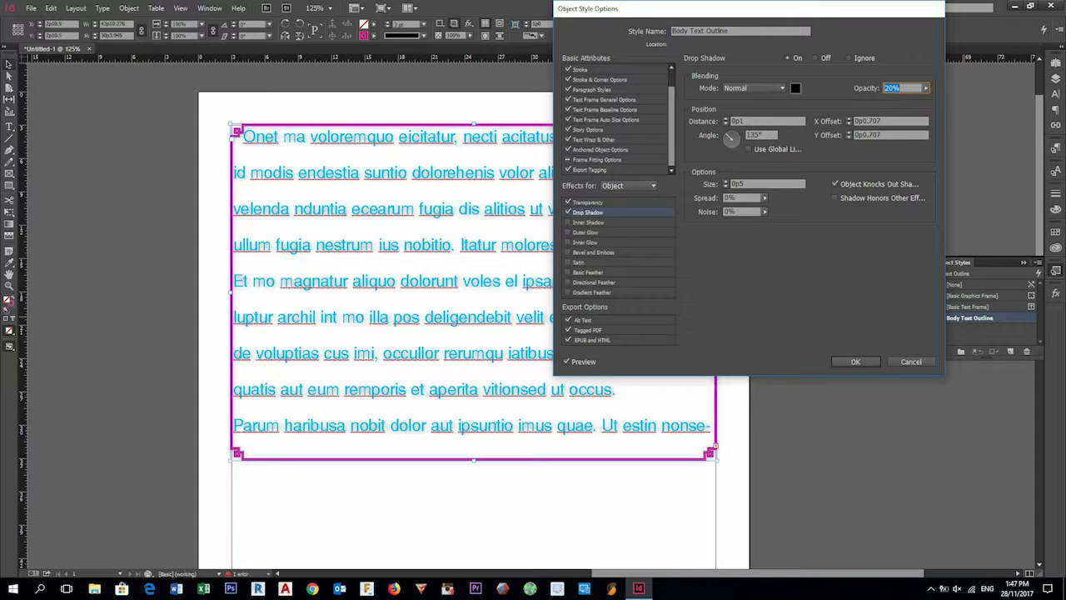
left_click(749, 148)
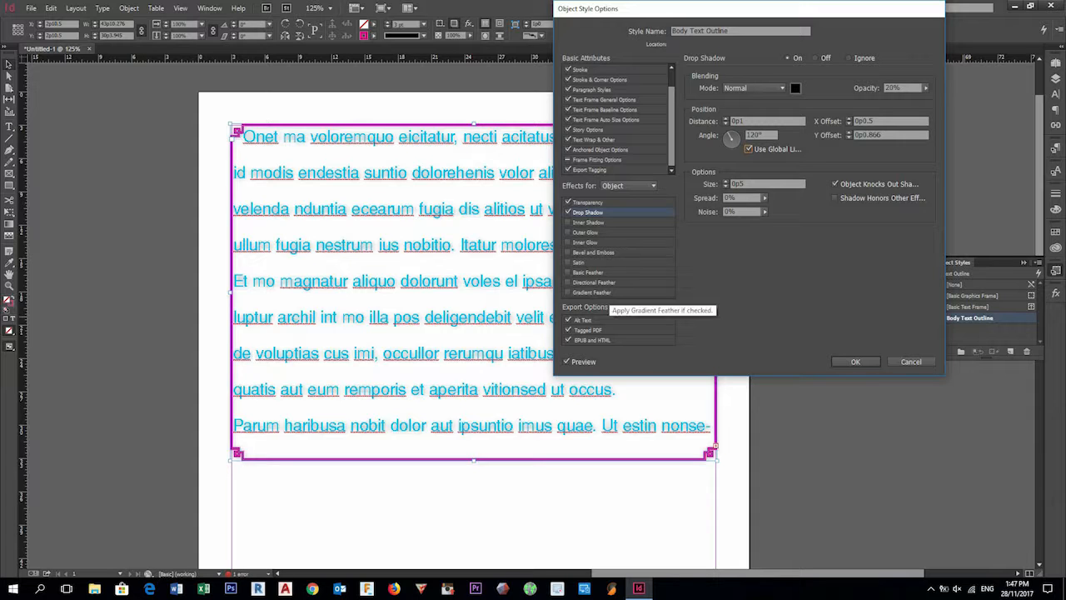
left_click(855, 361)
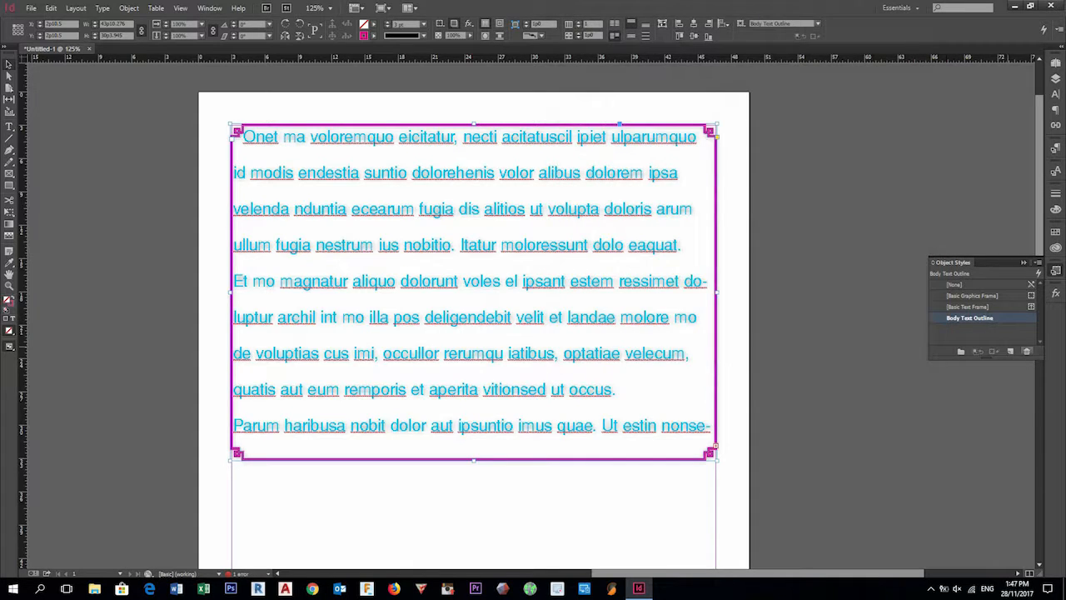
Draw a closed speech bubble with the Pen tool below the text frame, with its tail pointing down and to the left
scroll(473, 317, "down", 3)
scroll(473, 316, "up", 4)
scroll(474, 316, "down", 2)
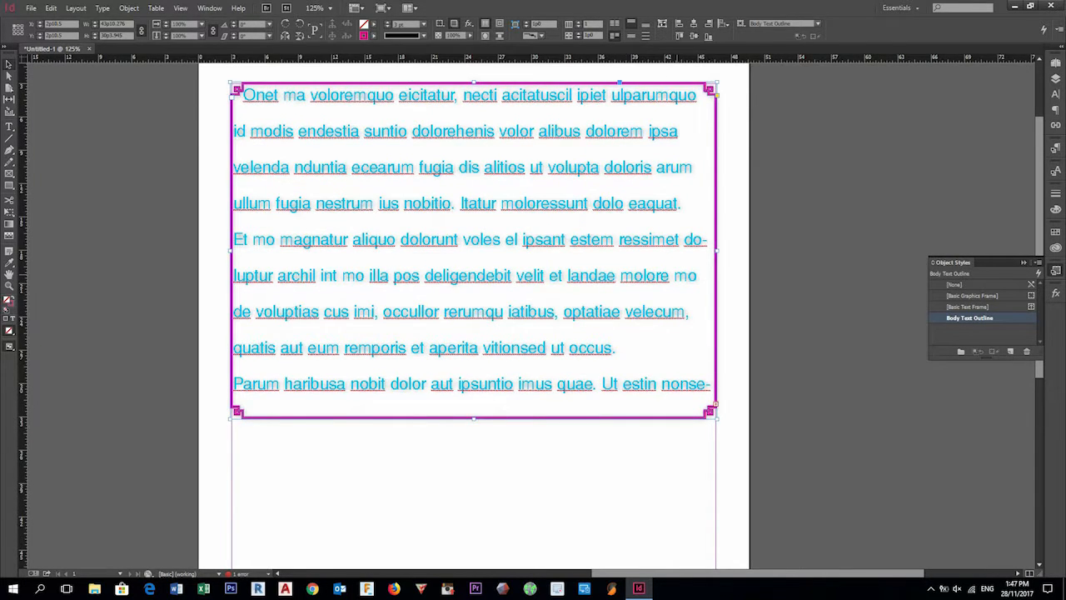
key("ctrl+minus")
key("ctrl+minus")
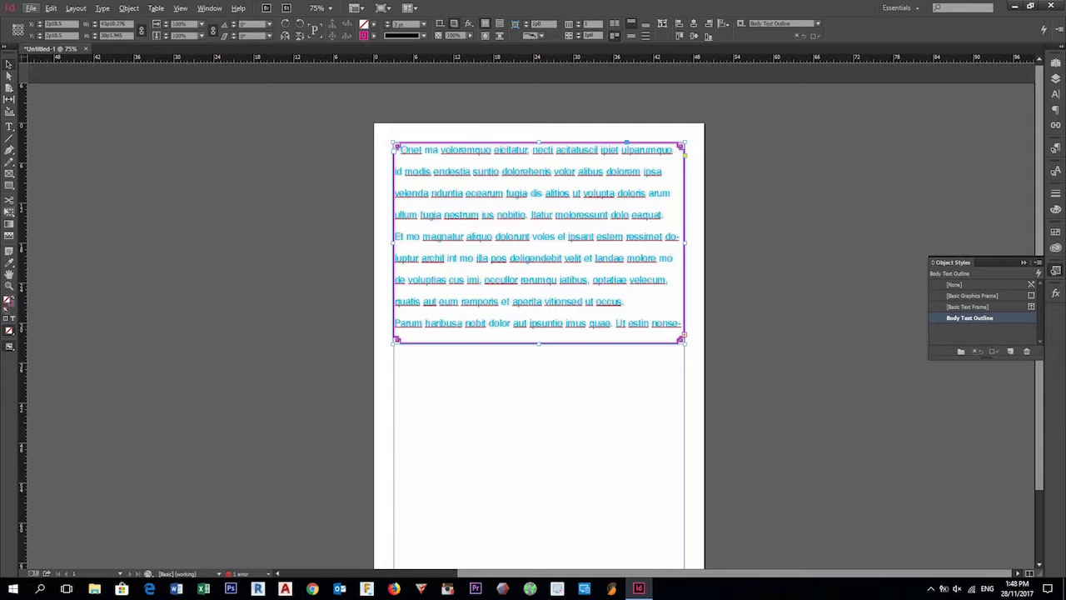
left_click(9, 76)
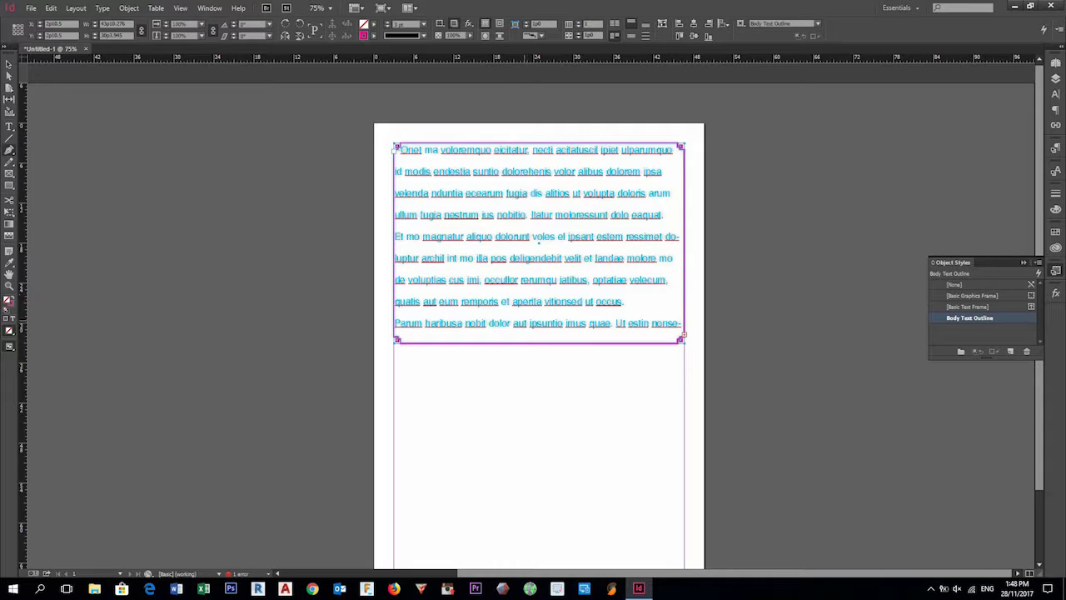
left_click_drag(435, 461, 577, 461)
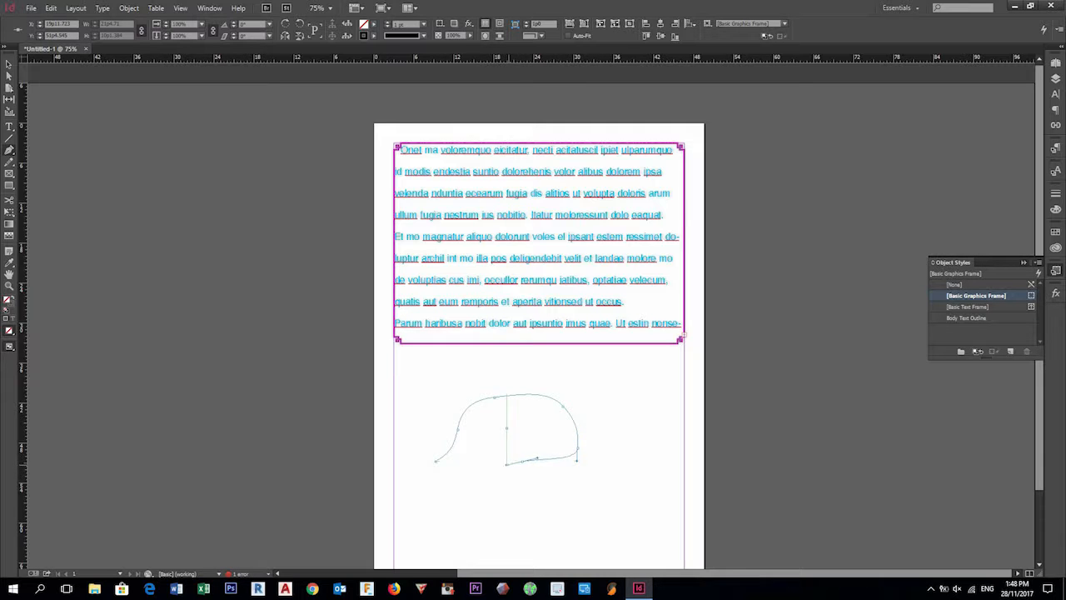
left_click_drag(522, 461, 491, 460)
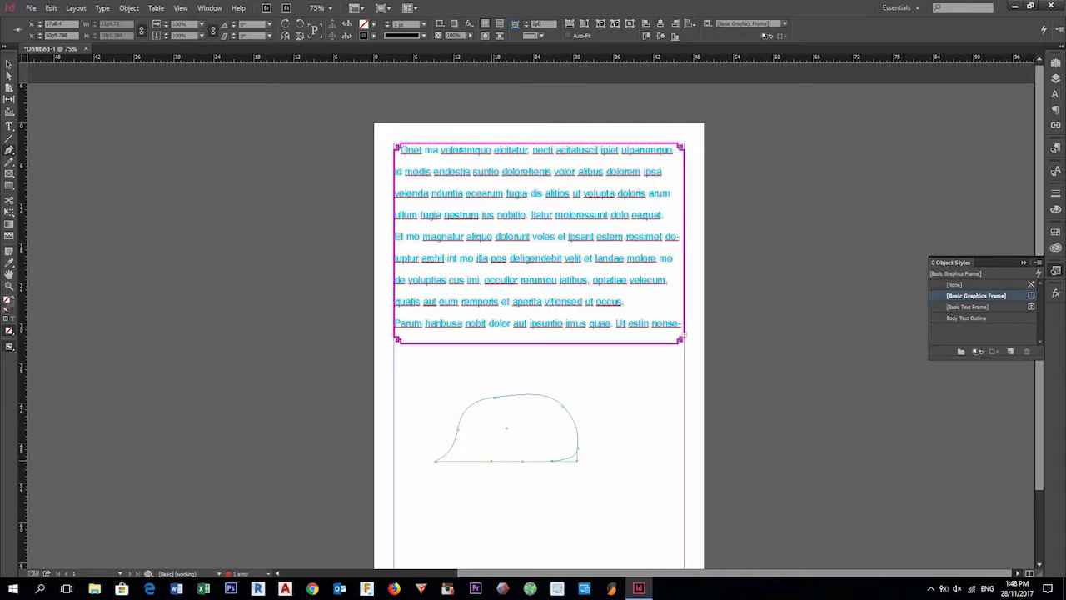
left_click_drag(468, 451, 461, 448)
left_click(435, 461)
left_click_drag(436, 461, 437, 461)
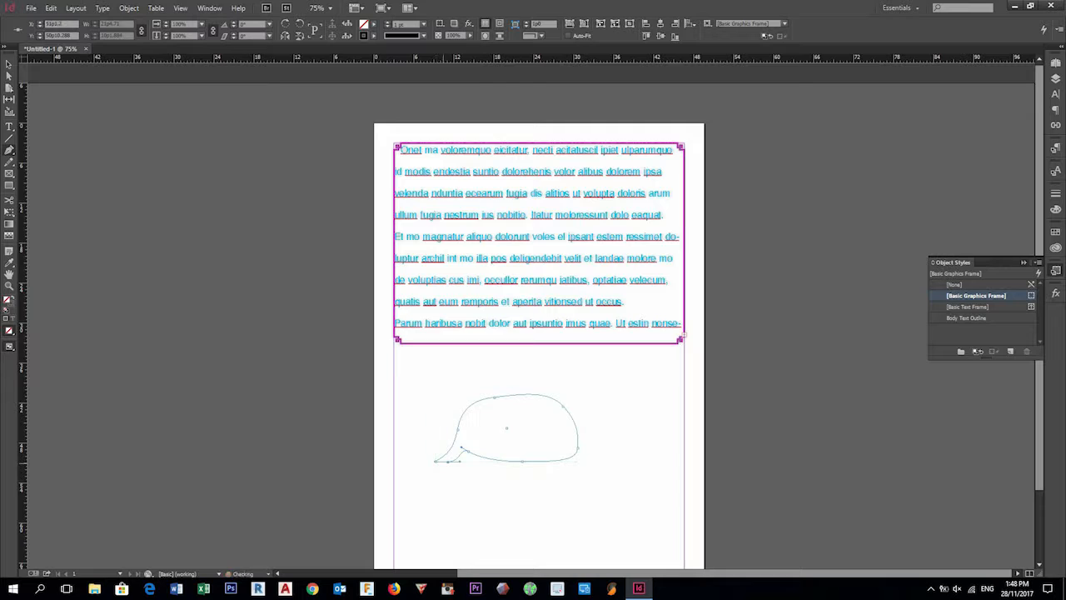
left_click(435, 461)
Refine the speech bubble's outline by moving the anchor points along its right and lower edges with the Direct Selection tool
left_click(9, 75)
left_click_drag(468, 452, 562, 468)
left_click(583, 423)
left_click(579, 424)
left_click_drag(578, 423, 565, 402)
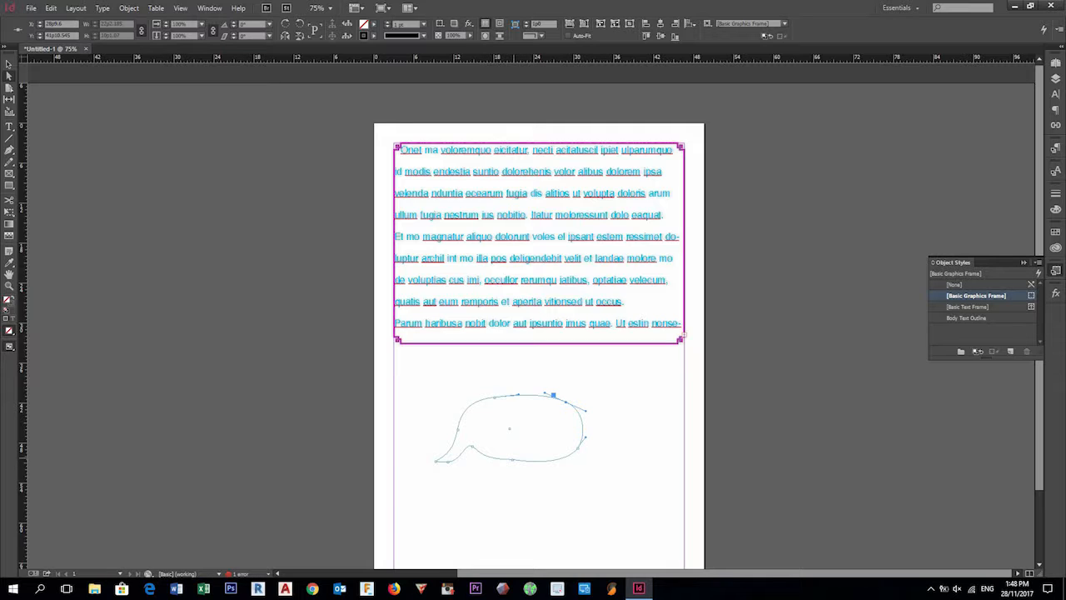
left_click_drag(512, 459, 522, 462)
left_click(722, 473)
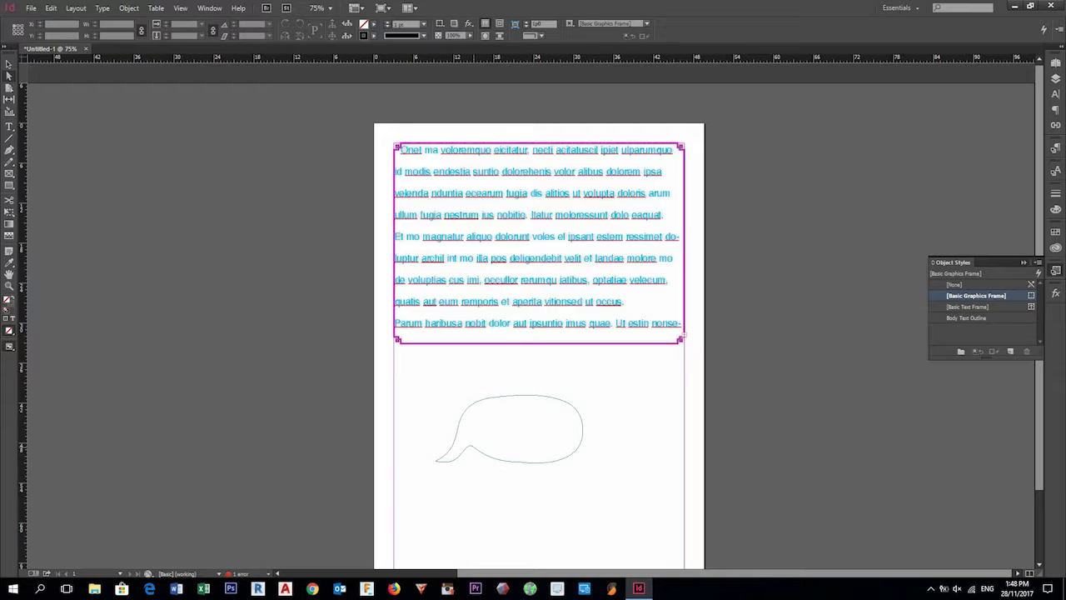
left_click(553, 395)
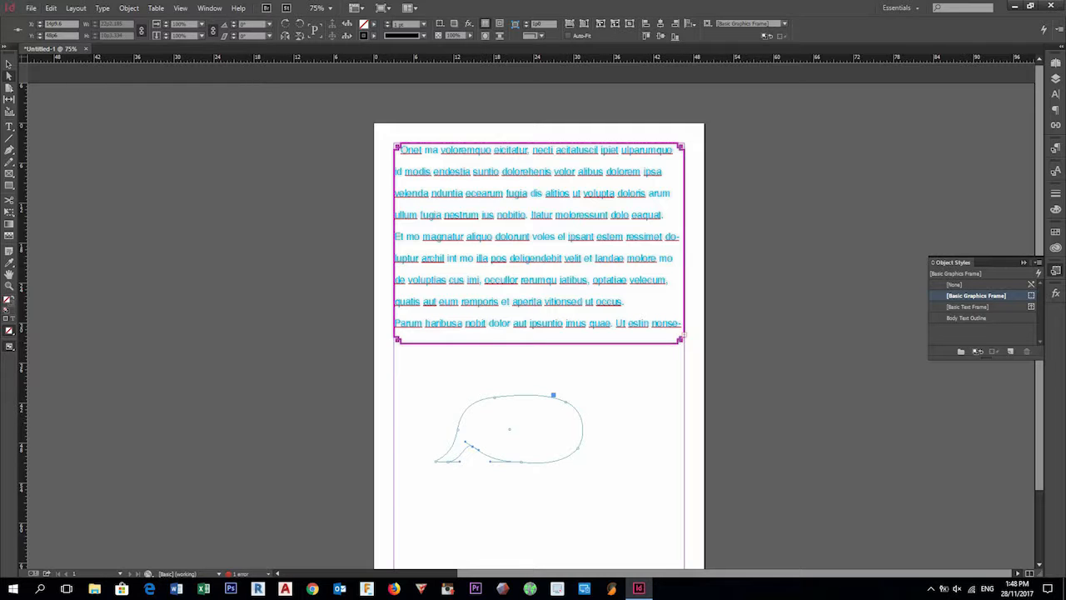
Set the speech bubble's stroke weight to 3 pt
left_click(9, 65)
left_click(514, 425)
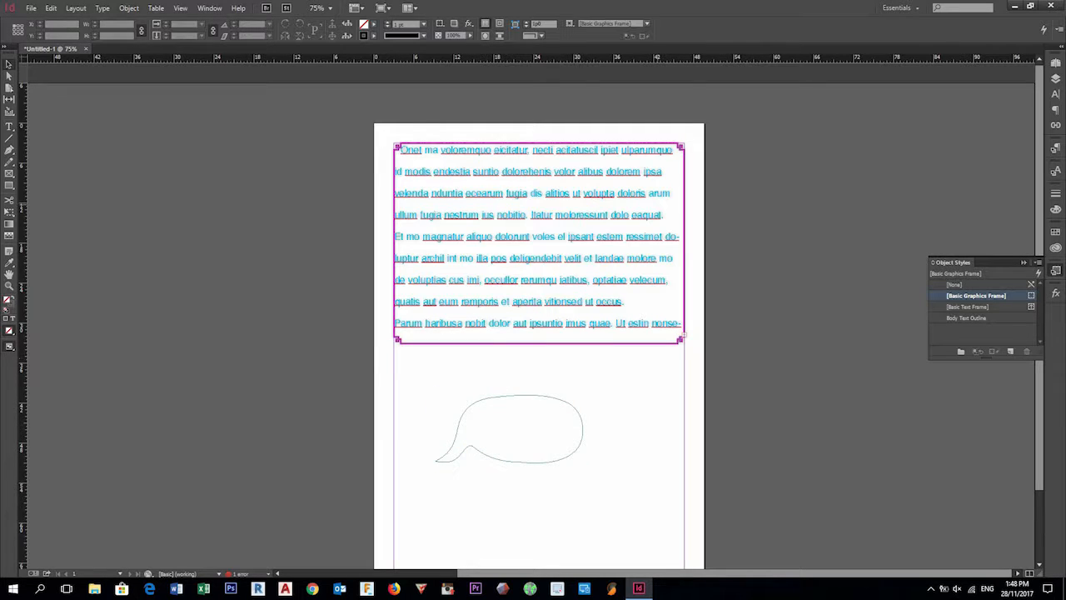
left_click(395, 23)
left_click(541, 395)
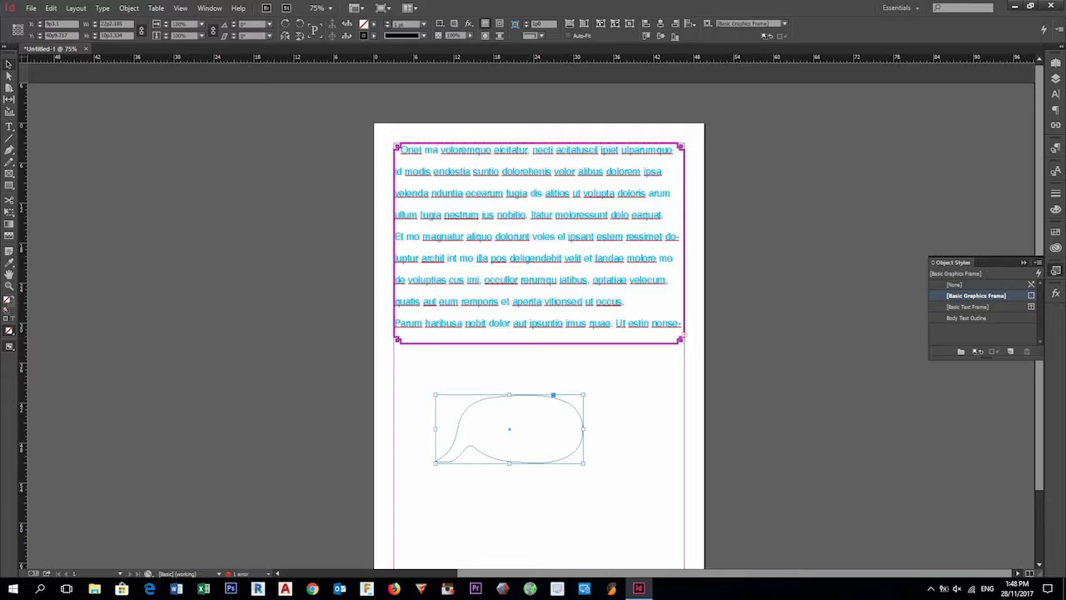
left_click(389, 22)
left_click(546, 426)
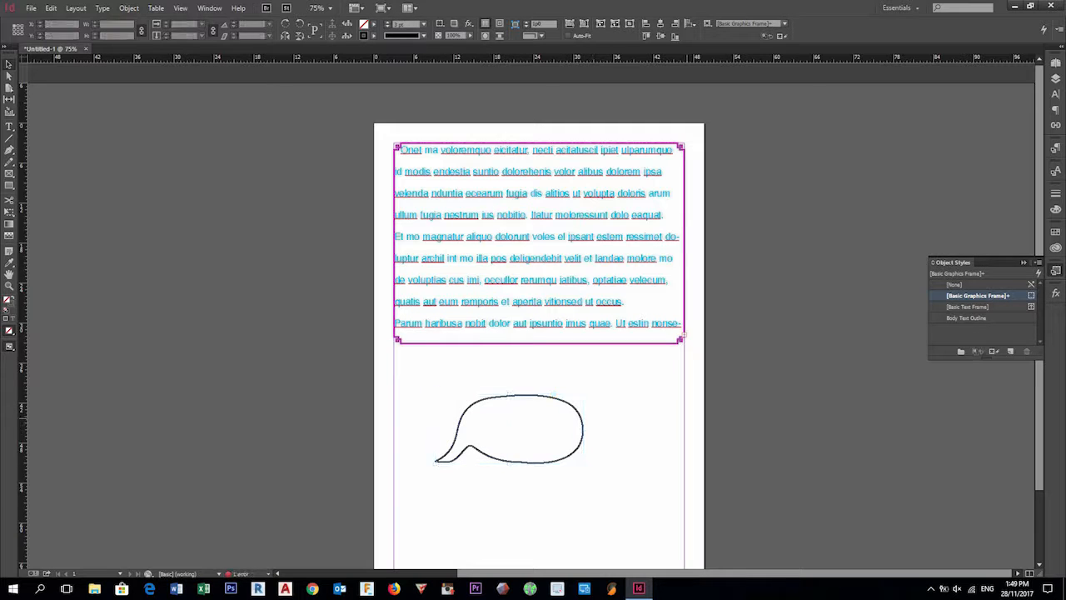
Apply the Body Text Outline style to the speech bubble and create a new object style from it named "speach bubble"
left_click(554, 395)
scroll(554, 395, "down", 2)
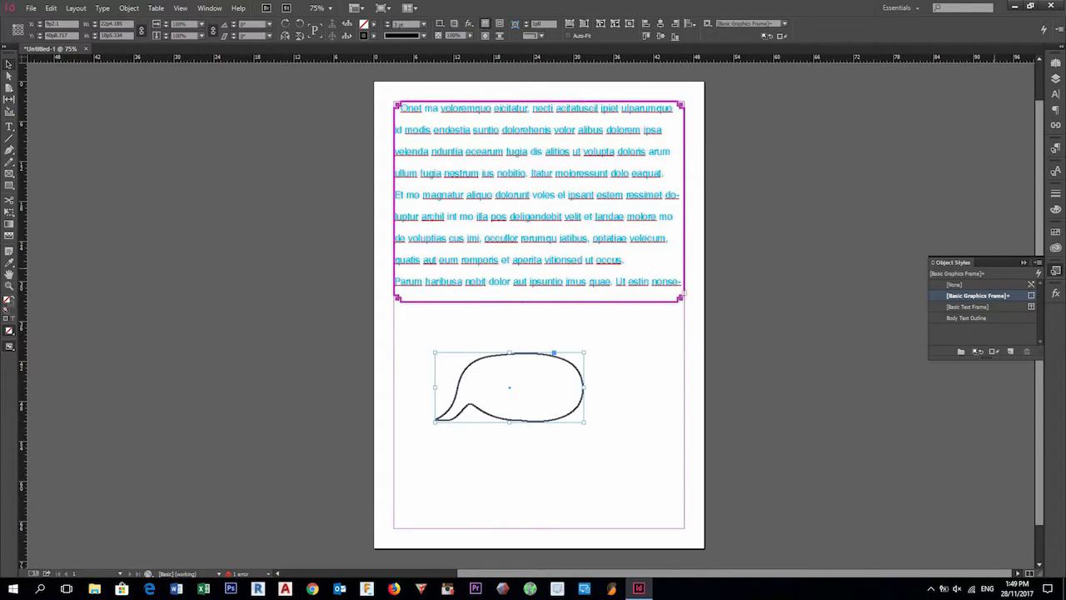
left_click(976, 318)
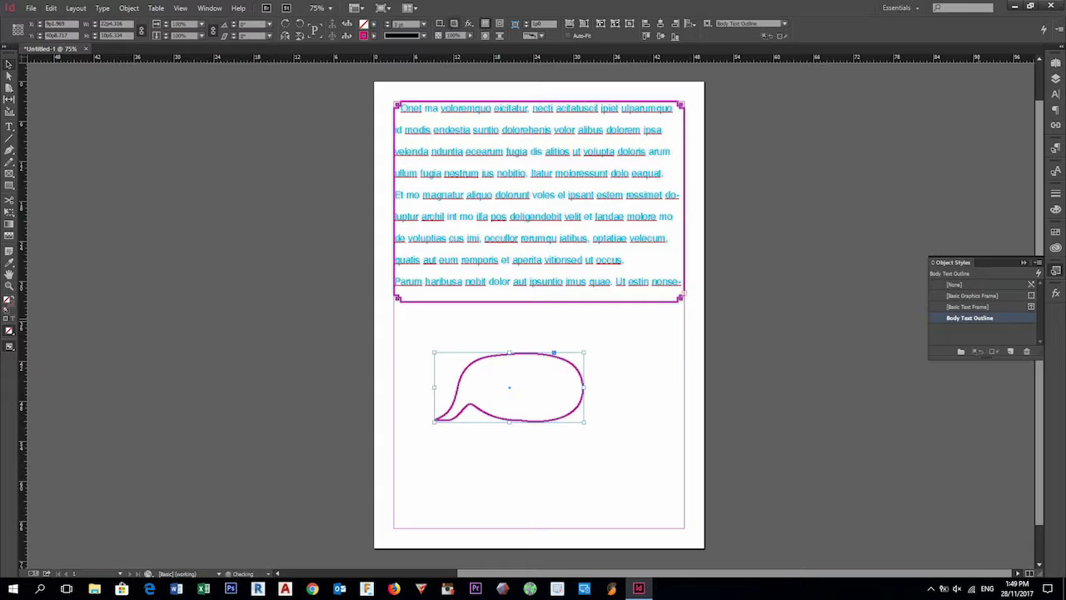
left_click(1010, 351)
double_click(964, 329)
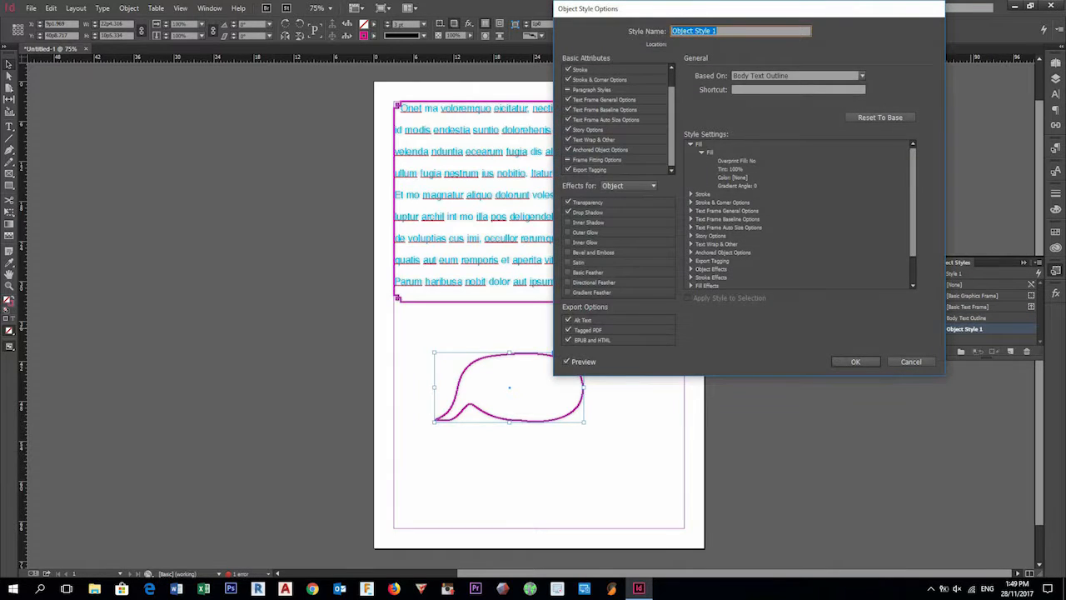
type("speach bubble")
key("Return")
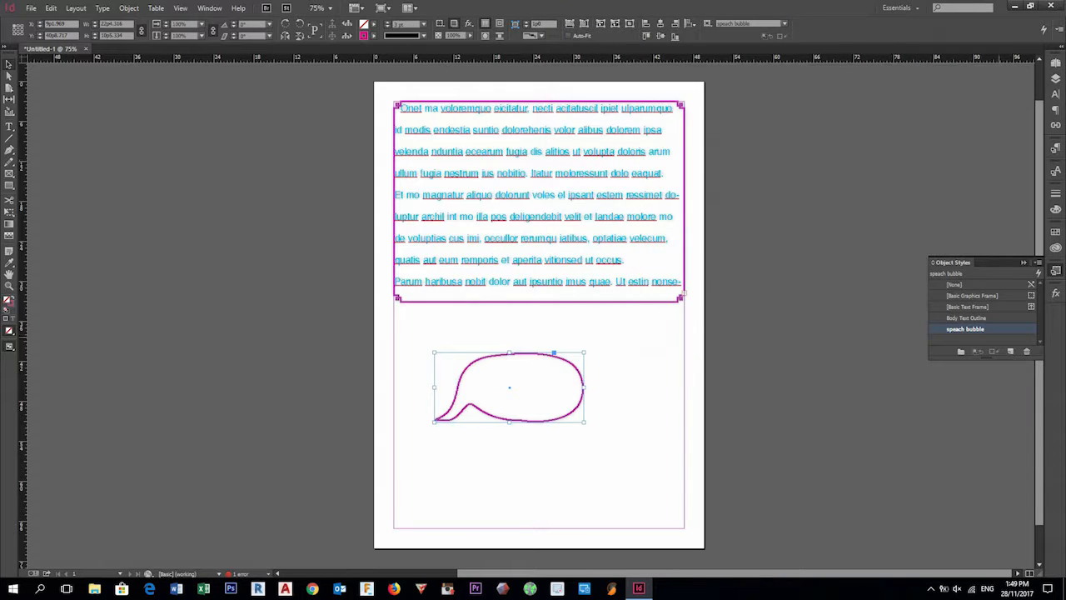
Give the speach bubble object style a [Black] stroke with a weight of 3 pt
double_click(965, 329)
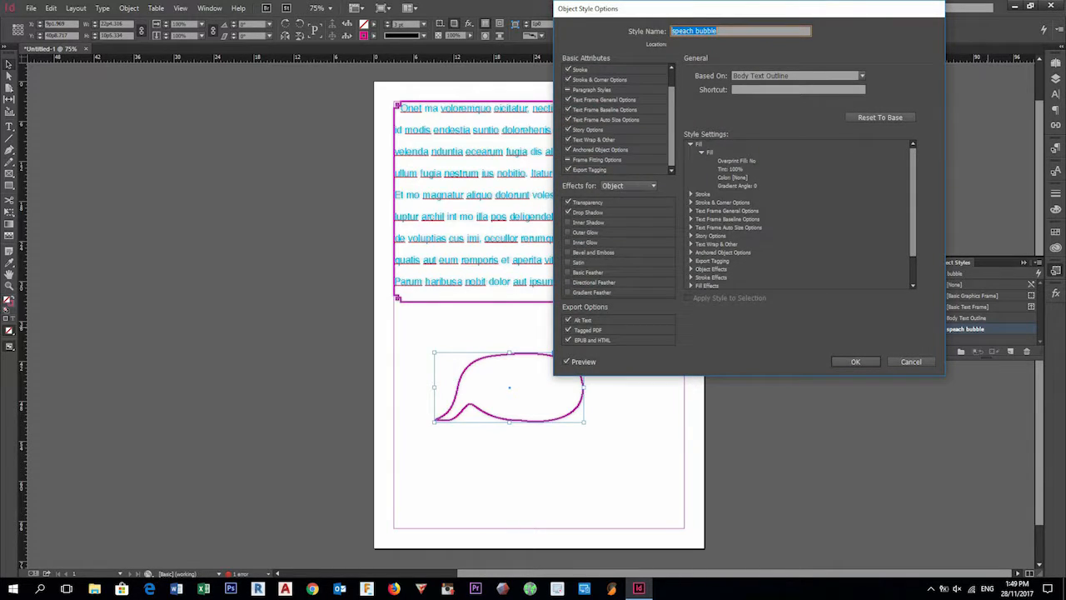
left_click(580, 70)
left_click(743, 109)
left_click(719, 175)
left_click(719, 171)
left_click(720, 170)
left_click(719, 170)
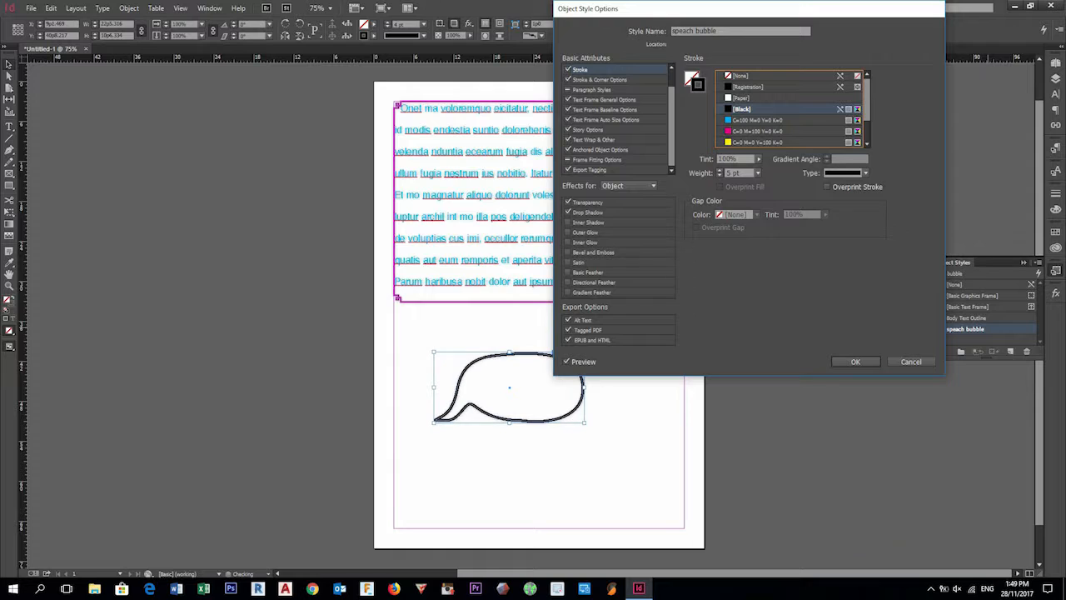
left_click(720, 176)
left_click(720, 176)
left_click(720, 176)
left_click(719, 176)
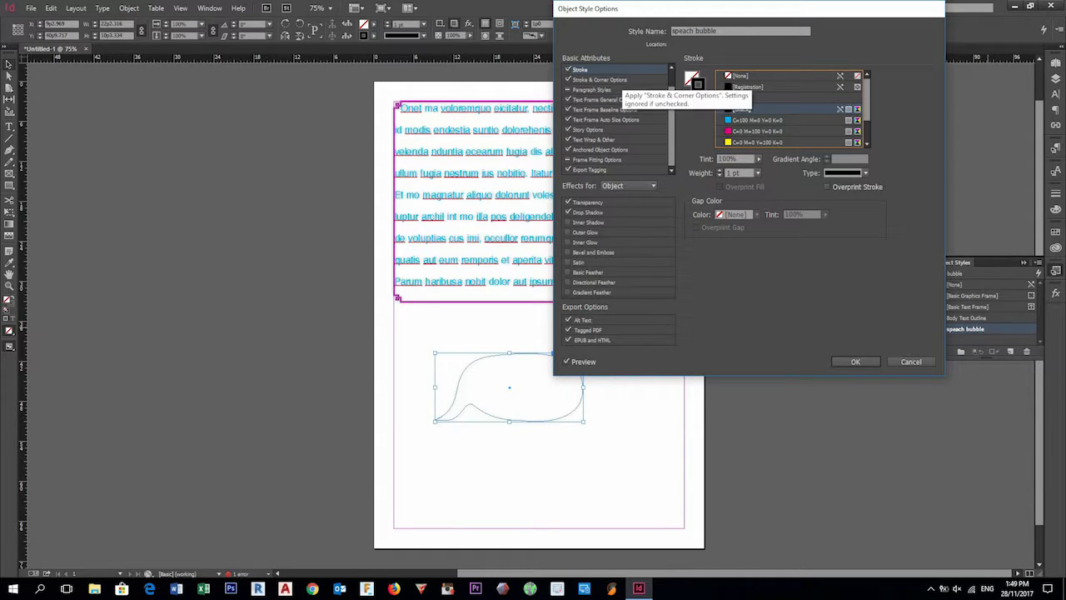
left_click(719, 170)
left_click(720, 170)
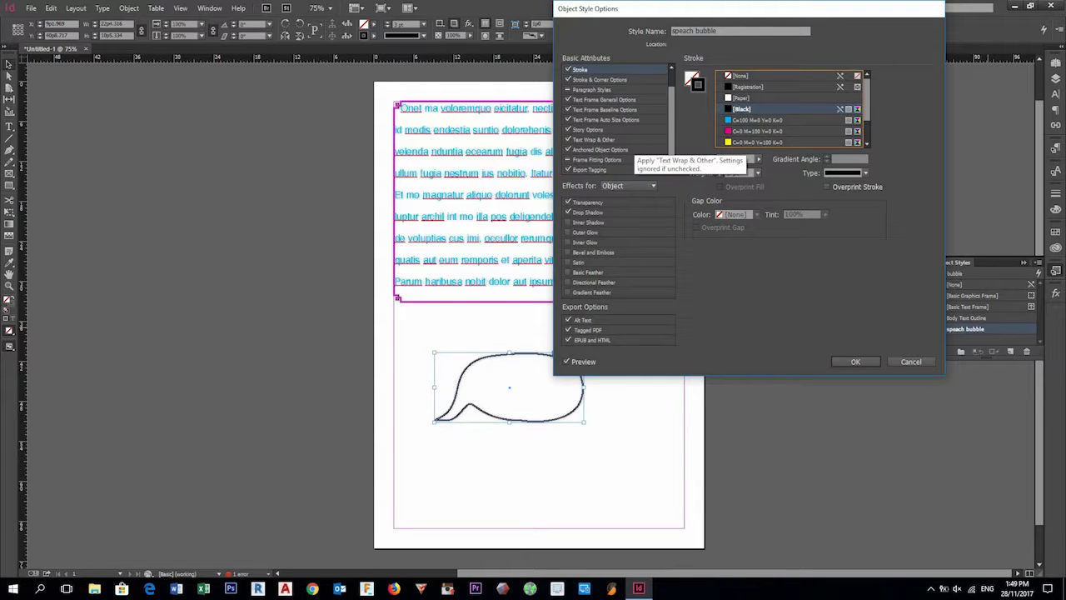
Set the style's text wrap to follow the object shape and increase its drop shadow distance to 0p9
left_click(620, 140)
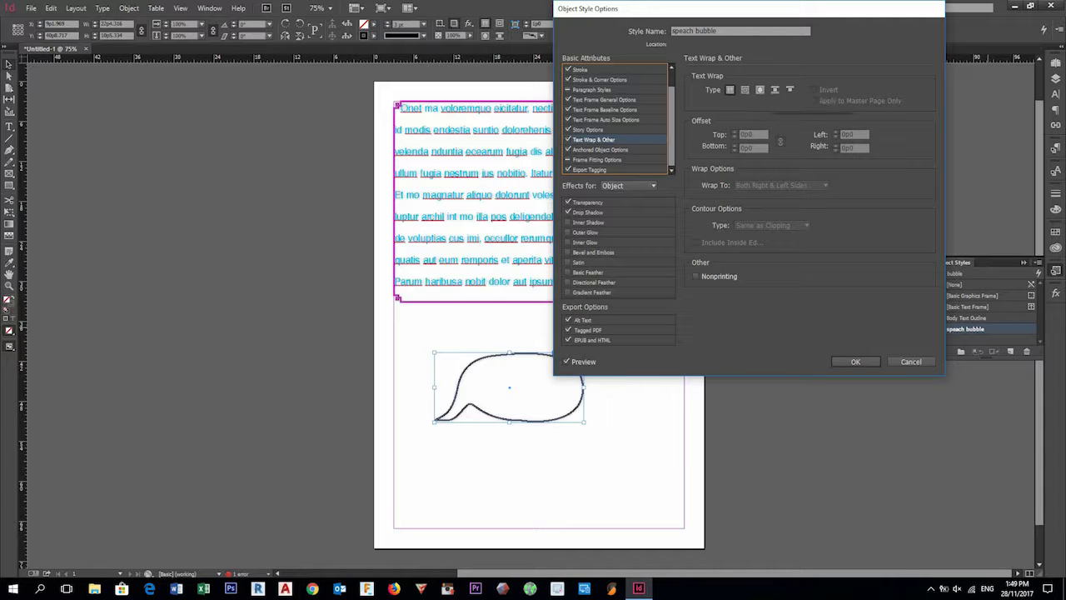
left_click(759, 89)
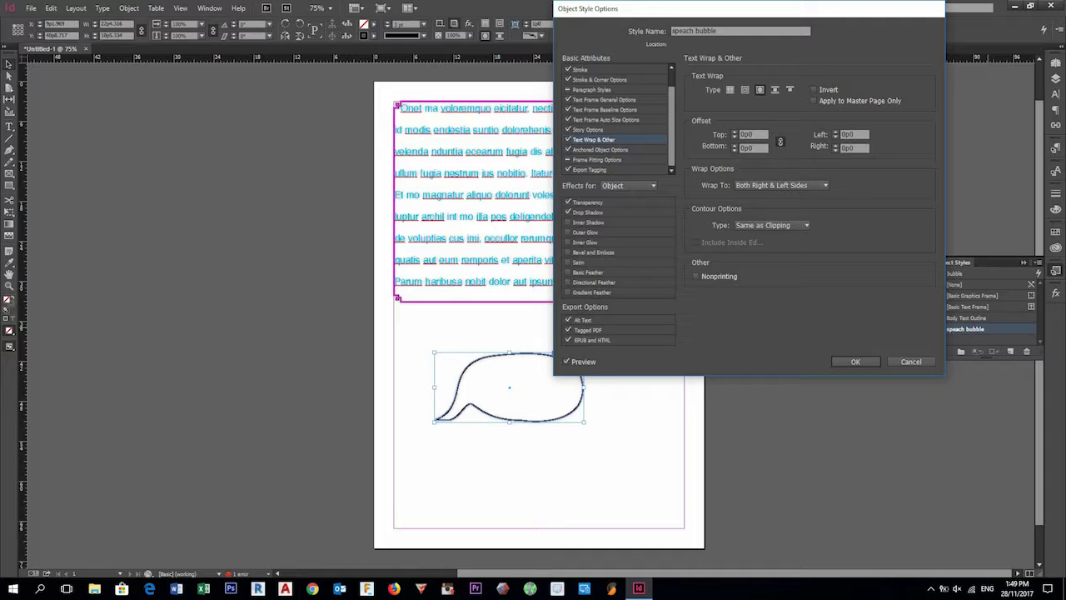
left_click(588, 213)
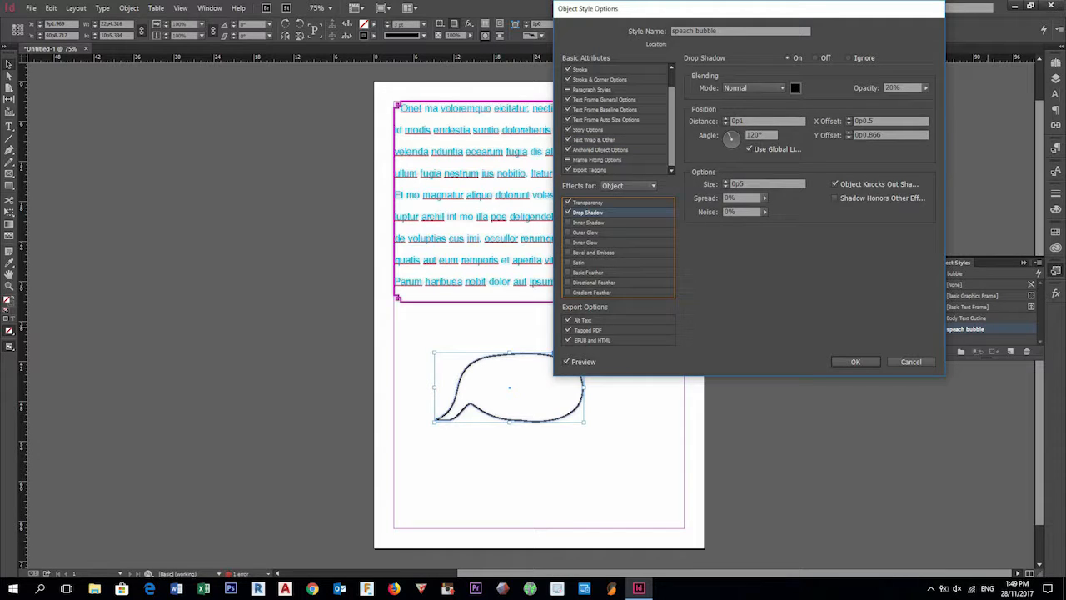
left_click(725, 119)
left_click(725, 119)
left_click(725, 119)
left_click(725, 119)
left_click(725, 119)
left_click(725, 119)
left_click(725, 119)
left_click(725, 120)
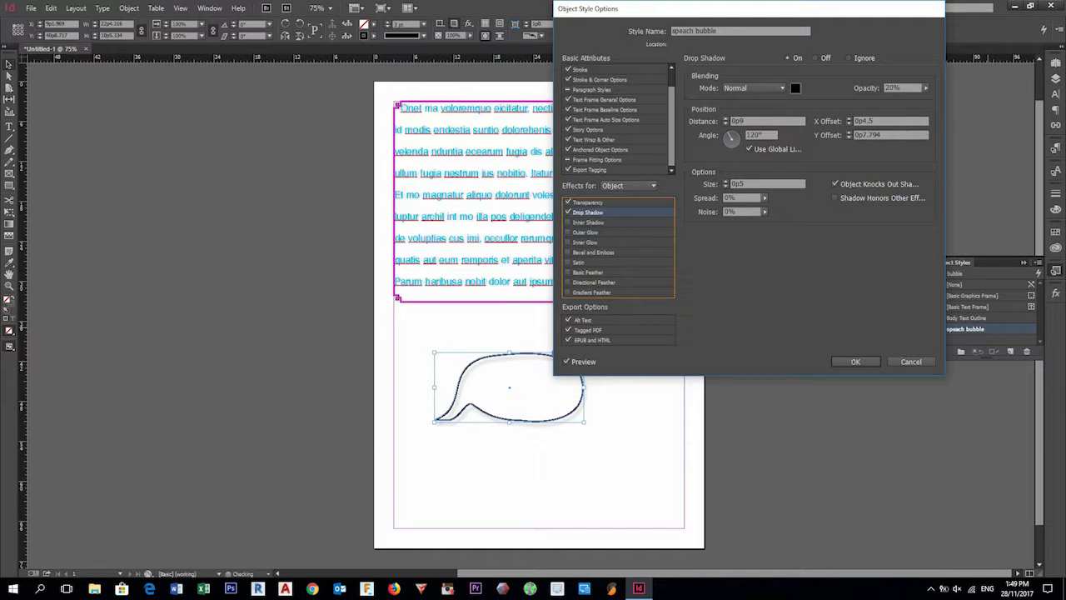
Raise the drop shadow's opacity to 52% and enlarge its blur size
left_click(926, 89)
left_click_drag(881, 100, 901, 100)
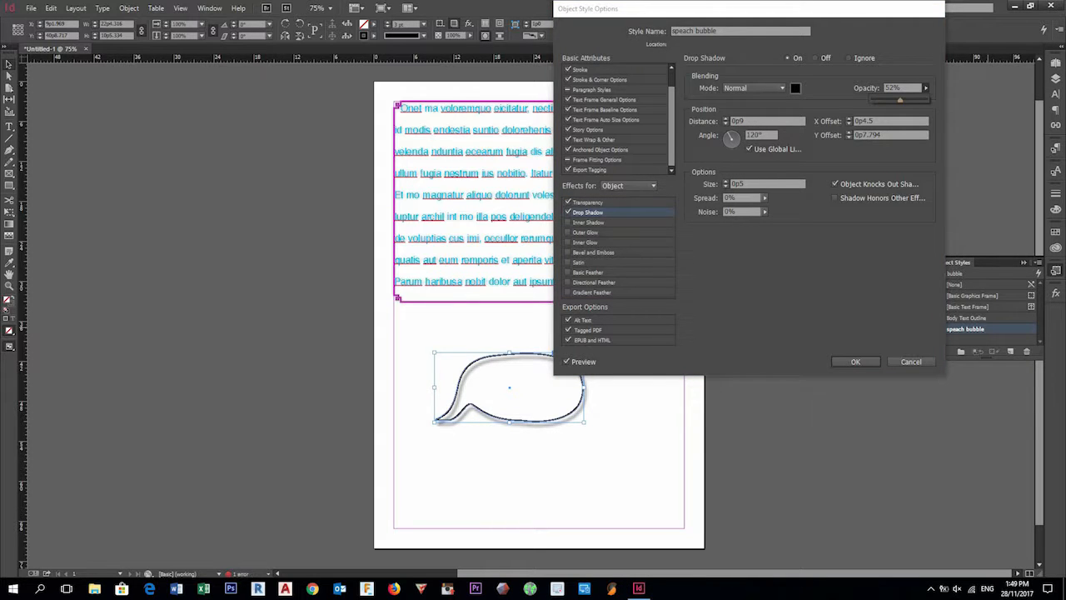
left_click(725, 182)
left_click(725, 182)
left_click(725, 181)
left_click(725, 182)
left_click(726, 181)
left_click(726, 181)
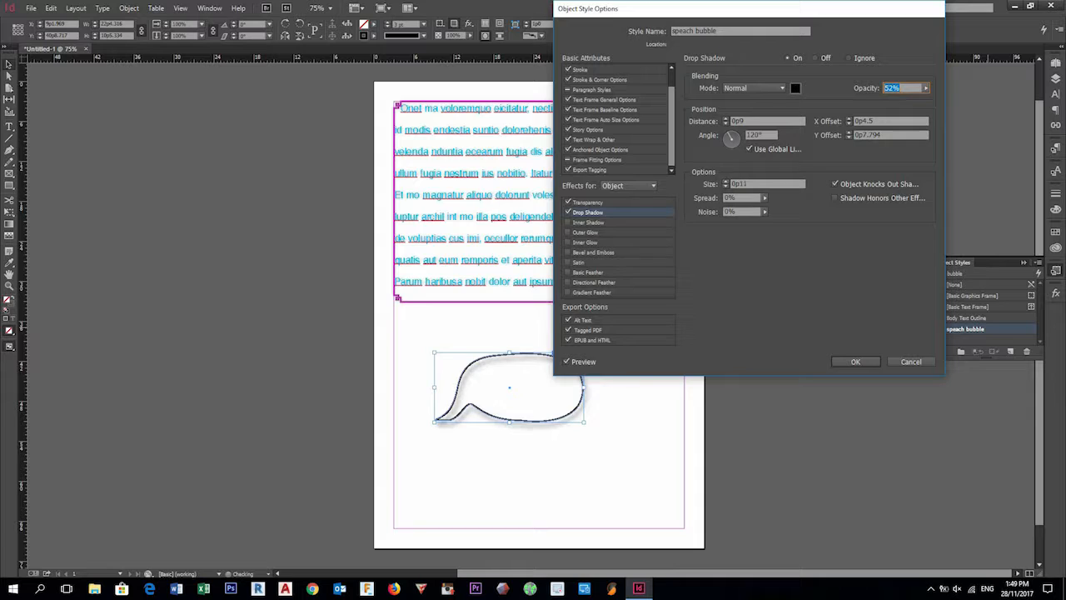
left_click(725, 186)
Set the style's fill to [Paper], confirm the object style and deselect the speech bubble
left_click_drag(672, 109, 672, 89)
left_click(576, 78)
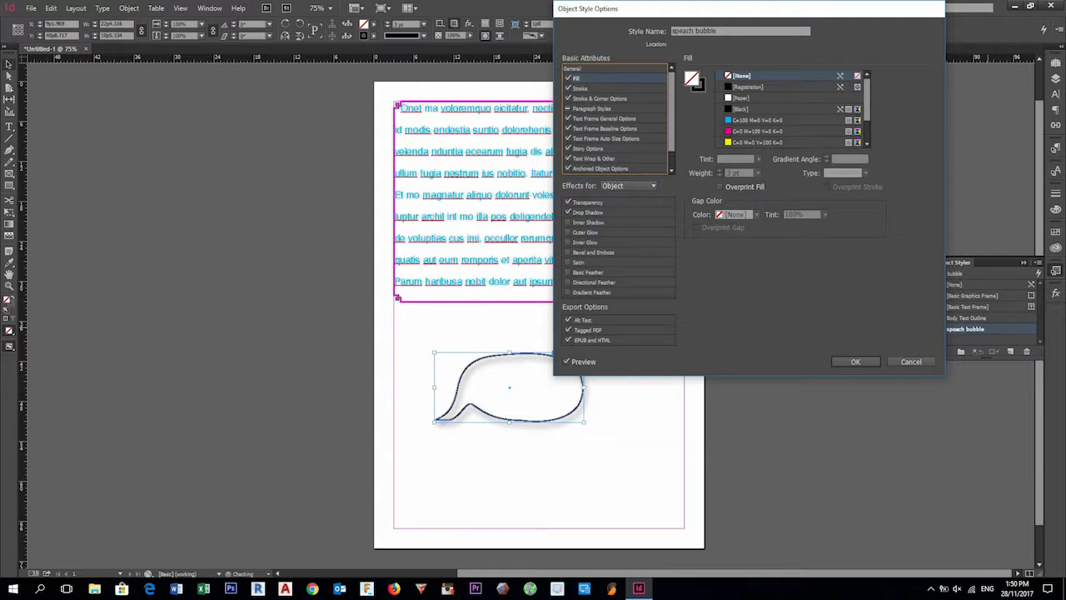
left_click(743, 98)
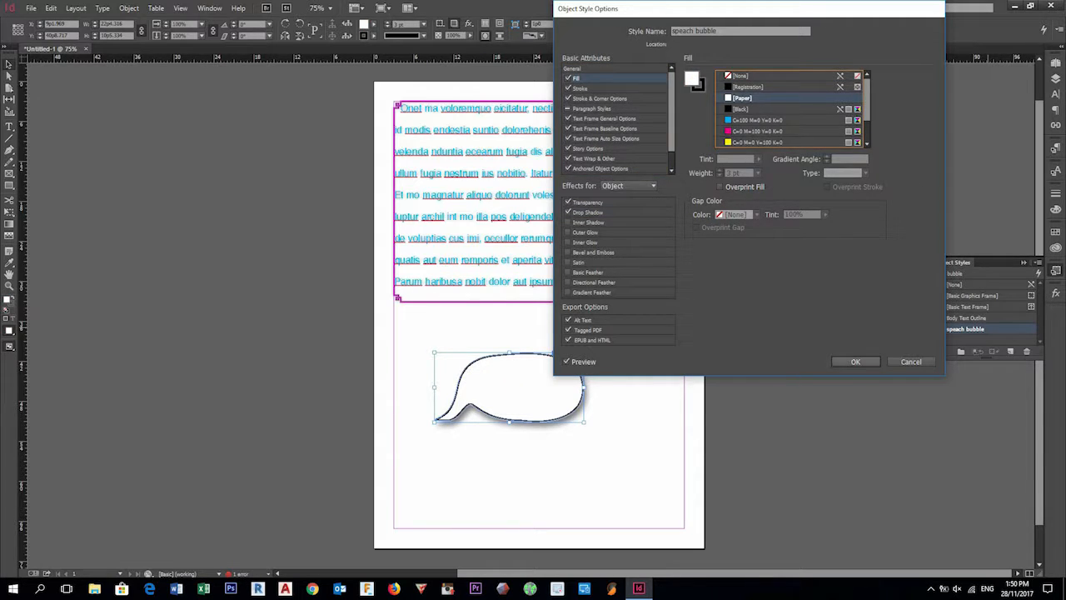
key("Return")
left_click(635, 377)
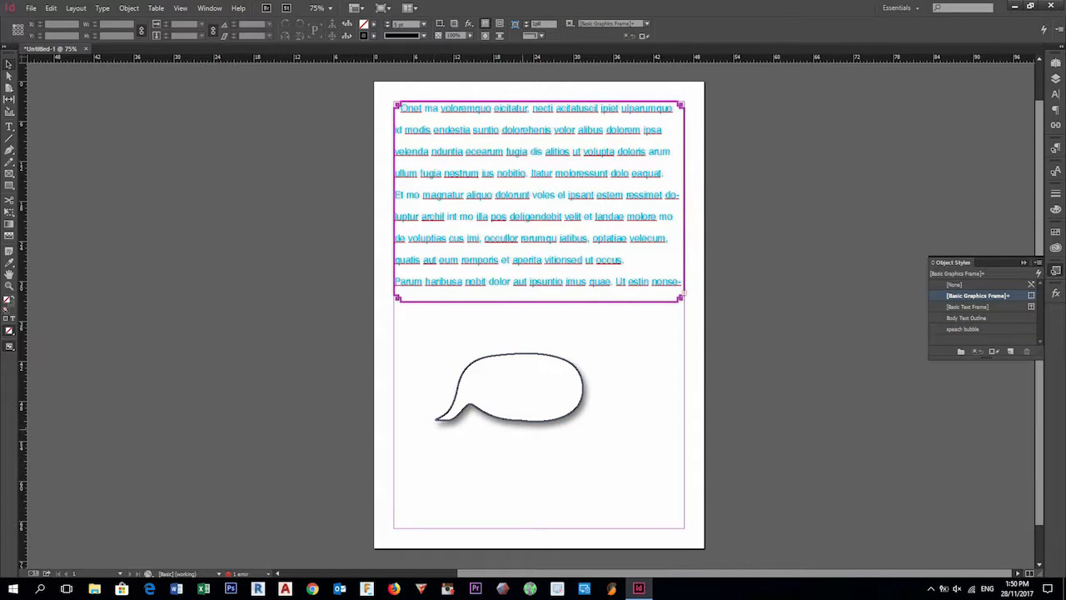
Fill the speech bubble with placeholder text and put away the object styles list
left_click(498, 393)
key("t")
left_click(511, 357)
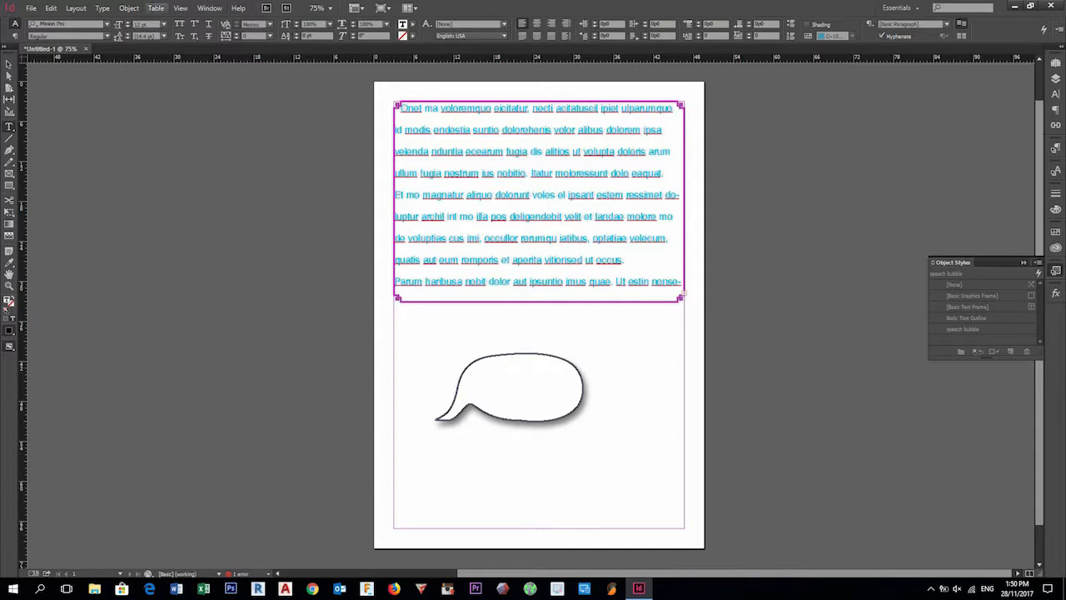
left_click(101, 7)
left_click(146, 349)
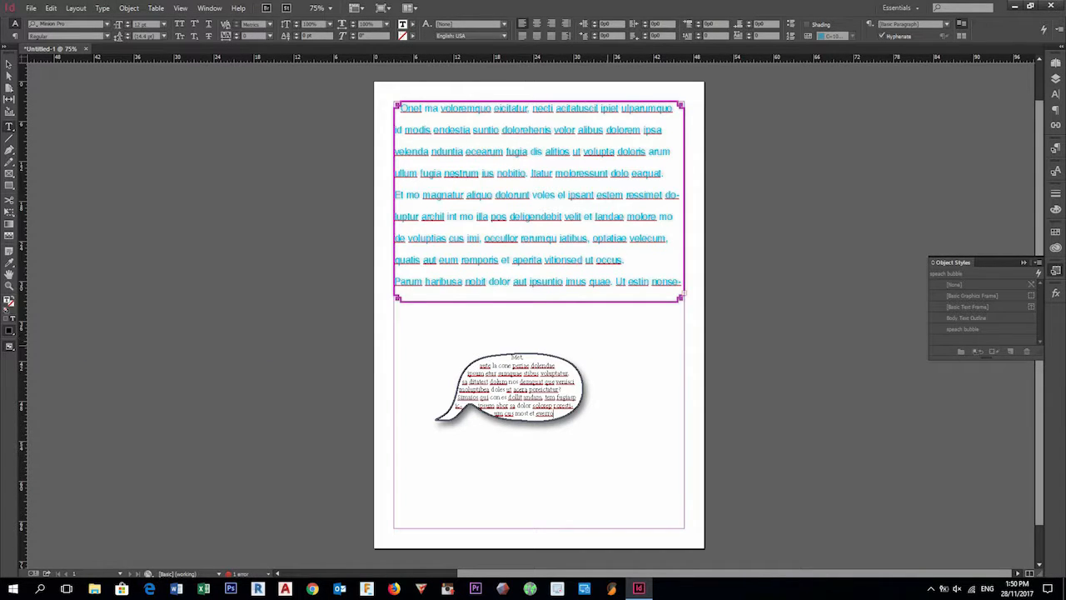
scroll(545, 358, "up", 1)
scroll(541, 358, "down", 2)
scroll(533, 358, "up", 1)
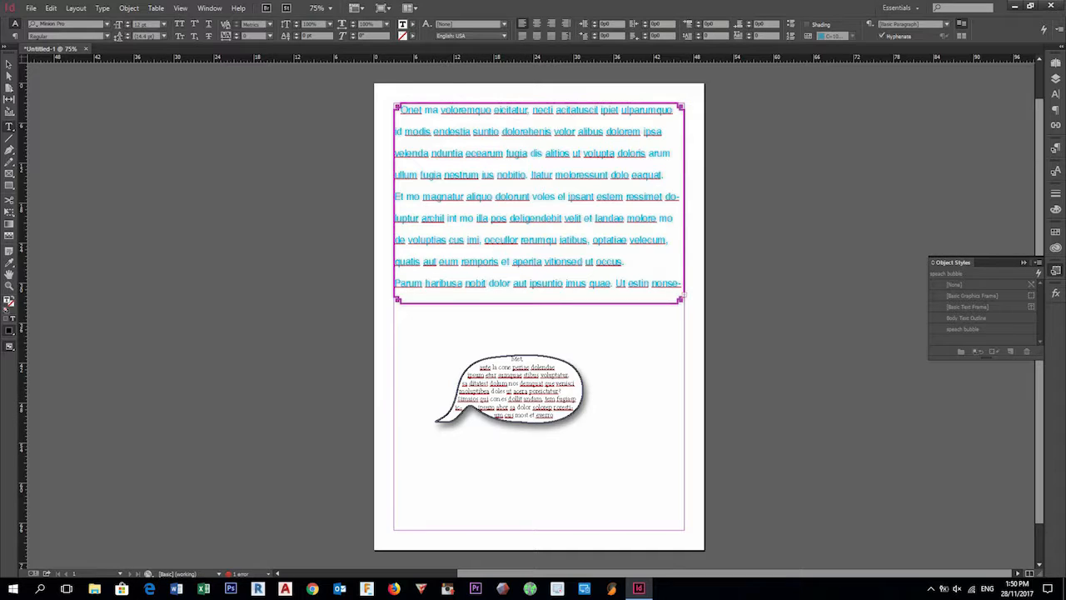
left_click(1056, 271)
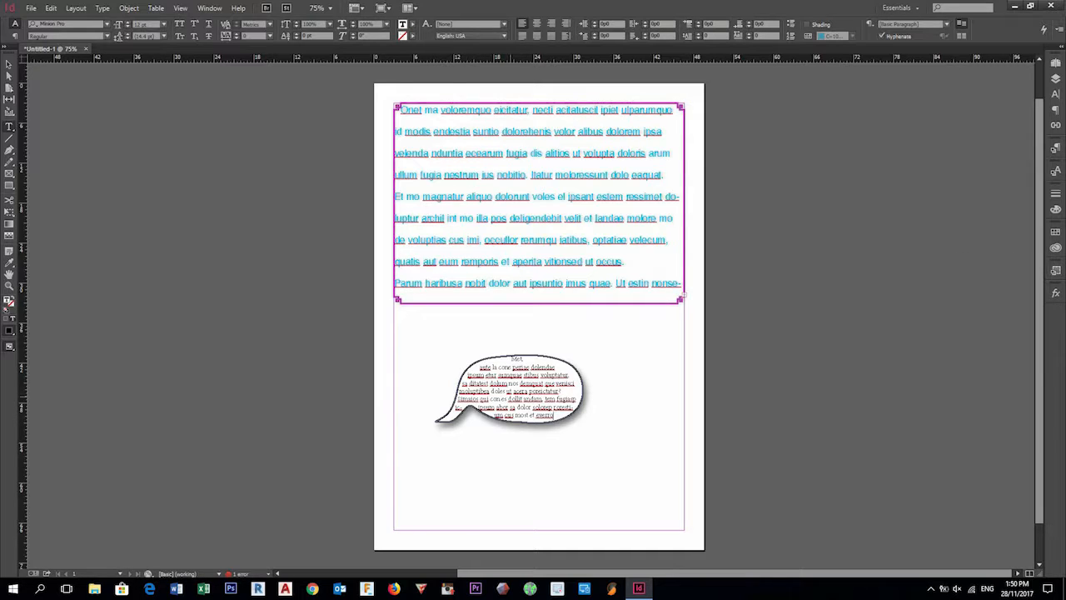
left_click(209, 8)
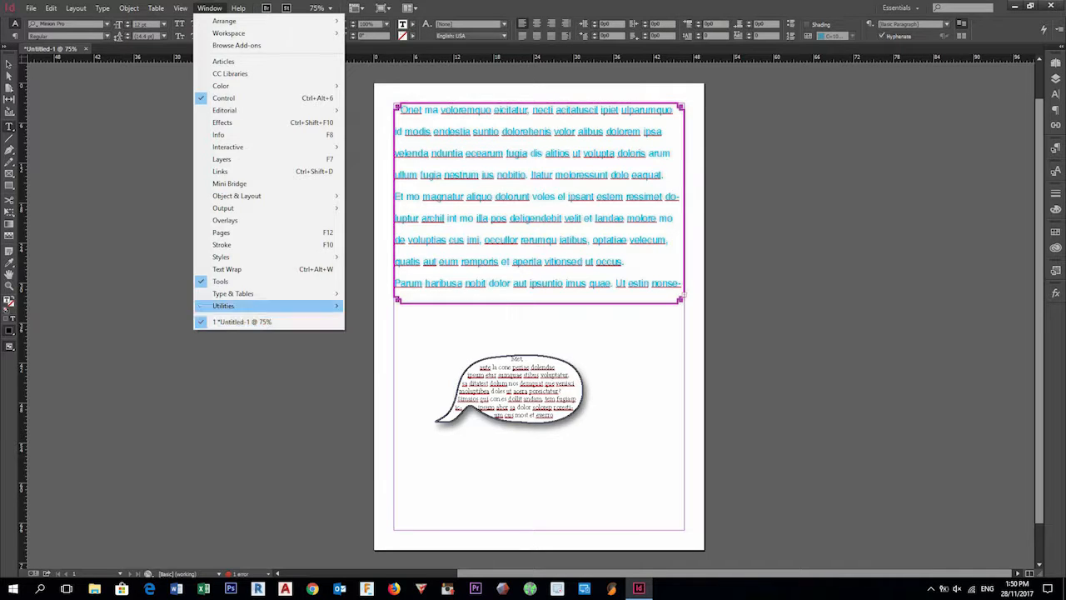
left_click(250, 269)
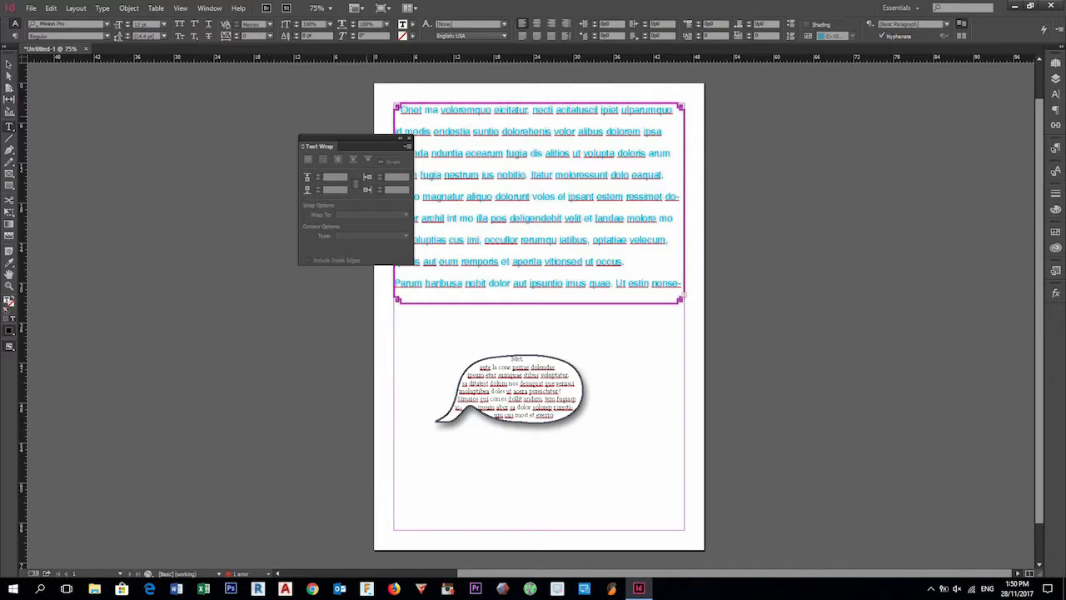
left_click(409, 137)
Create a new paragraph style named speach bubble
left_click(209, 7)
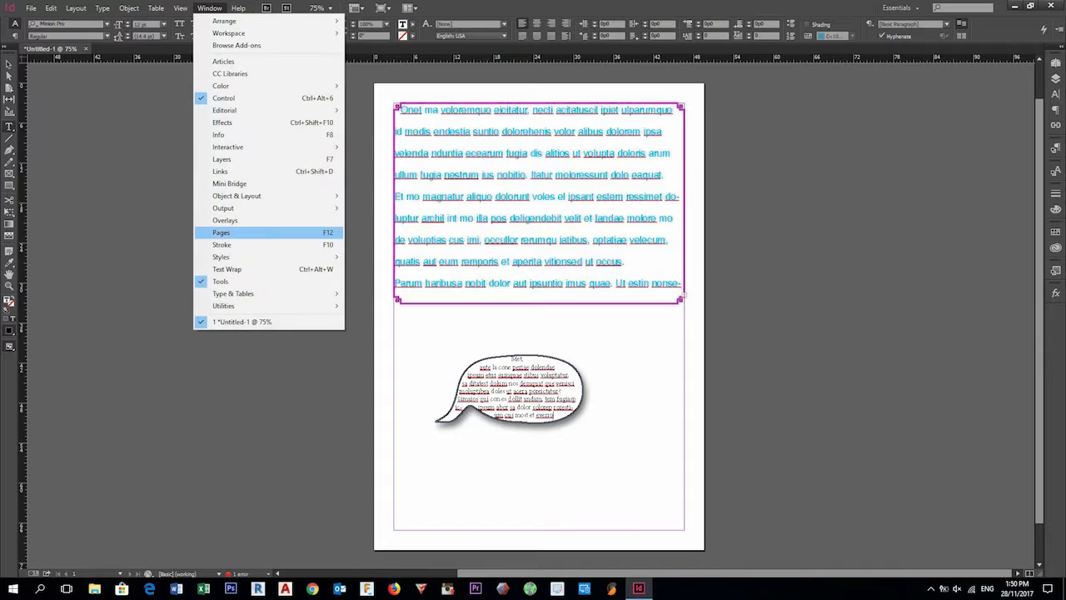
mouse_move(250, 256)
left_click(385, 293)
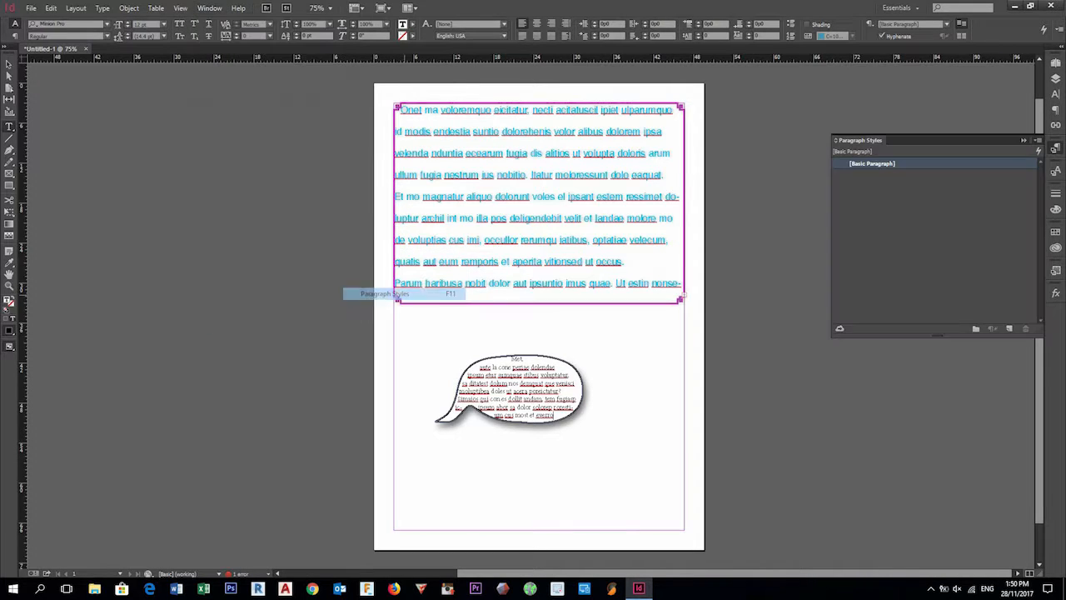
left_click(1009, 329)
left_click(892, 174)
left_click(891, 174)
type("speech b")
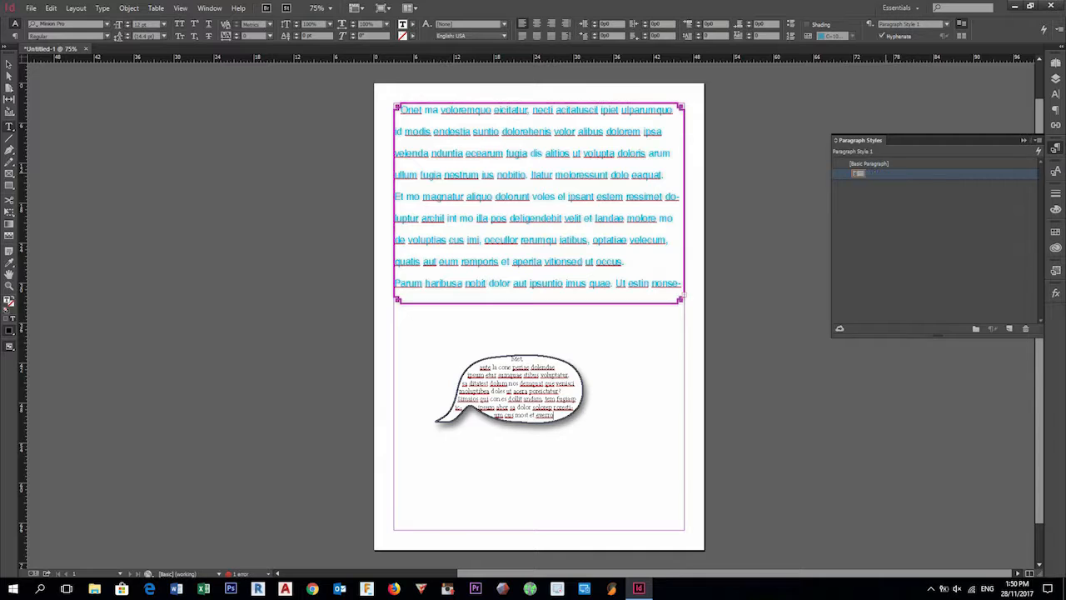
type("ubble")
key("Return")
Edit the speach bubble paragraph style and set its baseline shift to 7 pt
double_click(886, 175)
left_click_drag(549, 21, 857, 45)
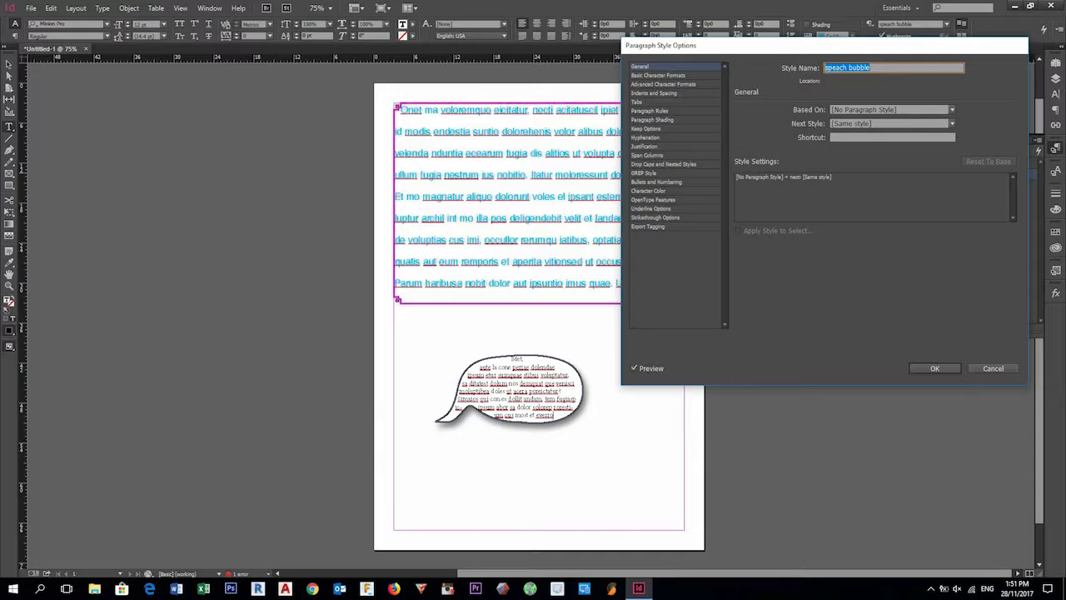
left_click(662, 84)
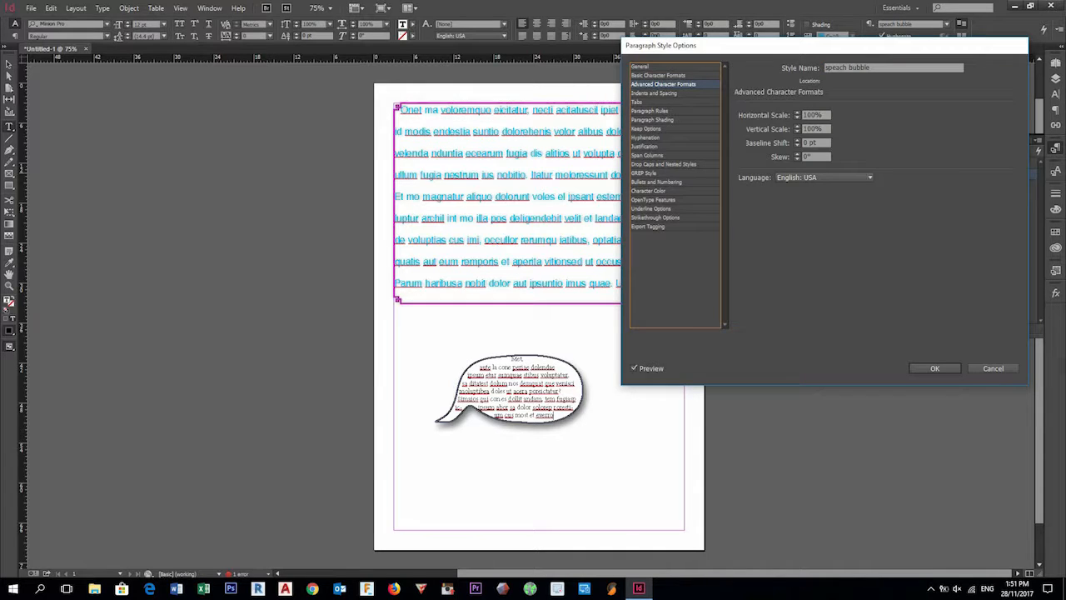
left_click(797, 141)
left_click(797, 141)
left_click(797, 140)
left_click(797, 141)
left_click(797, 141)
left_click(797, 141)
left_click(797, 140)
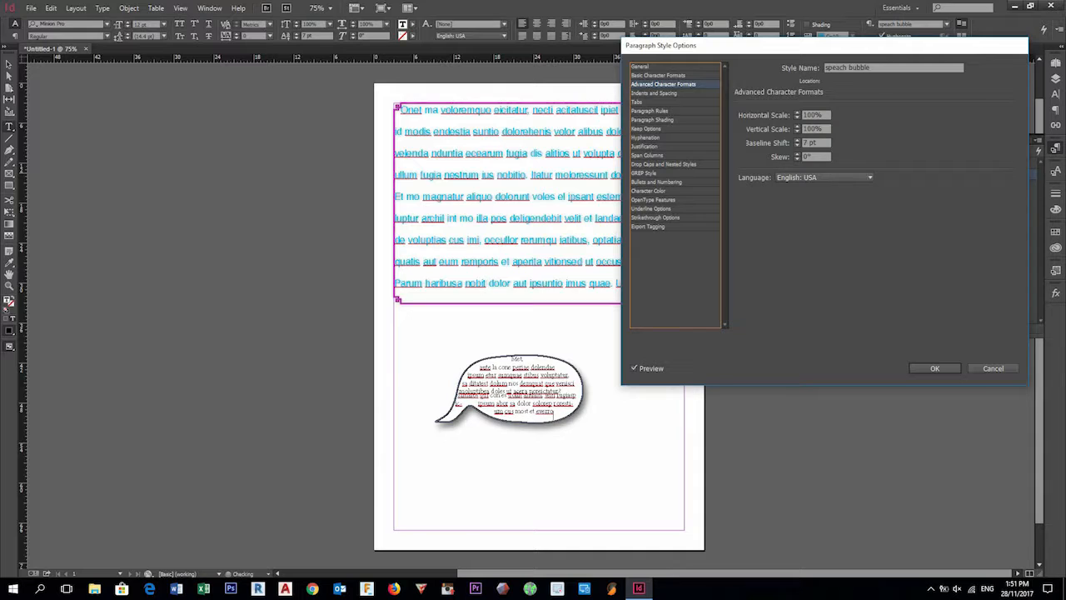
Try Center alignment for the paragraph style, and settle on Left Justify
left_click(653, 93)
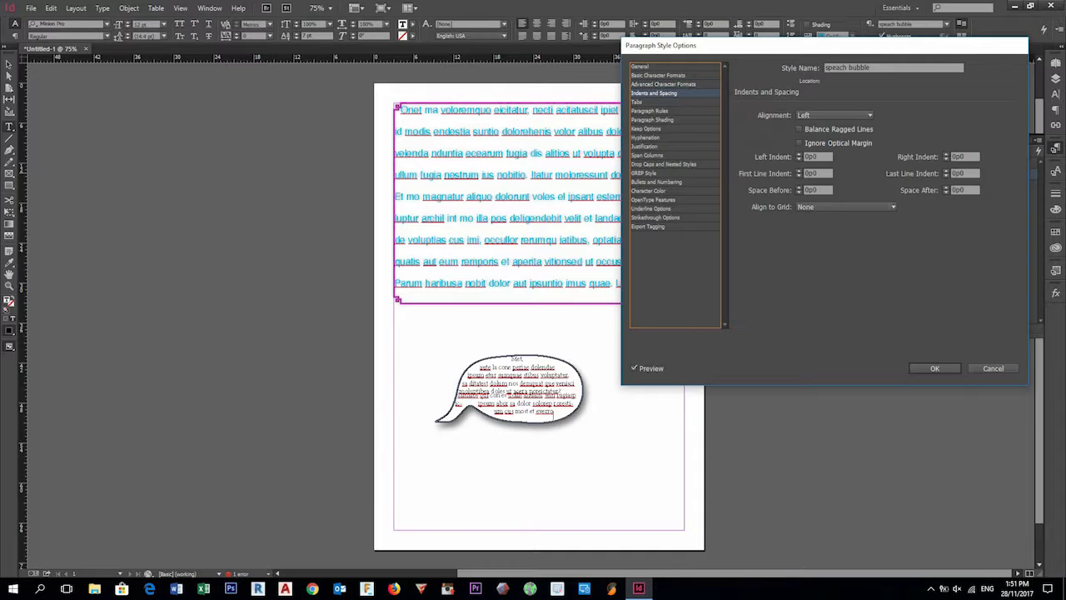
left_click(832, 114)
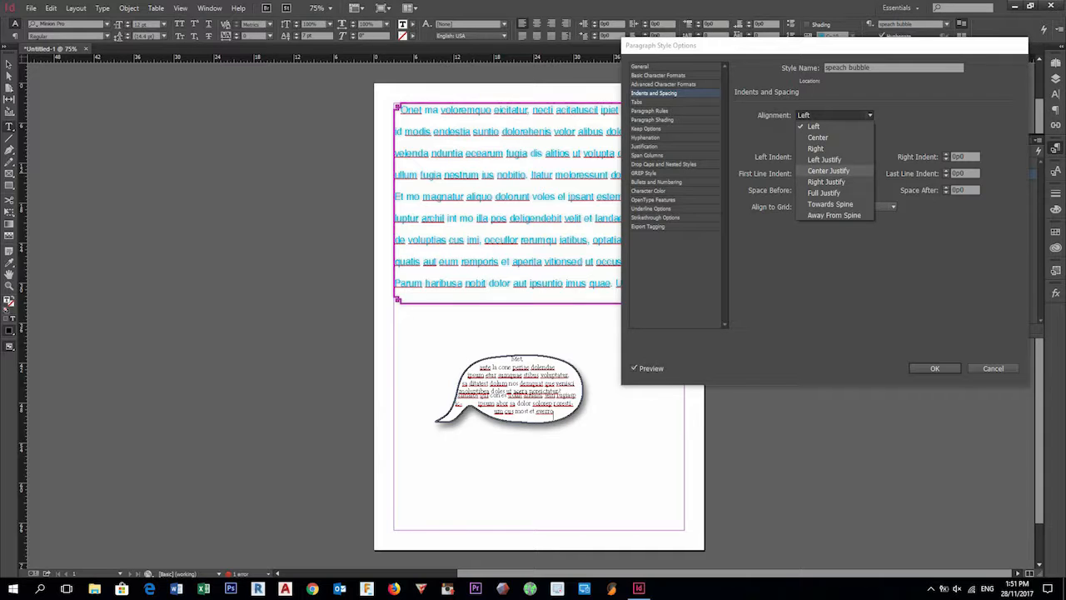
left_click(818, 137)
left_click(833, 115)
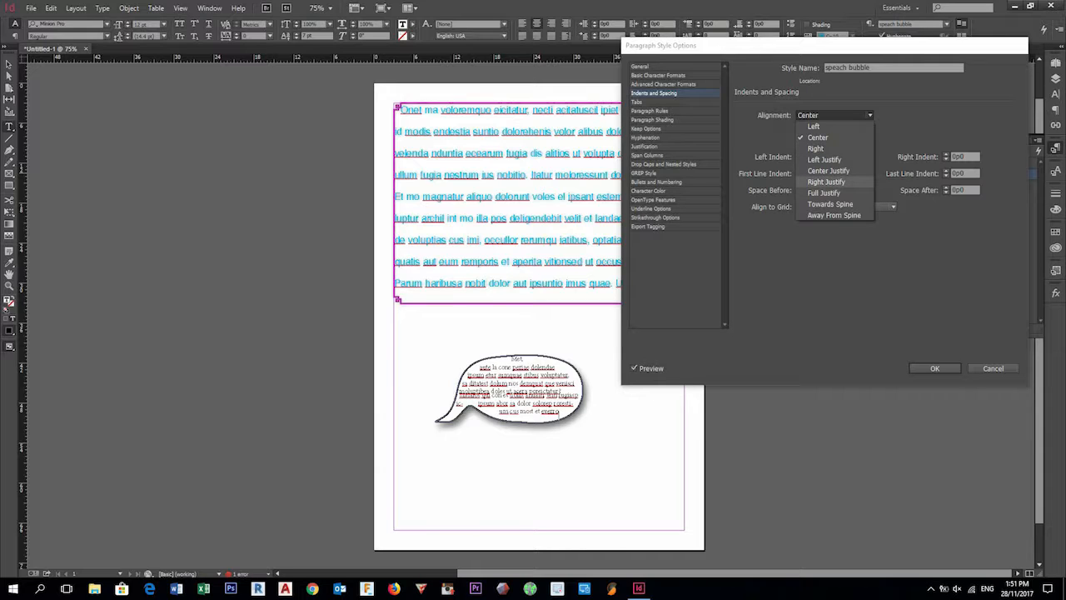
left_click(823, 159)
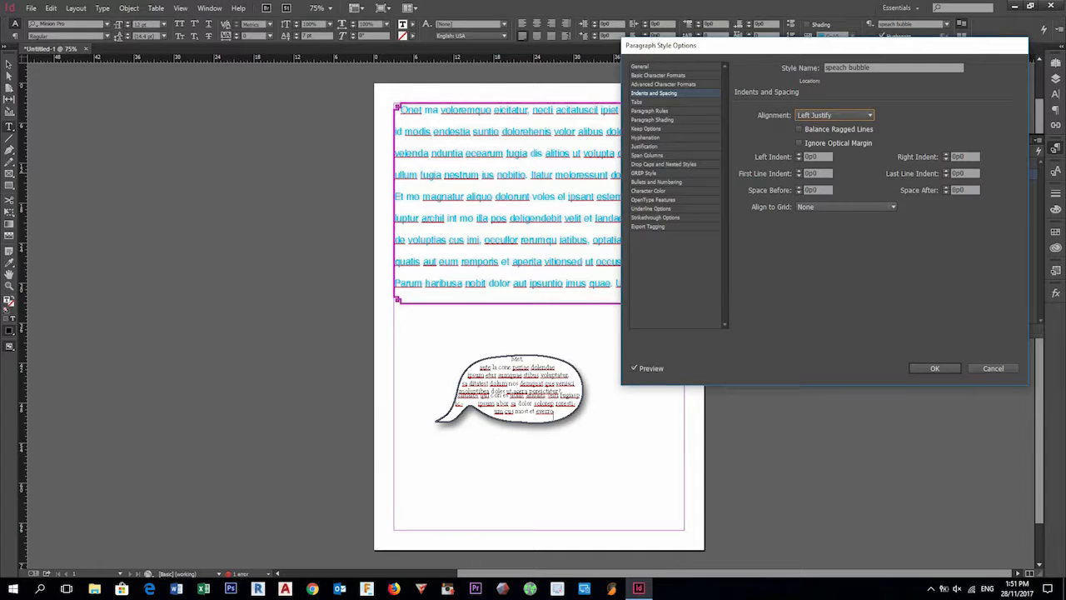
Set the paragraph style's left indent to 1p0 and confirm the style options
left_click(798, 154)
left_click(799, 154)
left_click(799, 154)
left_click(799, 154)
left_click(799, 154)
left_click(799, 154)
left_click(799, 154)
left_click(798, 154)
left_click(798, 154)
left_click(799, 154)
left_click(799, 154)
left_click(799, 154)
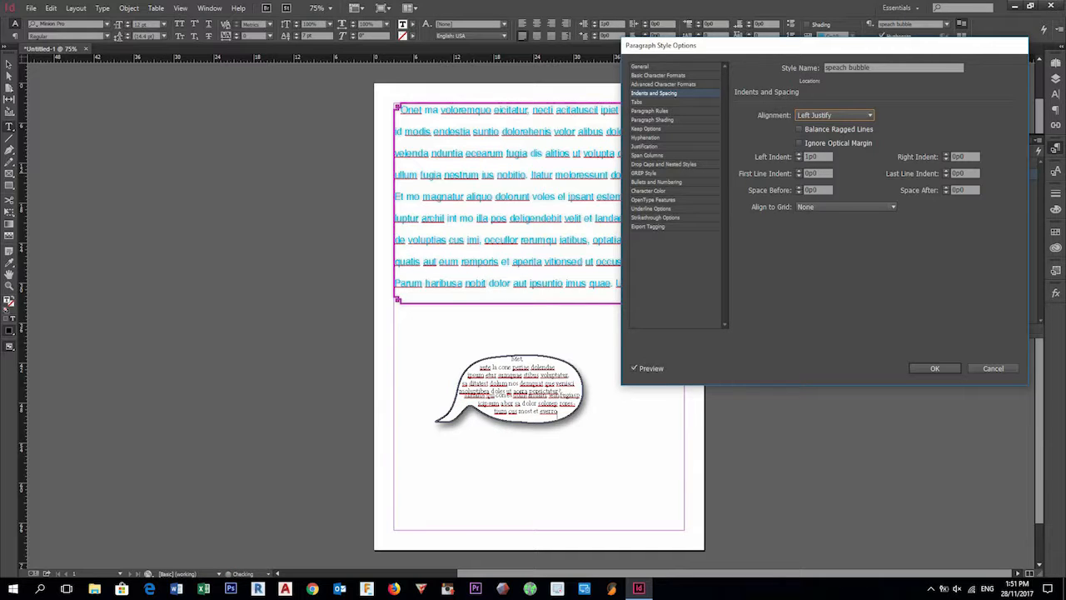
left_click(934, 368)
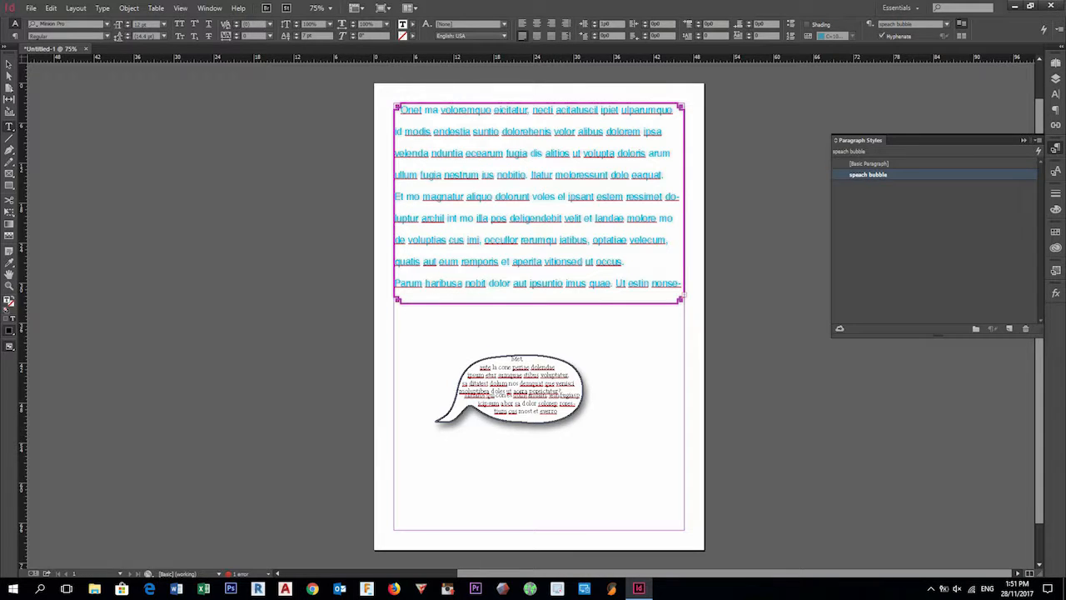
Reopen the speach bubble paragraph style for the selected bubble and set its left indent to 1p3
key("Escape")
left_click(867, 174)
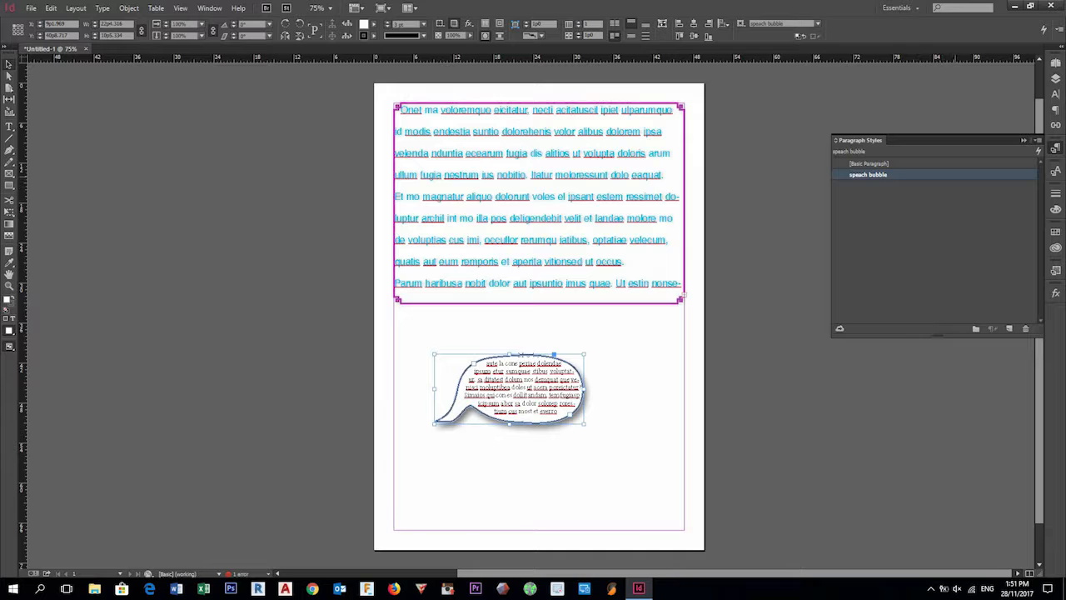
double_click(868, 175)
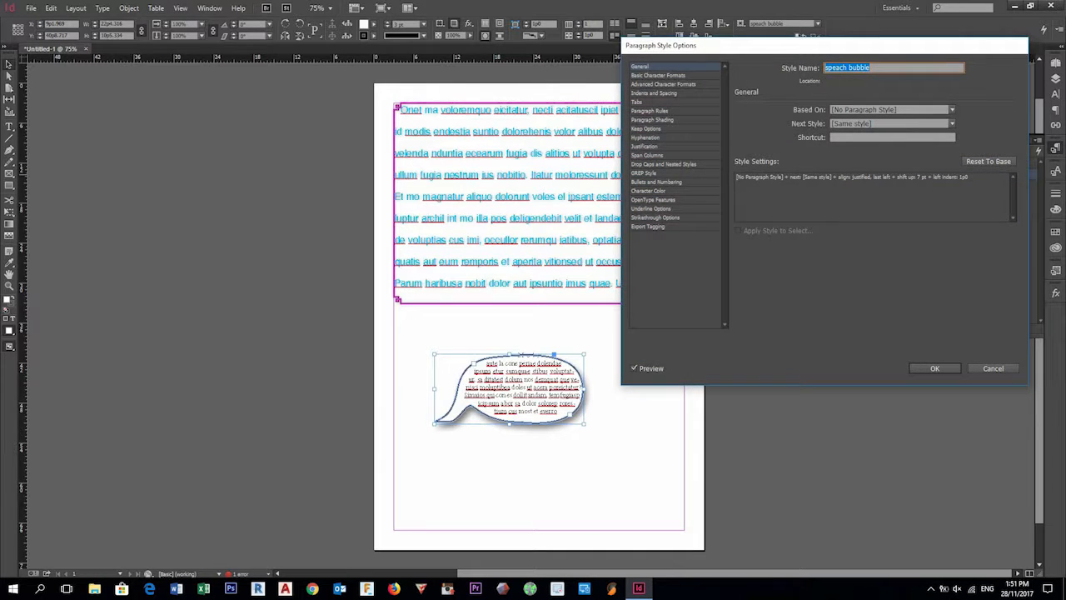
left_click(655, 93)
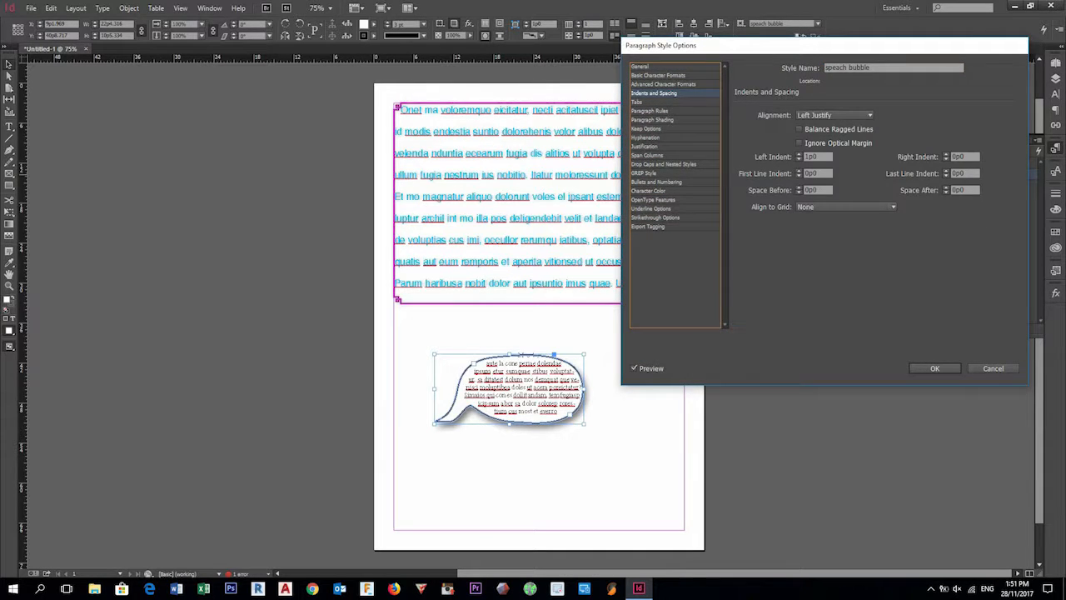
left_click(798, 154)
left_click(799, 154)
left_click(799, 154)
left_click(798, 154)
left_click(798, 155)
left_click(799, 154)
left_click(798, 159)
left_click(799, 159)
left_click(799, 160)
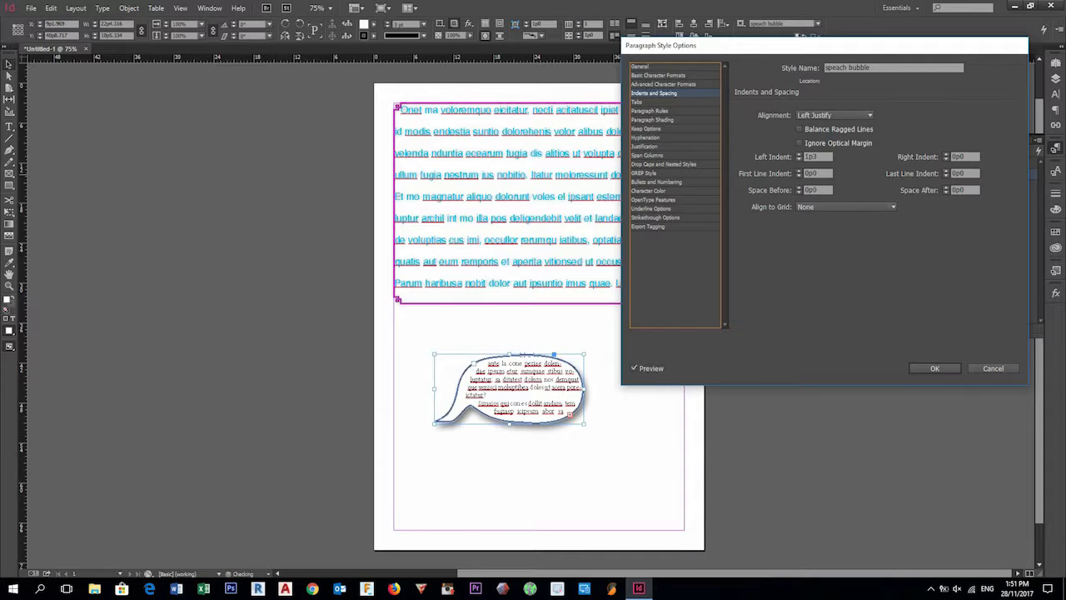
Set the paragraph style's right indent to 1p2
left_click(946, 154)
left_click(946, 154)
left_click(946, 154)
left_click(946, 154)
left_click(946, 154)
left_click(946, 154)
left_click(946, 154)
left_click(946, 154)
left_click(946, 154)
left_click(946, 154)
left_click(946, 154)
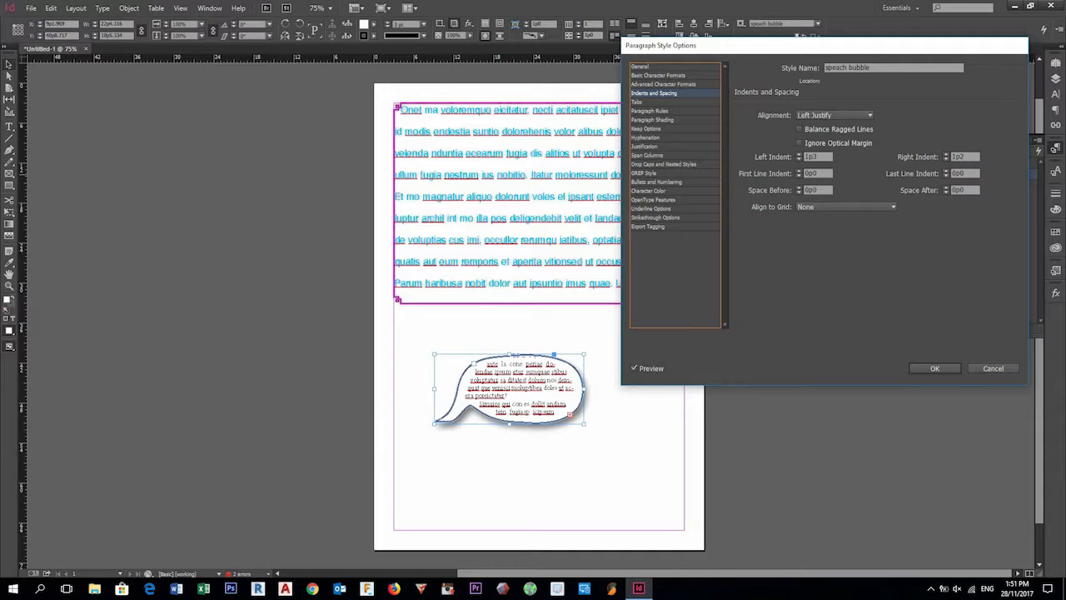
Reduce the paragraph style's baseline shift to 1 pt
left_click(664, 84)
left_click(797, 145)
left_click(797, 145)
left_click(797, 145)
left_click(797, 145)
left_click(797, 145)
left_click(797, 145)
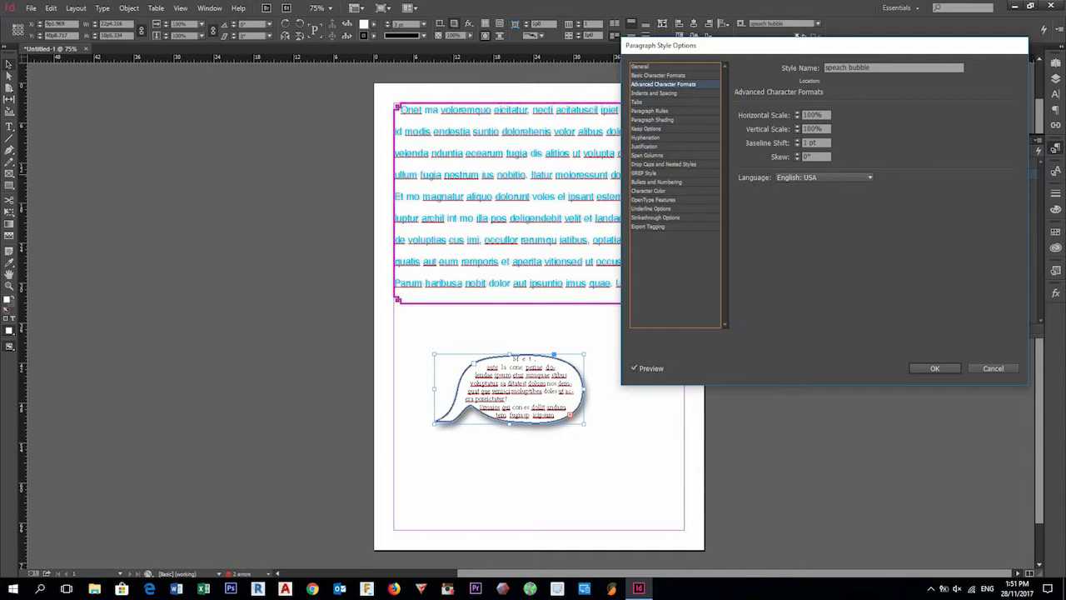
Try adjusting the paragraph style's space before, and turn off its hyphenation
left_click(654, 93)
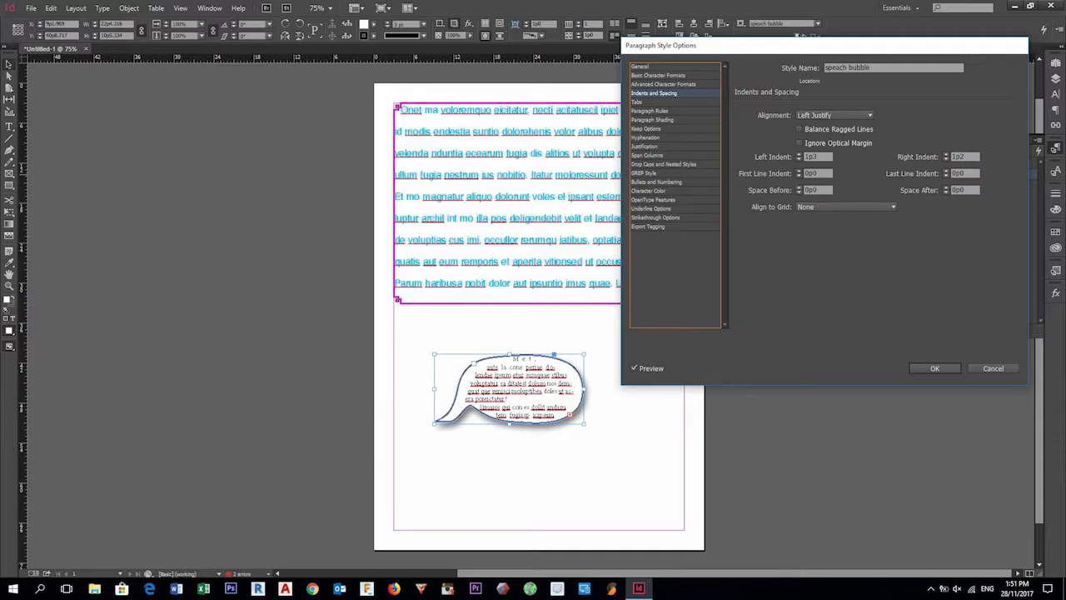
left_click(799, 187)
left_click(799, 187)
left_click(645, 138)
left_click(745, 109)
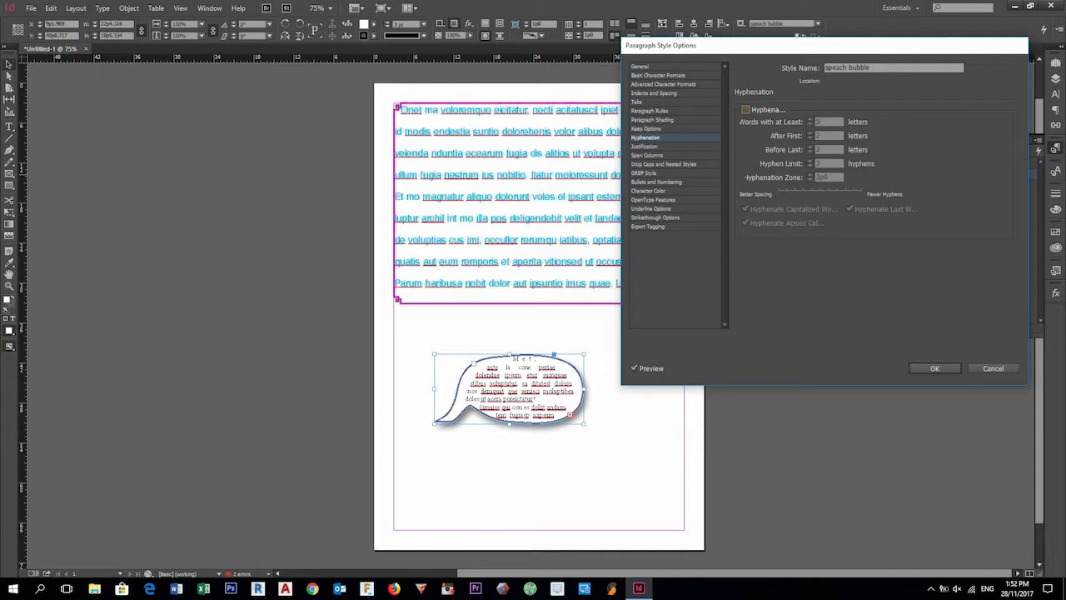
Set the maximum letter spacing to 110% in the paragraph style's justification settings
left_click(644, 146)
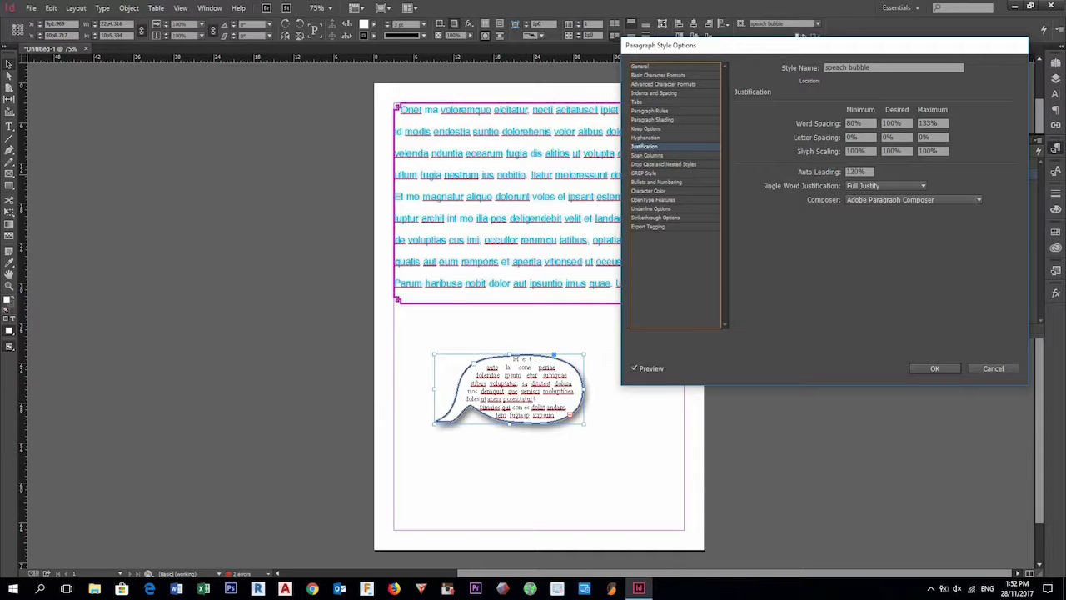
double_click(853, 138)
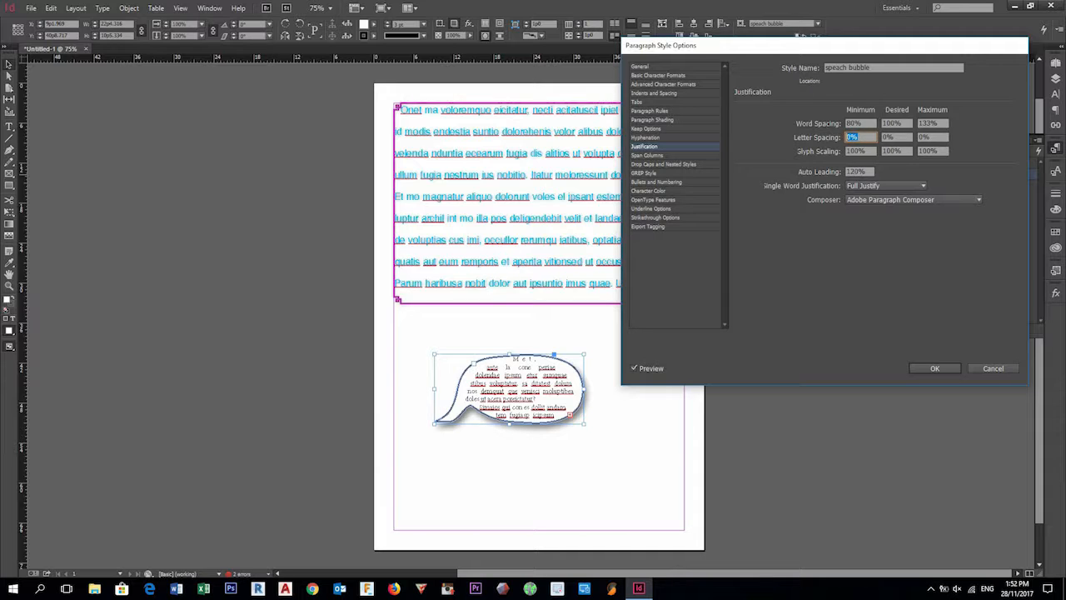
key("Tab")
key("Return")
key("Tab")
type("110")
key("shift+Tab")
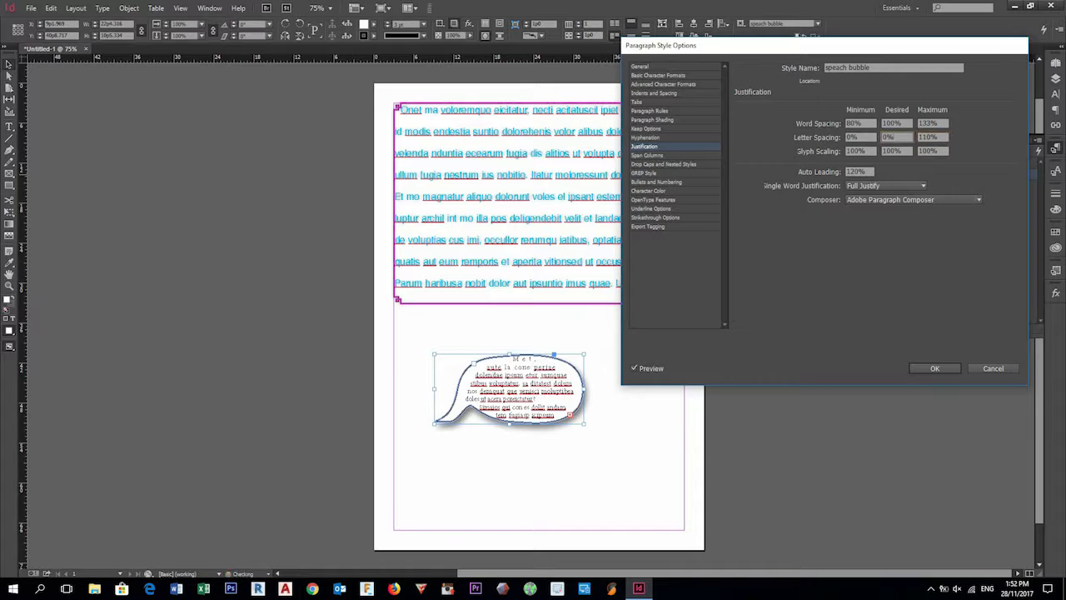
Set the speach bubble paragraph style's letter spacing to 90% minimum and 100% desired, with single word justification Align Left
type("100")
key("shift+Tab")
type("90")
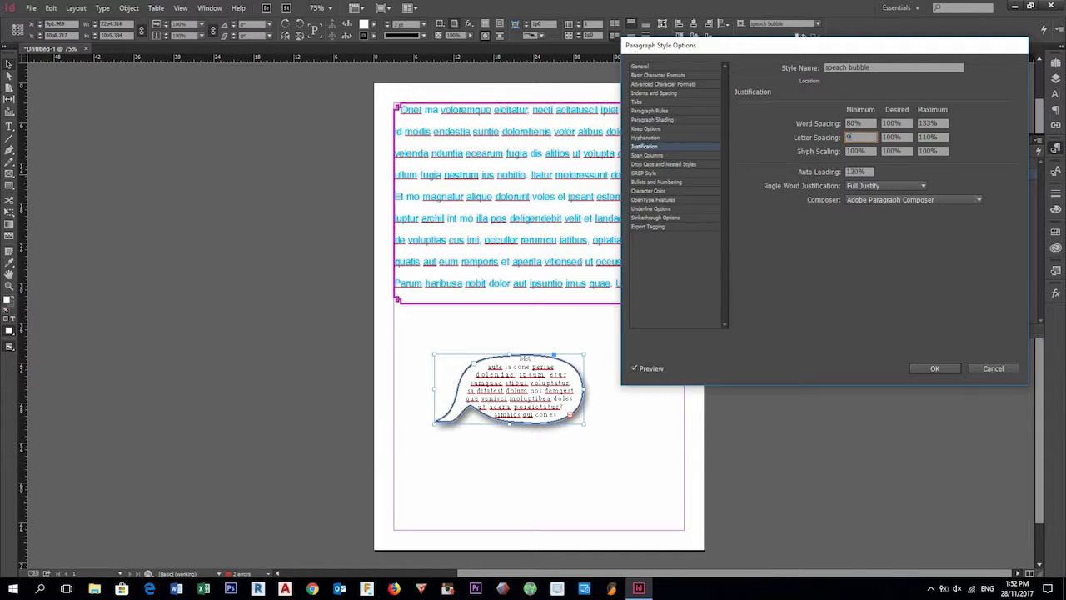
key("Tab")
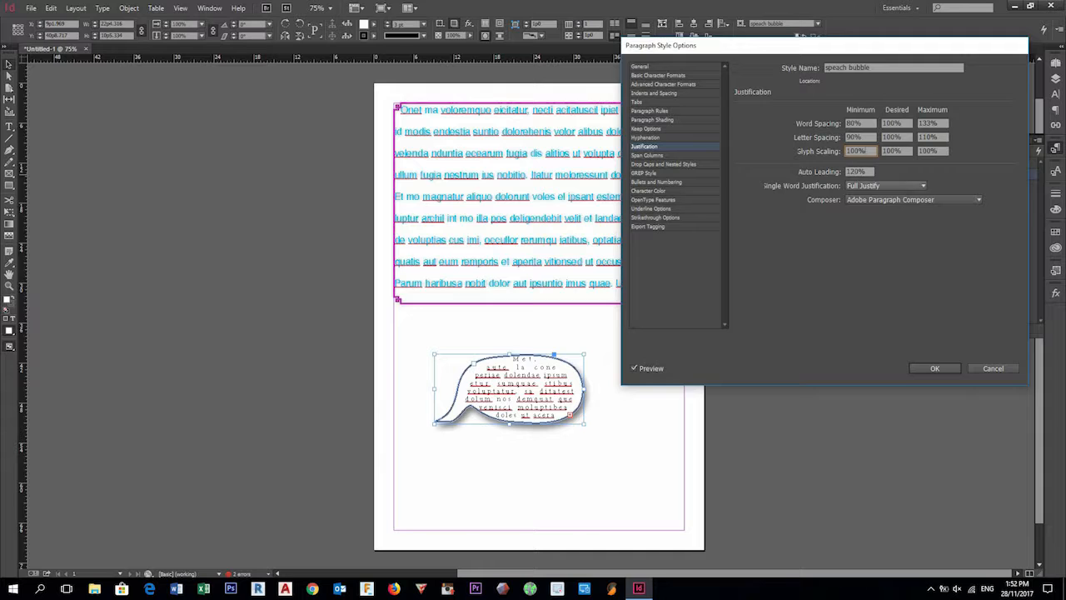
left_click(884, 185)
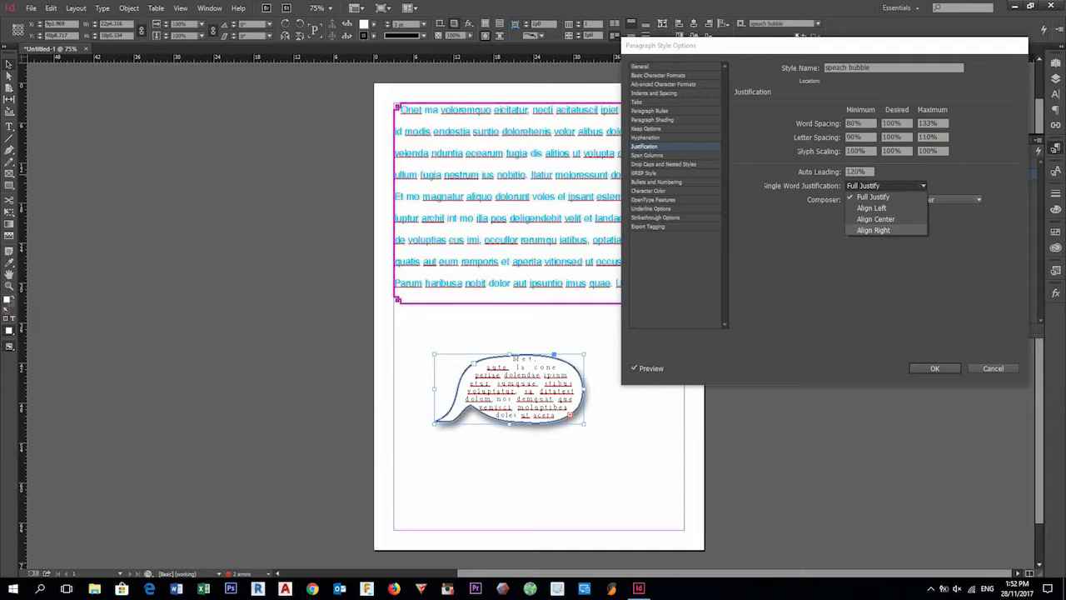
left_click(872, 208)
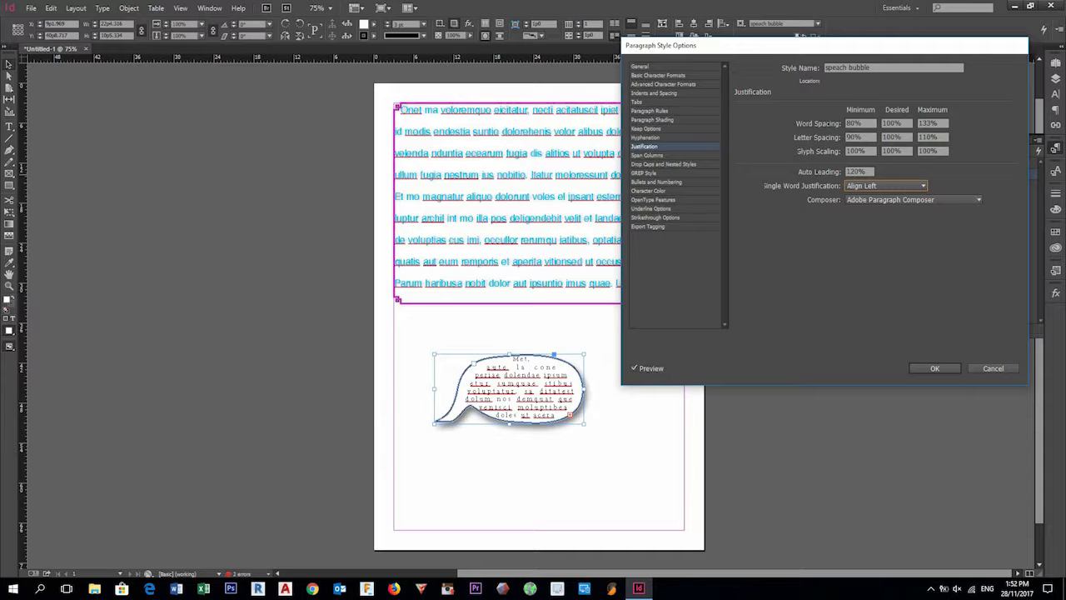
key("Return")
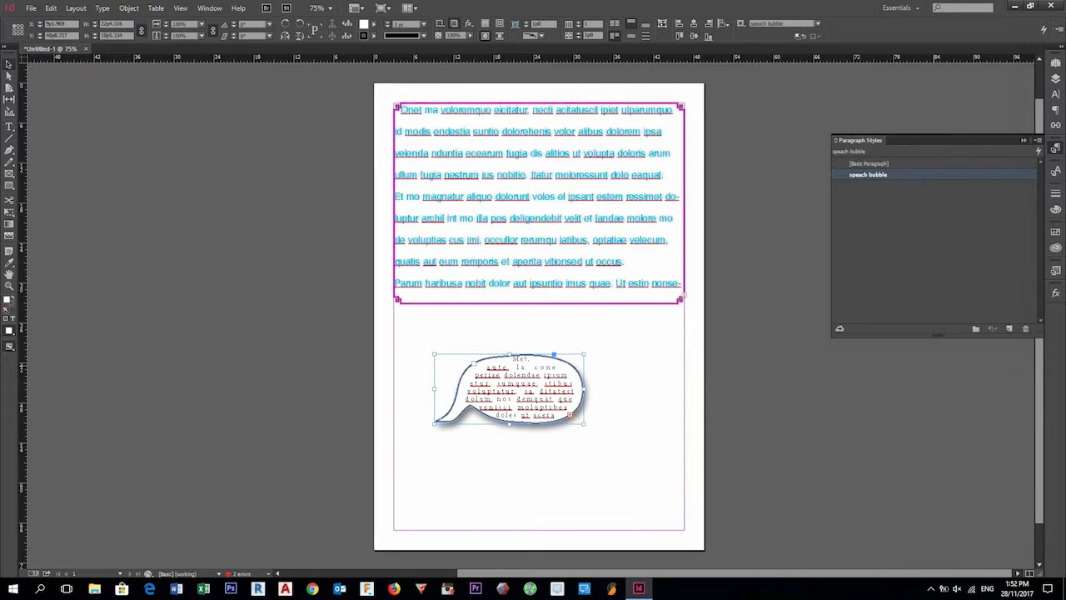
Examine the justified text inside the speech bubble up close with nothing selected
key("ctrl+=")
key("ctrl+=")
key("ctrl+=")
key("ctrl+=")
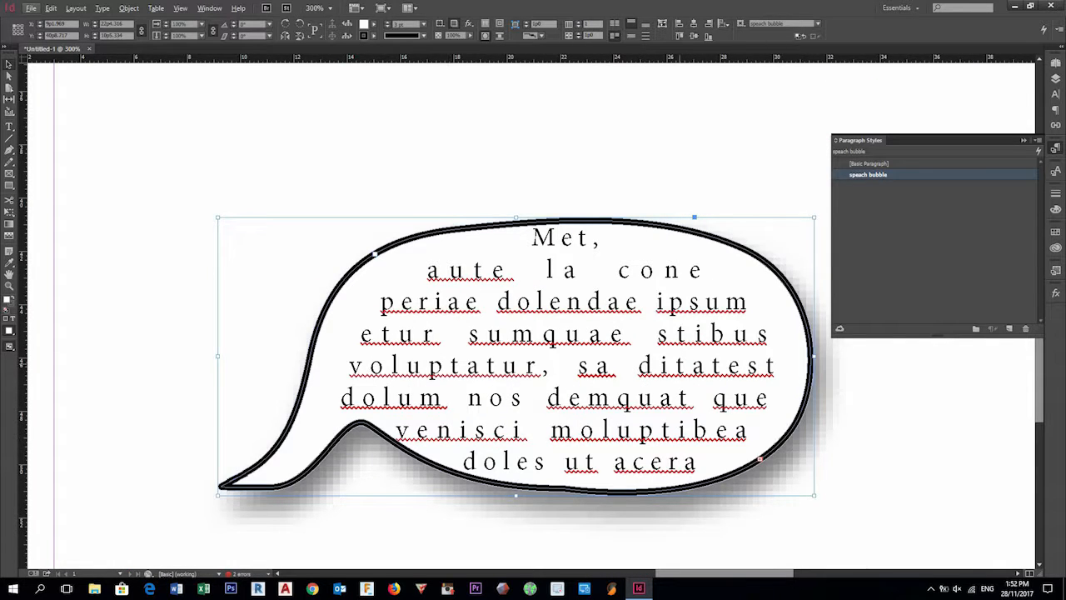
key("ctrl+shift+a")
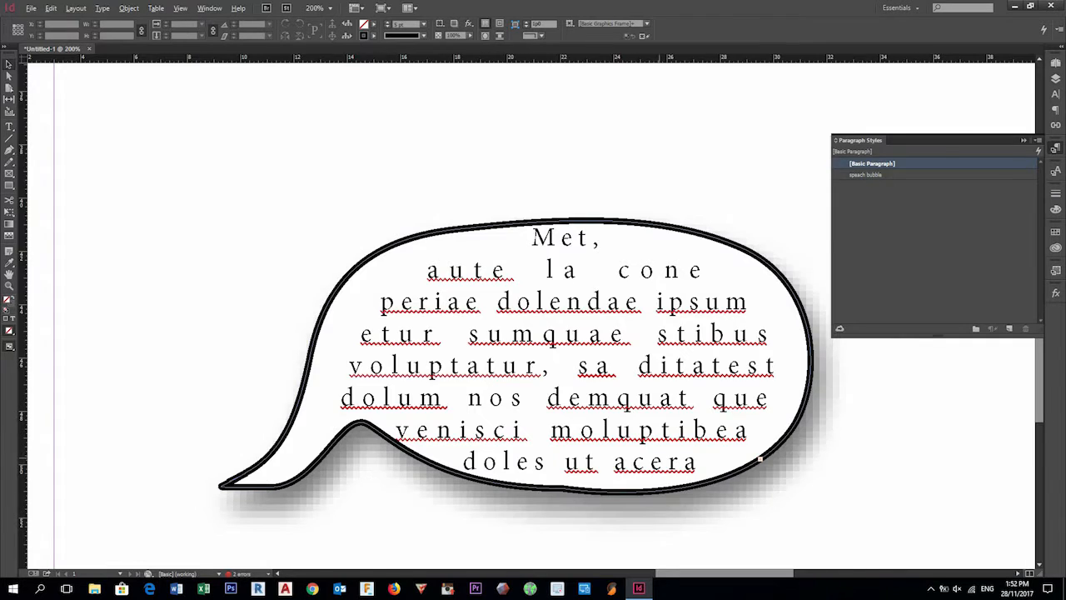
scroll(659, 358, "down", 5)
scroll(659, 358, "up", 1)
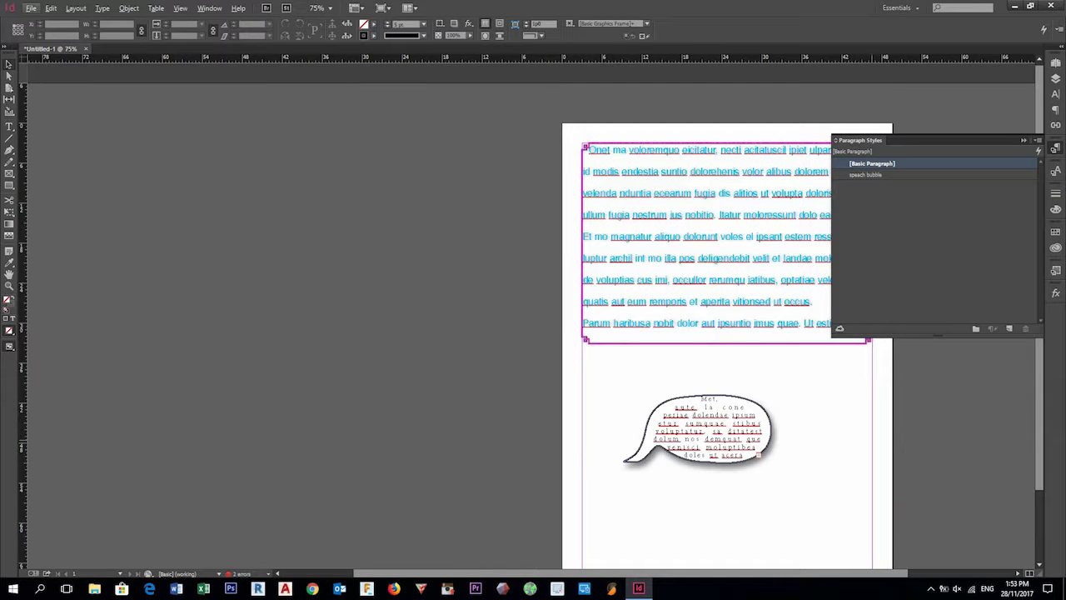
Duplicate the speech bubble just below the original and fill the copy with yellow C=0 M=0 Y=100 K=0
left_click_drag(837, 573, 897, 573)
left_click(657, 433)
left_click_drag(657, 433, 714, 517)
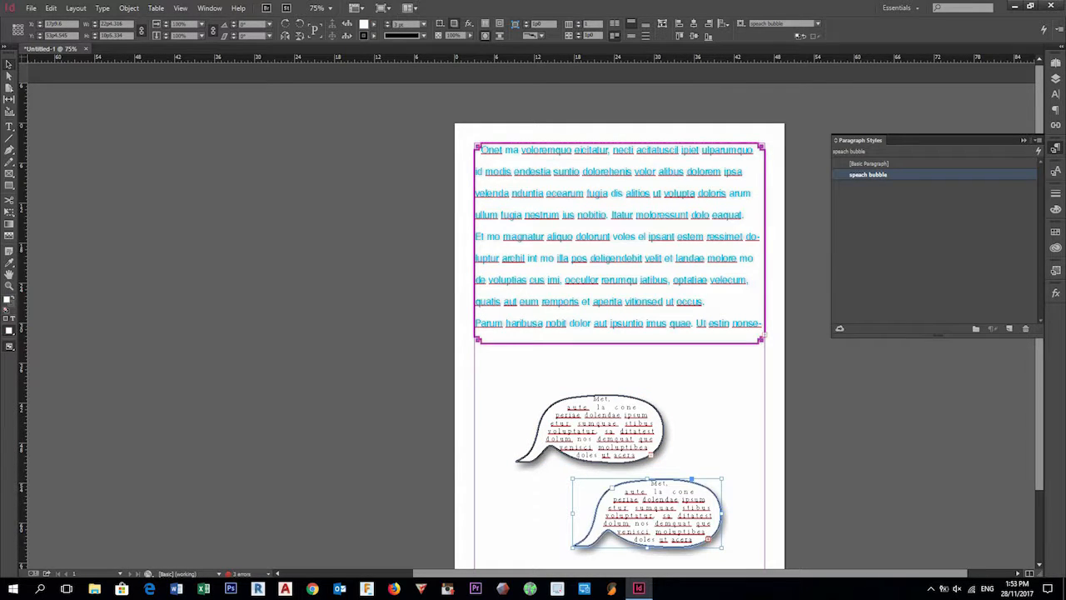
left_click(373, 24)
left_click(304, 114)
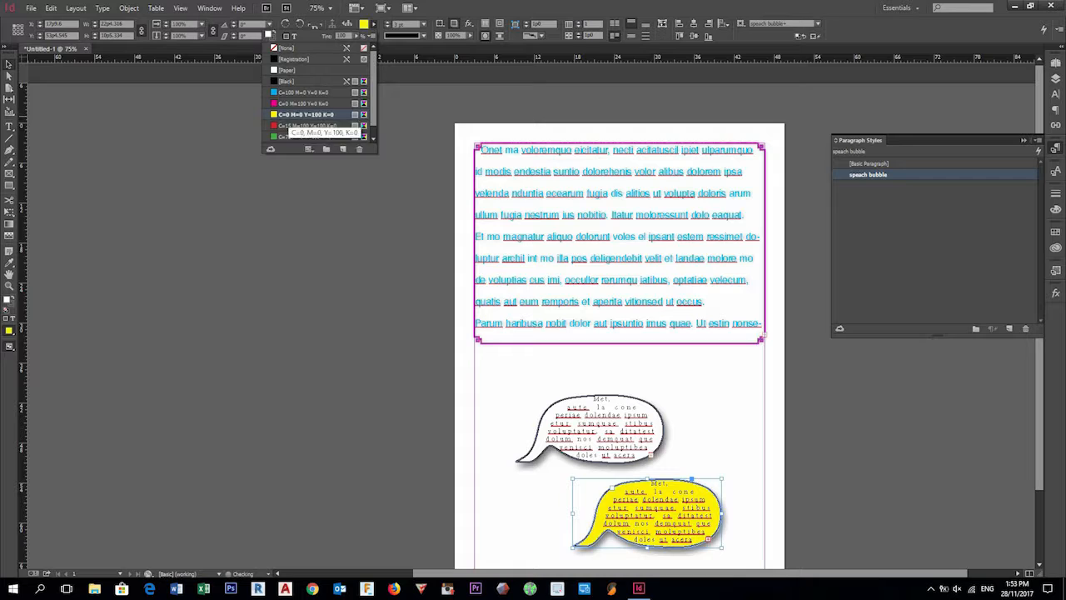
Move the yellow bubble into the upper right of the body text frame and the white bubble into its lower left
left_click_drag(687, 513, 720, 206)
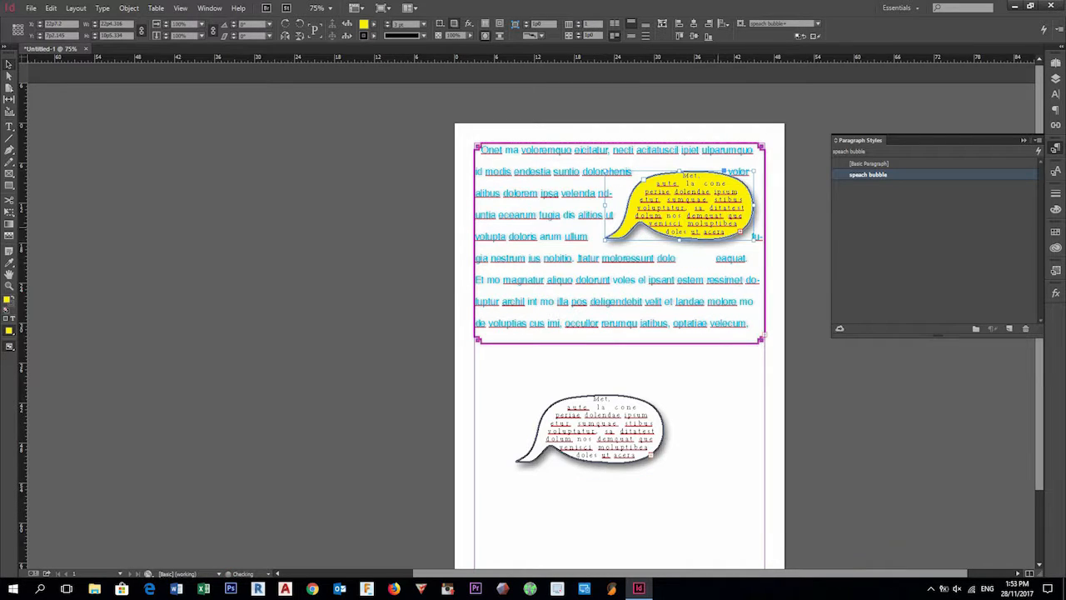
left_click_drag(590, 429, 563, 299)
left_click(910, 400)
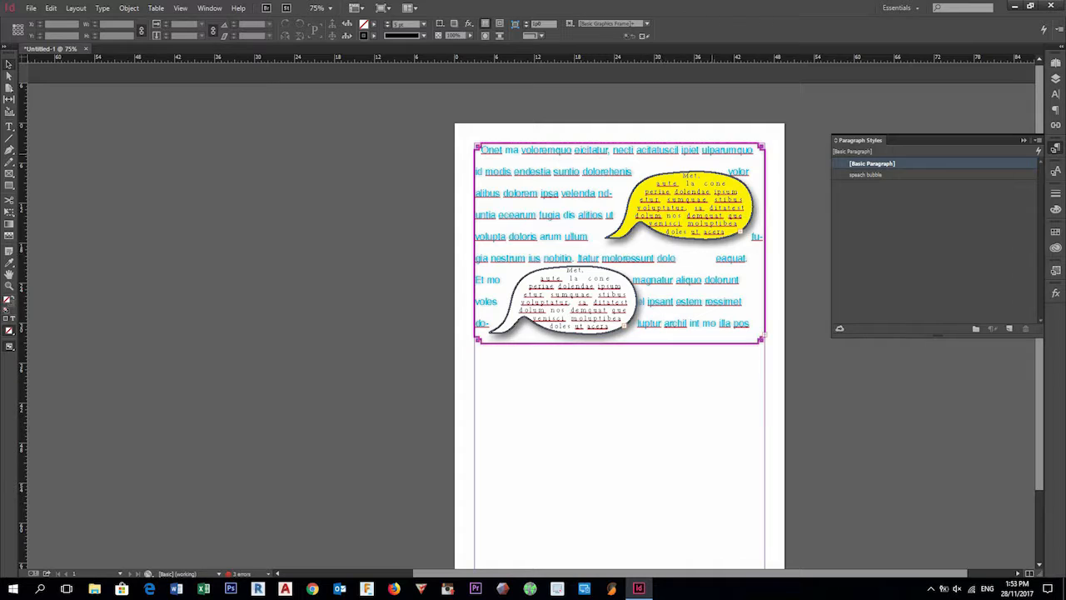
Set the font size of the Text Body Regular character style to 12 pt
left_click(638, 179)
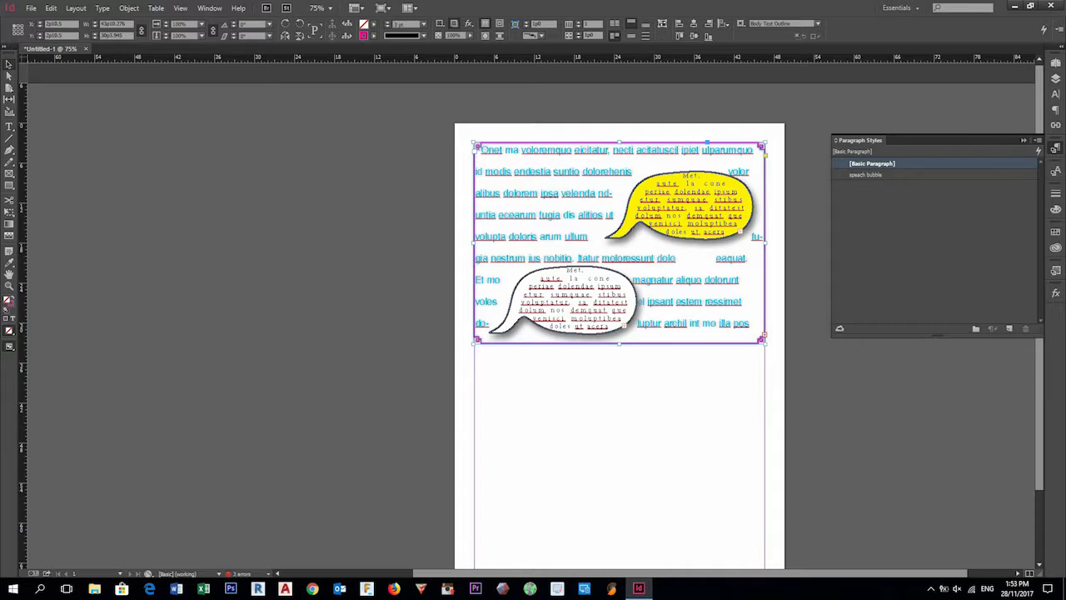
left_click(1055, 170)
double_click(978, 197)
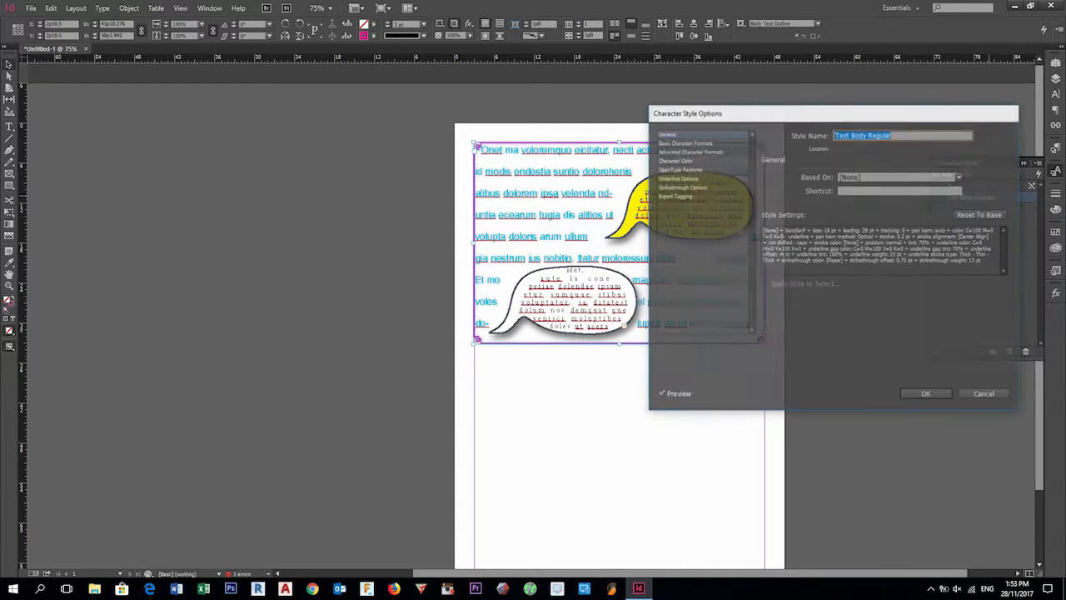
left_click(685, 142)
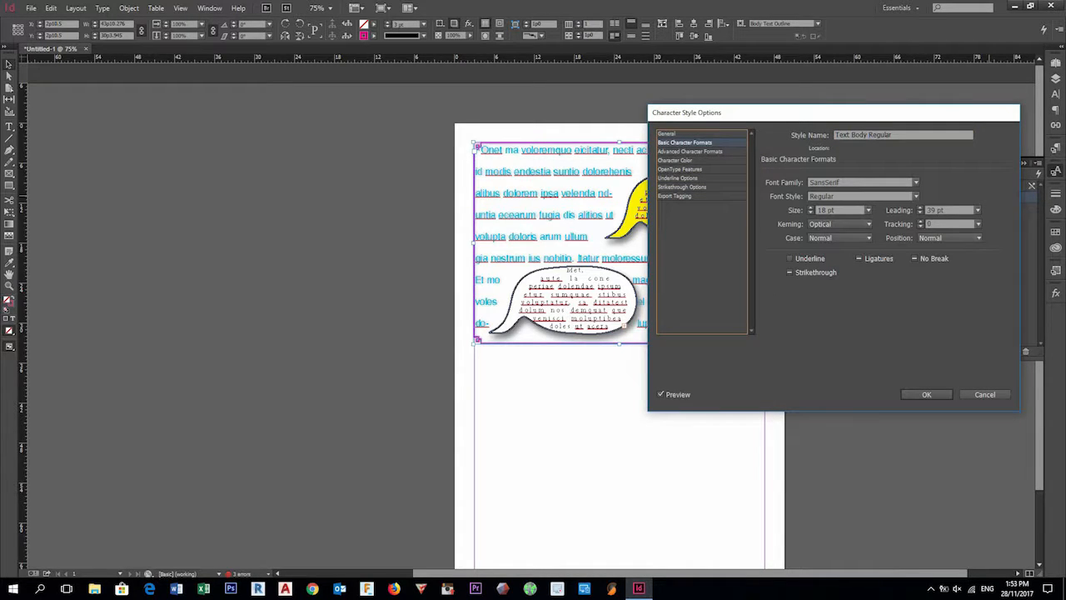
left_click(868, 210)
left_click(841, 276)
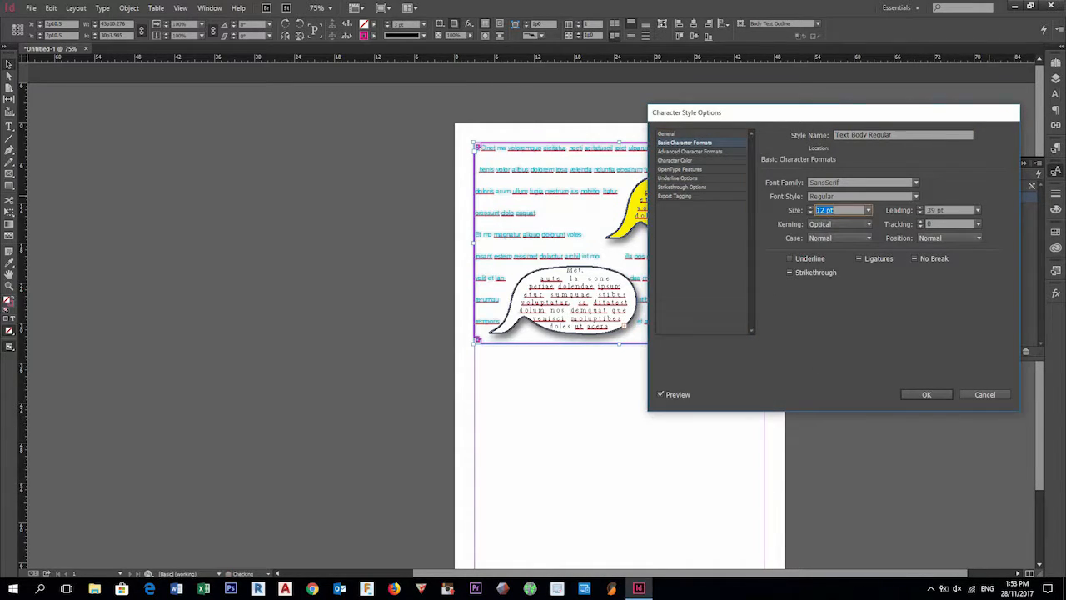
key("Return")
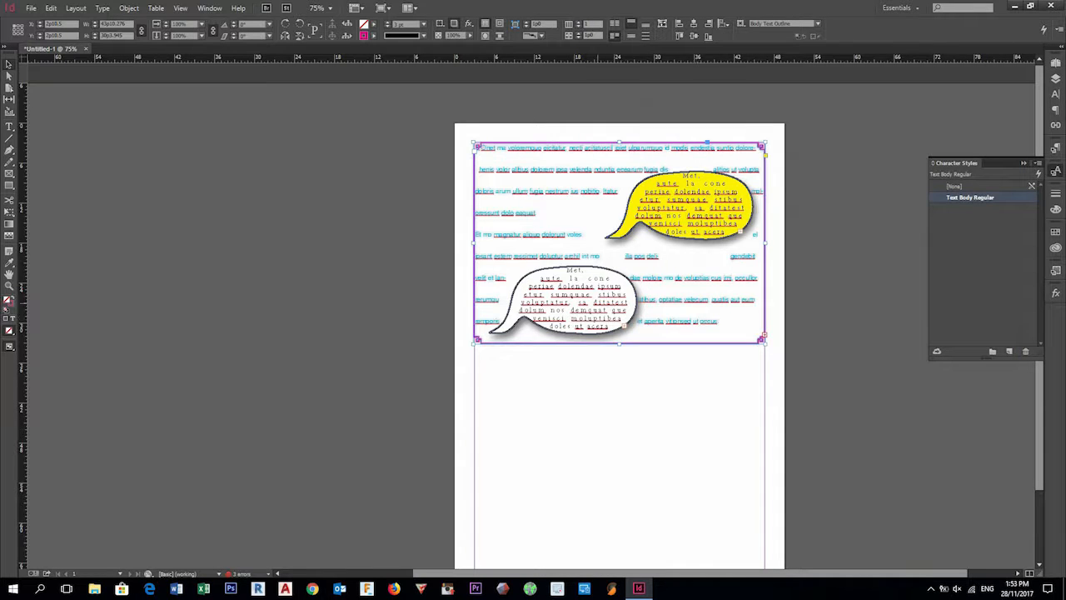
Reposition the white and yellow speech bubbles slightly within the body text frame
left_click_drag(556, 268, 566, 293)
left_click_drag(691, 204, 674, 221)
left_click_drag(669, 203, 671, 191)
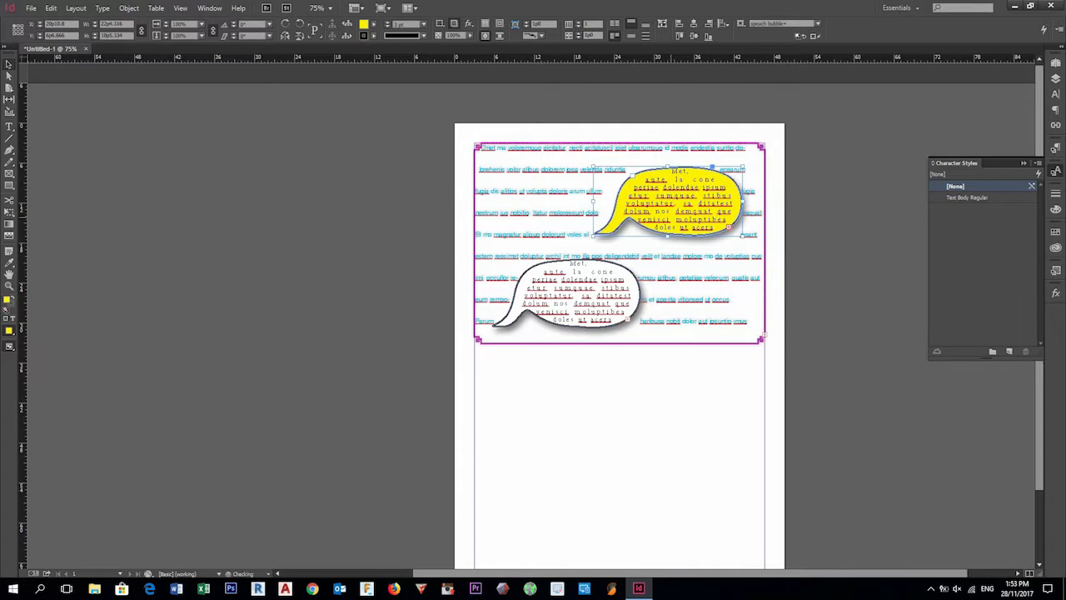
Set the leading of the Text Body Regular character style to 12 pt and nudge the yellow bubble up and right
left_click(550, 181)
double_click(970, 197)
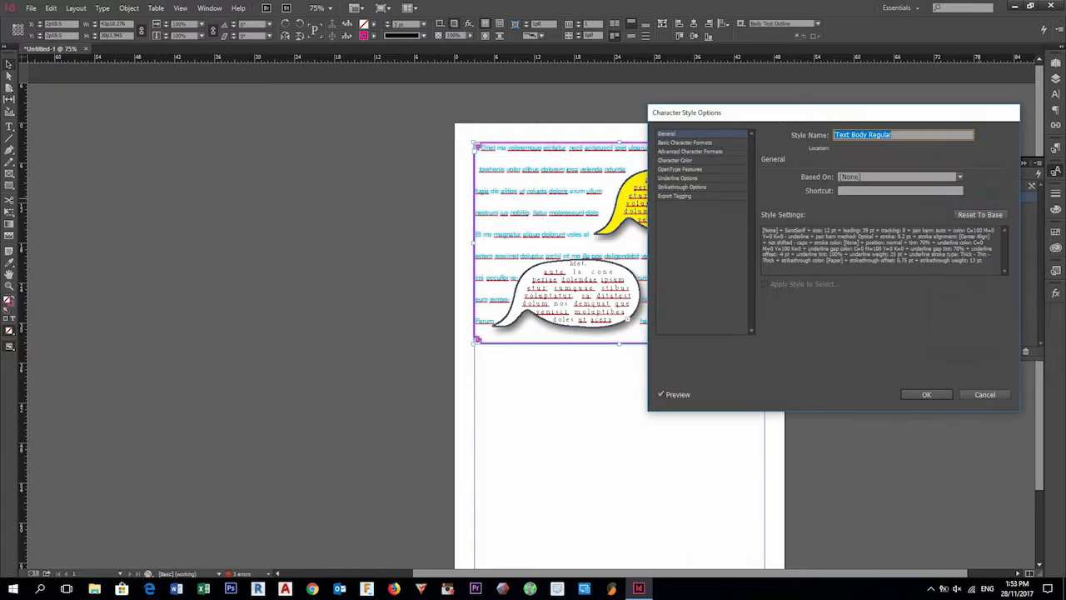
left_click(689, 152)
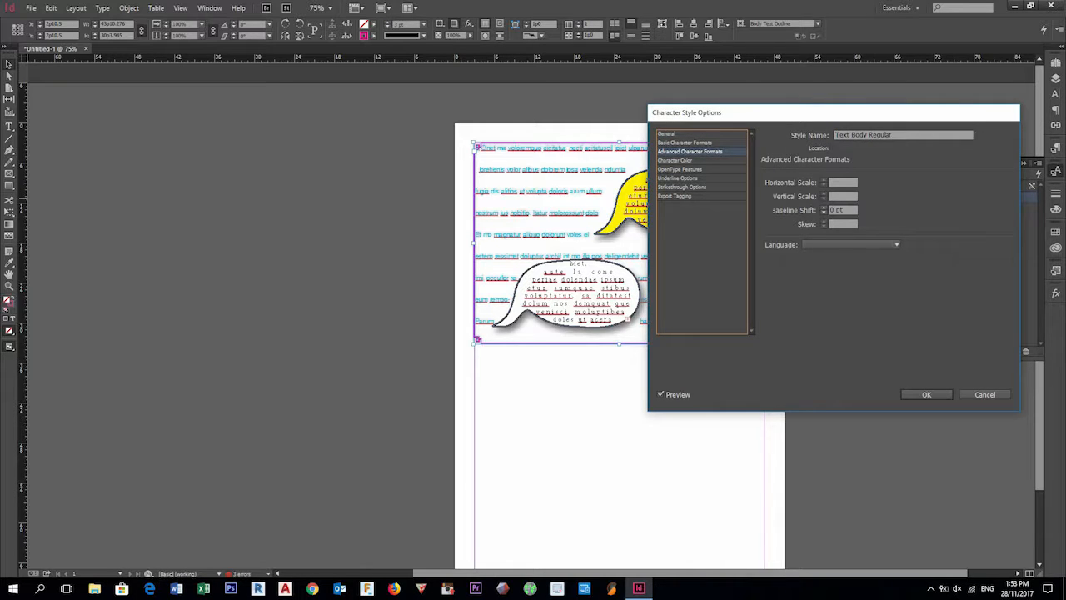
left_click(676, 160)
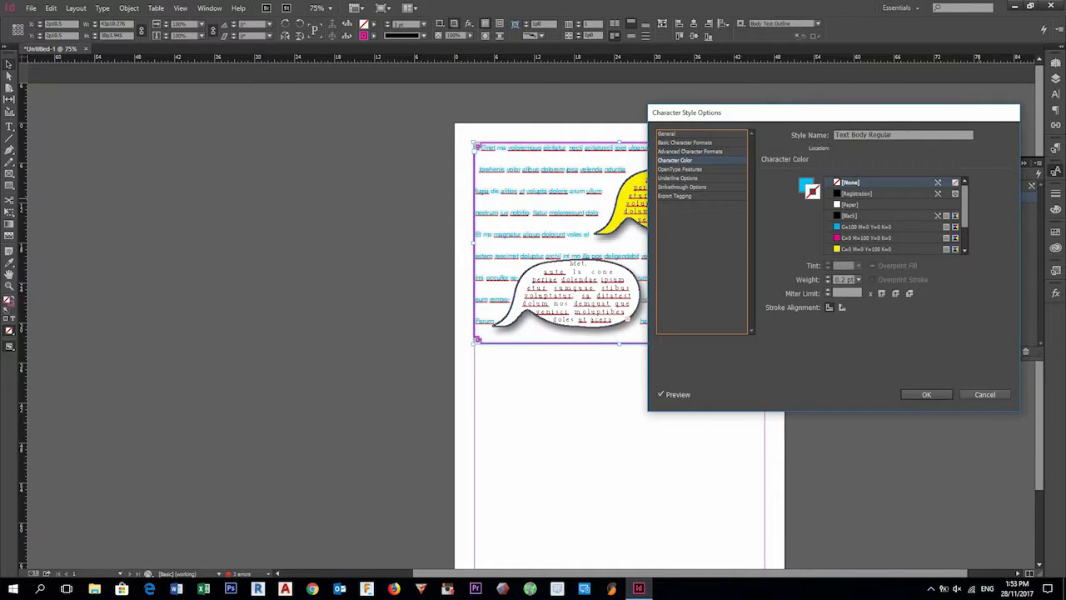
left_click(685, 143)
left_click(978, 210)
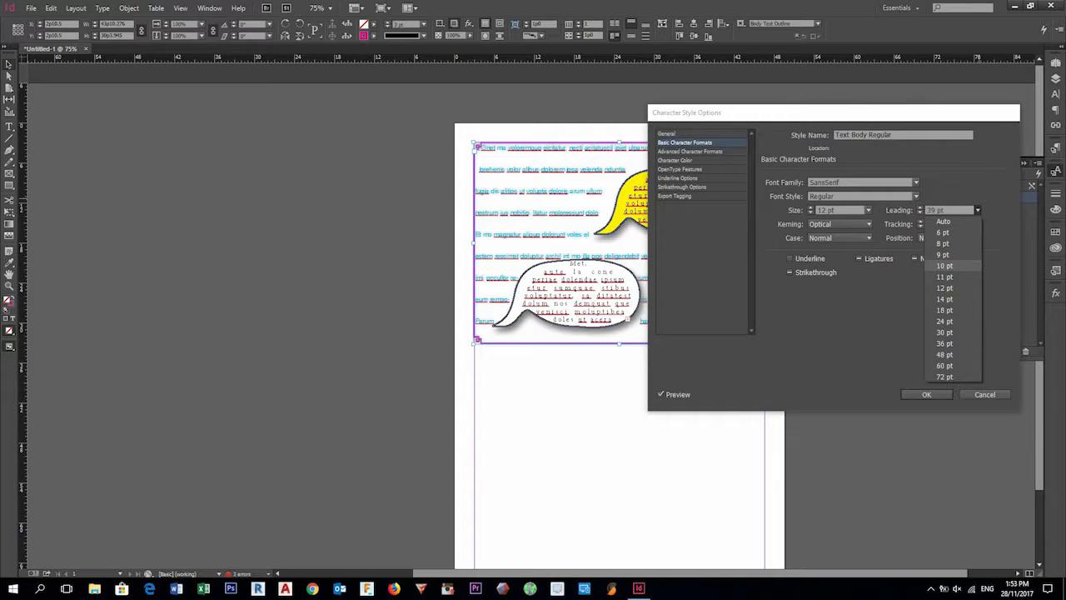
left_click(945, 287)
left_click(926, 393)
mouse_move(661, 215)
left_mouse_down()
mouse_move(658, 226)
mouse_move(665, 207)
mouse_move(645, 199)
mouse_move(633, 210)
mouse_move(671, 205)
left_mouse_up()
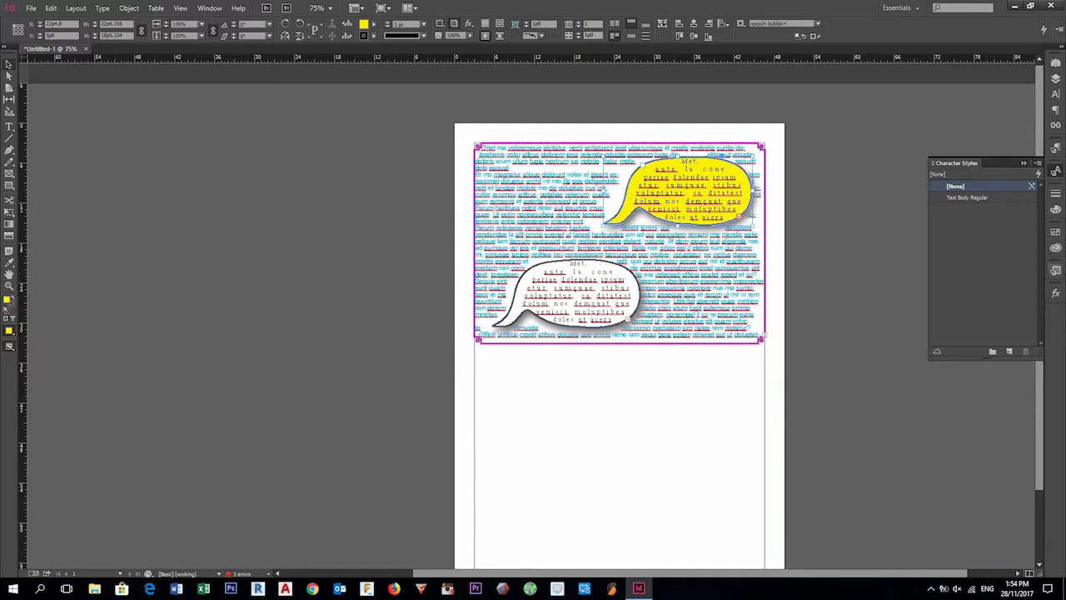
Open the Text Wrap & Other settings of the speach bubble object style
left_click(1056, 267)
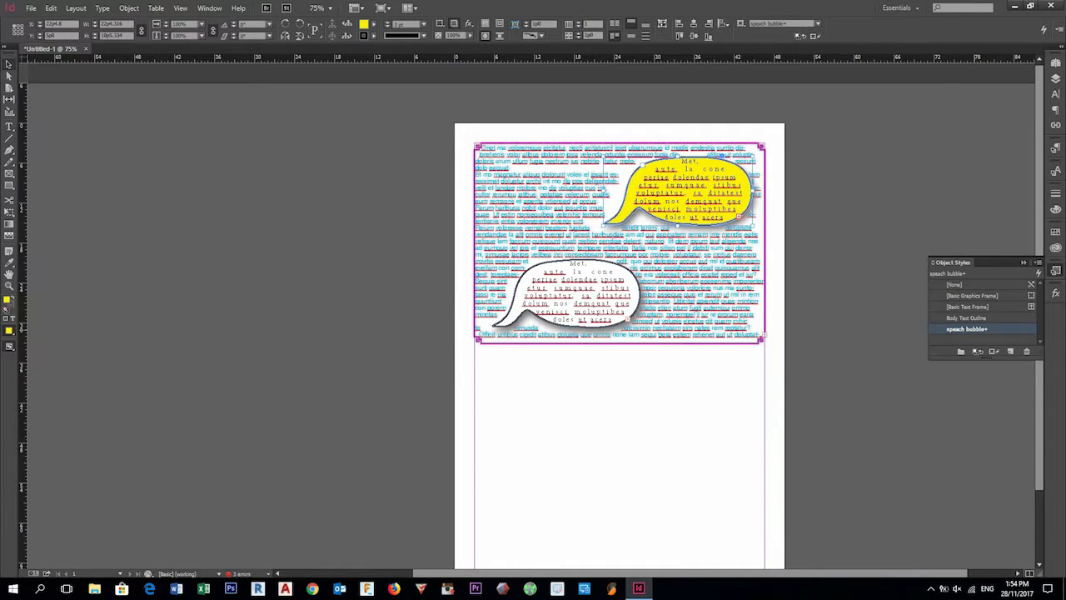
double_click(967, 329)
left_click_drag(733, 9, 854, 57)
left_click(714, 207)
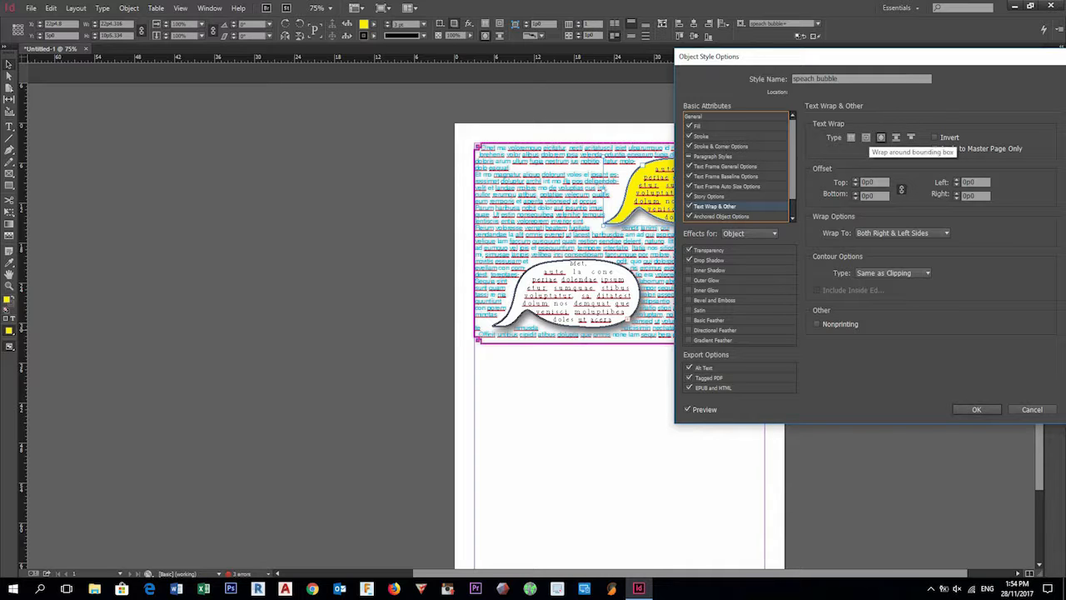
Try no text wrap, bounding box, jump object and jump to next column on the style, and restore wrap around object shape
left_click(850, 136)
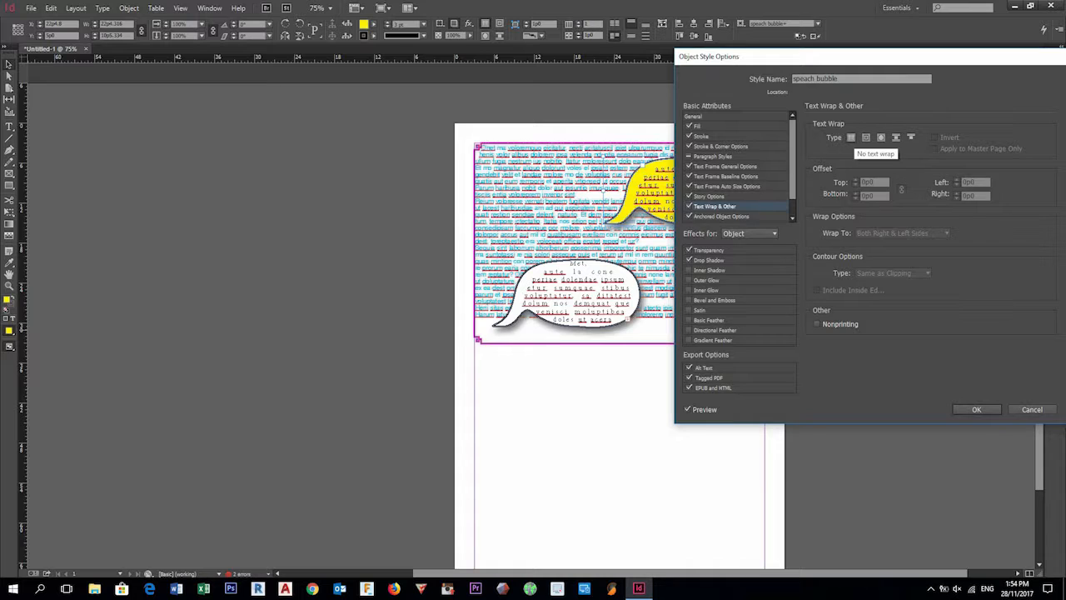
left_click_drag(750, 56, 125, 92)
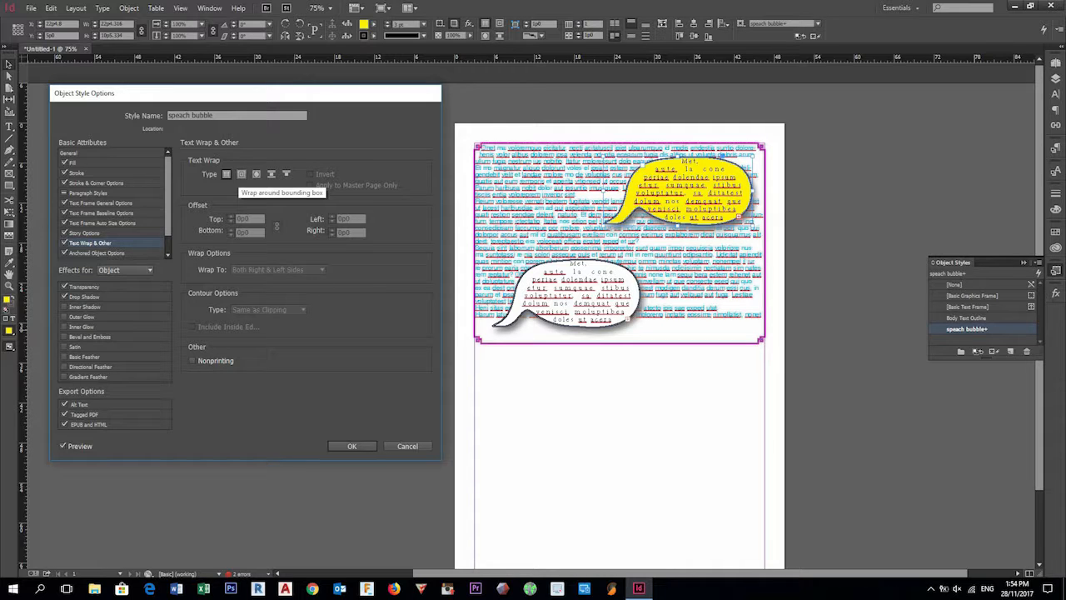
left_click(241, 174)
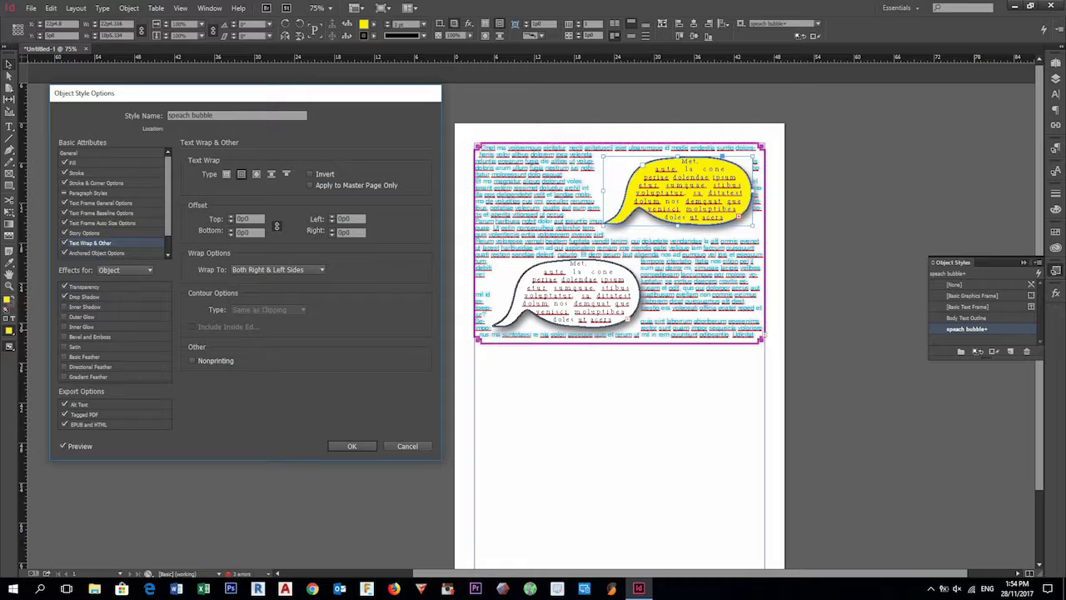
left_click(270, 174)
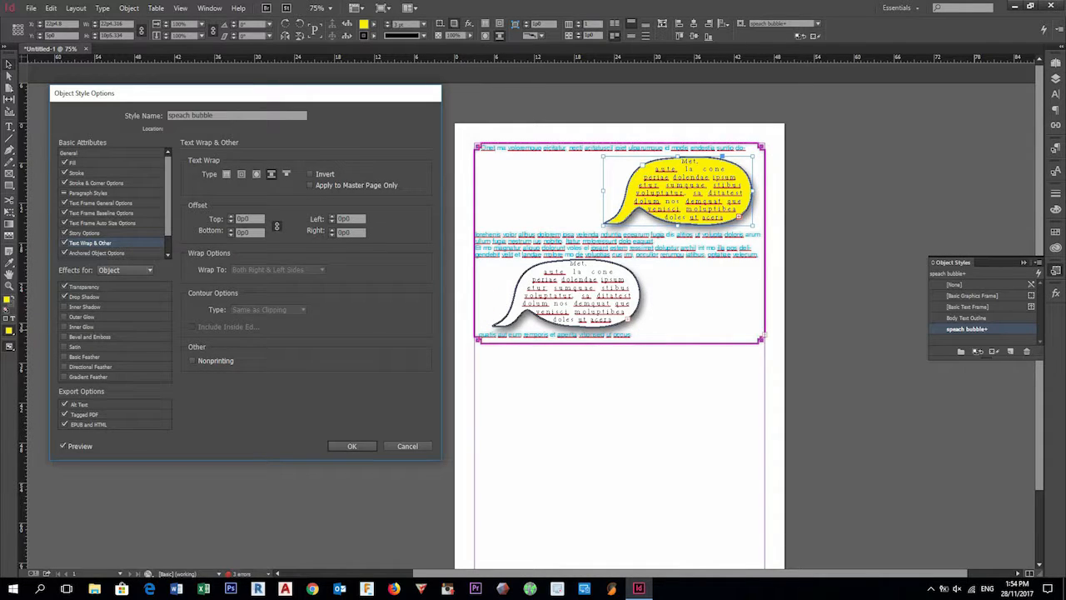
left_click(285, 174)
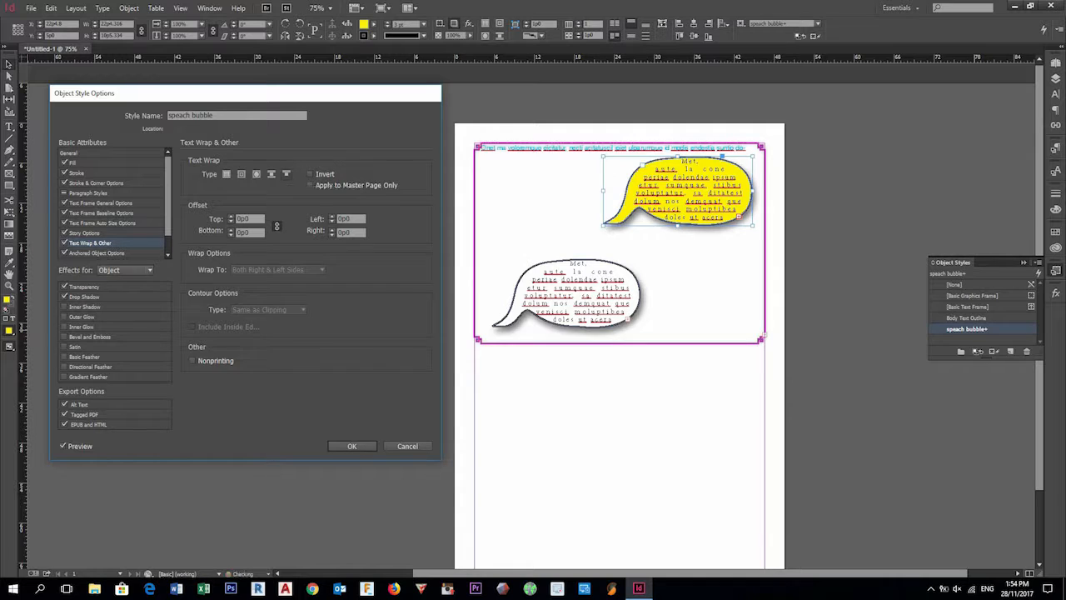
left_click(256, 174)
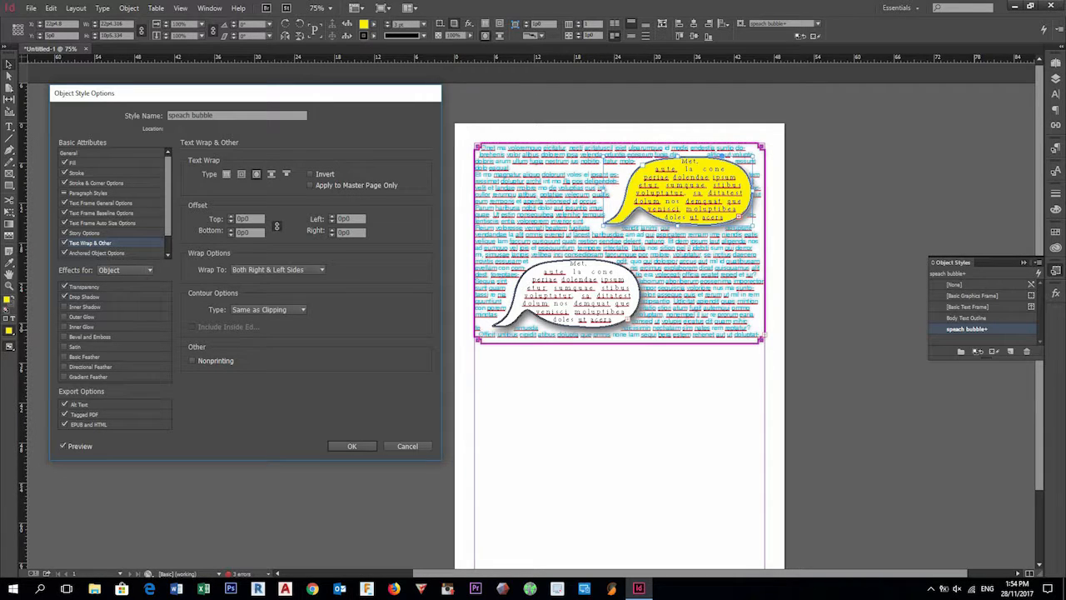
Try wrapping text to the right side, left side and largest area in the speach bubble style, and restore Both Right & Left Sides
left_click(275, 269)
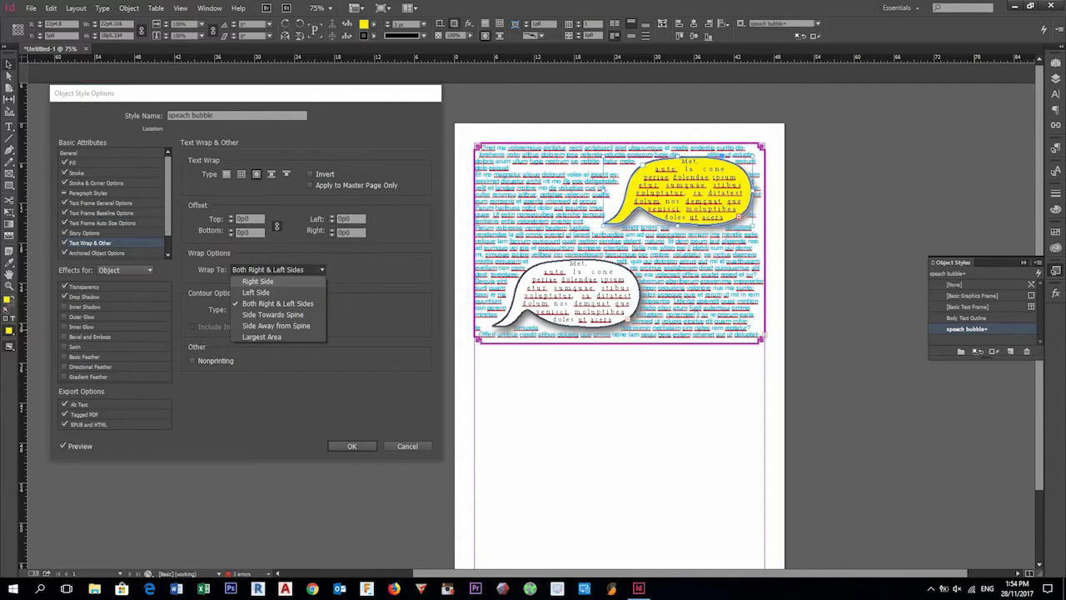
left_click(257, 280)
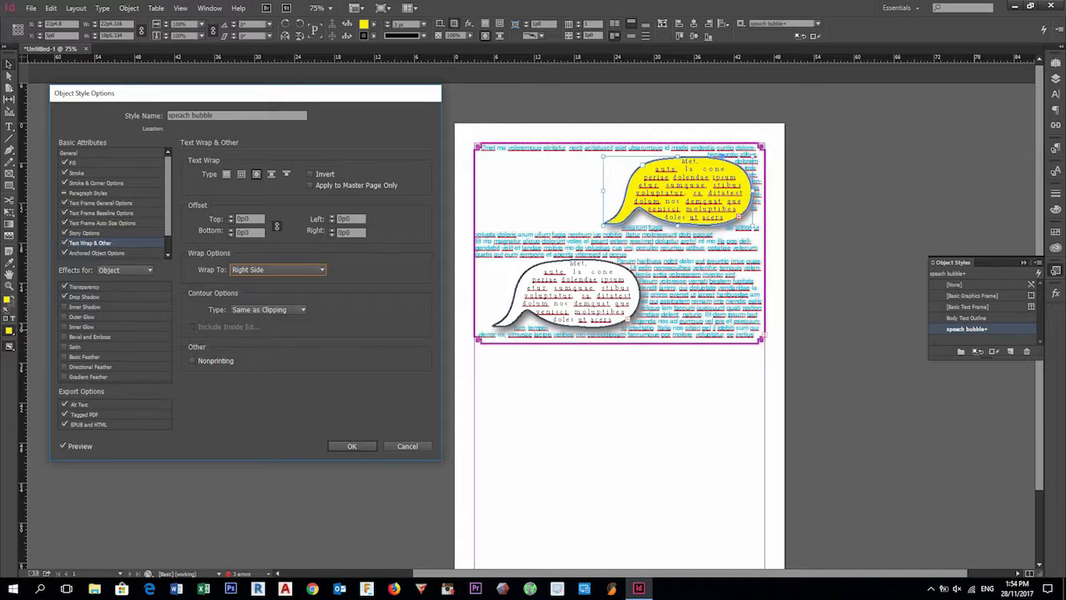
left_click(274, 269)
left_click(254, 290)
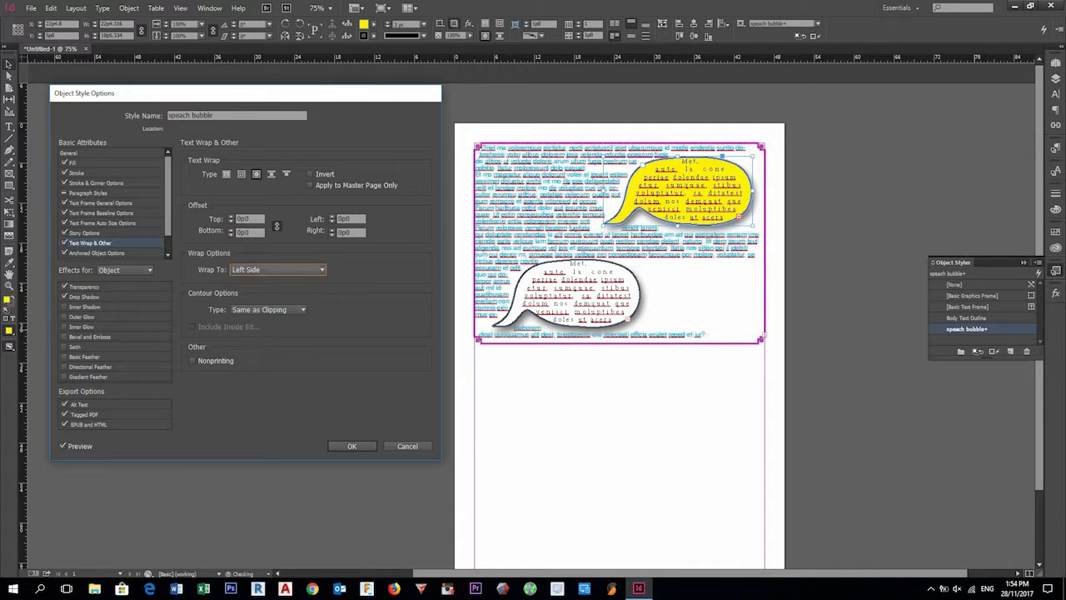
left_click(275, 269)
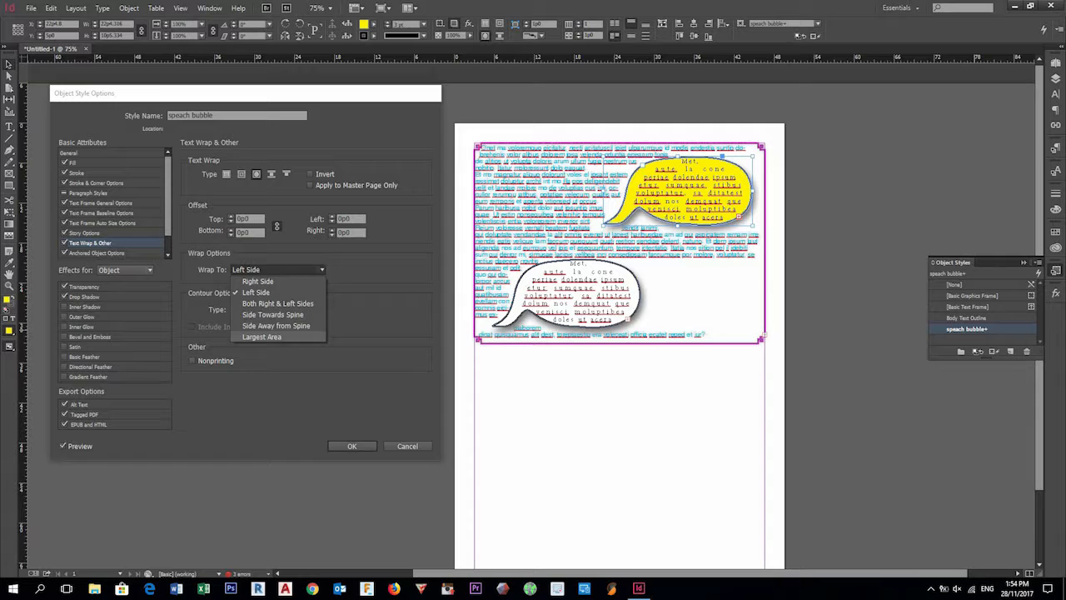
left_click(262, 337)
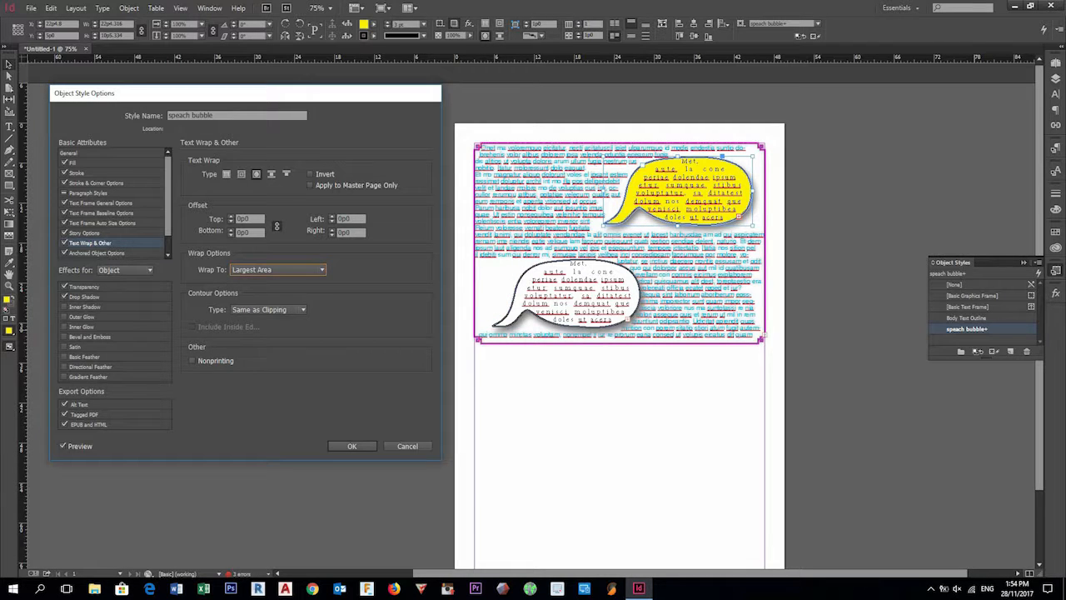
left_click(275, 269)
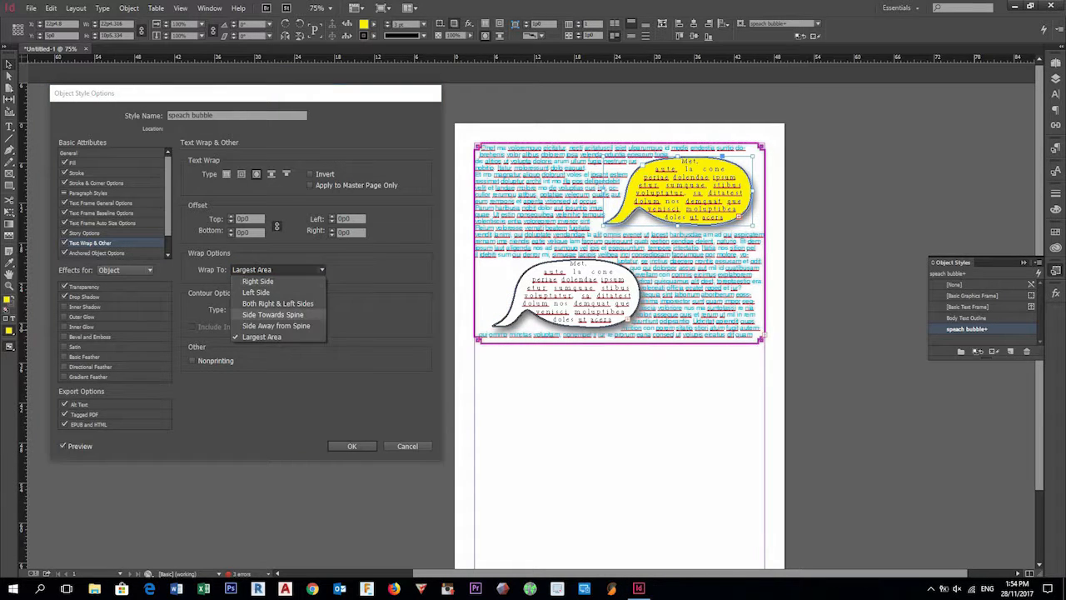
left_click(278, 303)
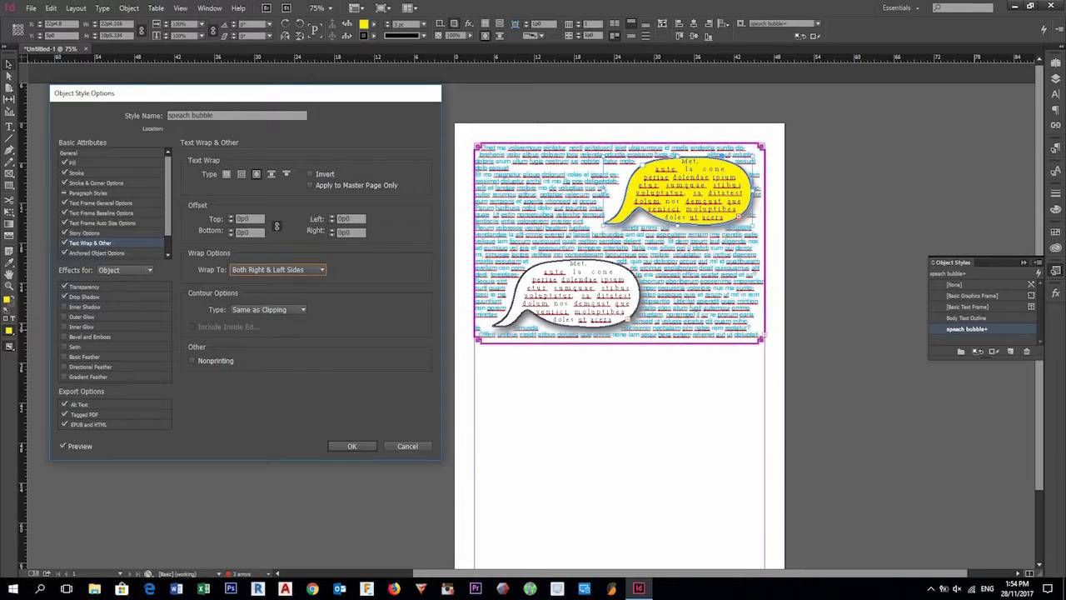
Try the Detect Edges and Graphic Frame contour types, restore Same as Clipping, and accept the object style options
left_click(278, 309)
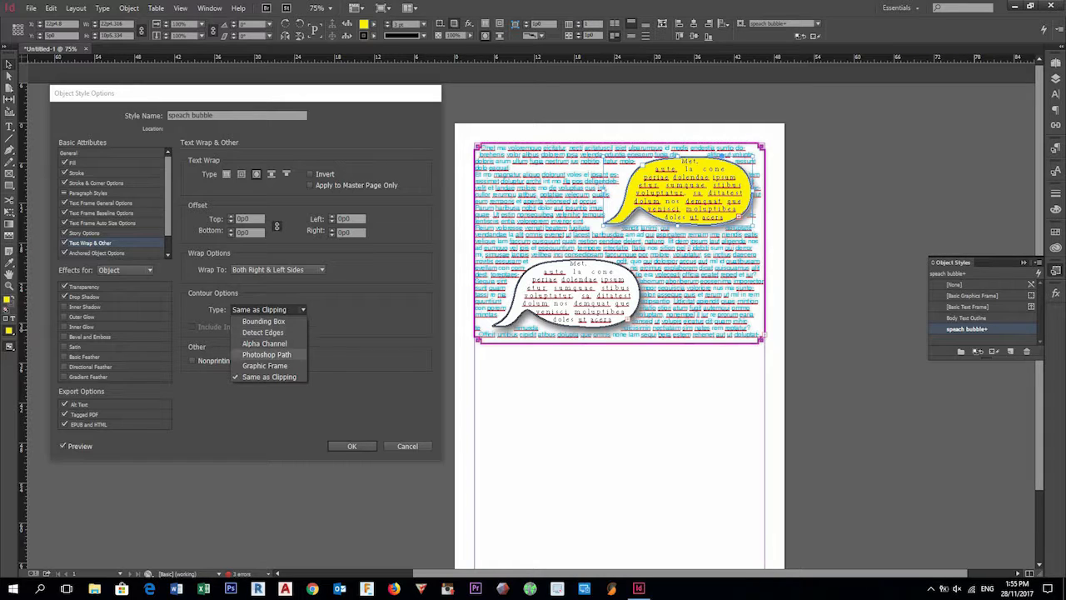
left_click(263, 332)
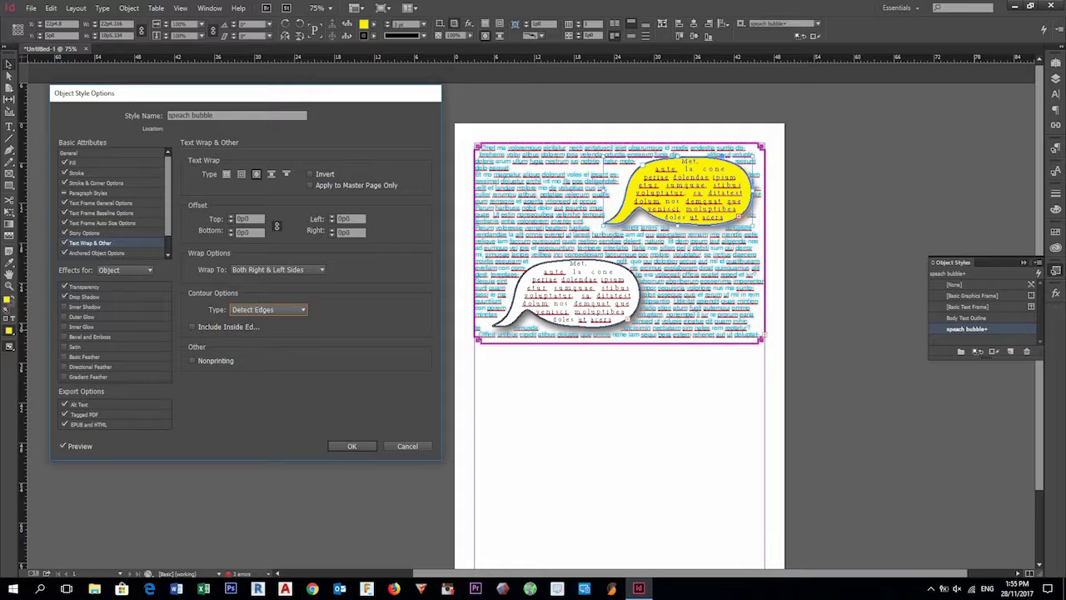
left_click(275, 309)
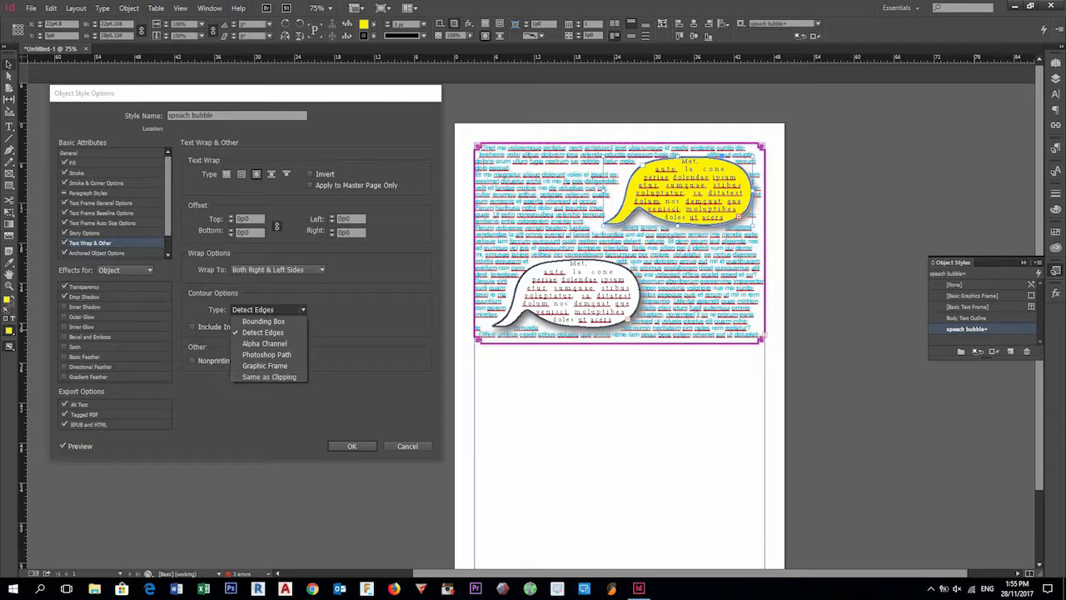
left_click(264, 366)
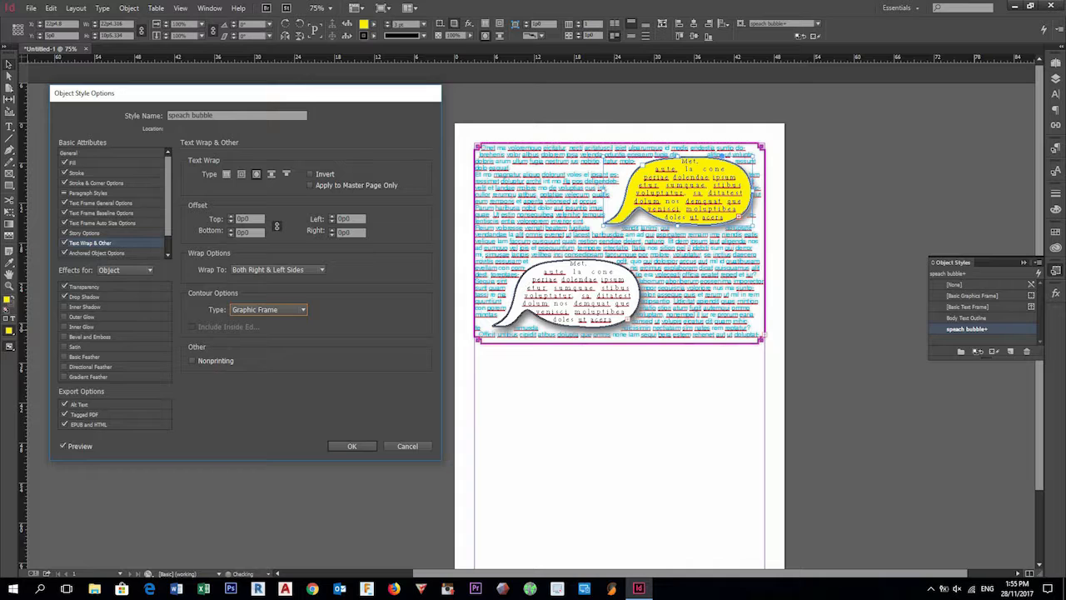
left_click(266, 309)
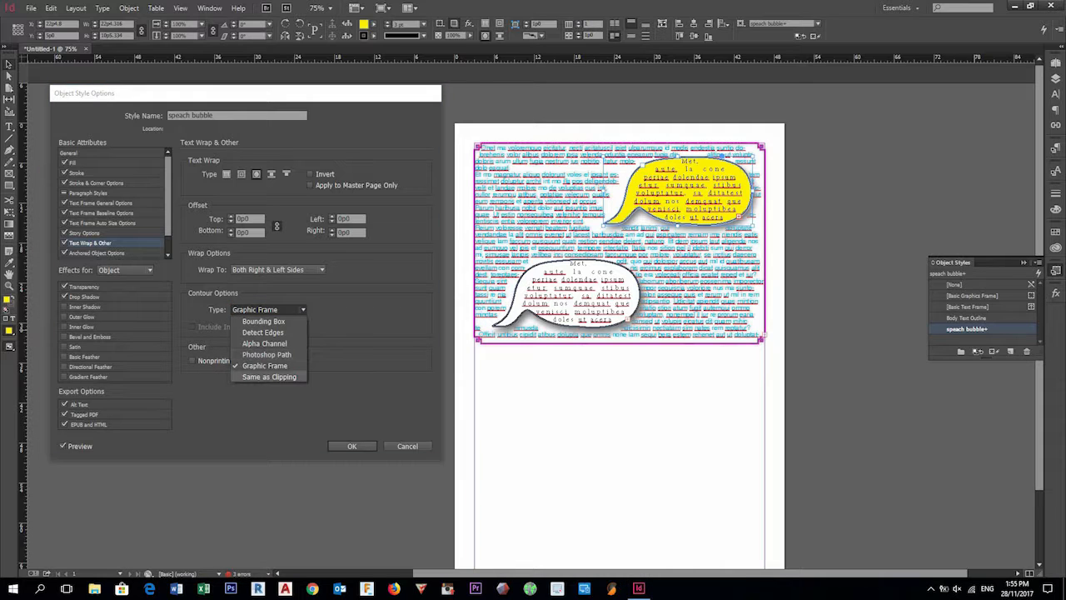
left_click(269, 376)
left_click(352, 447)
left_click(433, 433)
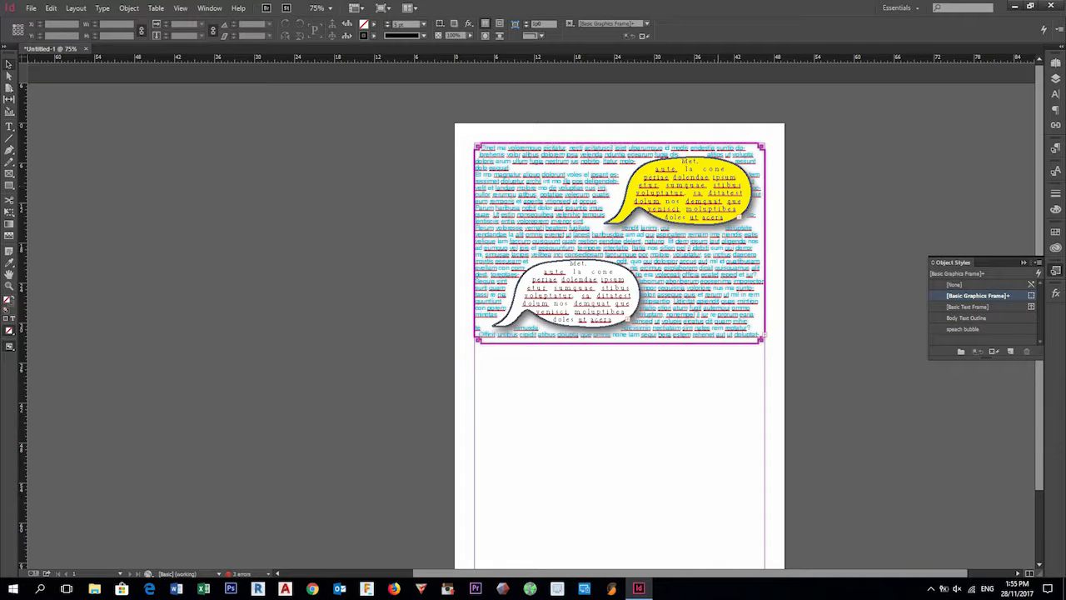
Try moving the yellow speech bubble out of the body text frame and cancel the move
left_click_drag(721, 207, 331, 461)
key("Escape")
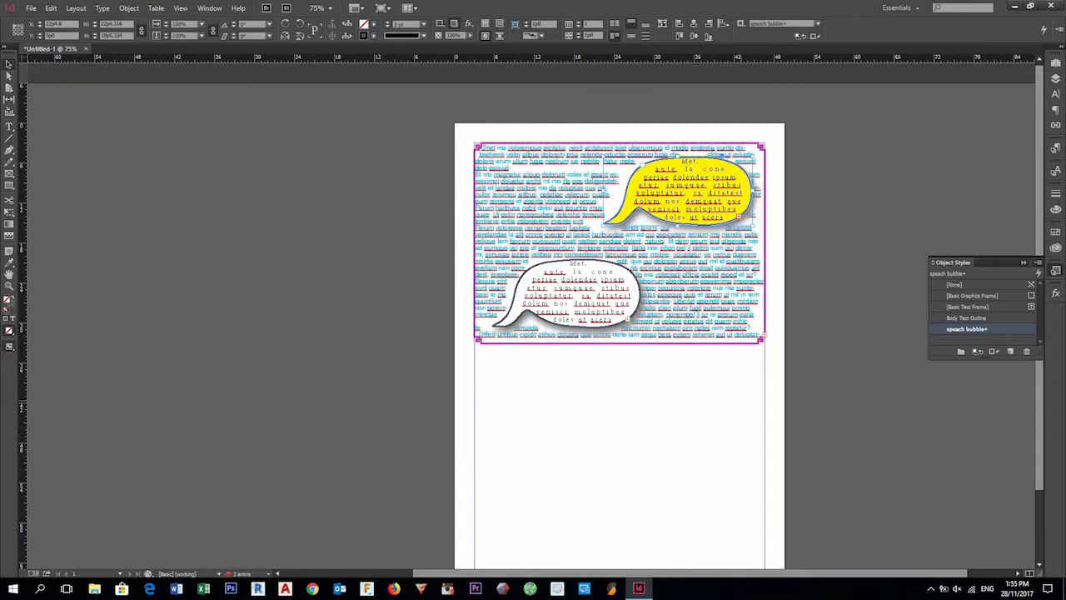
left_click(798, 375)
Draw an open wavy curve with the Pen tool across the empty lower half of the page
scroll(798, 374, "down", 1)
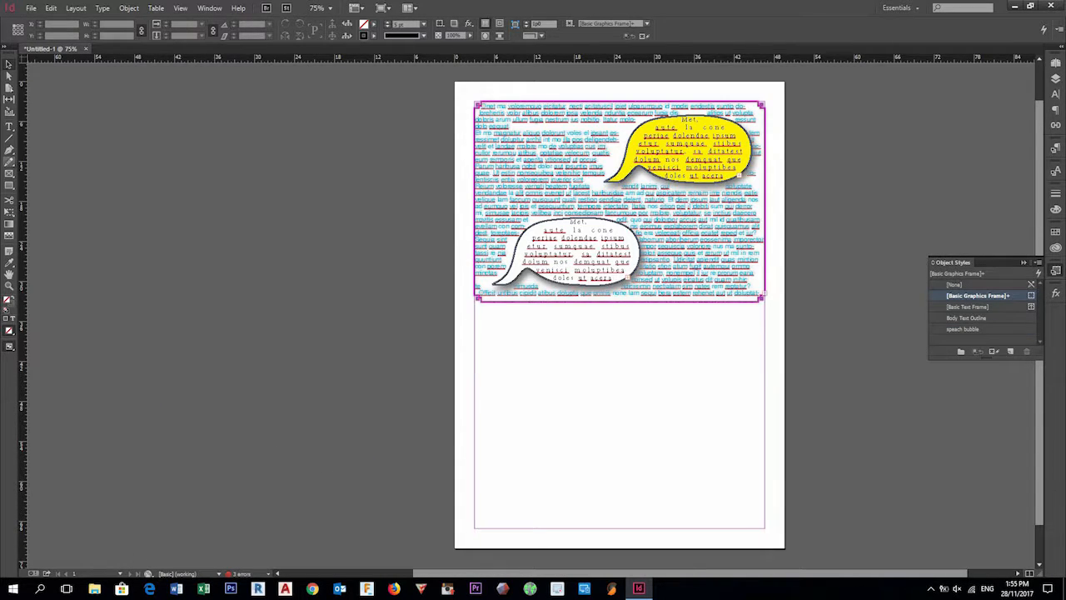
left_click(9, 149)
left_click(482, 418)
left_click_drag(527, 400, 552, 414)
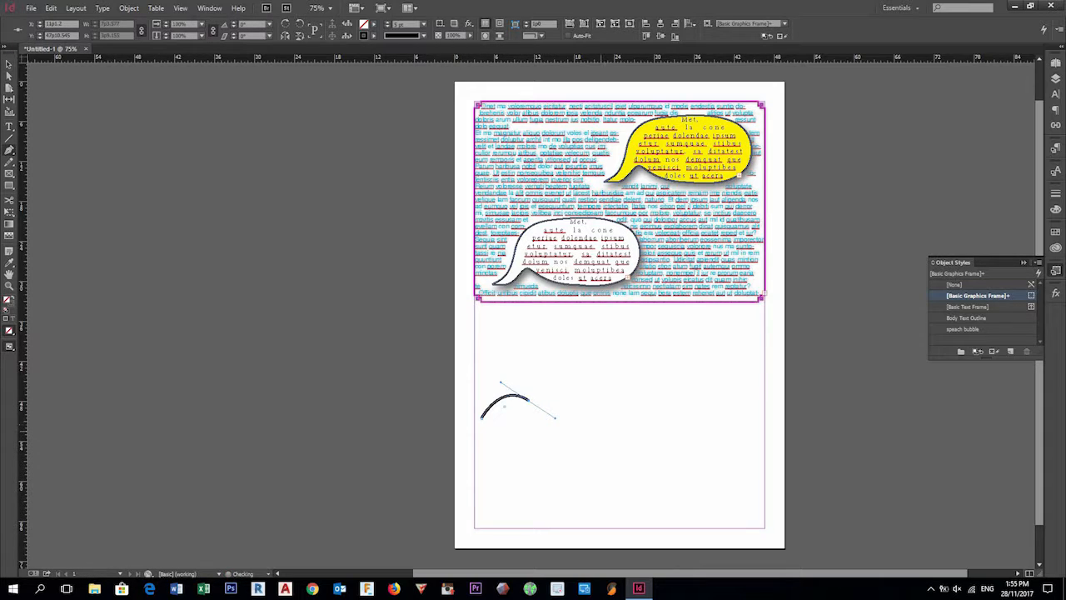
left_click_drag(612, 435, 641, 435)
left_click_drag(712, 394, 751, 394)
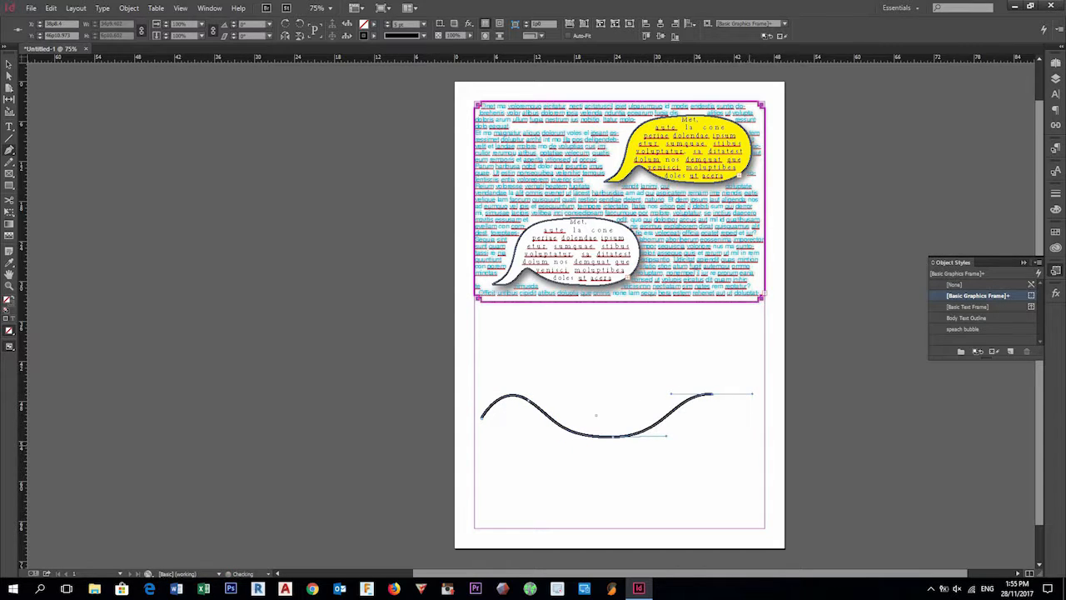
Continue the wavy path at its right end into an inward-curling spiral
left_click(750, 460)
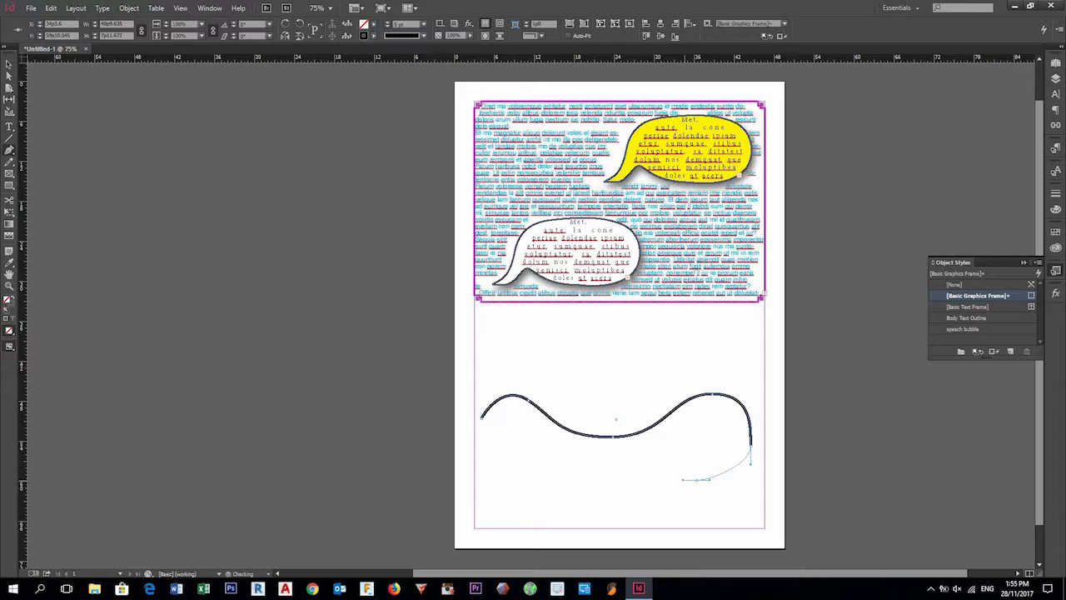
left_click(696, 480)
left_click(676, 450)
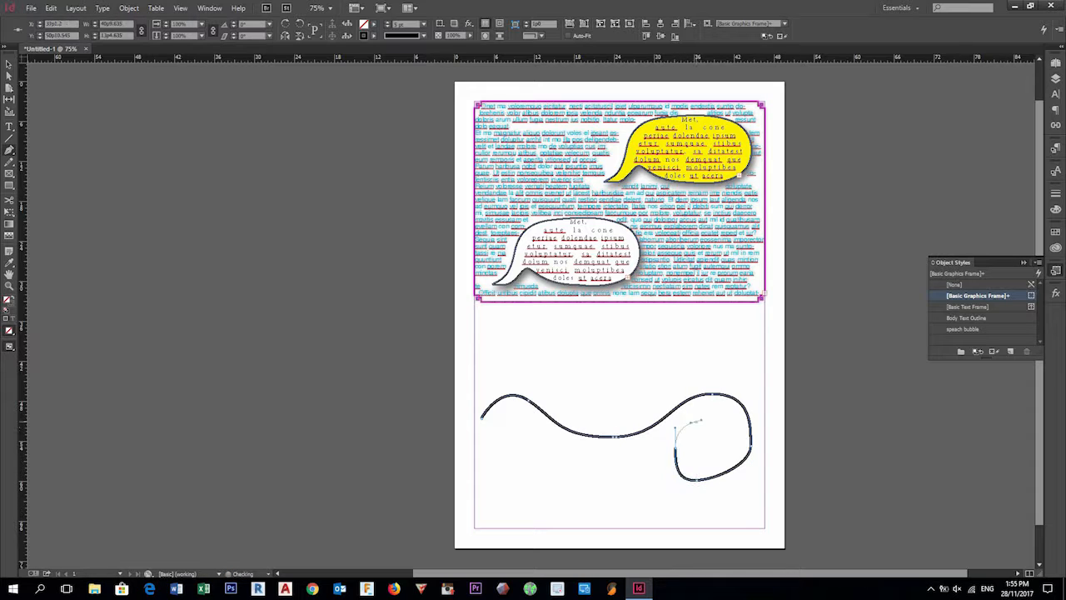
left_click(676, 422)
left_click(731, 432)
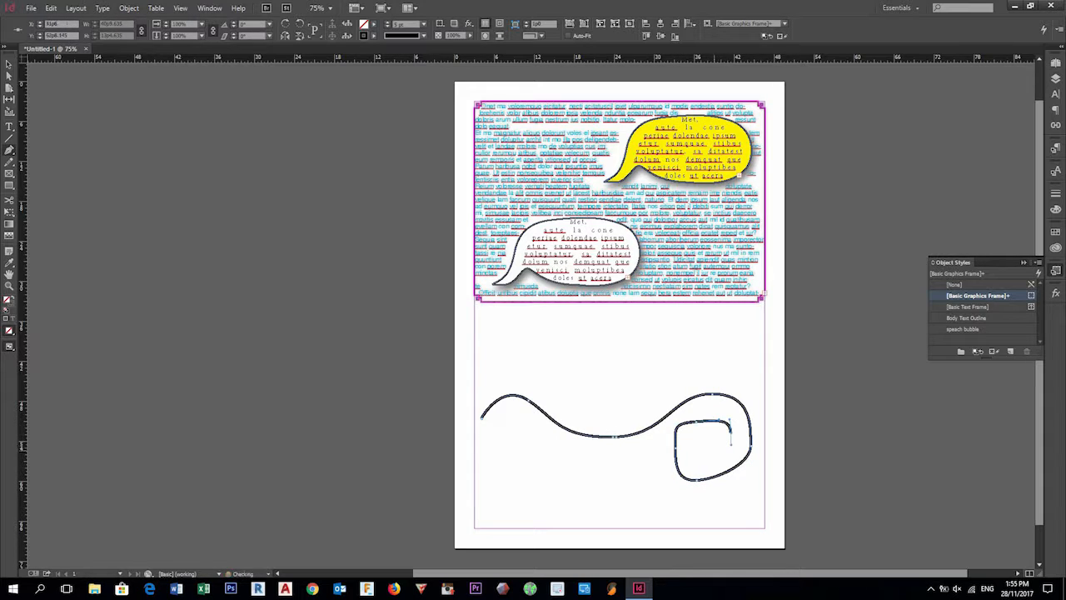
left_click(715, 451)
Convert the spiral-ended curve into a type path with the Type on a Path tool and fill it with placeholder text
left_click(9, 127)
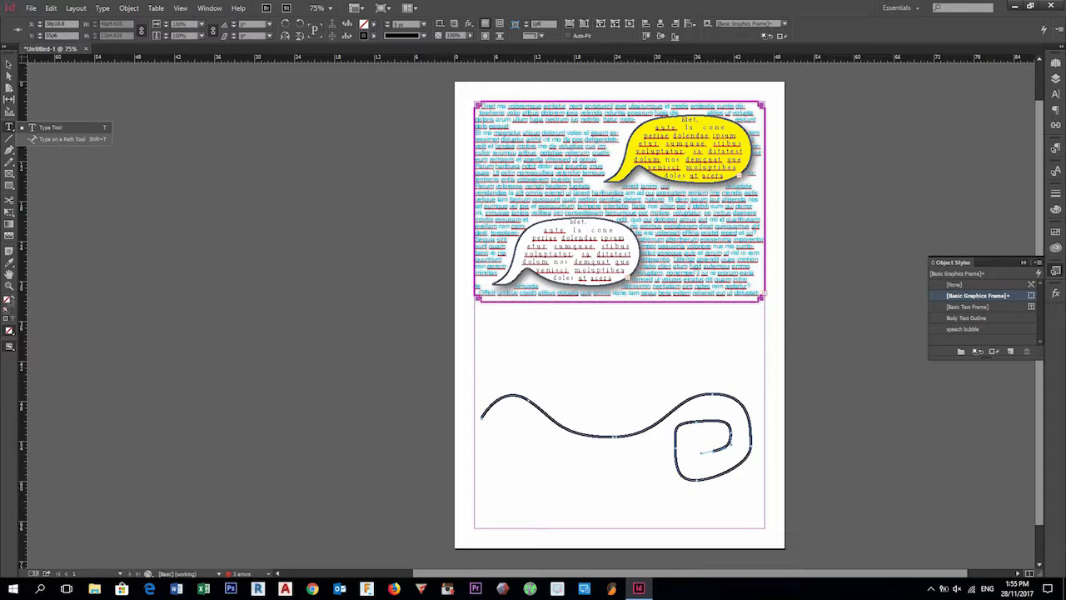
left_click(63, 139)
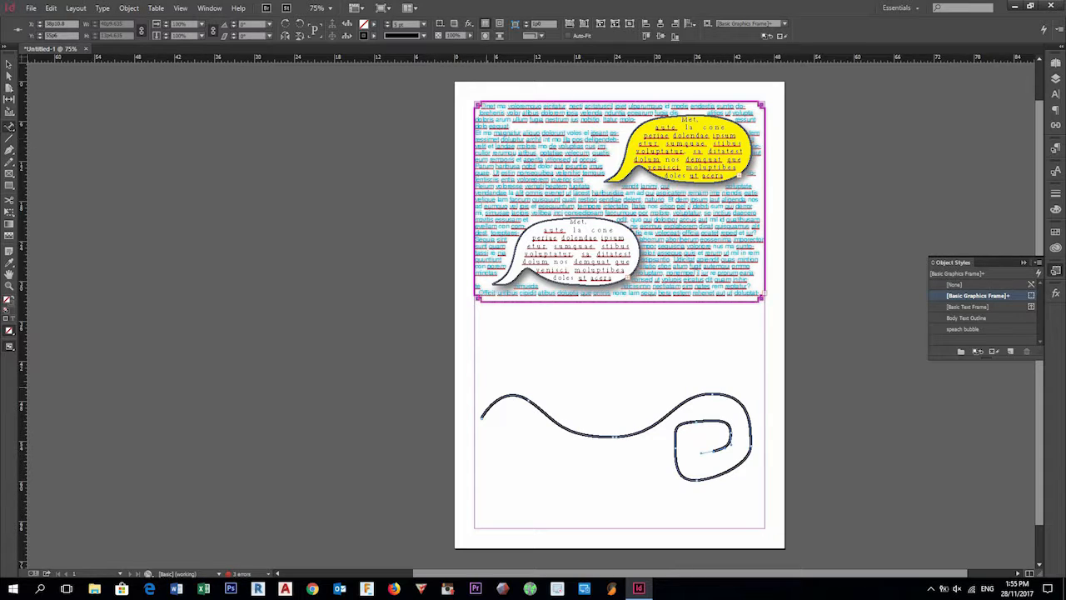
left_click(501, 398)
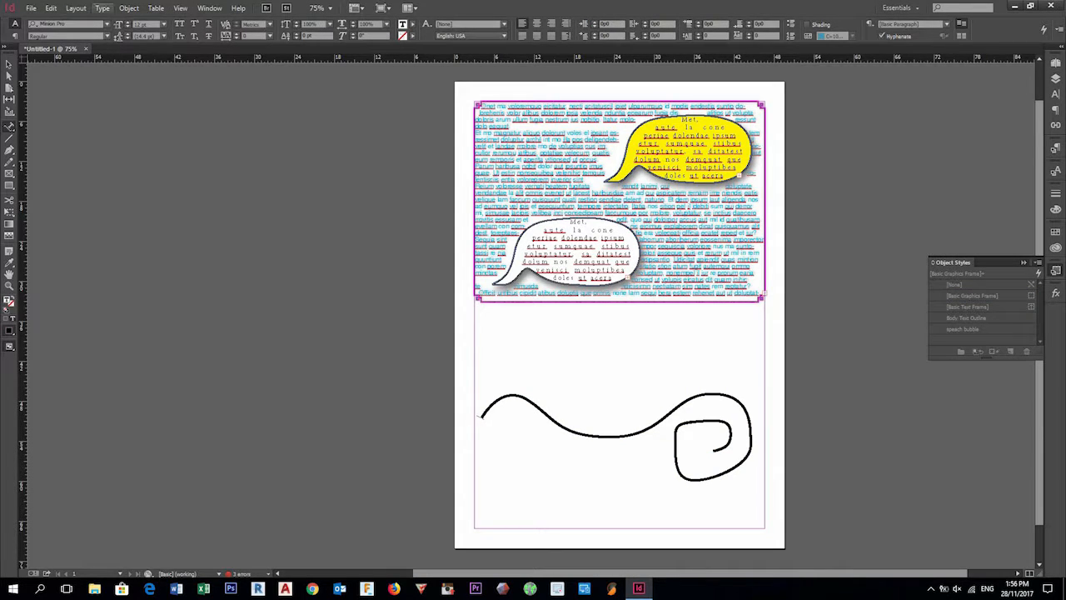
left_click(102, 8)
left_click(145, 349)
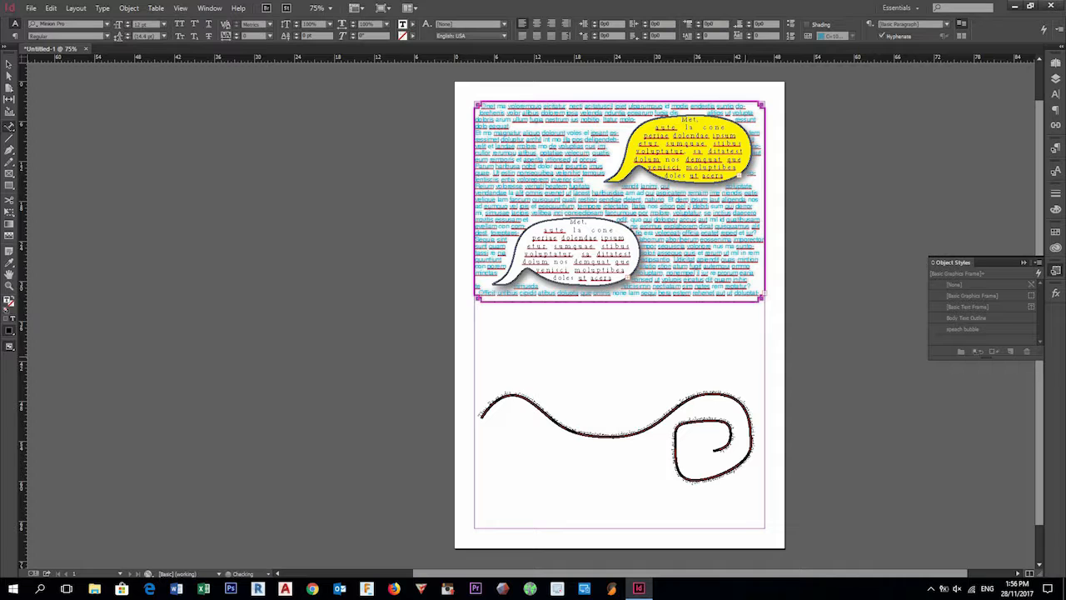
scroll(670, 436, "up", 5)
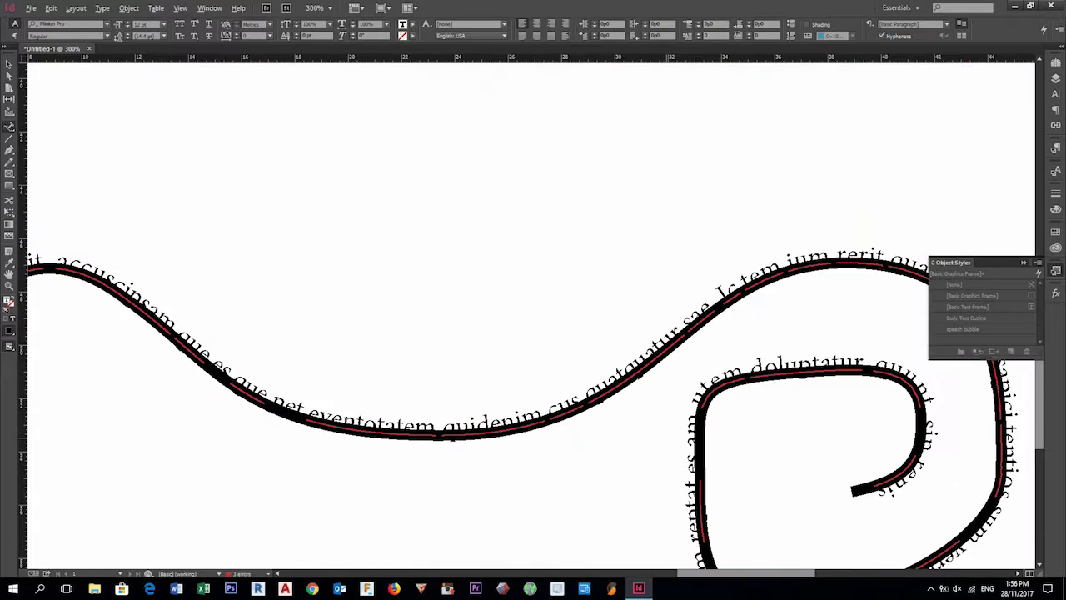
scroll(669, 435, "down", 3)
Select all the text on the path and enlarge it to 23 pt
key("v")
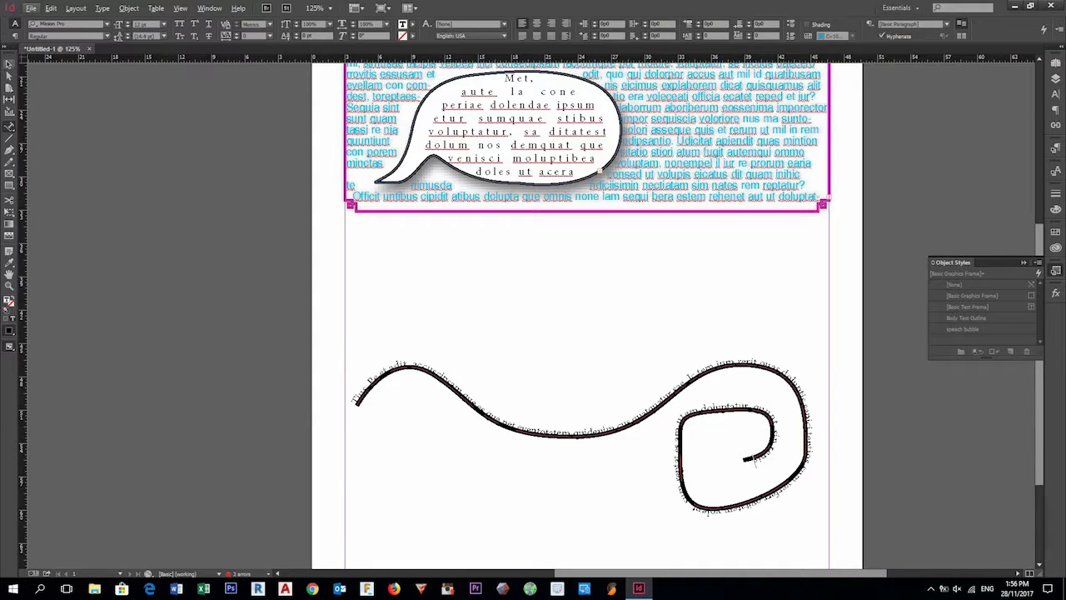
key("ctrl+a")
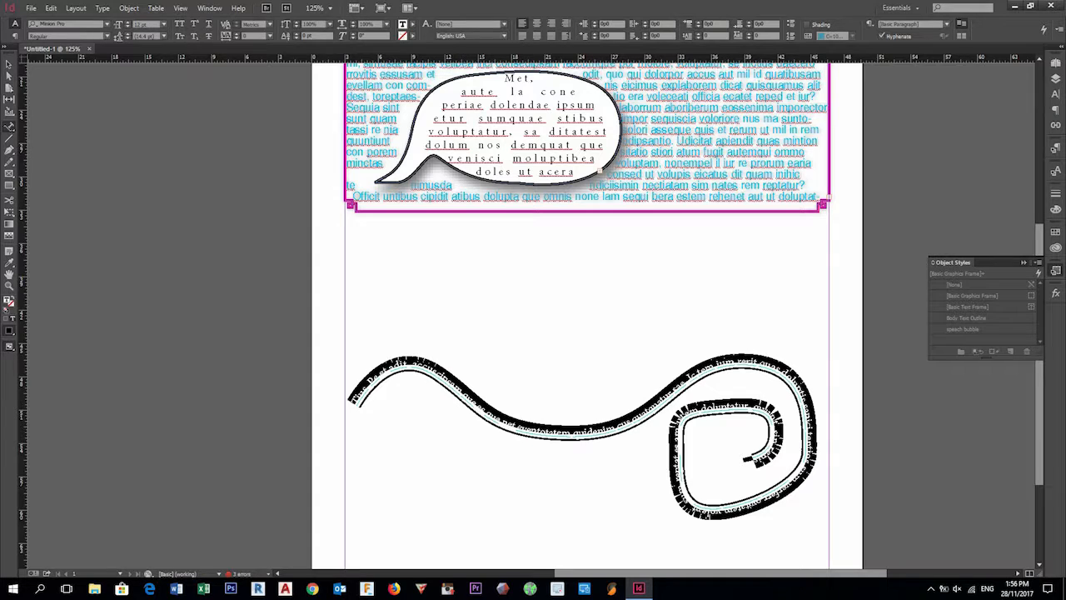
key("ctrl+shift+period")
key("ctrl+shift+period")
key("ctrl+shift+period")
key("ctrl+shift+period")
key("ctrl+shift+period")
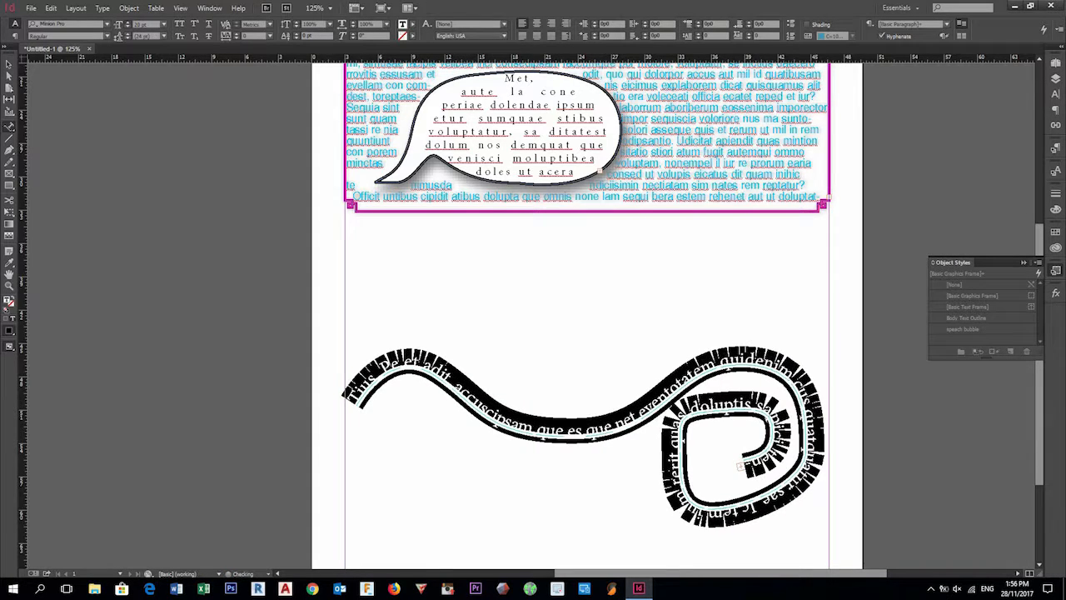
key("ctrl+shift+period")
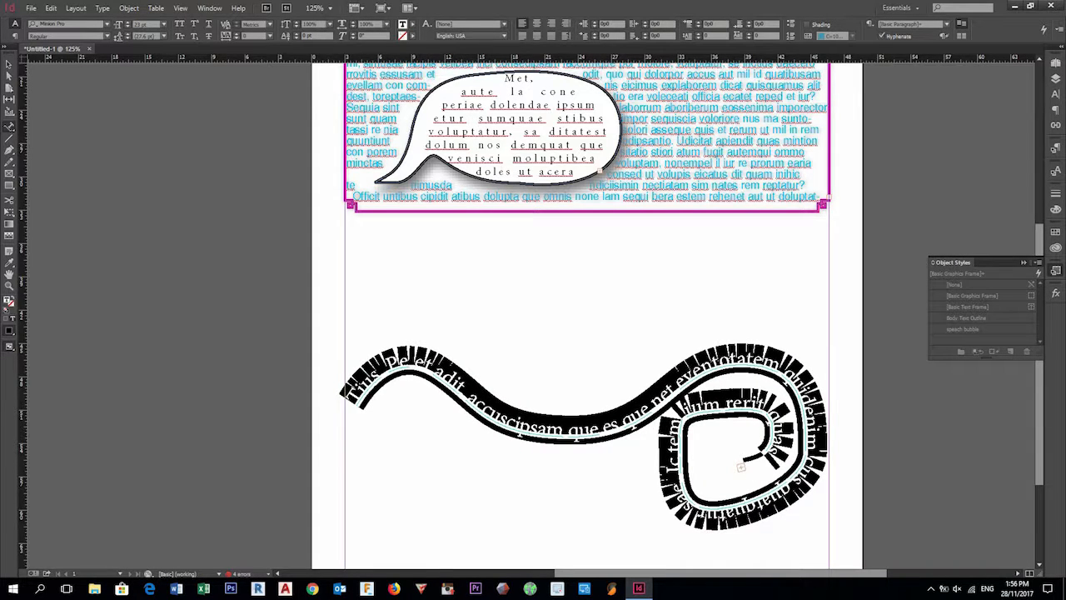
Set the path text's fill color to the C=100 M=0 Y=0 K=0 swatch
left_click(309, 36)
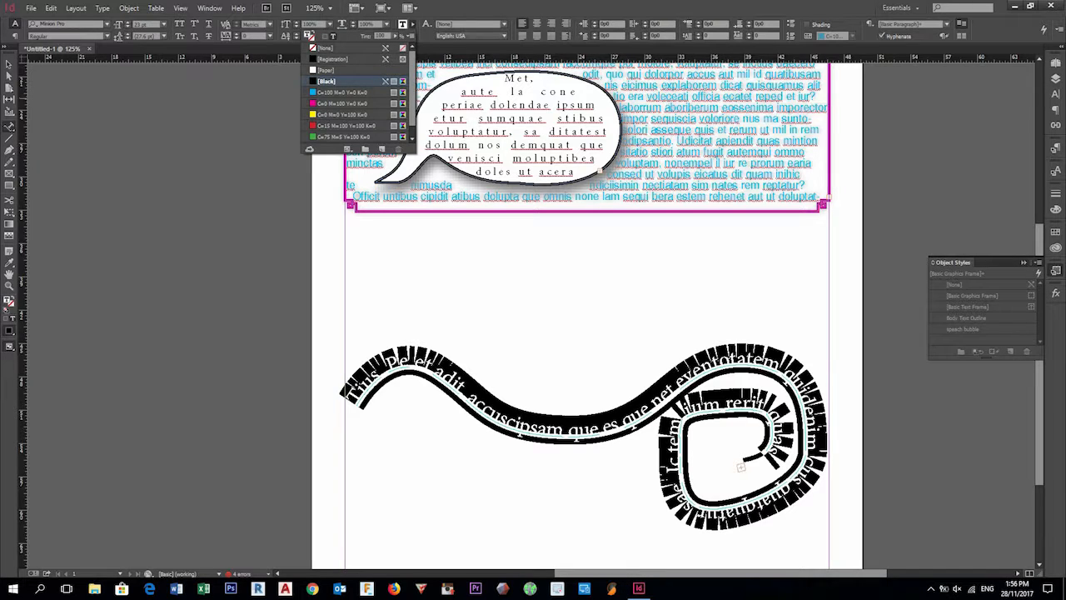
left_click(345, 92)
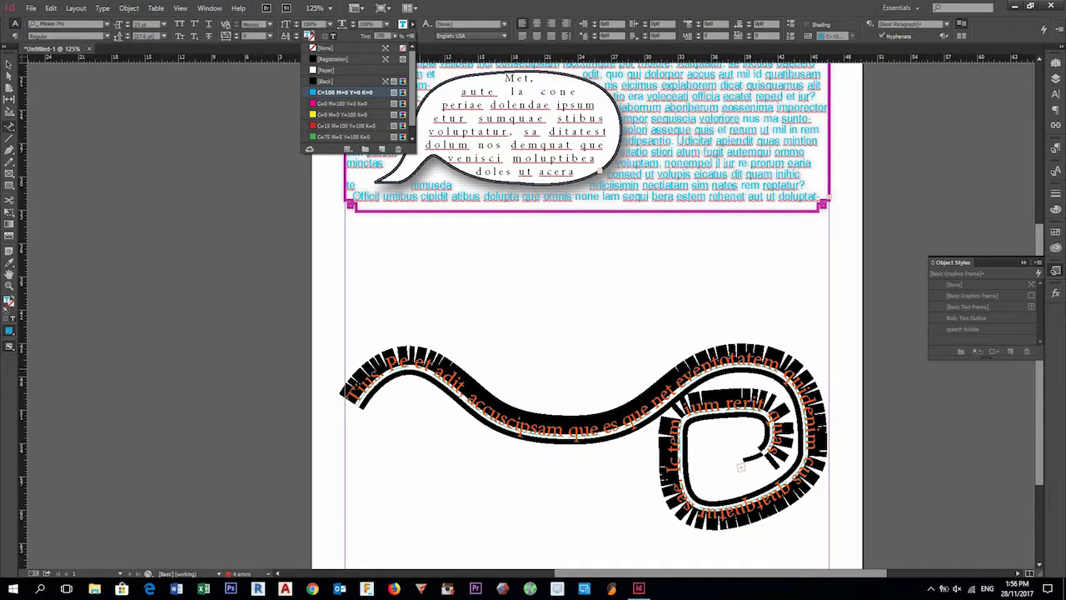
left_click(425, 363)
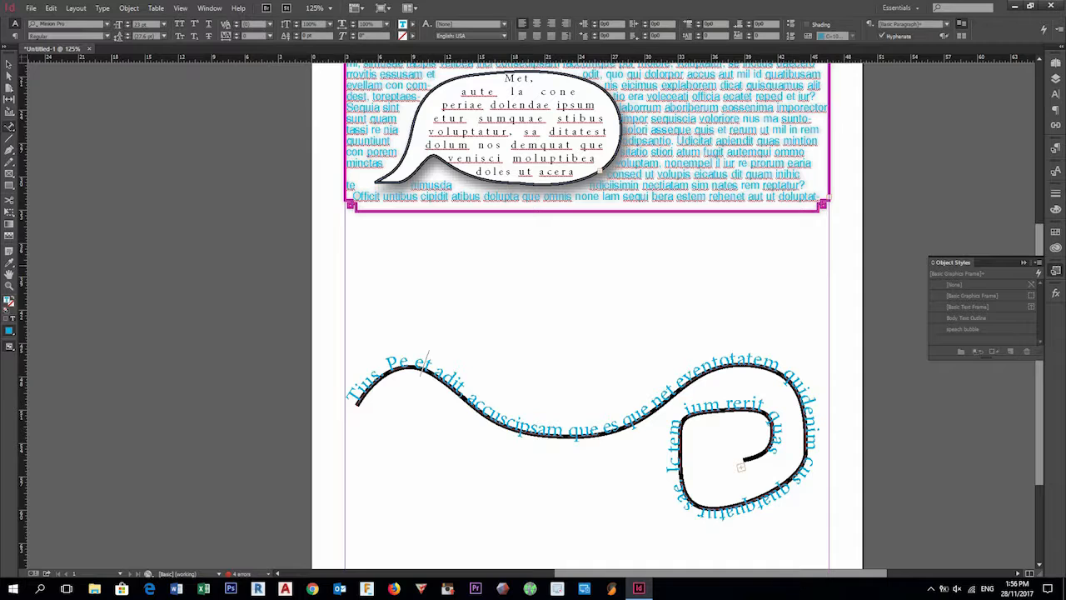
Select the type path, reduce its stroke weight to 1 pt, and deselect it
key("Escape")
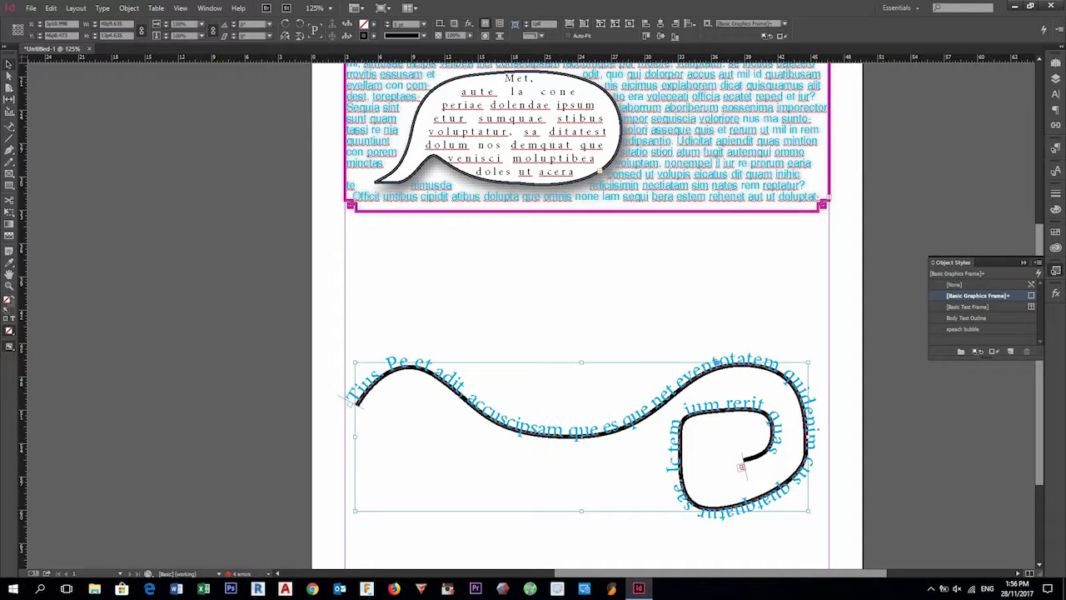
left_click(387, 27)
left_click(387, 26)
left_click(387, 27)
left_click(387, 27)
left_click(387, 26)
left_click(387, 22)
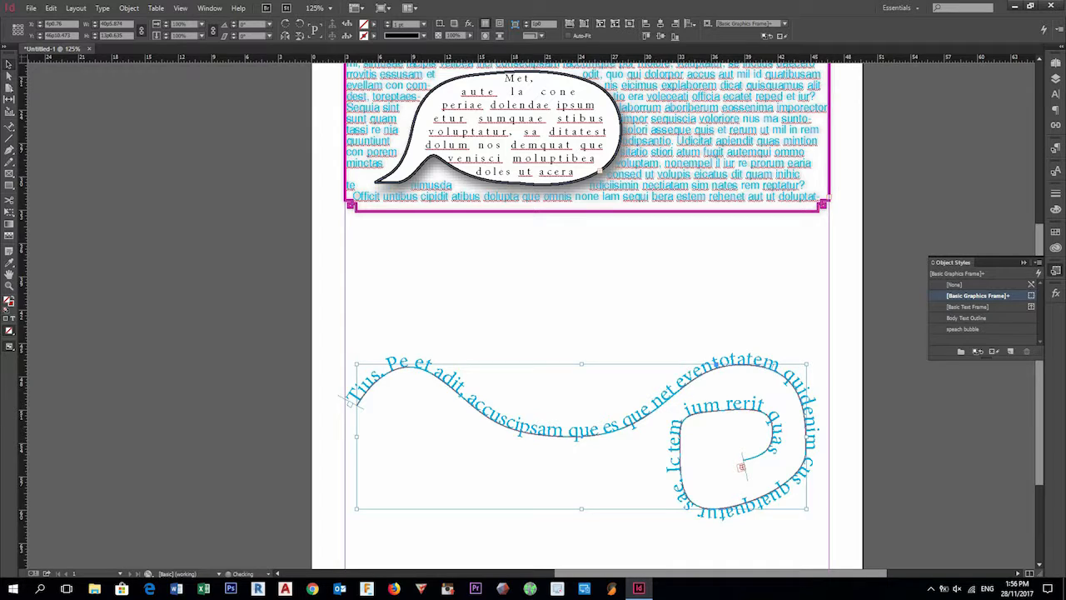
left_click(570, 336)
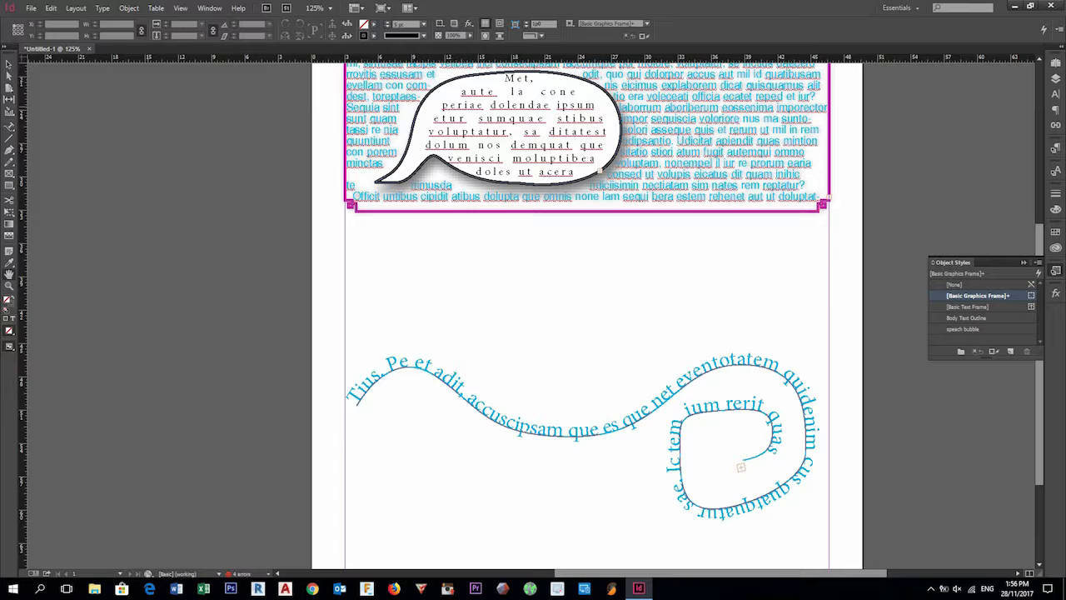
Check the page and its curved path text in Preview screen mode, and return to Normal mode
left_click(180, 8)
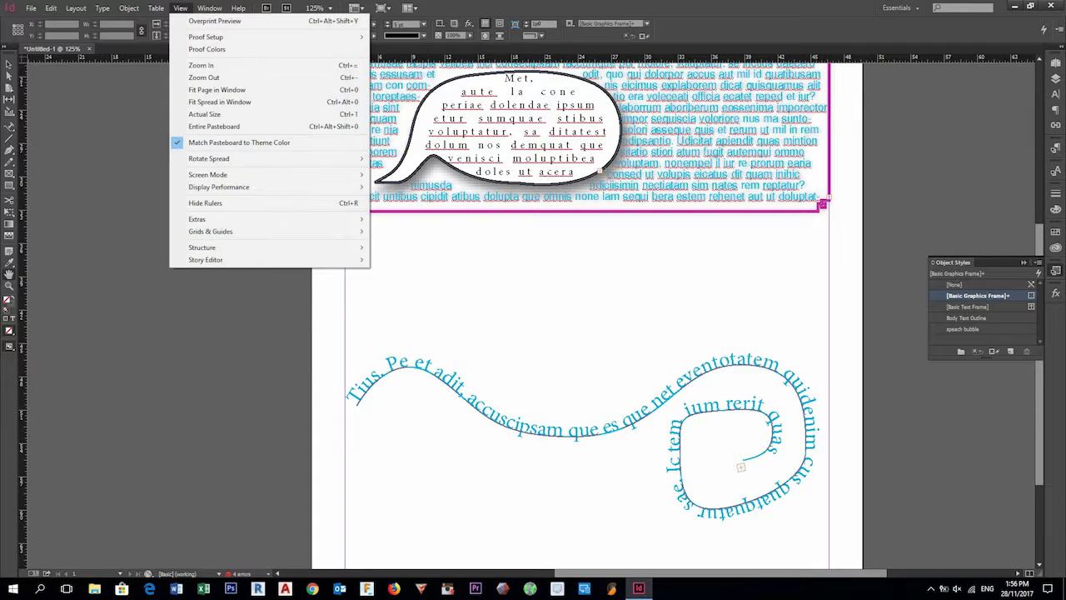
mouse_move(275, 175)
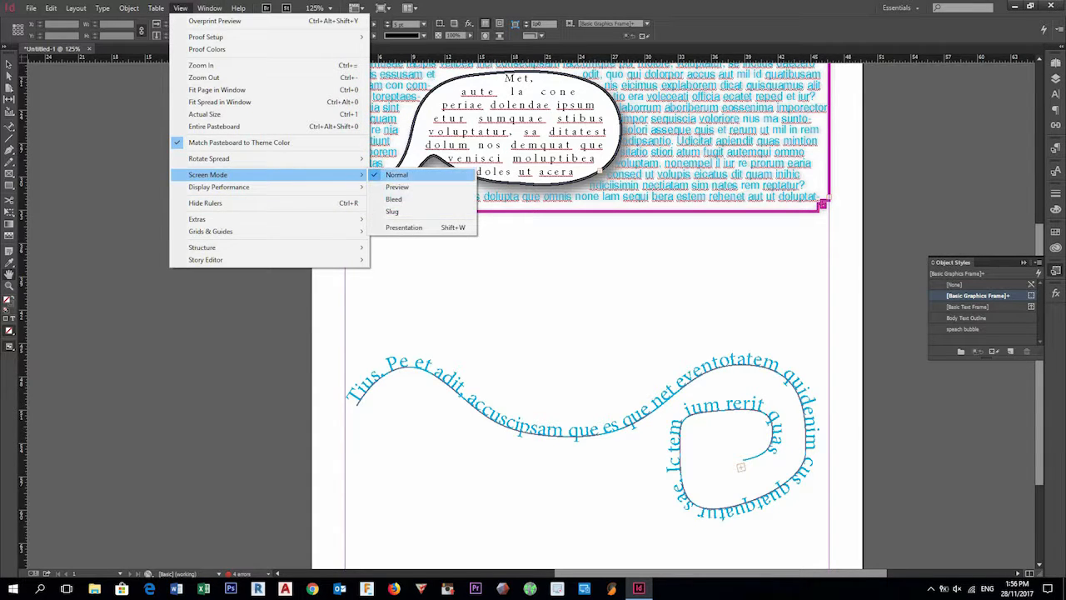
left_click(396, 186)
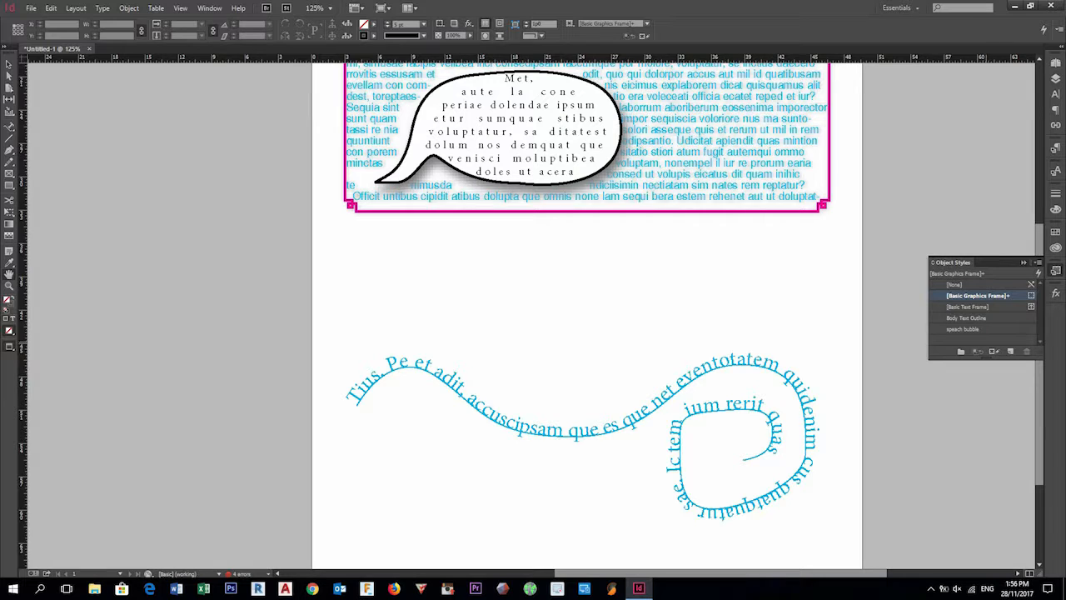
left_click_drag(720, 334, 633, 239)
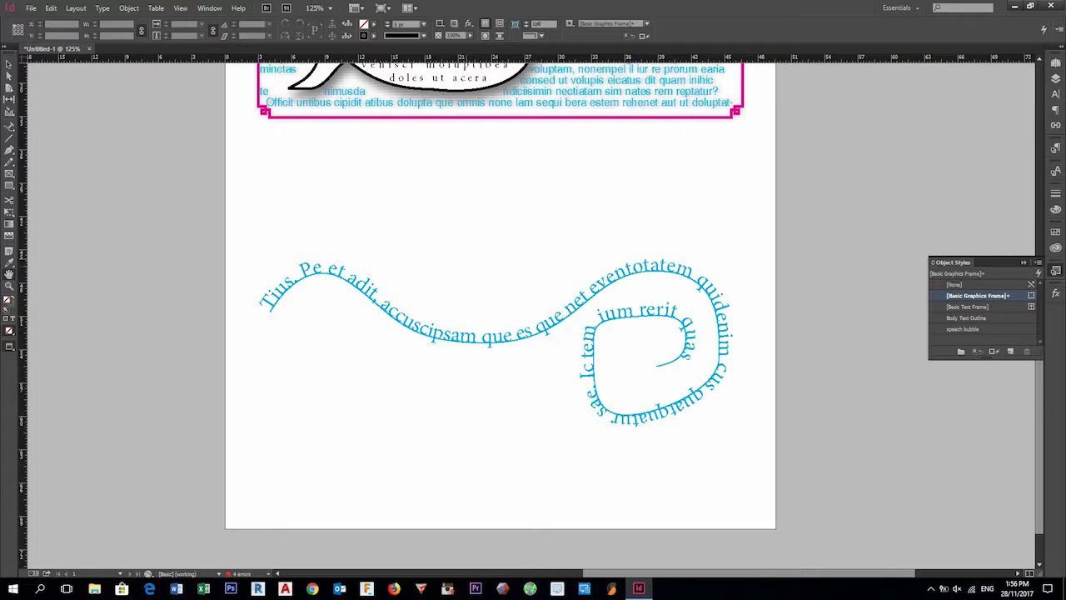
left_click(209, 8)
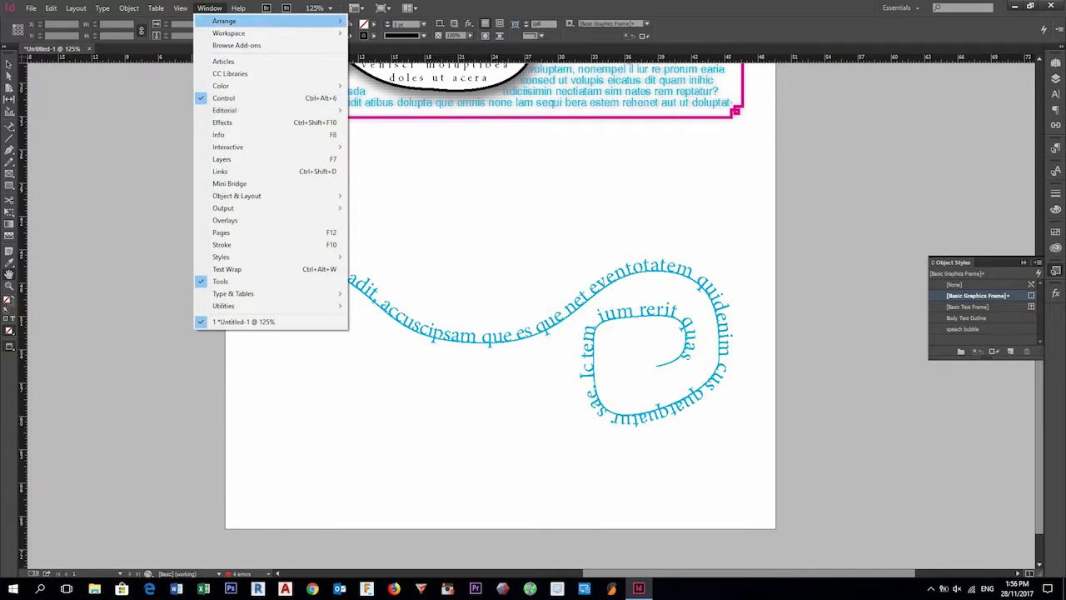
mouse_move(180, 8)
mouse_move(208, 175)
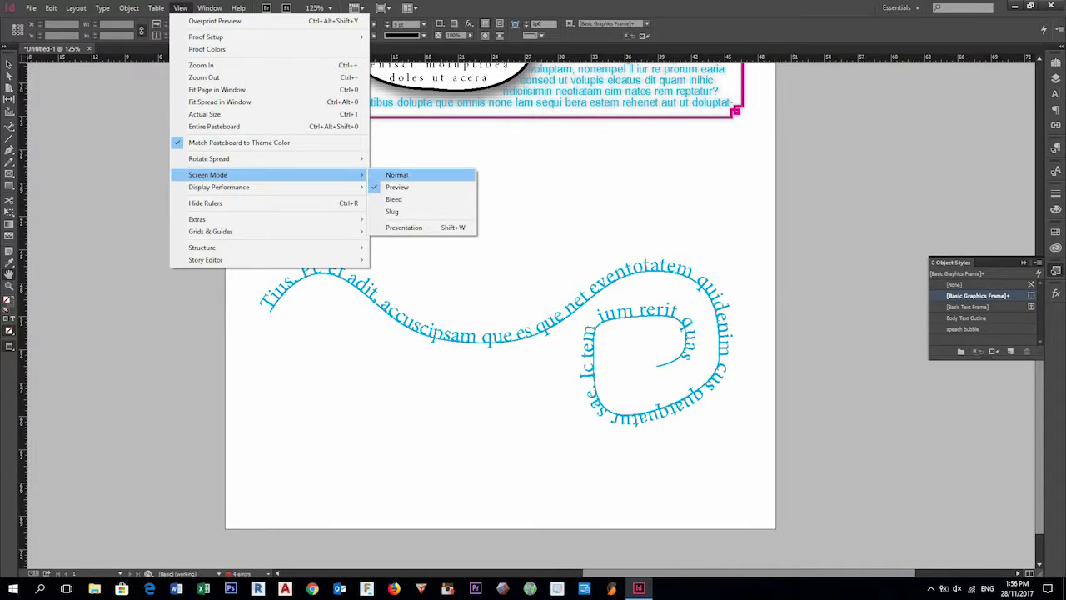
left_click(397, 175)
Draw a circle about 11p0 in diameter with the Ellipse tool, in the space above the curved path text
key("ctrl+minus")
key("ctrl+minus")
key("ctrl+minus")
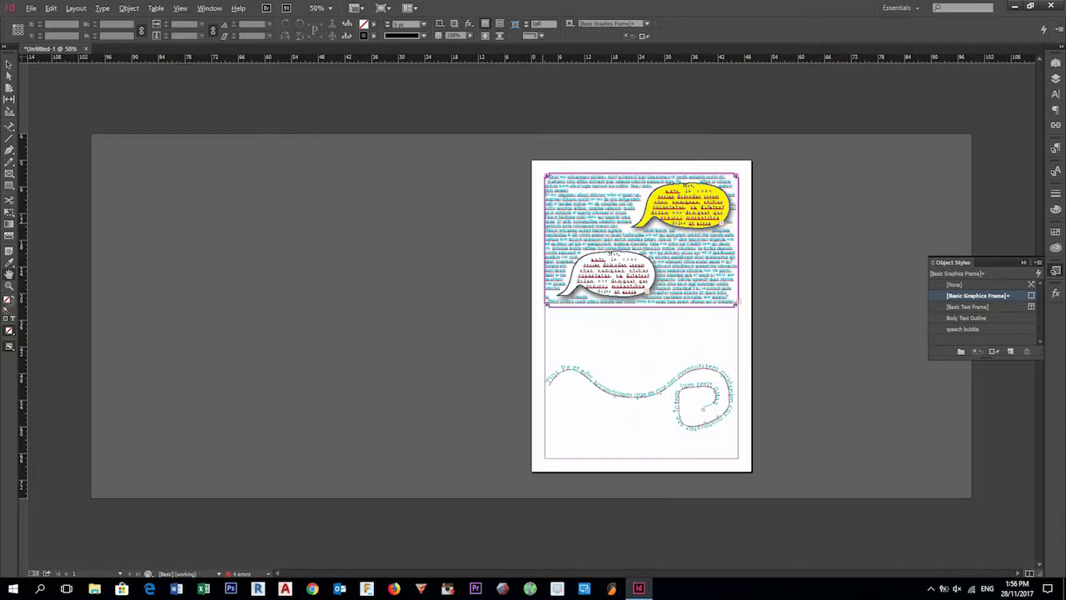
scroll(354, 233, "up", 2)
scroll(836, 279, "down", 2)
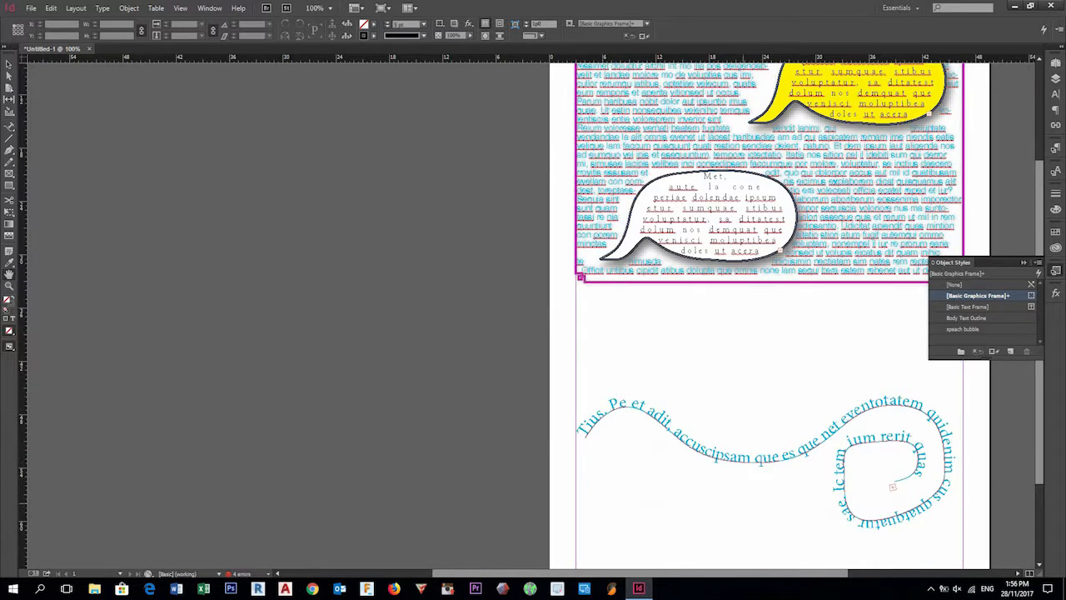
scroll(533, 317, "right", 3)
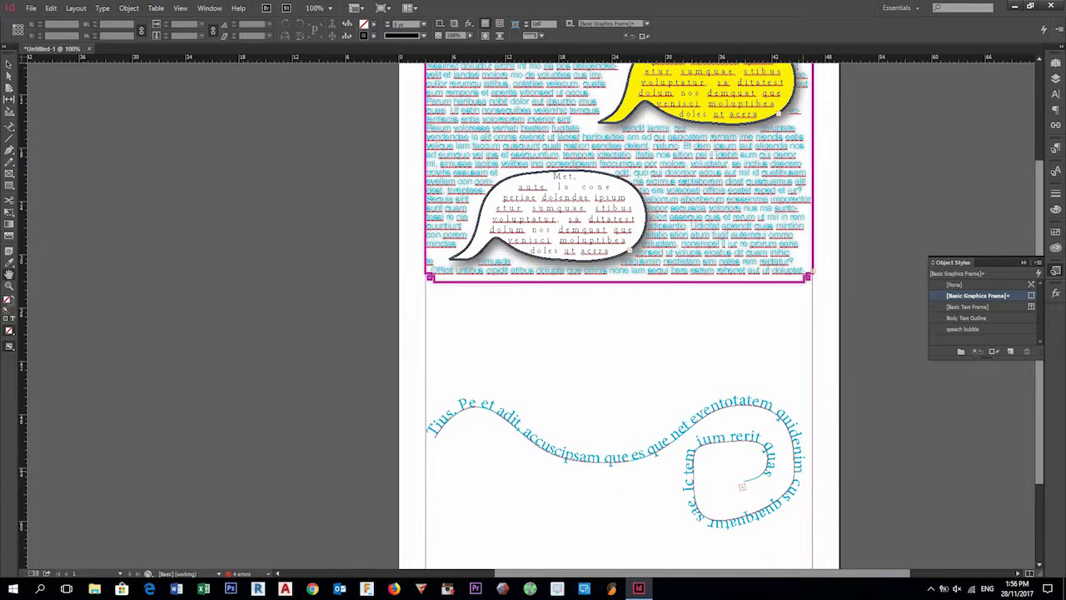
scroll(620, 317, "up", 2)
scroll(522, 278, "down", 1)
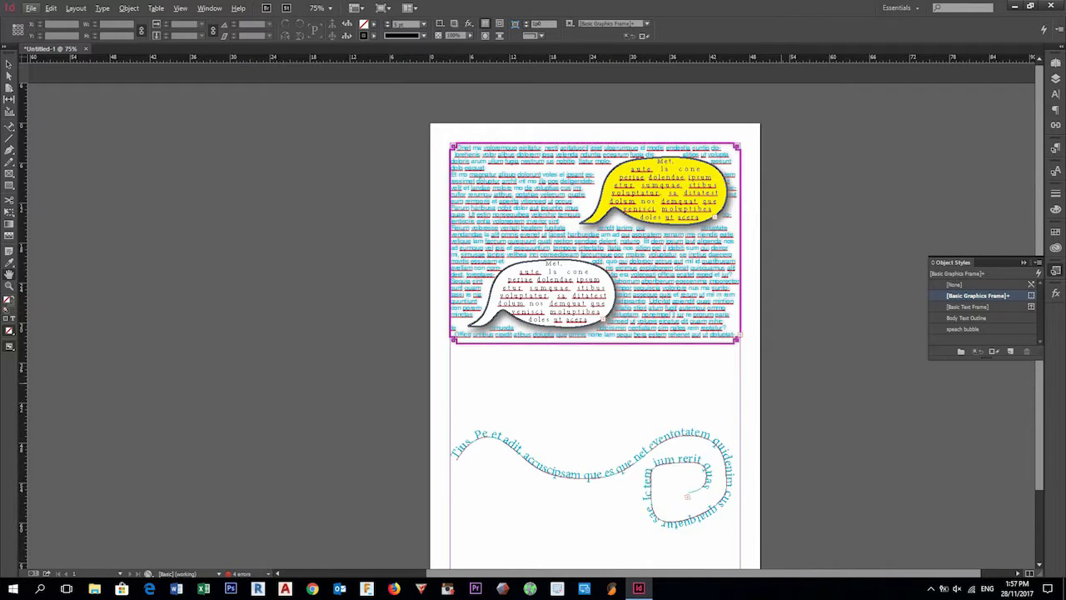
scroll(776, 380, "down", 1)
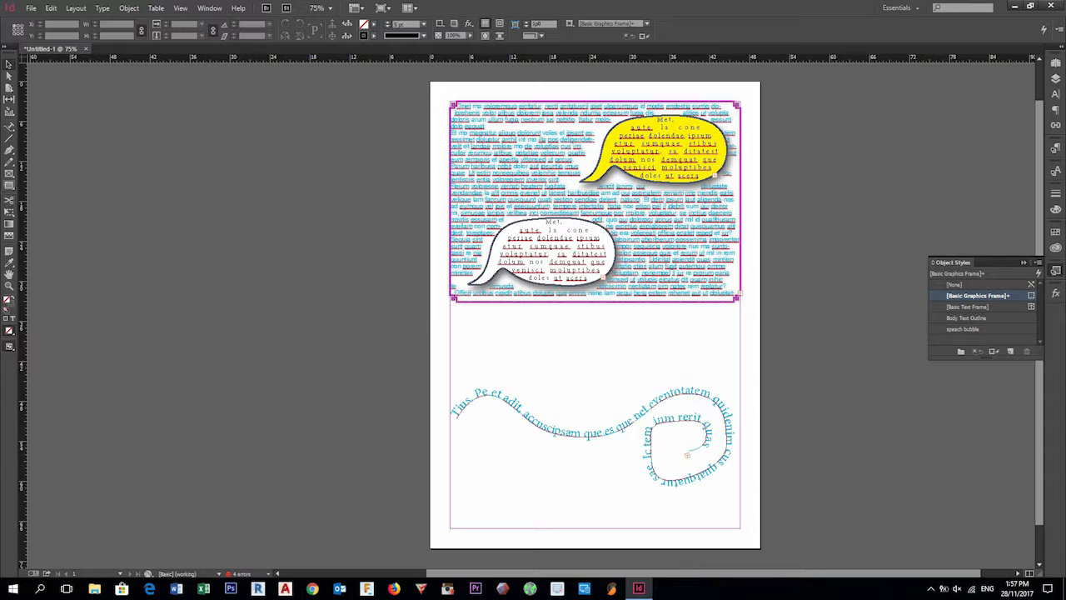
left_click_drag(10, 185, 49, 197)
left_click_drag(561, 340, 636, 415)
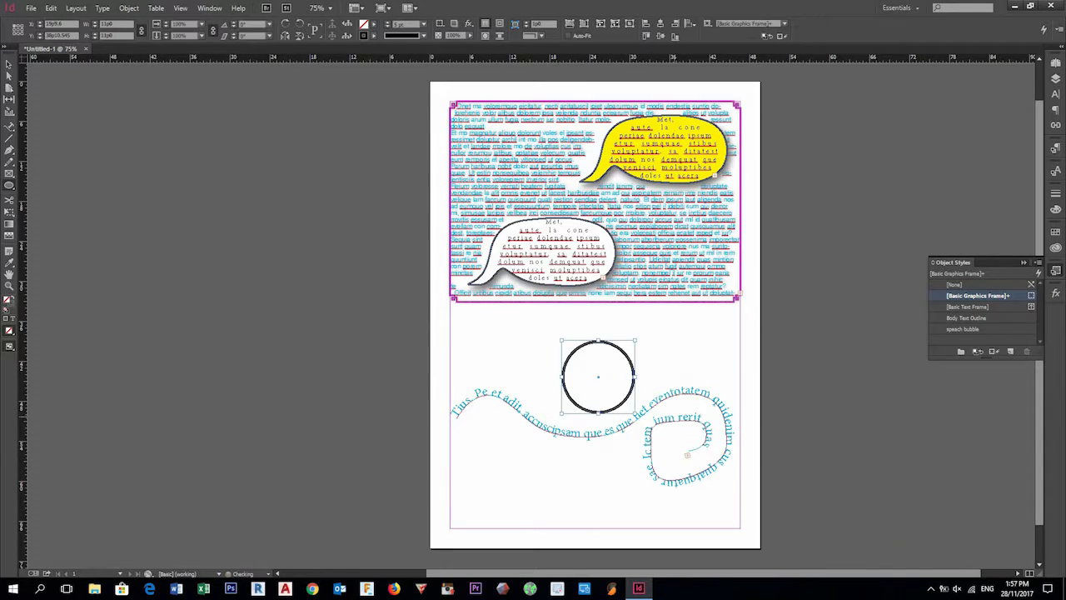
Turn the circle into a type path with the Type on a Path tool and fill it with placeholder text
key("ctrl+equal")
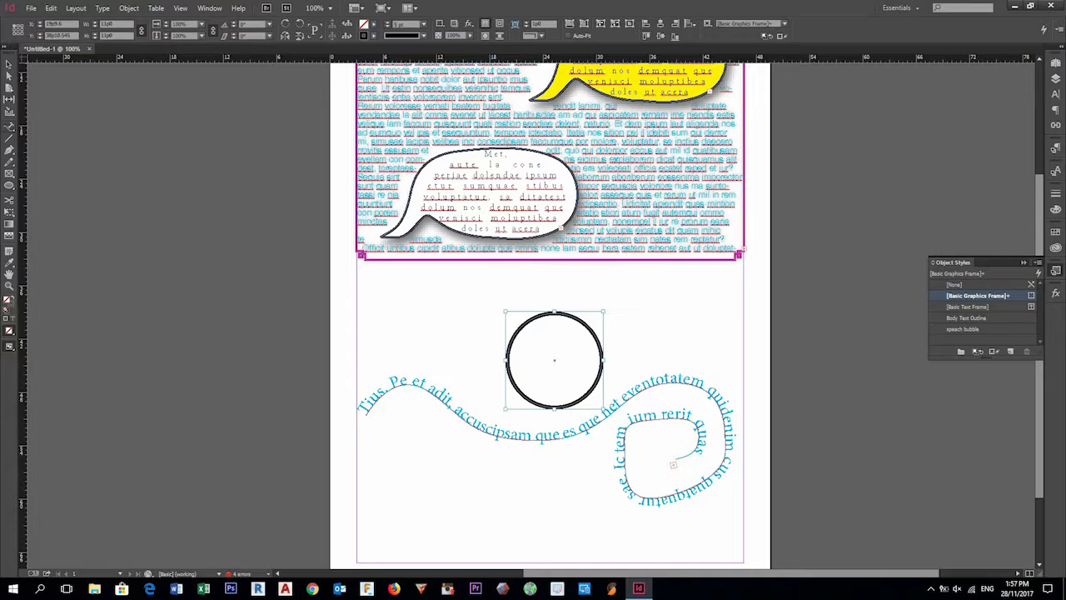
left_click(522, 325)
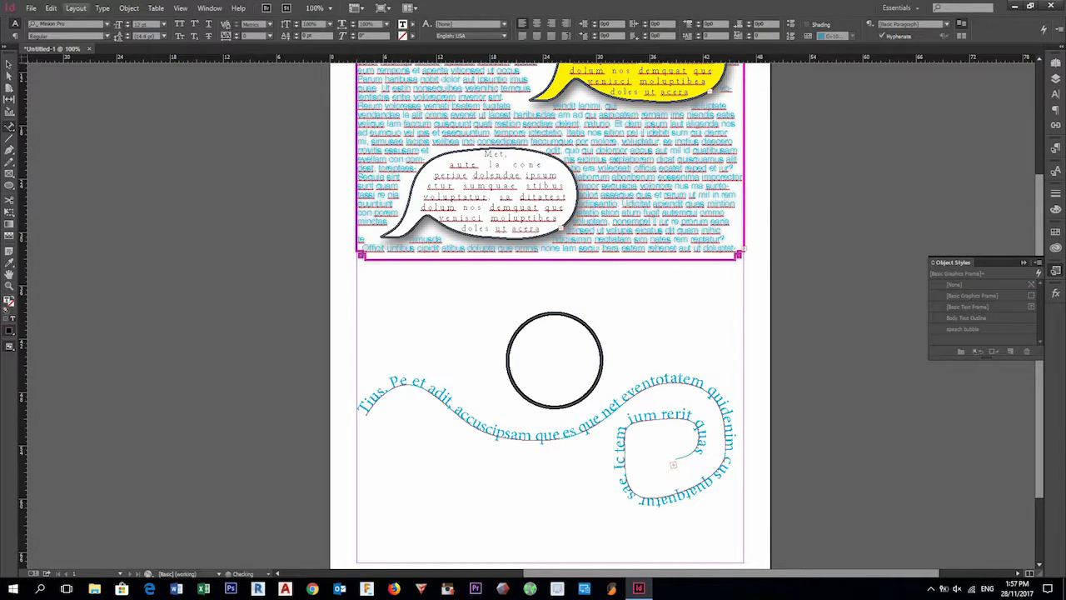
left_click(102, 8)
left_click(145, 349)
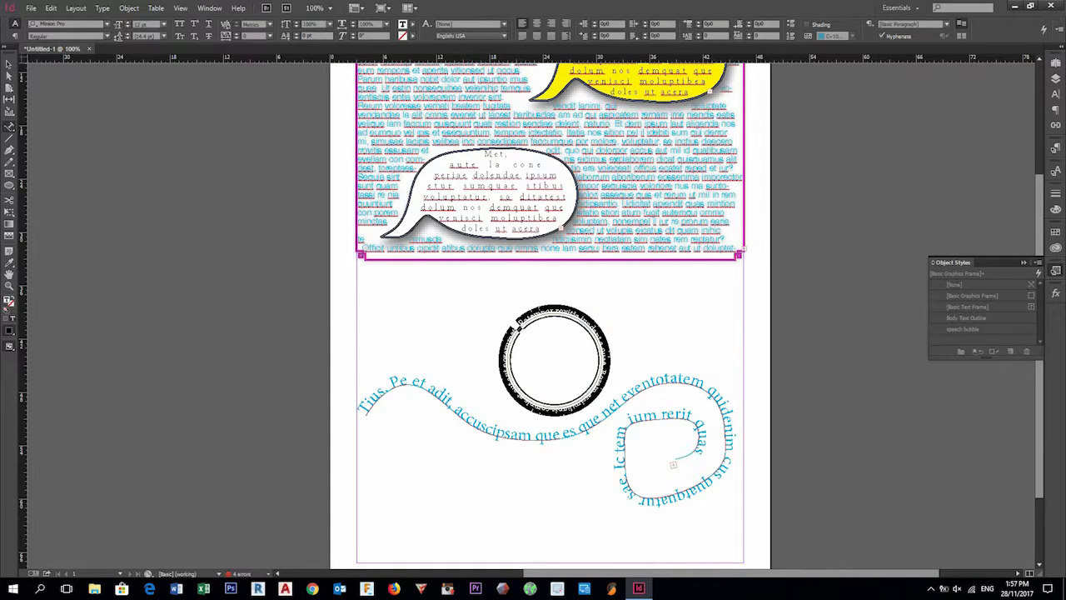
Set the size of the text around the circle to 18 pt and finish text editing
left_click(164, 24)
left_click(153, 126)
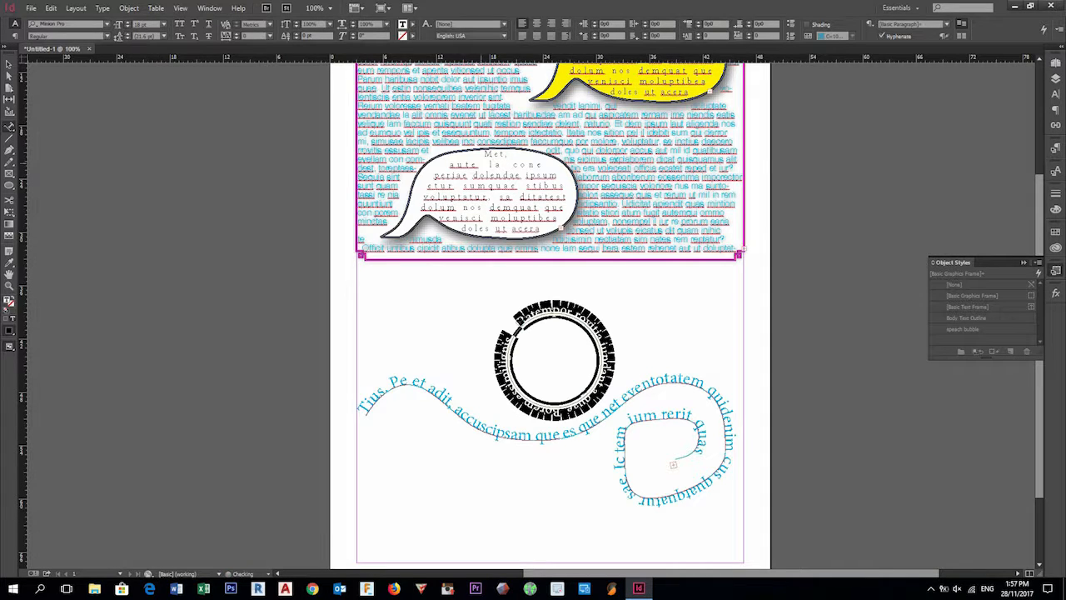
key("Escape")
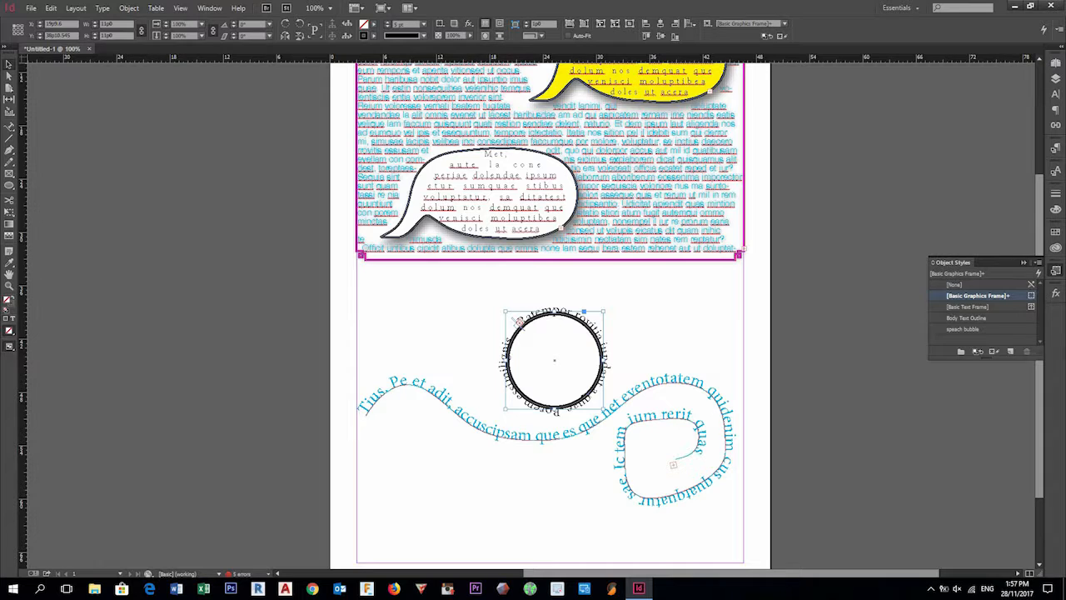
Reduce the circle's stroke weight to 1 pt and fill the circle with the C=0 M=100 Y=0 K=0 swatch
left_click(388, 22)
left_click(389, 27)
left_click(388, 28)
left_click(388, 27)
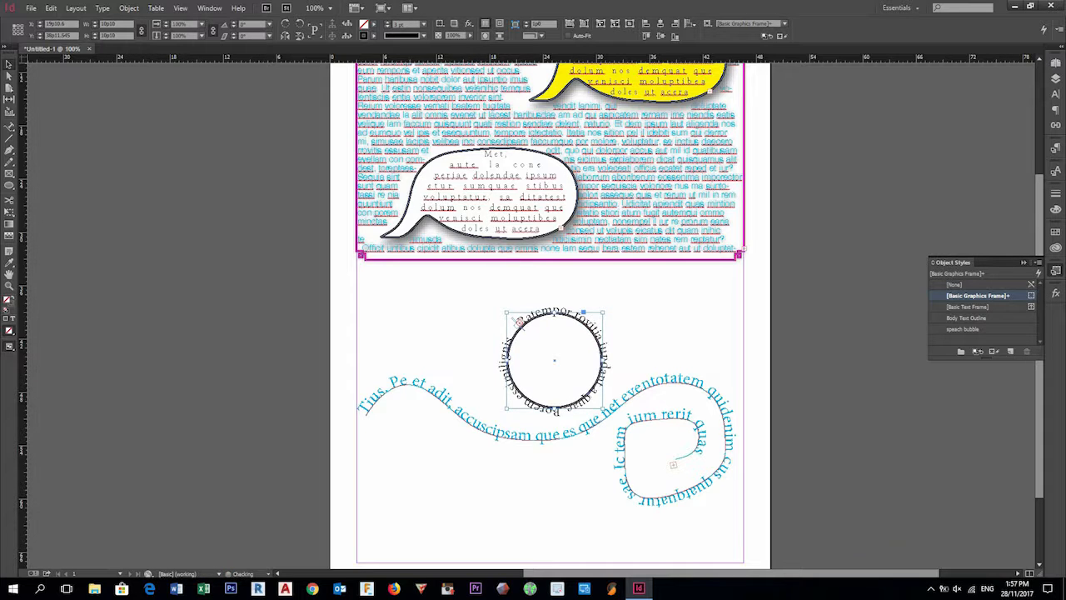
left_click(388, 27)
left_click(388, 28)
left_click(269, 35)
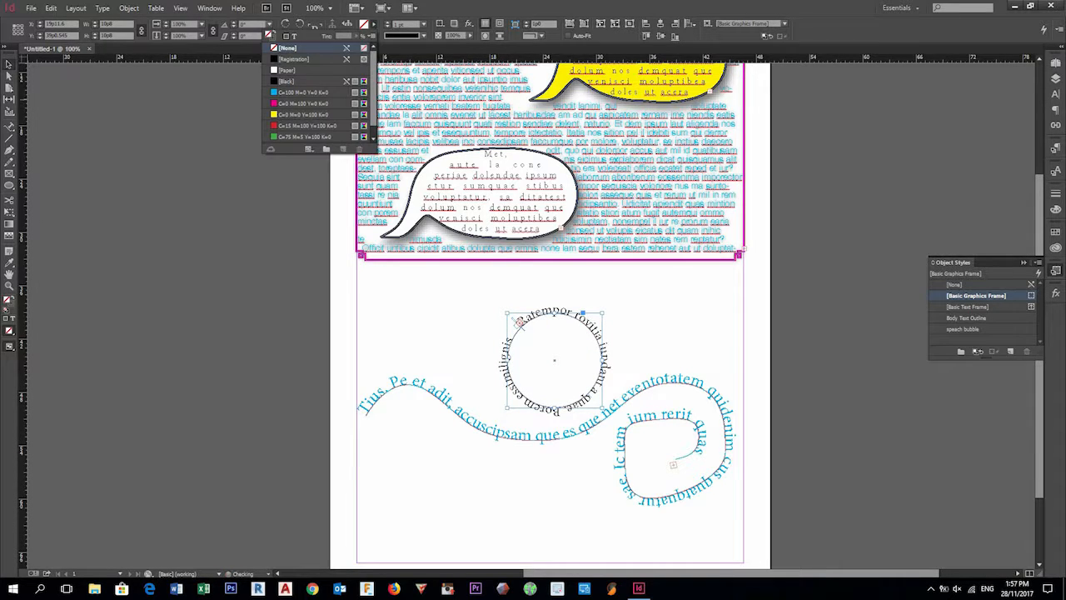
left_click(300, 104)
Move the magenta circle with its text into the lower-left corner of the page margins
left_click_drag(554, 358, 526, 349)
left_click(787, 358)
scroll(481, 349, "up", 3)
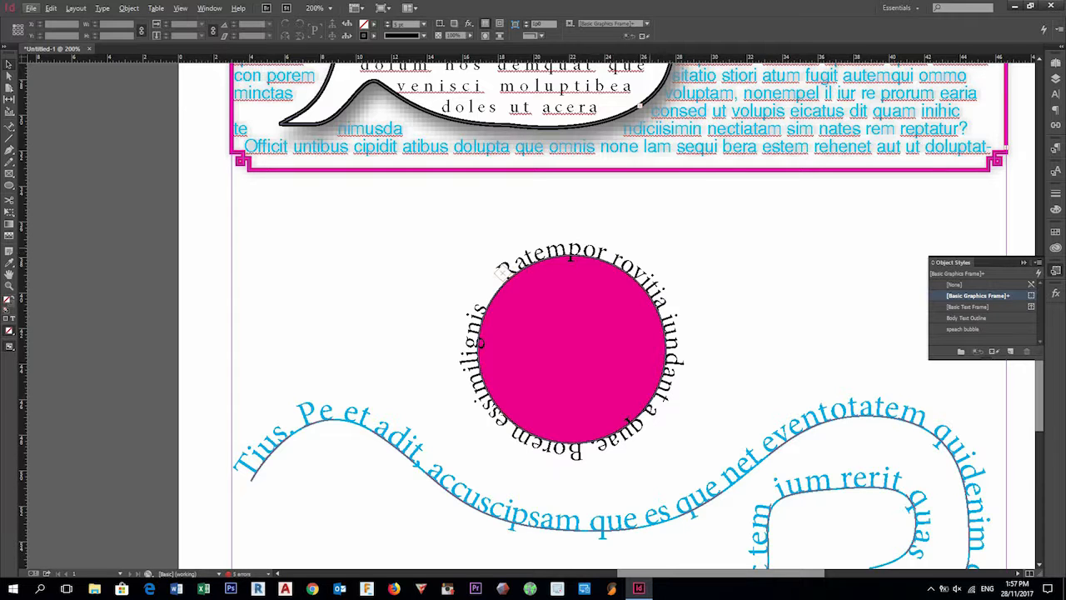
scroll(668, 275, "down", 2)
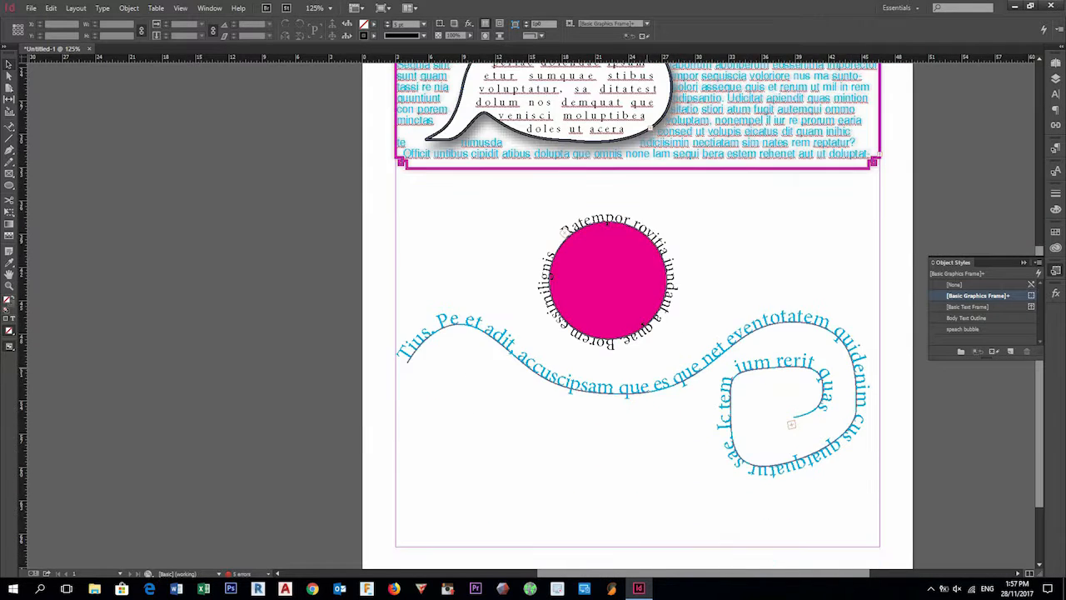
scroll(668, 283, "down", 1)
left_click_drag(608, 280, 457, 483)
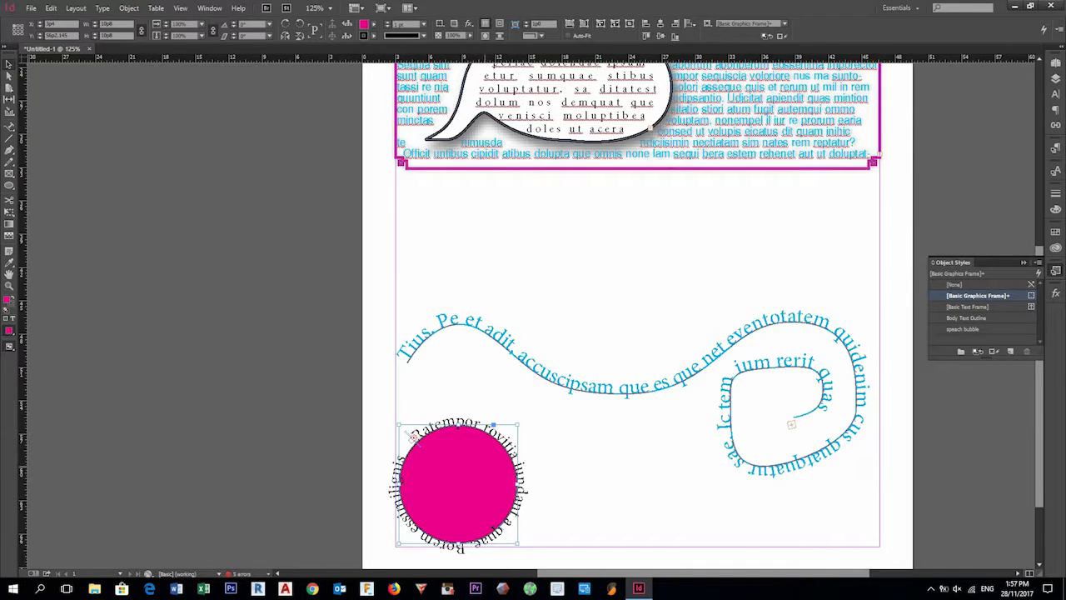
Try duplicating the magenta circle into three-column grids, one with three rows and one with five, and undo each grid
left_click_drag(484, 468, 838, 162)
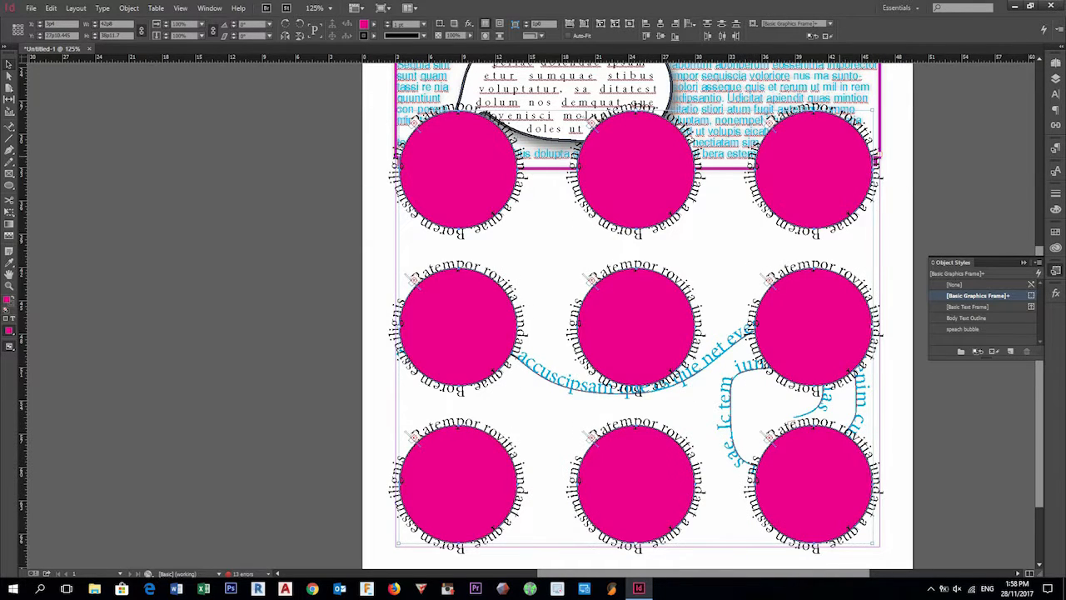
key("ctrl+z")
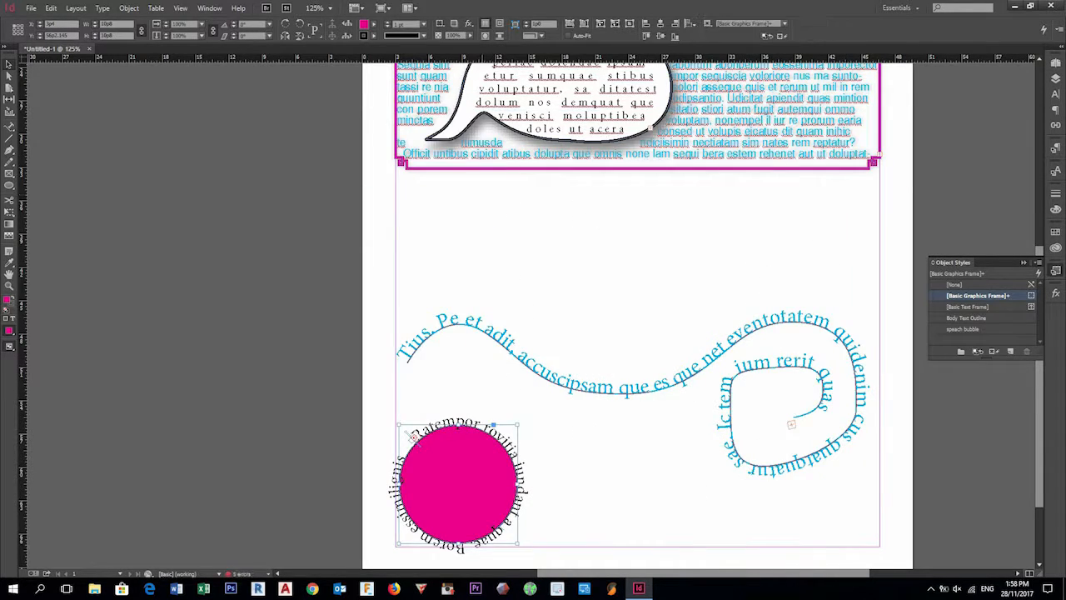
left_click_drag(413, 435, 761, 94)
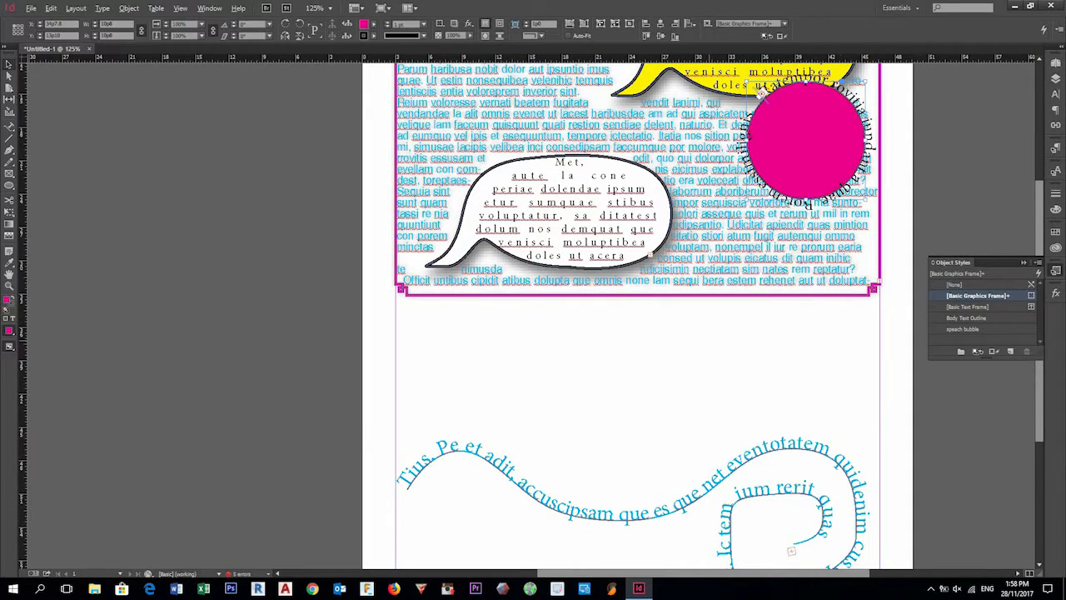
scroll(717, 208, "down", 3)
mouse_move(693, 228)
left_mouse_down()
mouse_move(566, 421)
mouse_move(552, 417)
mouse_move(583, 421)
mouse_move(652, 357)
mouse_move(633, 315)
mouse_move(713, 313)
mouse_move(713, 352)
mouse_move(720, 312)
mouse_move(710, 310)
left_mouse_up()
key("Right")
key("Down")
key("Up")
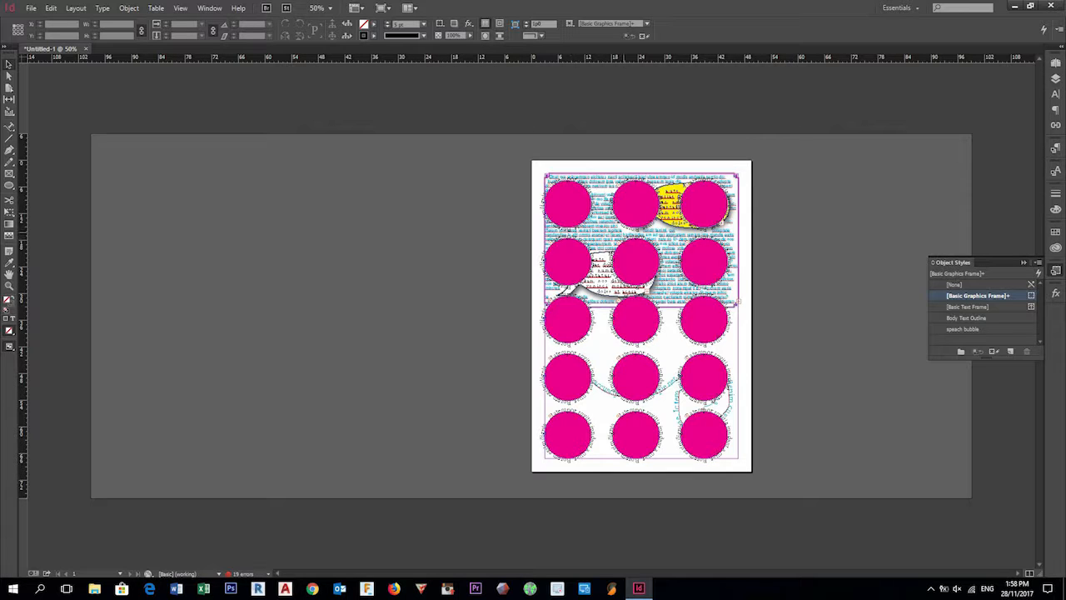
key("ctrl+z")
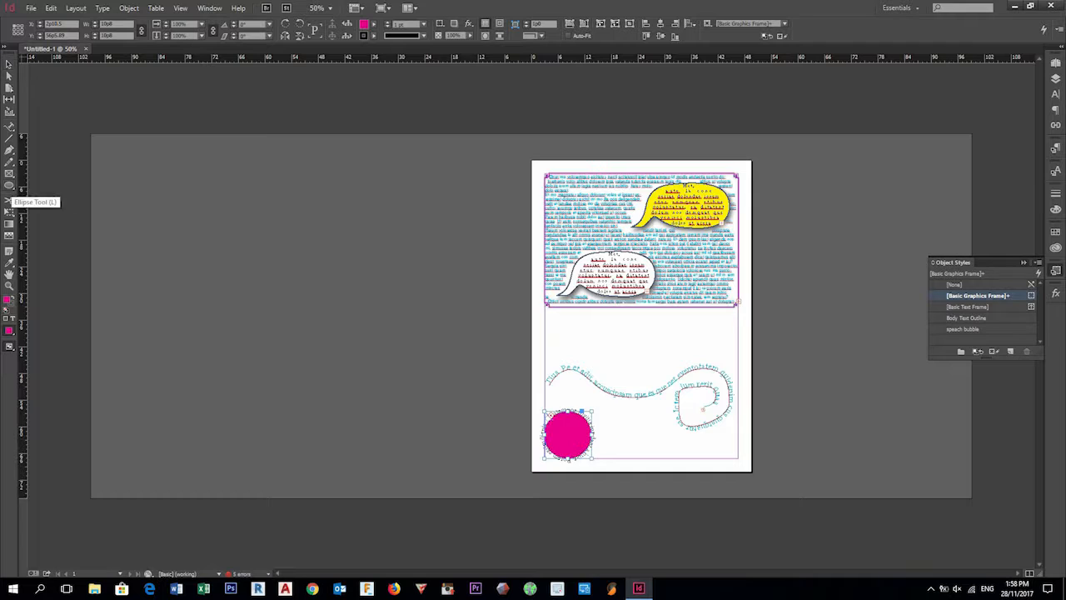
Try drawing a grid of rectangles, six columns by three rows, above the curved path text, and undo it
right_click(9, 185)
left_click(55, 185)
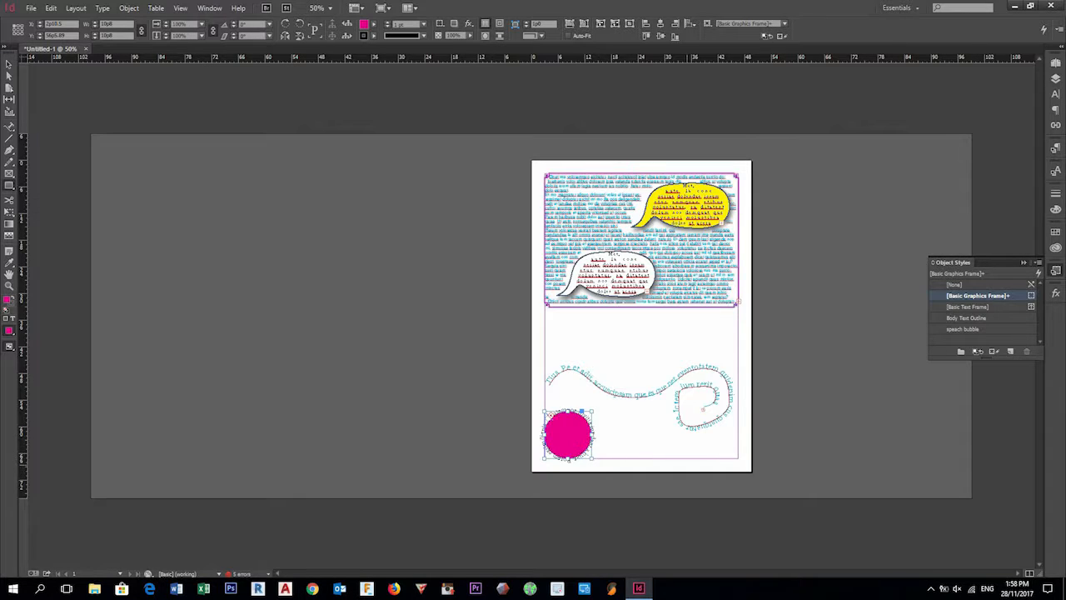
left_click_drag(560, 361, 725, 315)
key("Up")
key("Right")
key("Right")
key("Right")
key("Right")
key("Right")
key("Up")
key("Up")
key("Down")
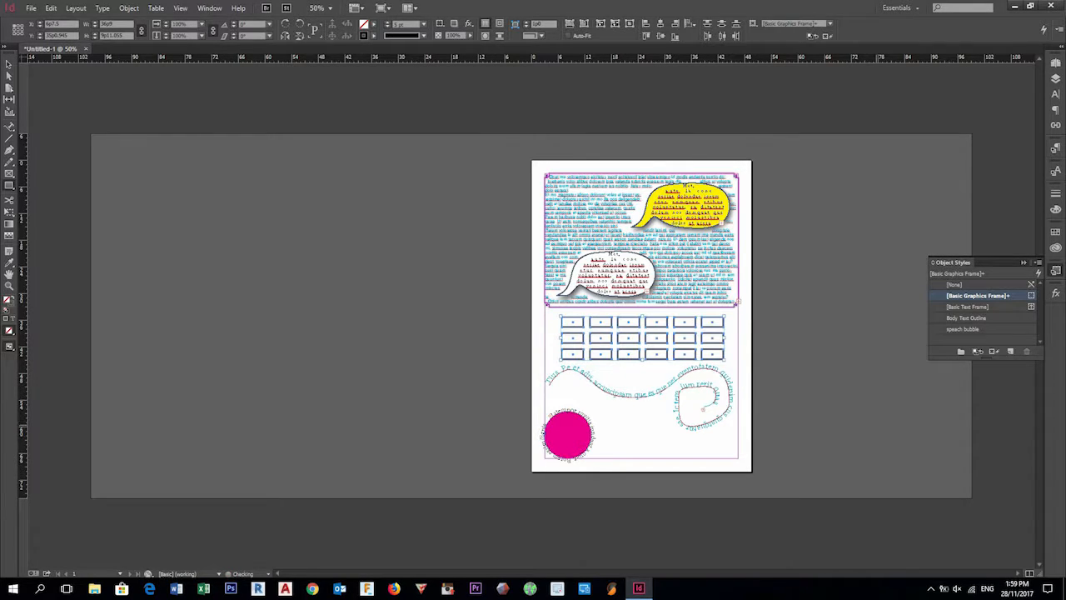
key("ctrl+z")
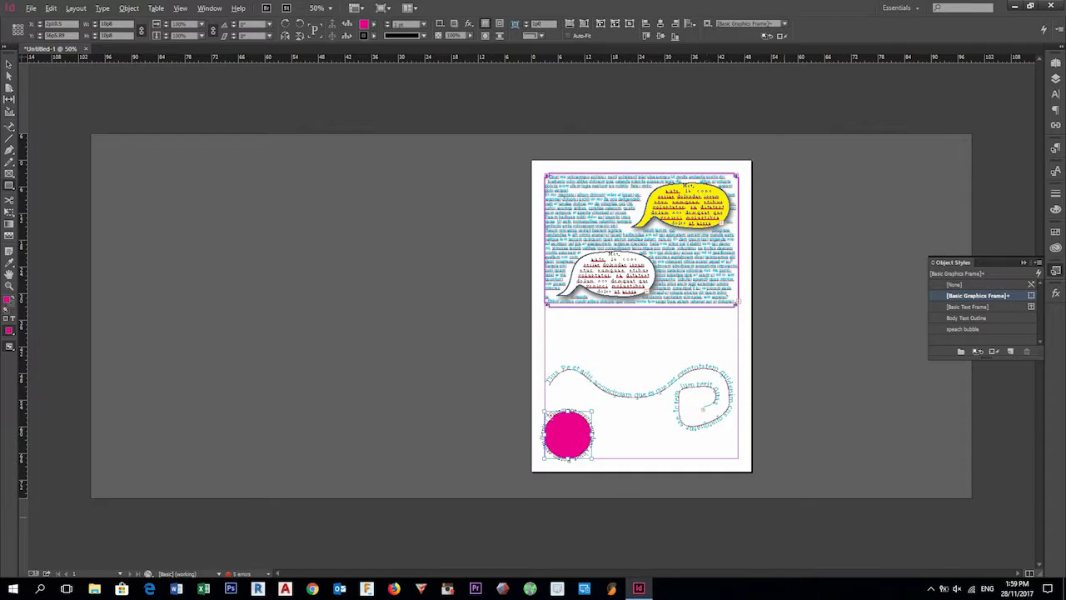
Draw a text frame across the middle of the page's lower half with the Type tool and enter "NB" in it
scroll(476, 326, "up", 2)
scroll(620, 322, "down", 1)
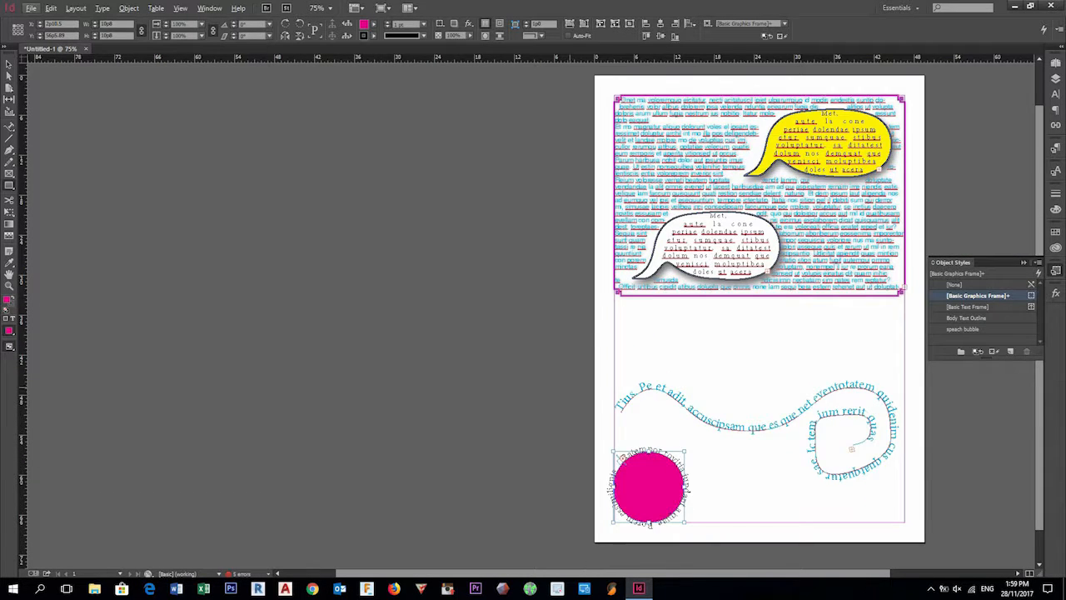
left_click_drag(618, 573, 713, 573)
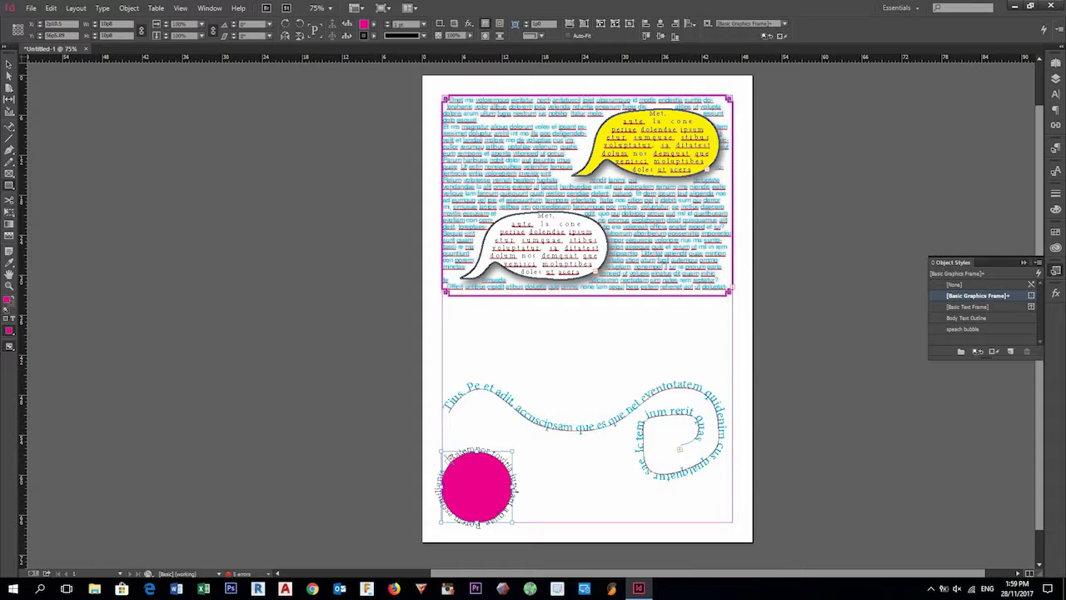
left_click_drag(9, 127, 46, 127)
left_click_drag(533, 313, 692, 505)
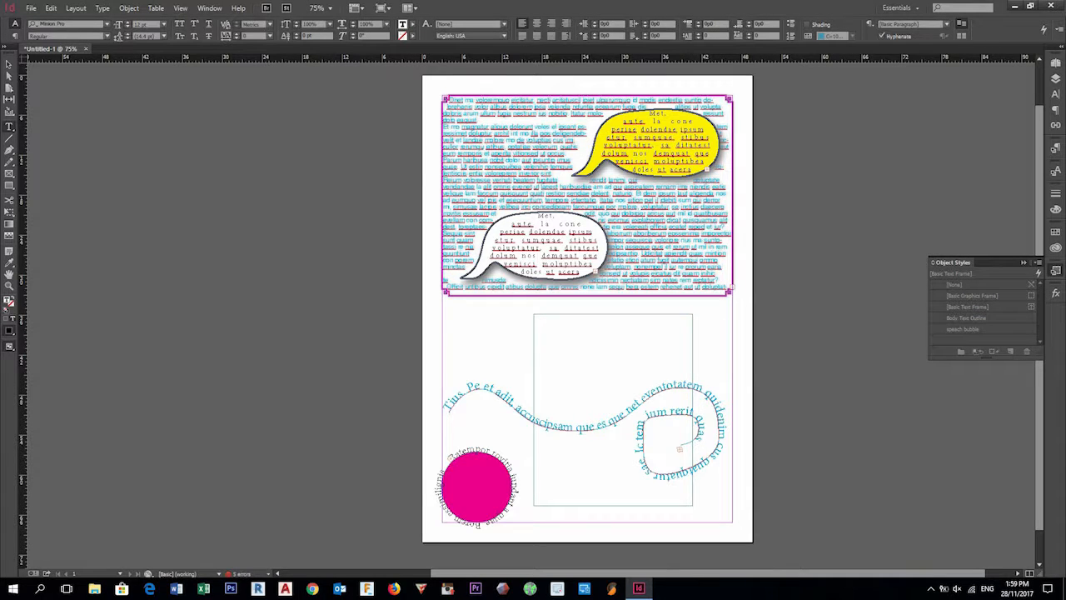
type("NB")
Select all the "NB" text and set its font size to 150 pt
key("ctrl+a")
left_click(164, 24)
left_click(154, 193)
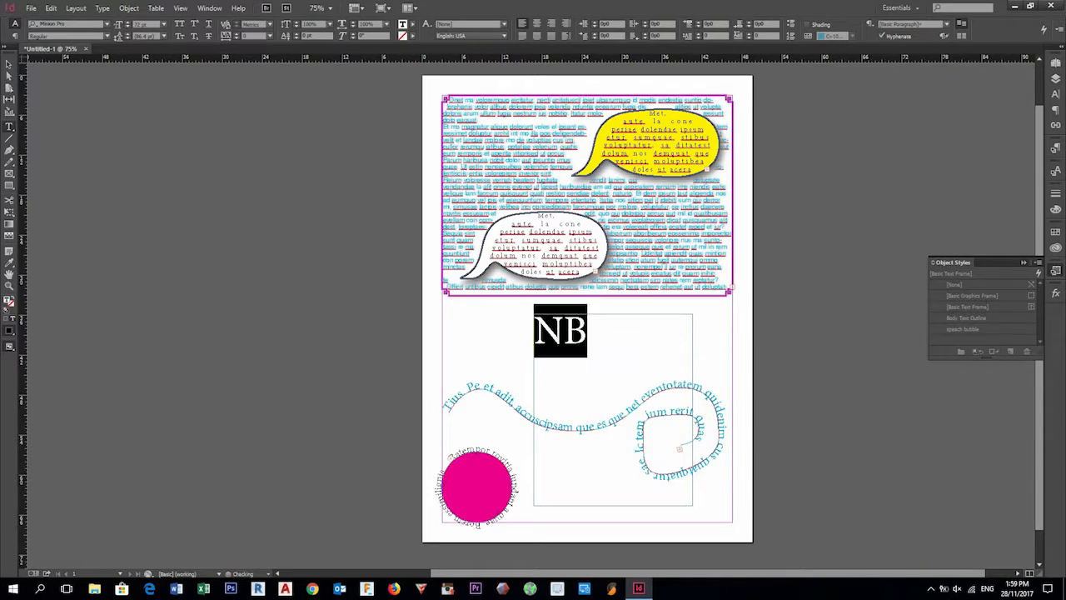
double_click(138, 24)
type("150")
key("Return")
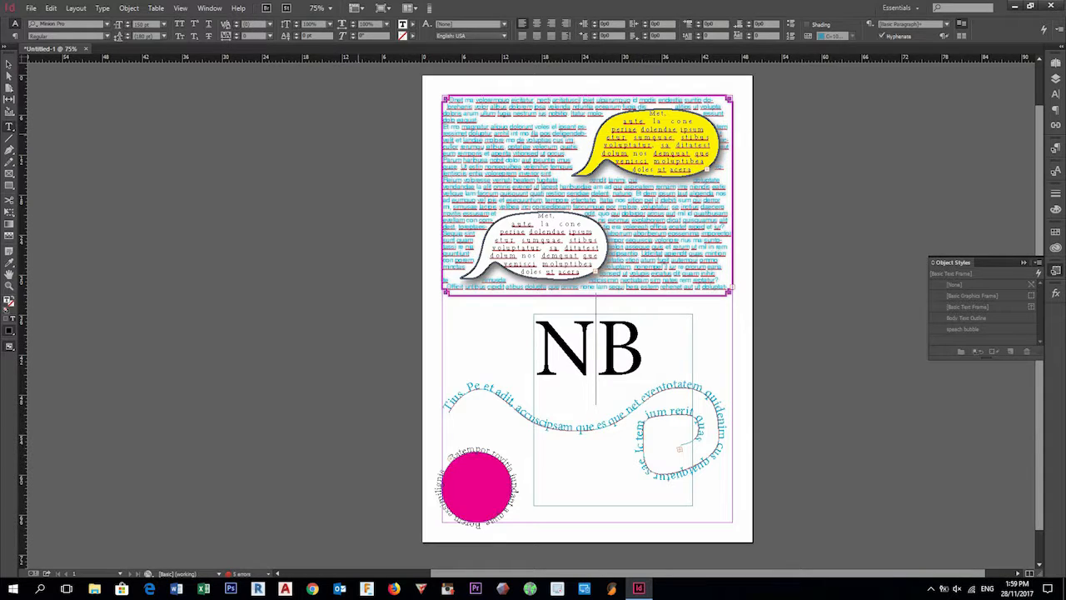
Convert the large "NB" text frame to outlines
left_click(51, 8)
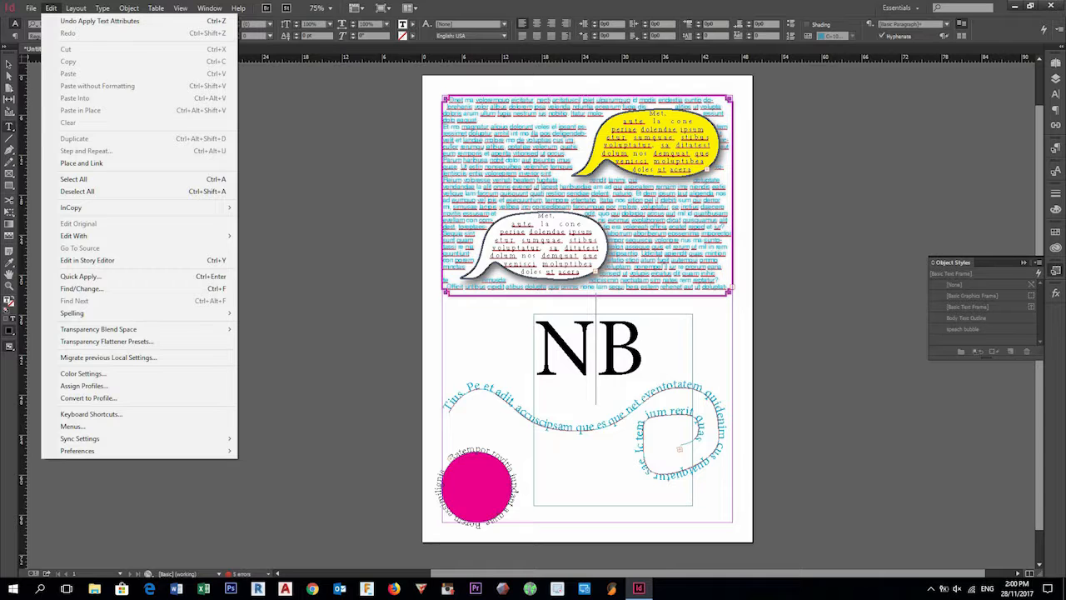
mouse_move(102, 8)
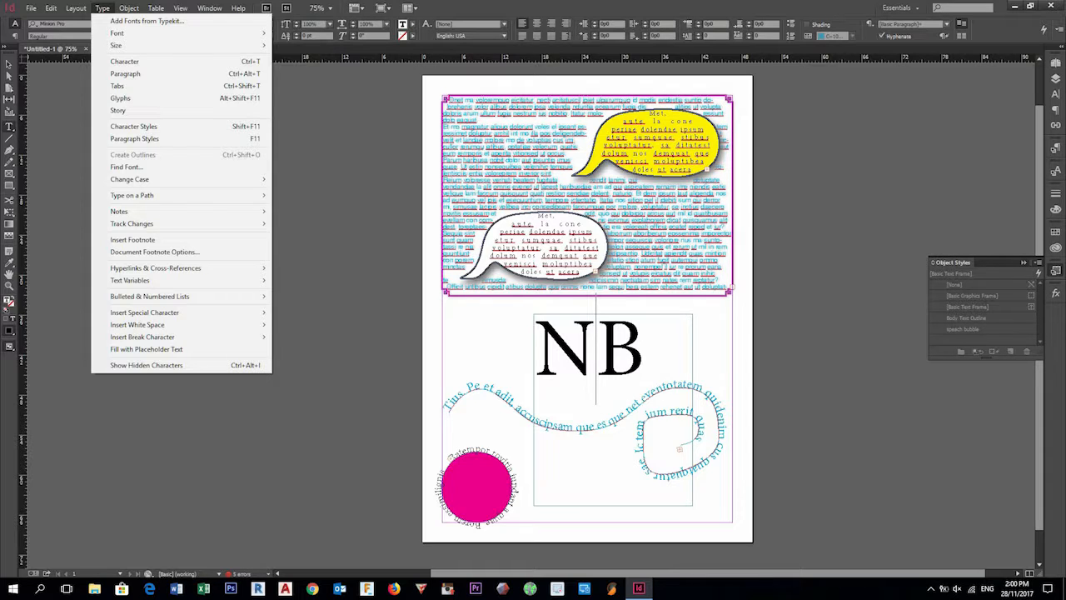
key("Escape")
key("Escape")
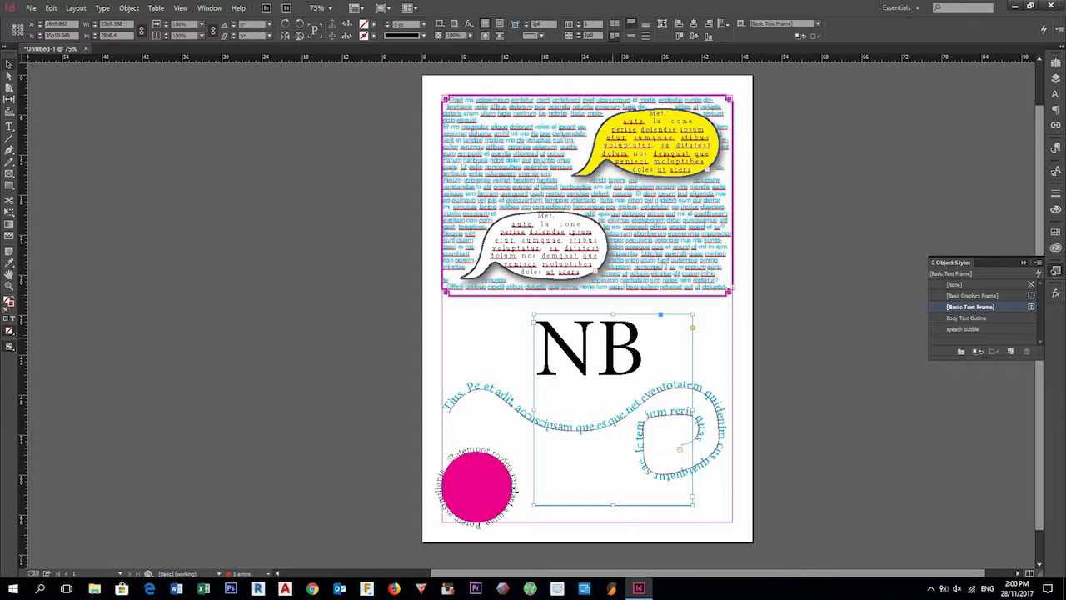
key("alt+o")
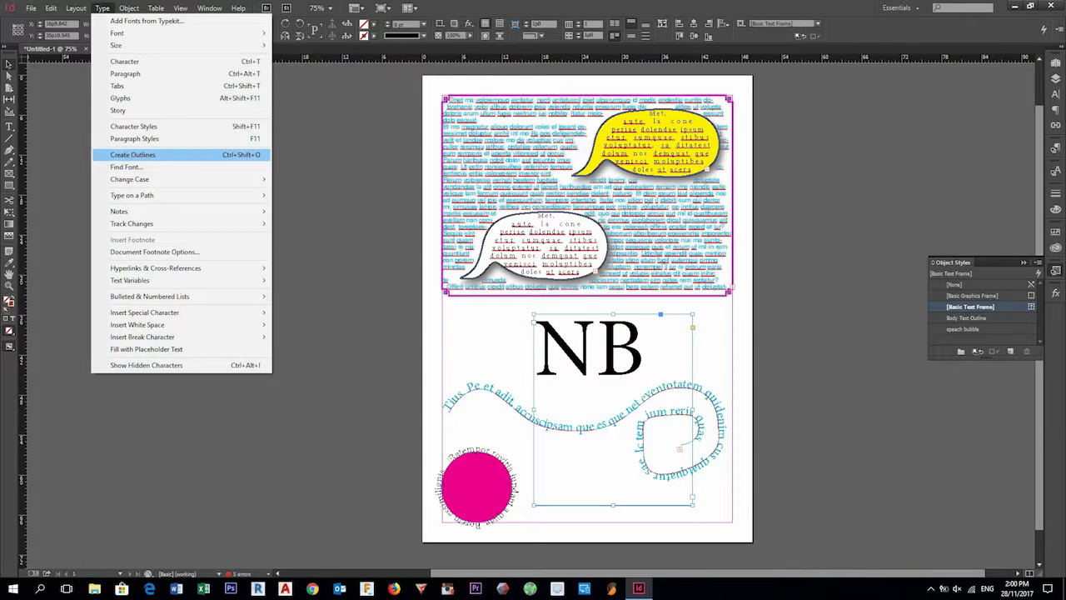
left_click(133, 154)
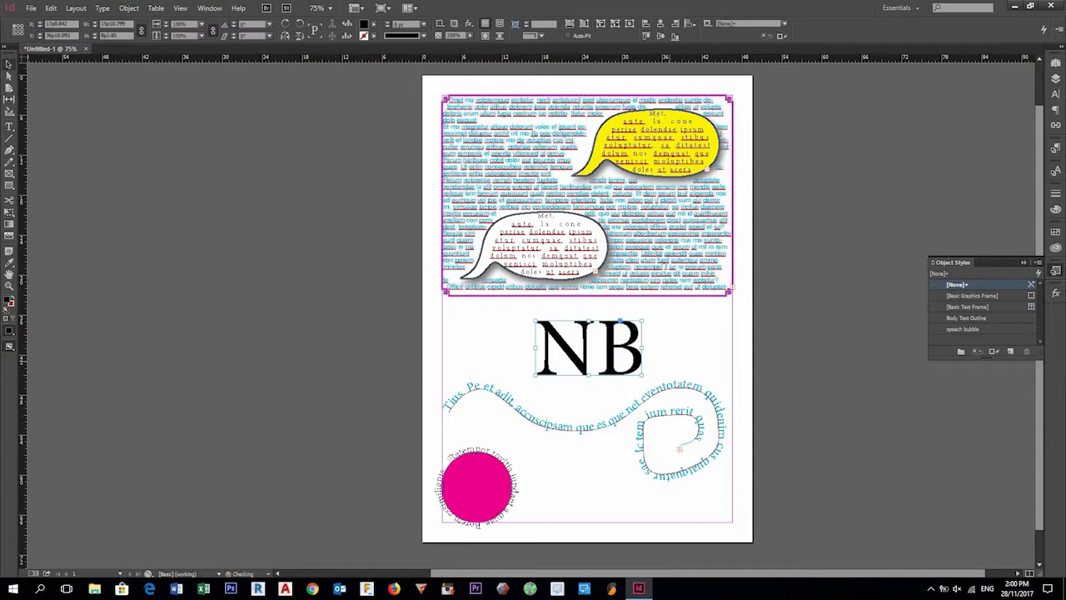
Stretch the B's upper and lower left serifs with the Direct Selection tool until they meet the N
key("ctrl+equal")
key("ctrl+equal")
key("ctrl+equal")
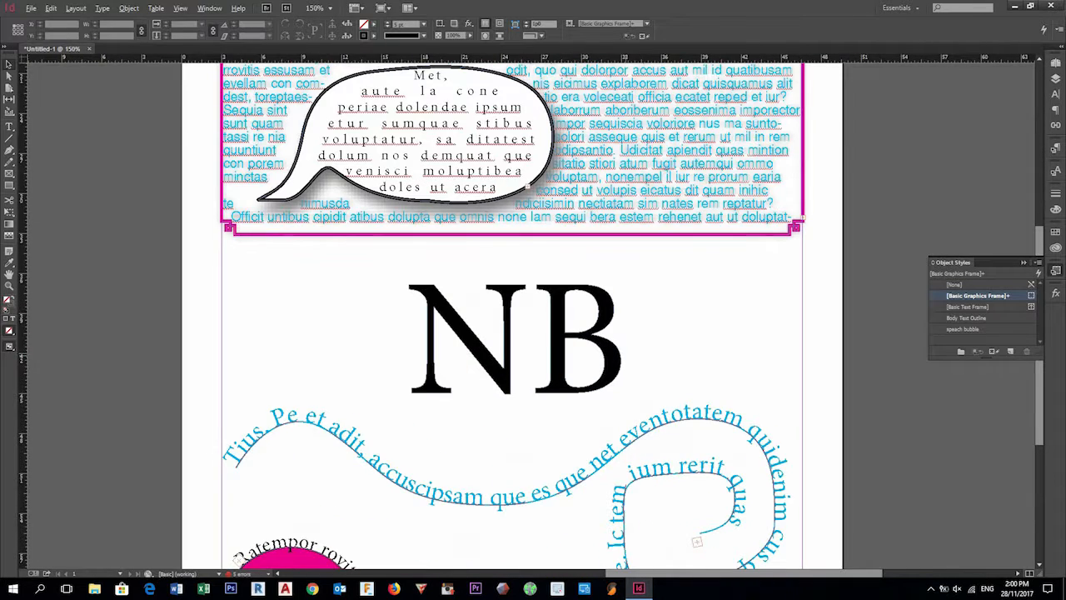
left_click(507, 352)
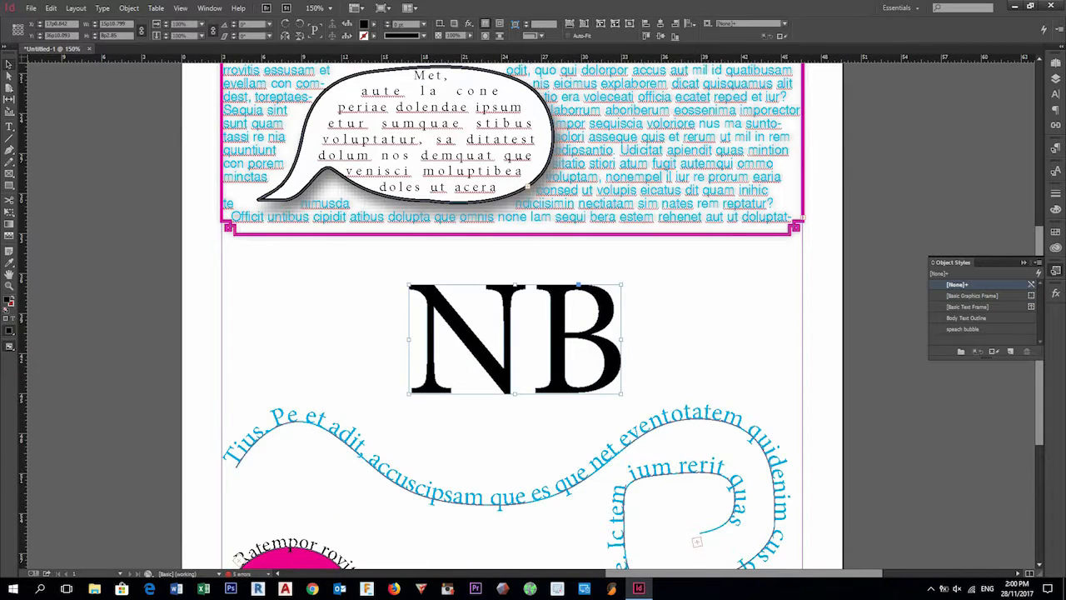
left_click(9, 76)
key("ctrl+equal")
key("ctrl+equal")
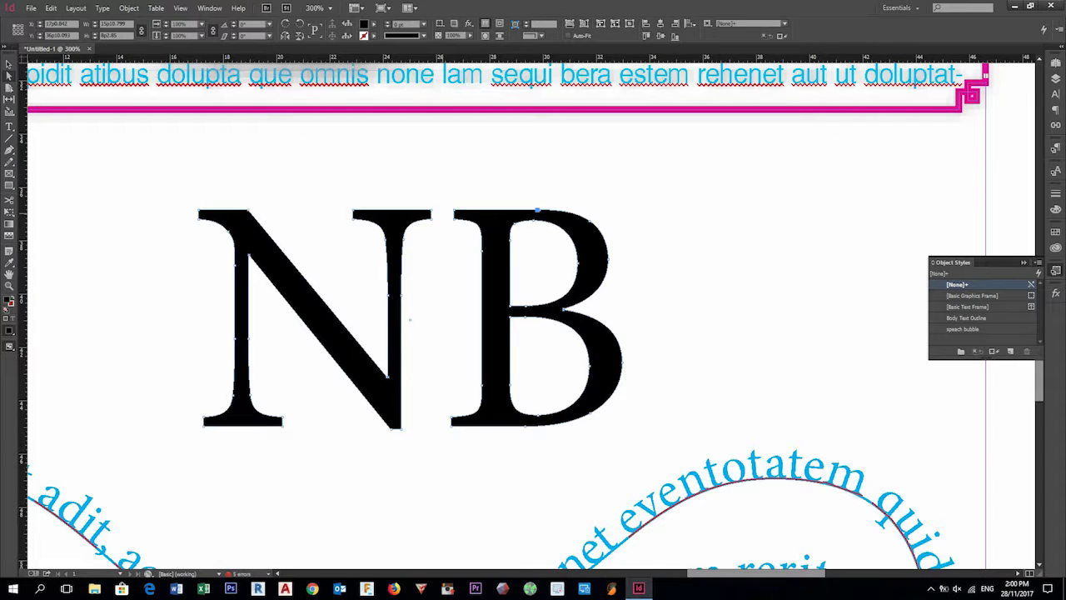
left_click_drag(455, 210, 429, 215)
left_click_drag(452, 424, 400, 426)
Try reshaping the B's upper counter by moving its anchor points, and undo the change
left_click_drag(510, 305, 541, 306)
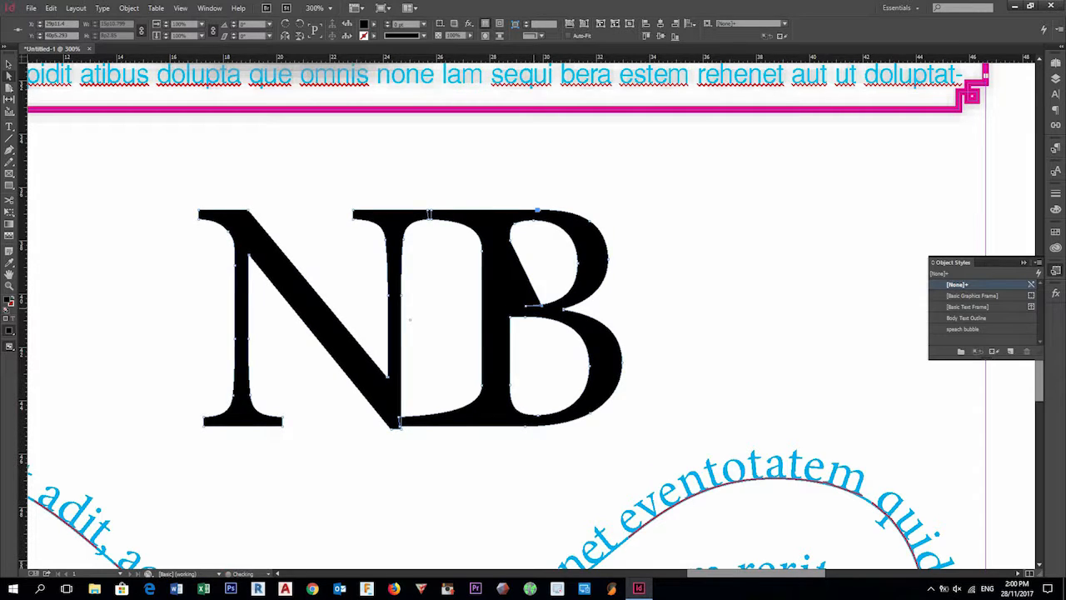
key("ctrl+z")
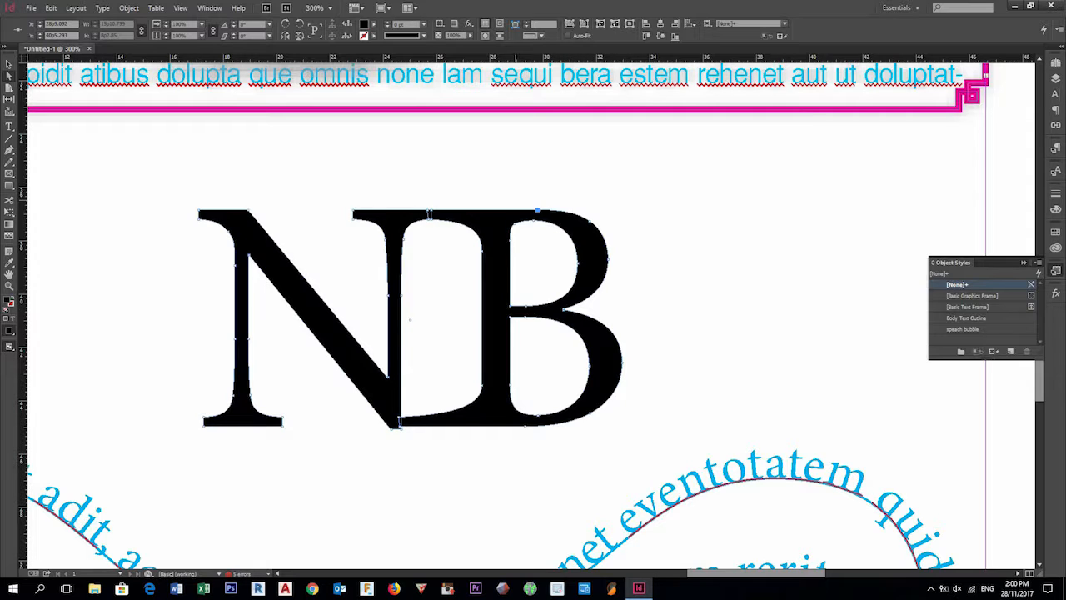
mouse_move(534, 220)
left_mouse_down()
mouse_move(533, 247)
mouse_move(542, 220)
left_mouse_up()
Move the whole NB outline slightly to the right and down in the space above the curved path text
left_click_drag(410, 320, 482, 334)
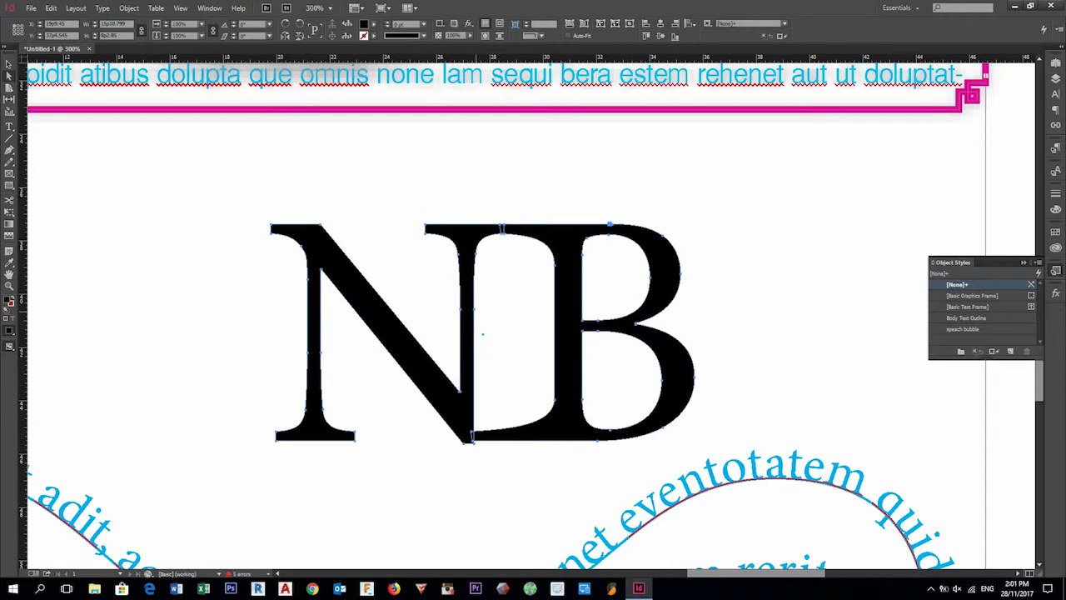
mouse_move(473, 310)
left_mouse_down()
mouse_move(513, 313)
mouse_move(468, 302)
left_mouse_up()
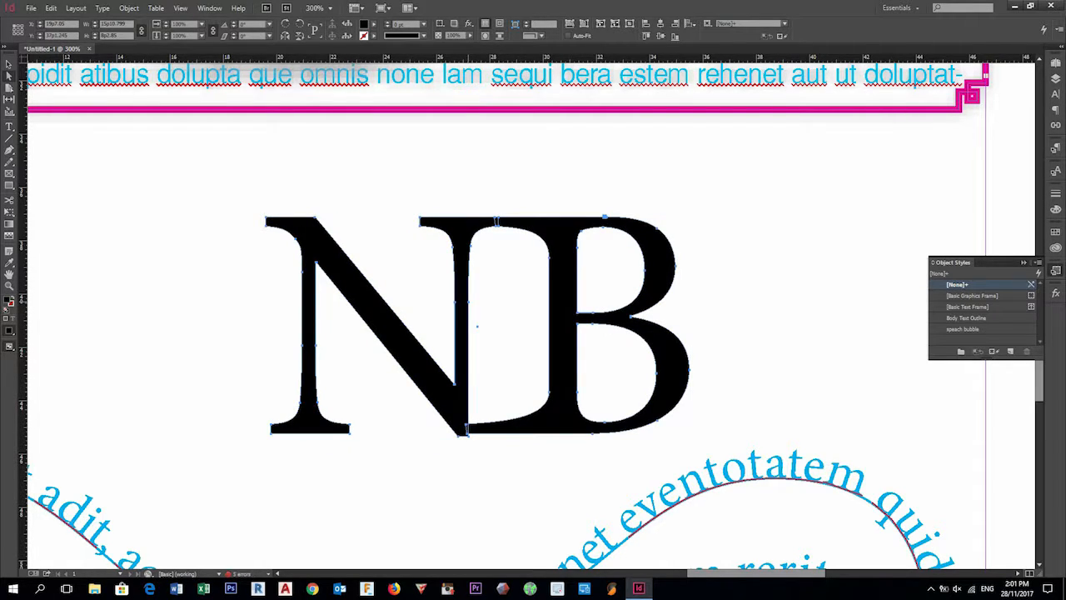
mouse_move(470, 308)
left_mouse_down()
mouse_move(478, 311)
mouse_move(468, 310)
left_mouse_up()
left_click_drag(573, 326, 570, 324)
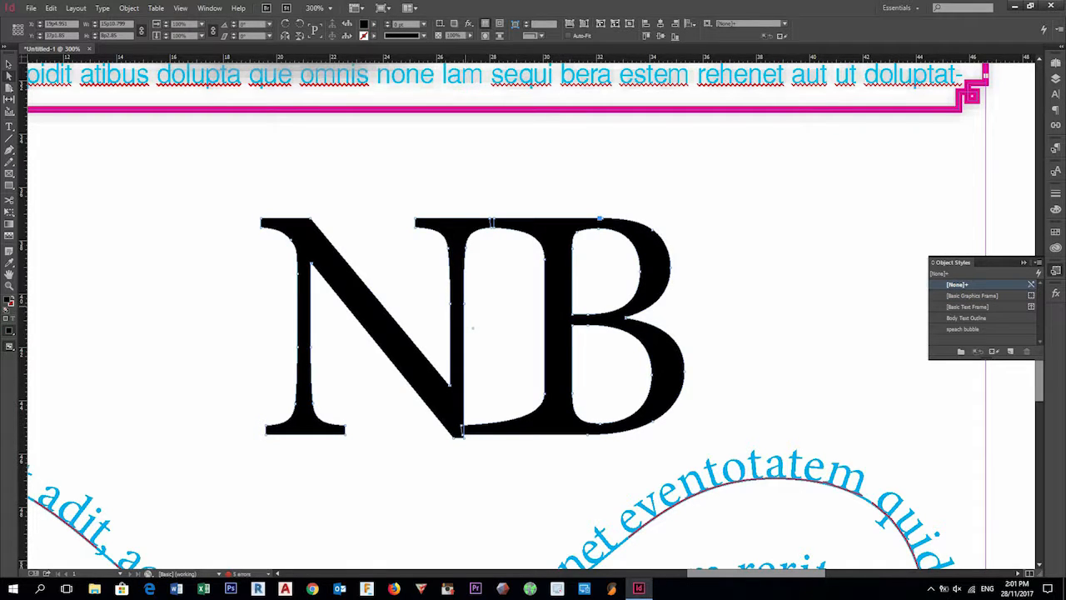
Pull the anchor point on the N's right stem toward the B and bend its direction handle into a pointed spike
left_click(464, 303)
mouse_move(464, 303)
left_mouse_down()
mouse_move(523, 327)
mouse_move(535, 314)
mouse_move(533, 328)
mouse_move(478, 295)
mouse_move(517, 286)
left_mouse_up()
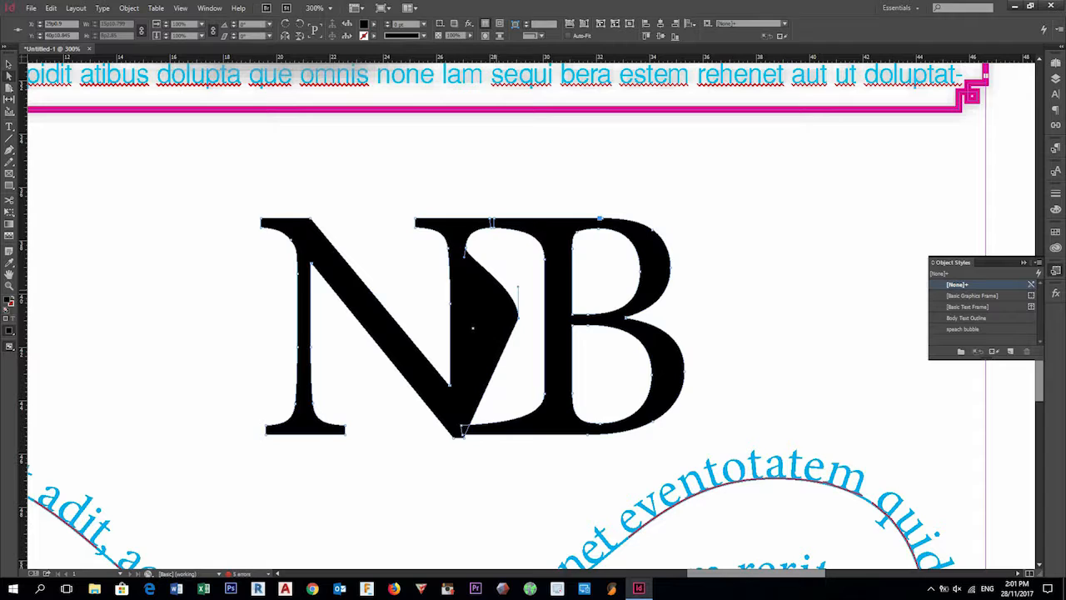
left_click_drag(517, 286, 429, 488)
left_click(779, 317)
Move the reshaped NB lettering up and to the left, between the body text frame and the curved text
scroll(620, 310, "down", 4)
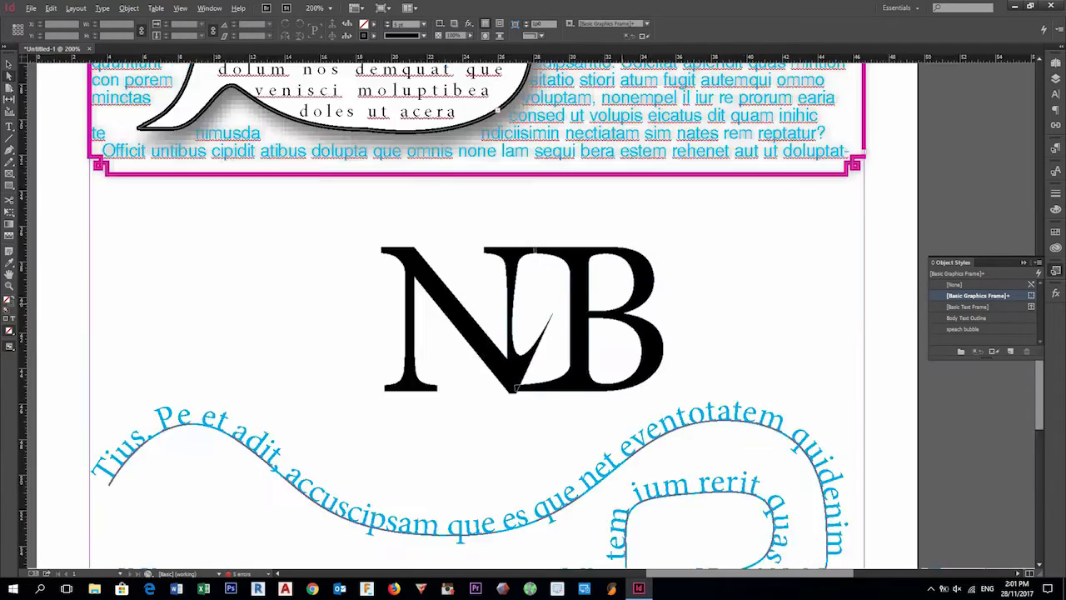
scroll(612, 317, "up", 3)
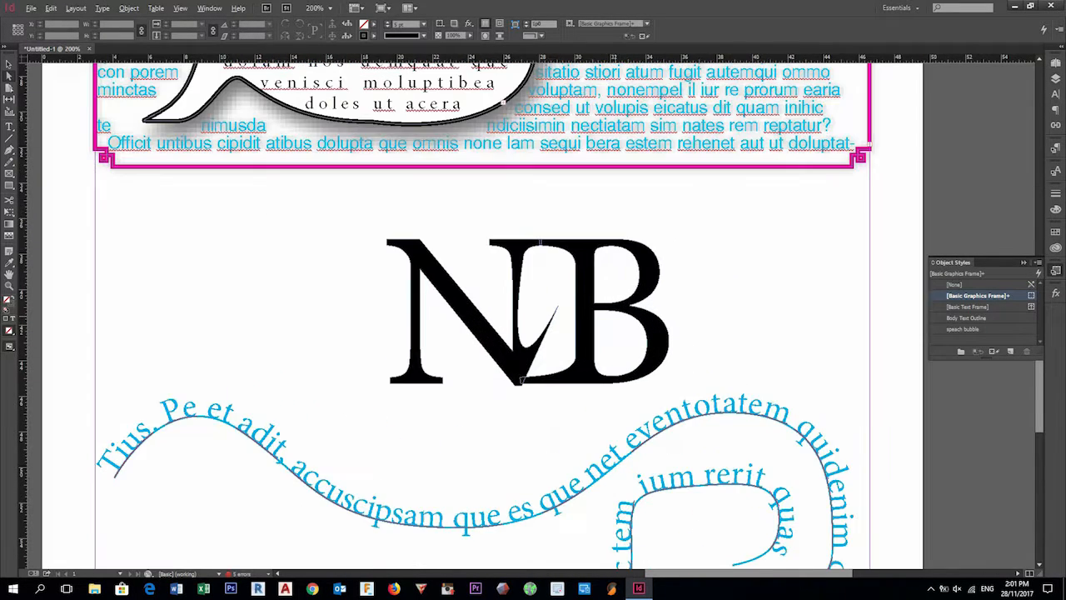
left_click_drag(522, 379, 452, 359)
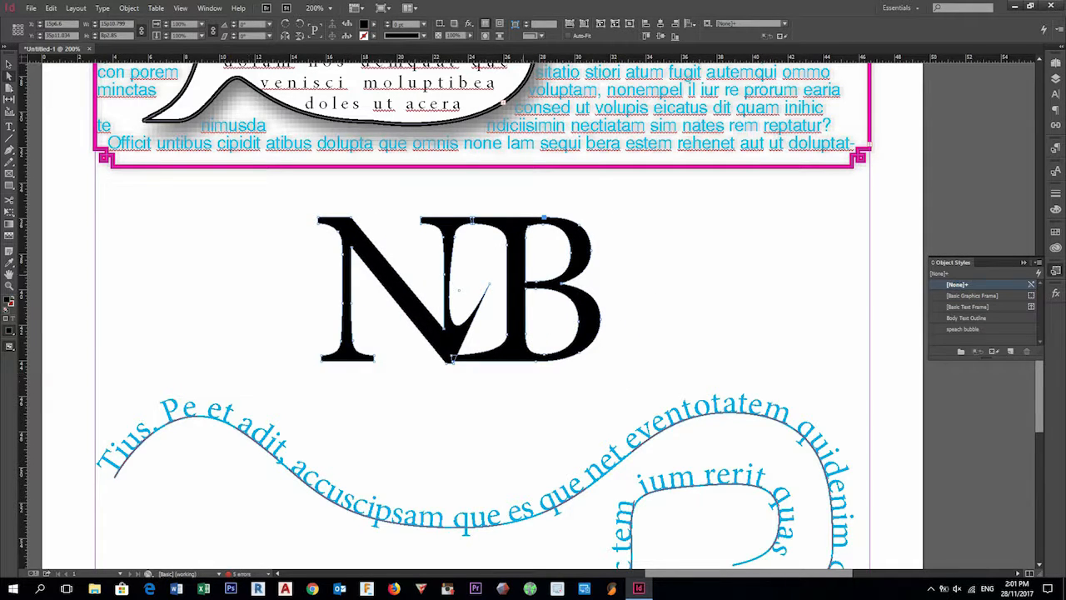
Try to start text along the edge of the filled N with the Type on a Path tool
left_click(9, 126)
left_click(54, 139)
left_click(352, 247)
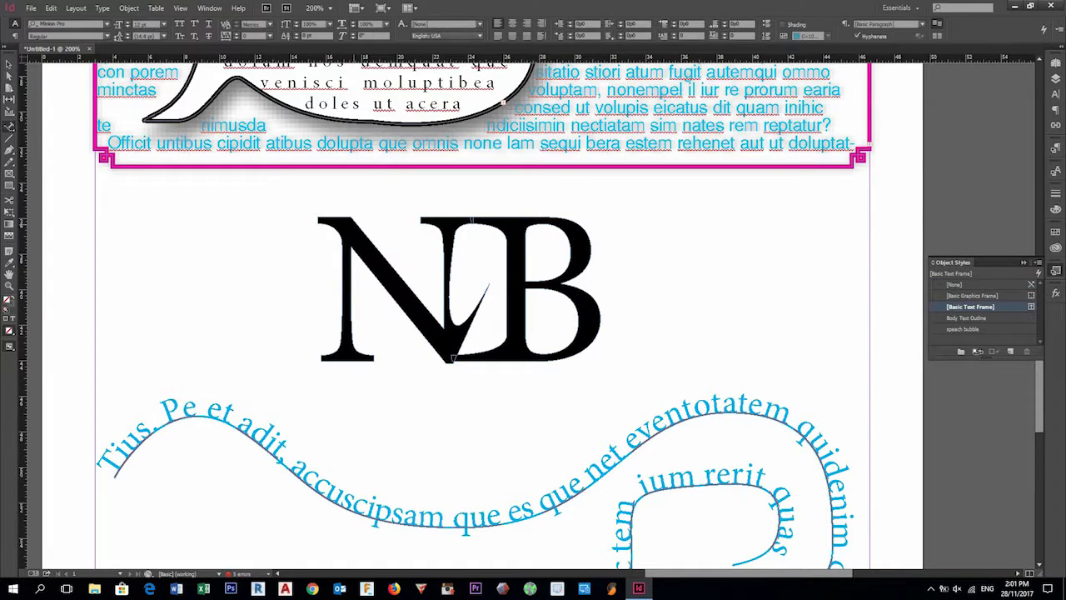
Give the NB outlines a black stroke and no fill
left_click(9, 64)
left_click(358, 250)
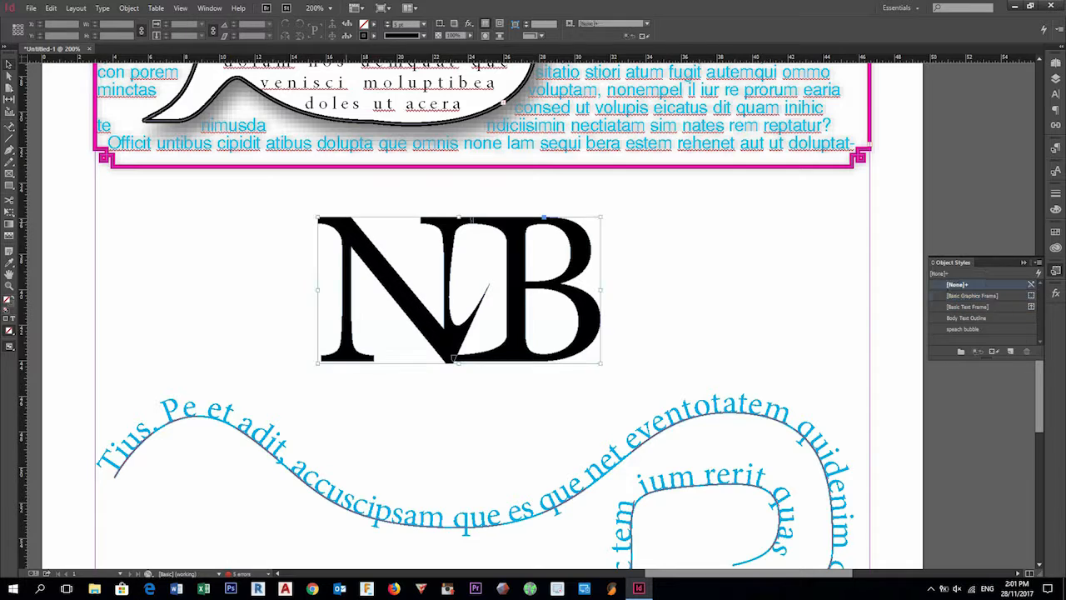
left_click(216, 229)
left_click(349, 240)
left_click(373, 35)
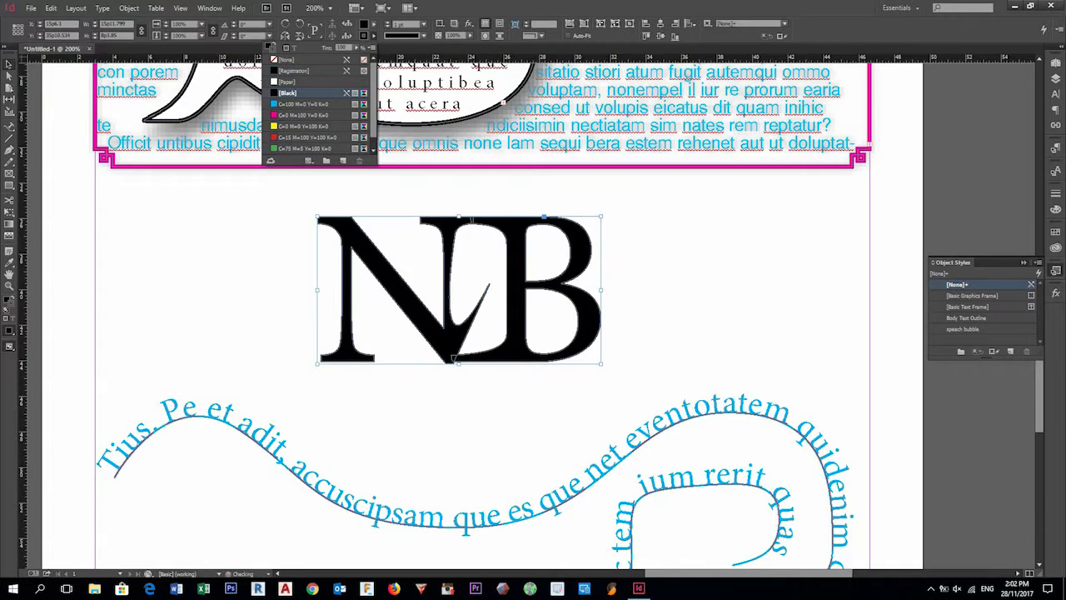
left_click(373, 24)
left_click(287, 48)
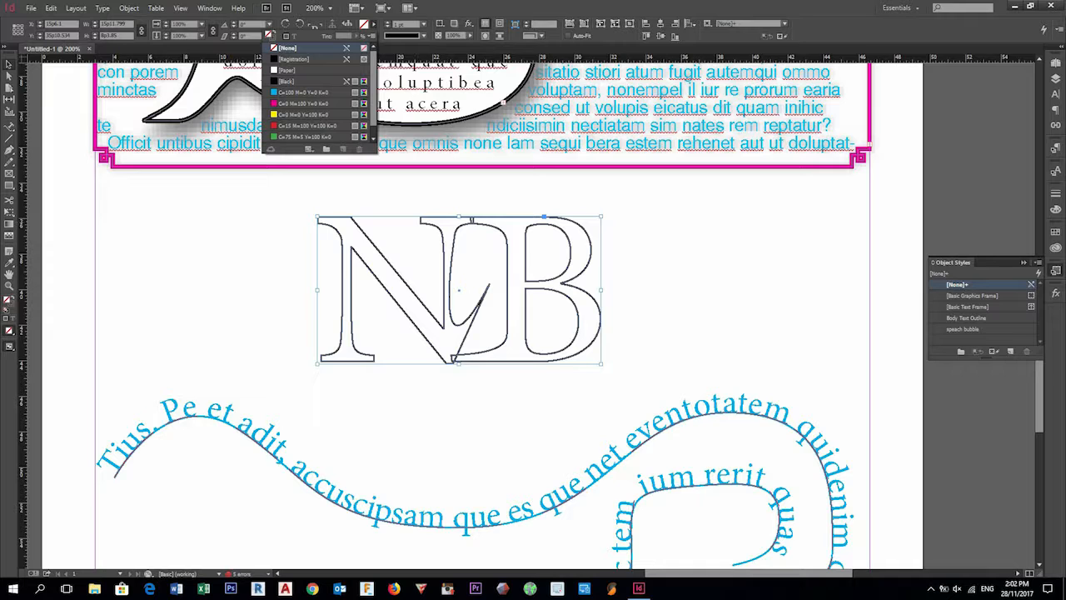
Try again to start type on a path along the N, using its unfilled outline
left_click(9, 126)
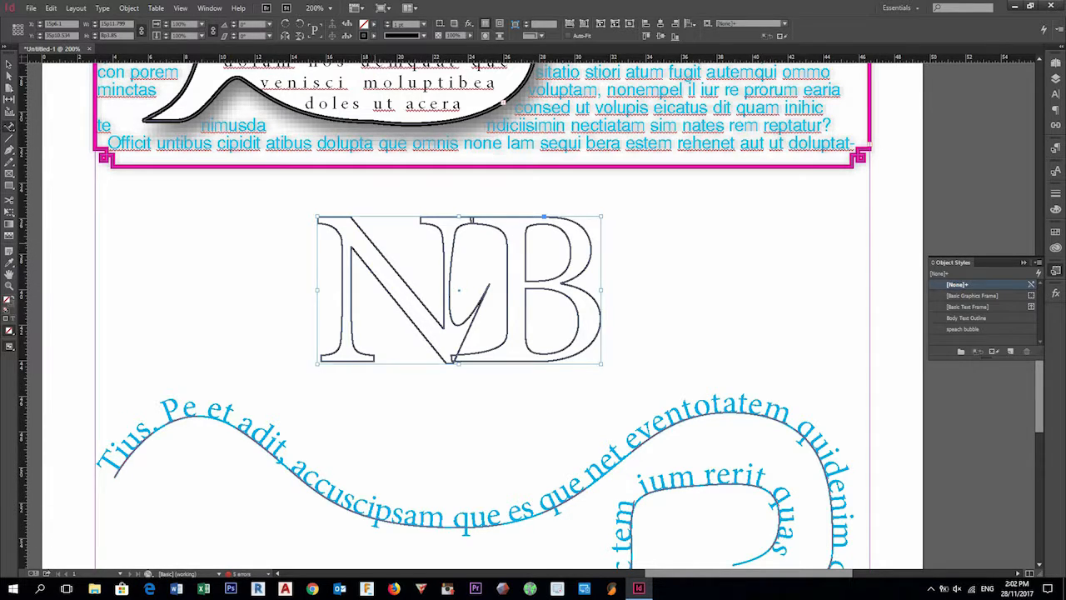
left_click(373, 244)
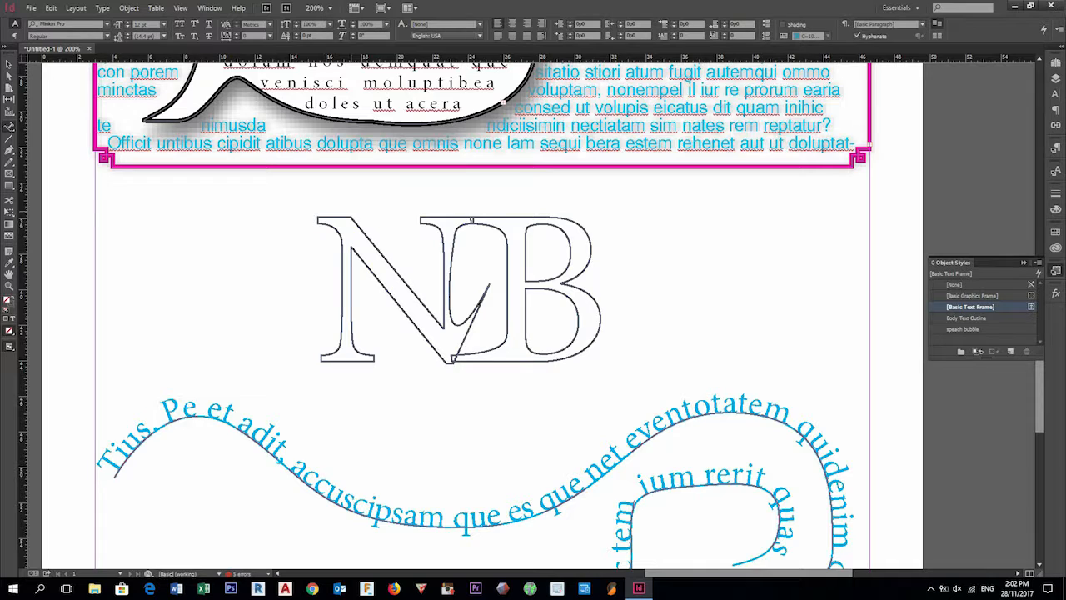
scroll(454, 349, "up", 2)
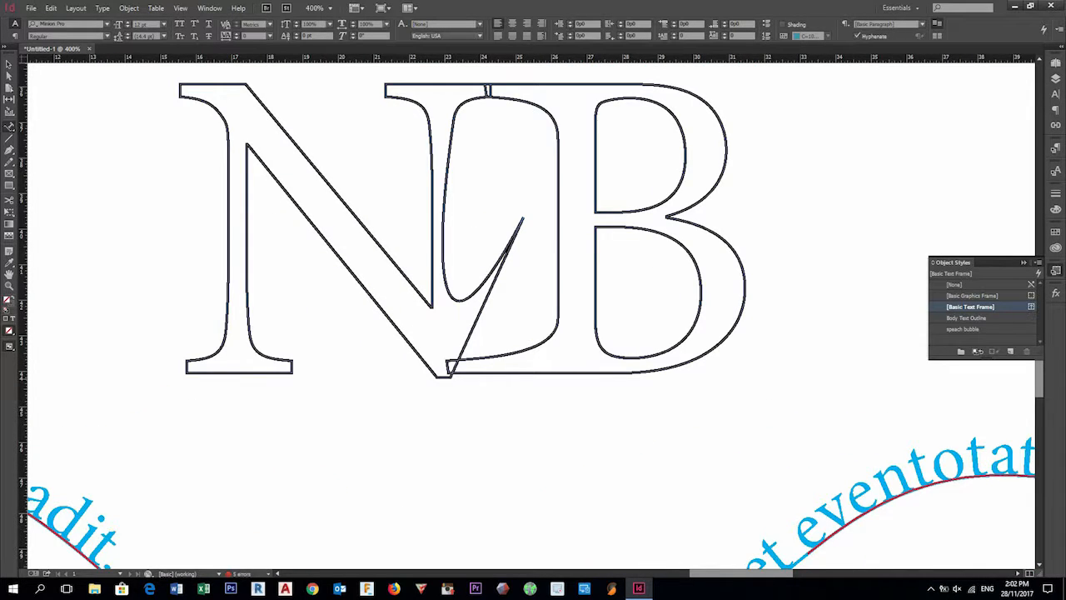
scroll(436, 543, "down", 1)
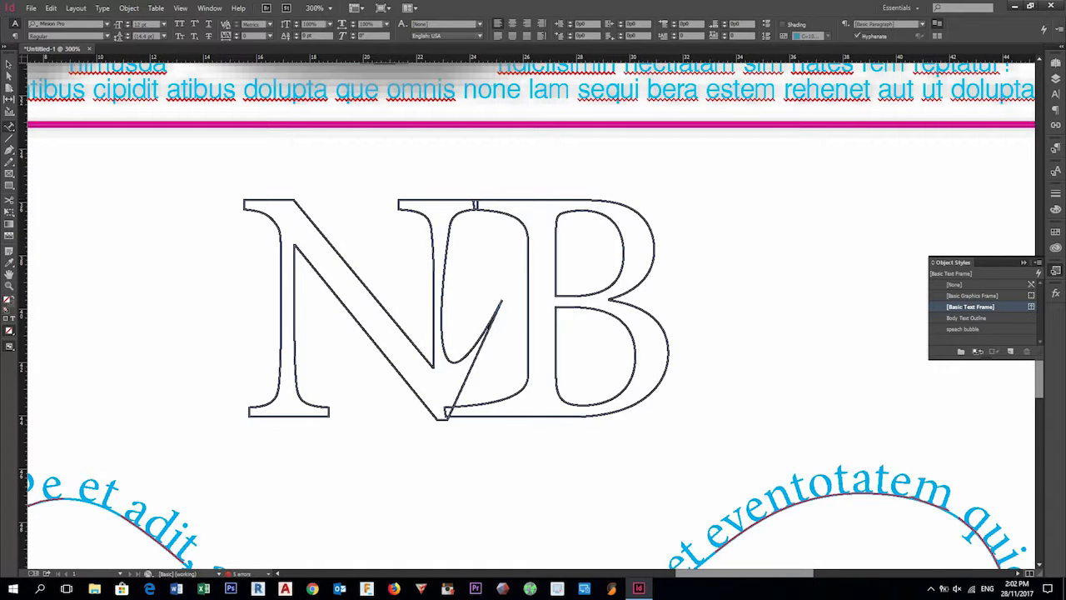
Try releasing the NB outlines' compound path for use with the Type on a Path tool, and undo the release
left_click(9, 64)
left_click(295, 202)
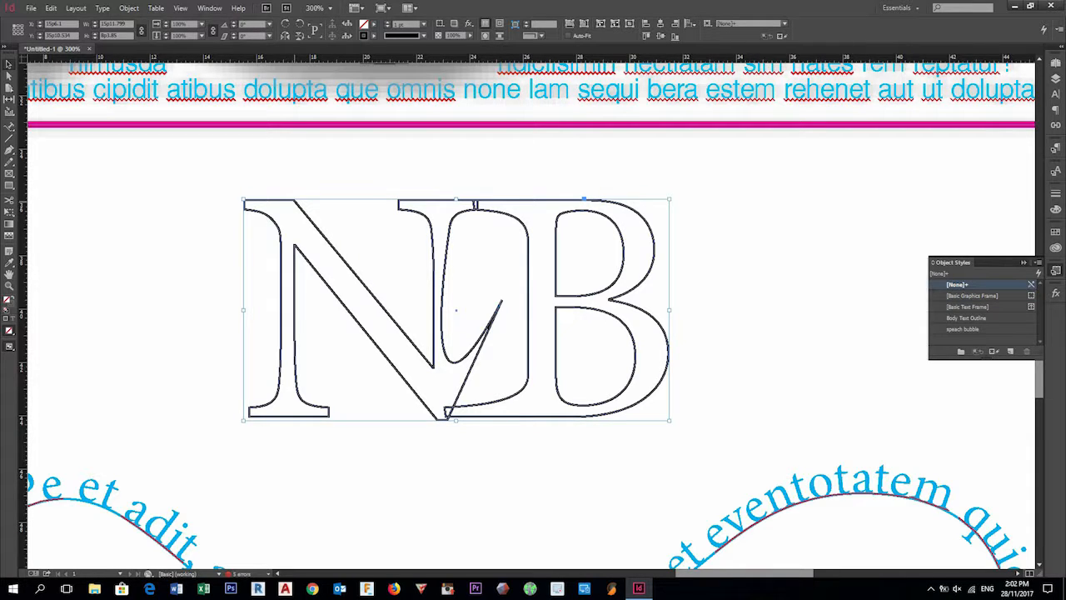
left_click(102, 8)
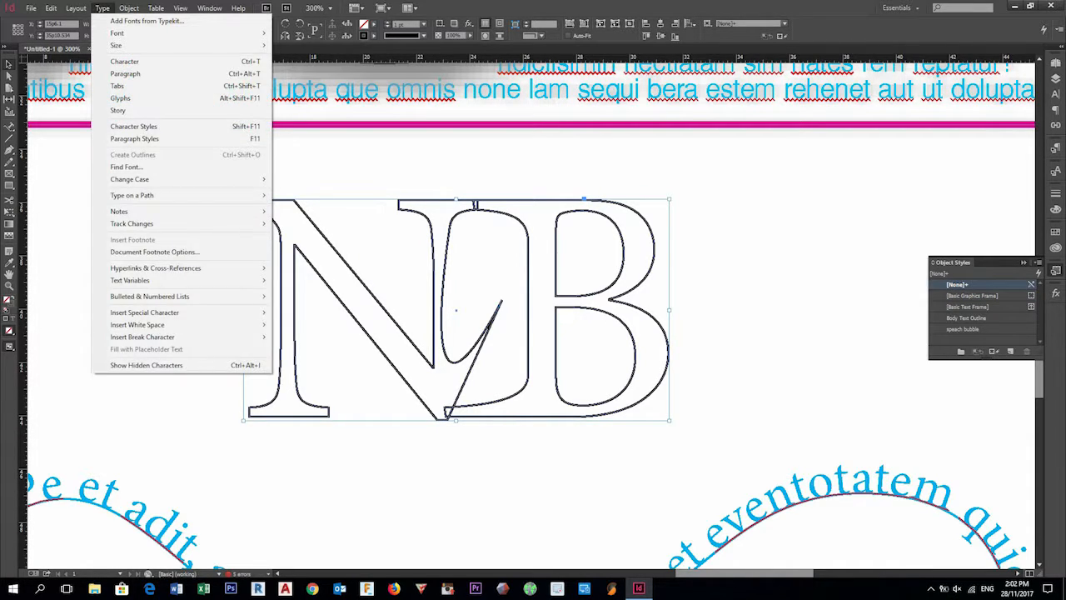
mouse_move(129, 8)
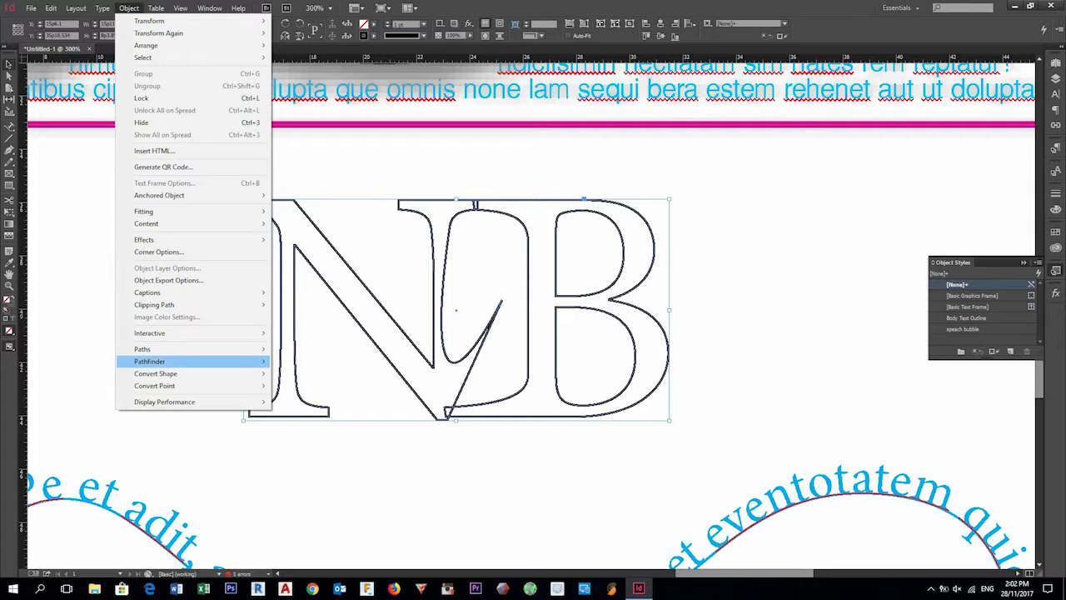
mouse_move(166, 349)
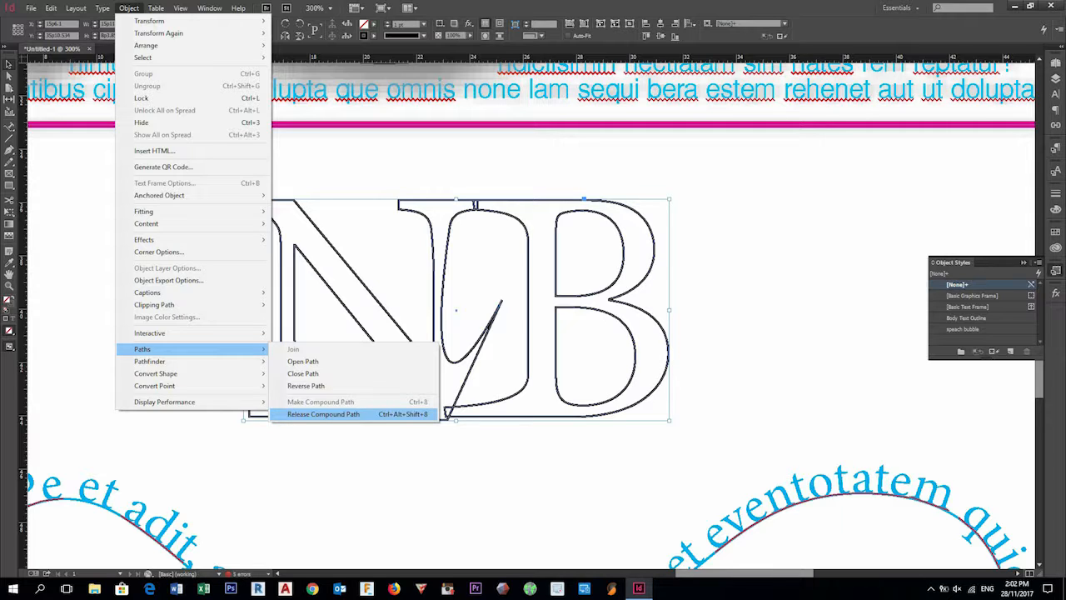
mouse_move(241, 373)
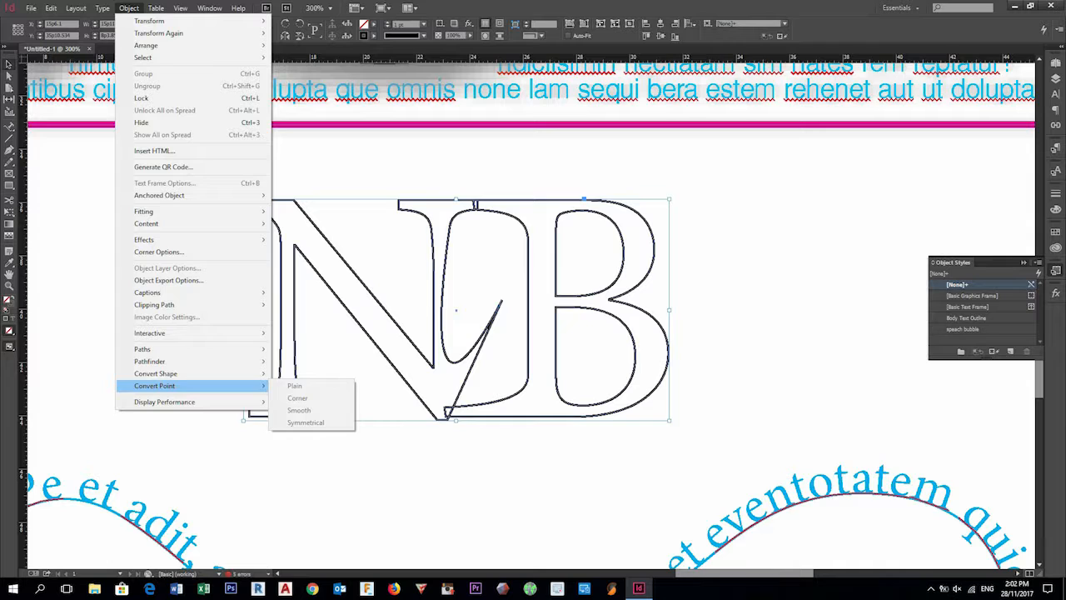
mouse_move(241, 349)
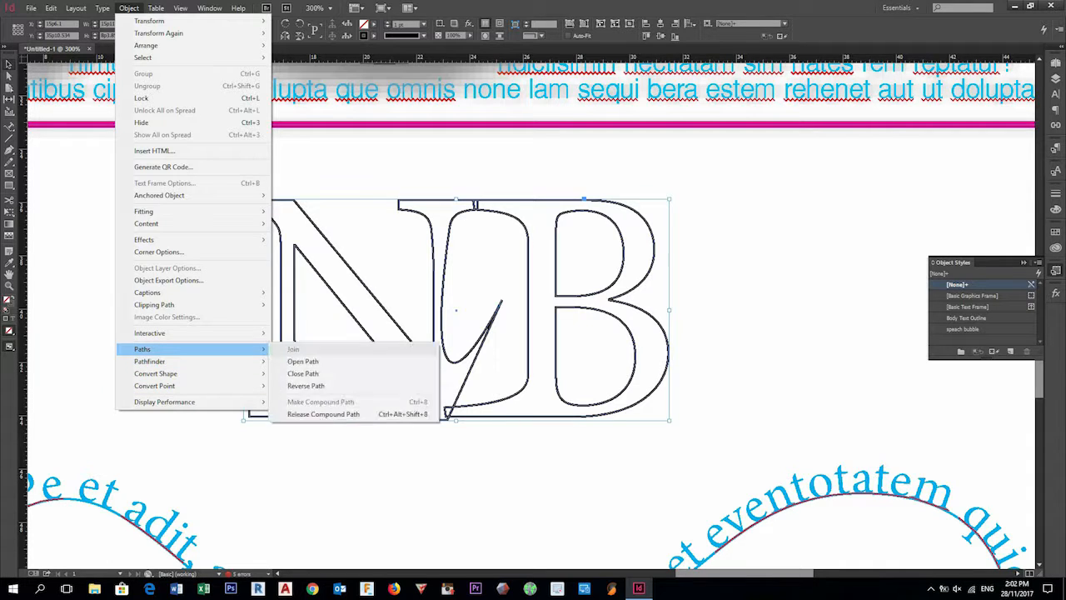
left_click(325, 414)
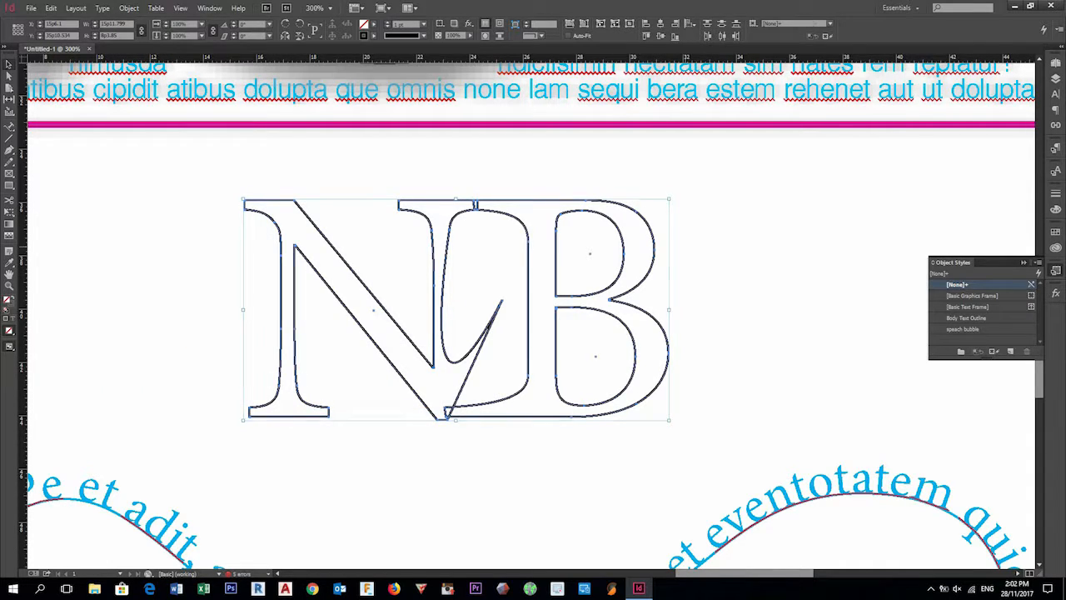
left_click(166, 237)
left_click(9, 126)
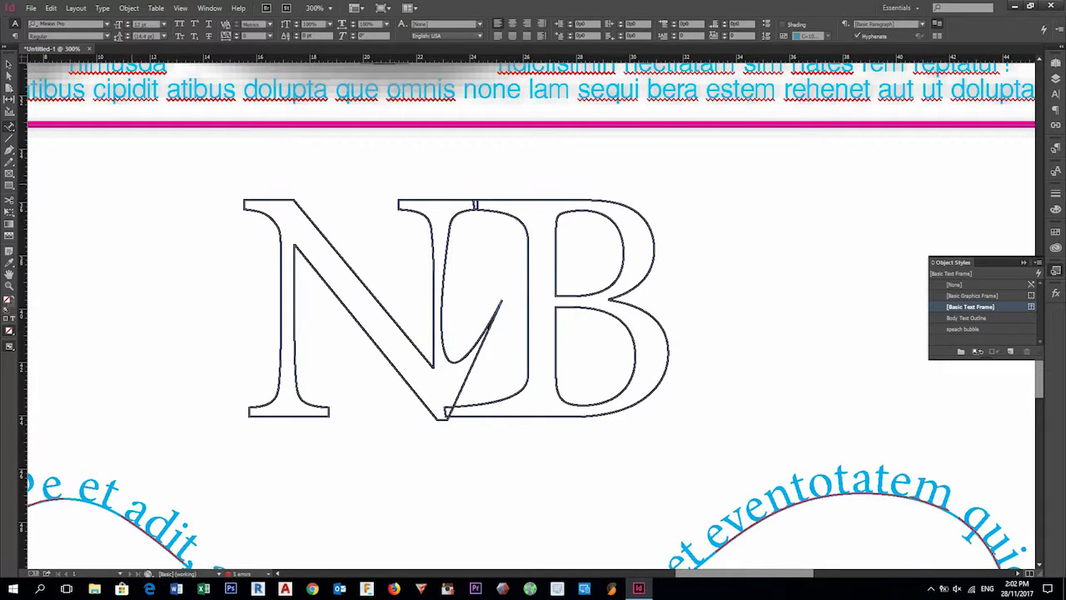
key("ctrl+z")
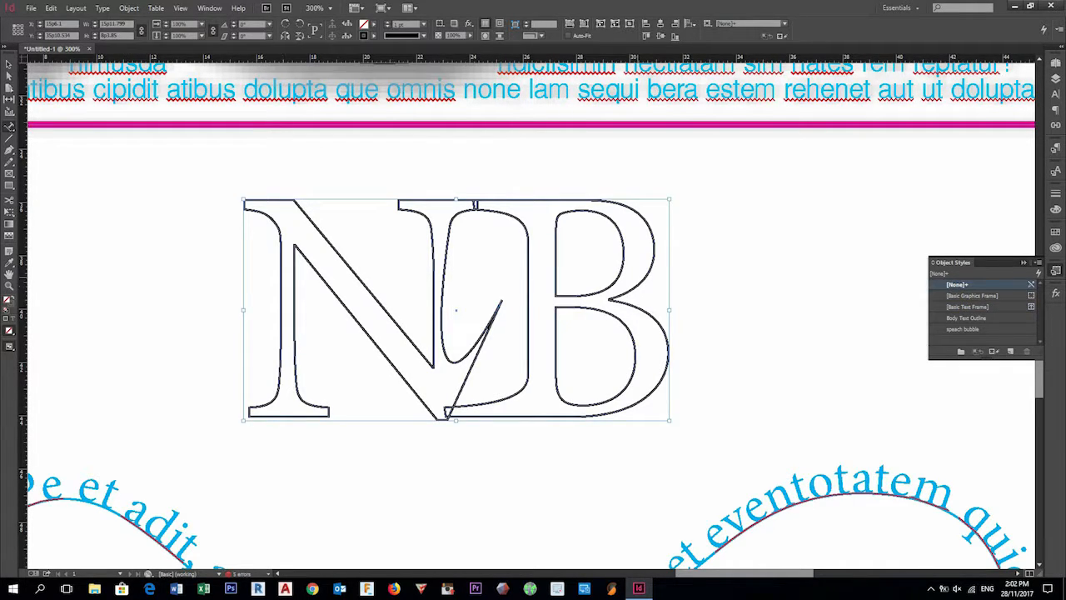
Release the compound path of the NB outlines into separate letter paths
left_click(129, 8)
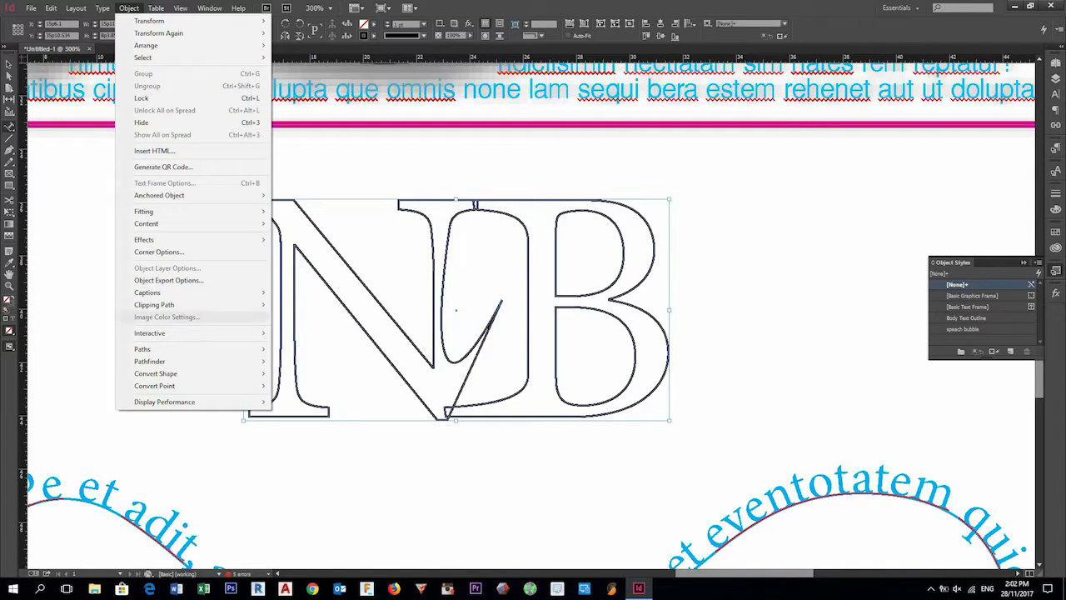
mouse_move(208, 348)
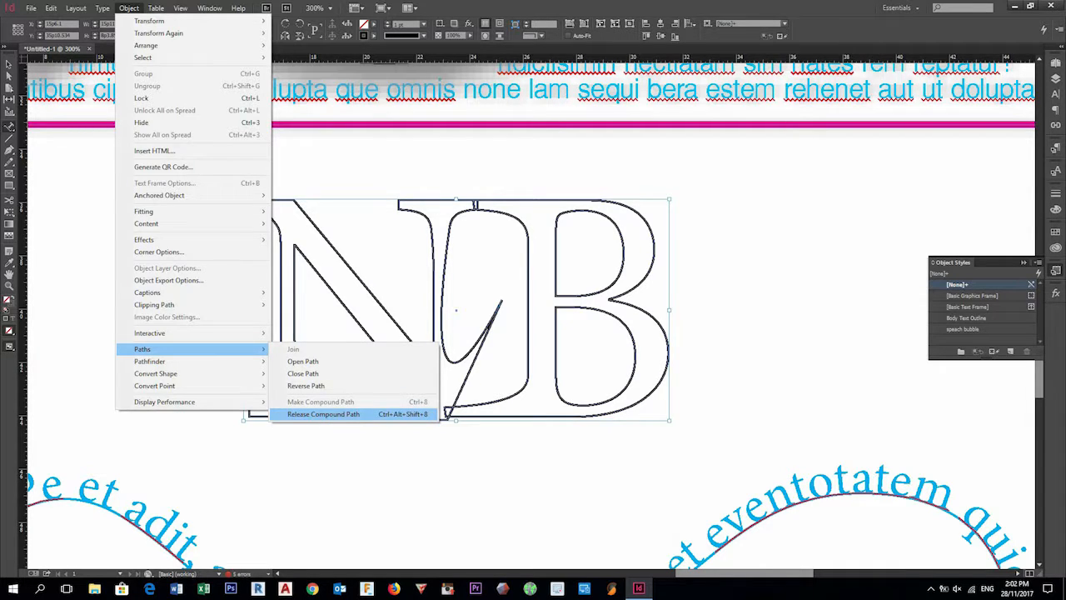
left_click(325, 414)
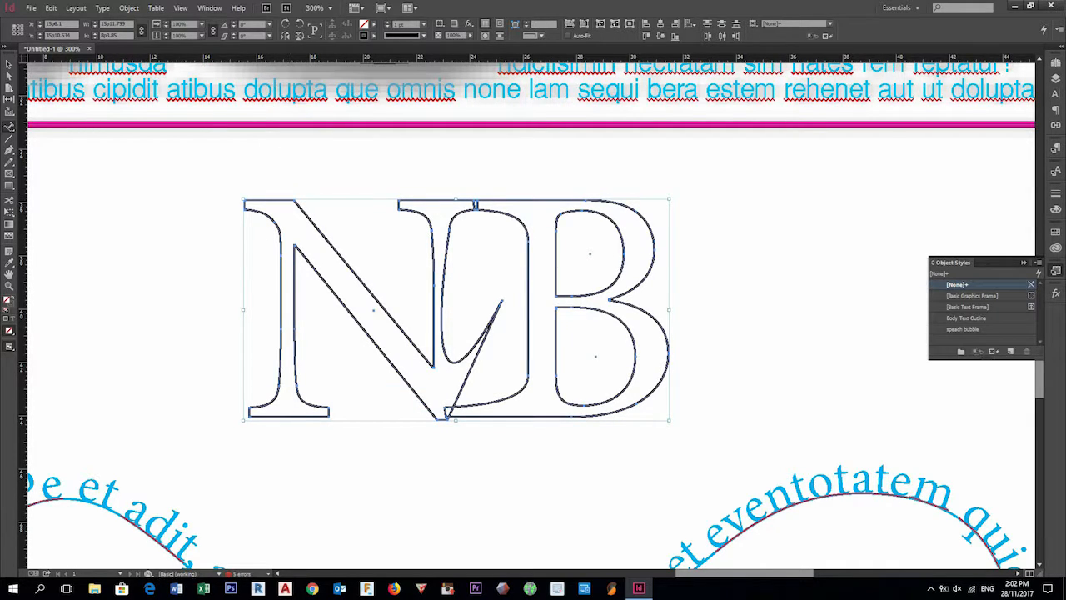
Start type on a path along the N's diagonal and fill the N's outline with placeholder text
left_click(9, 127)
left_click(58, 138)
left_click(309, 217)
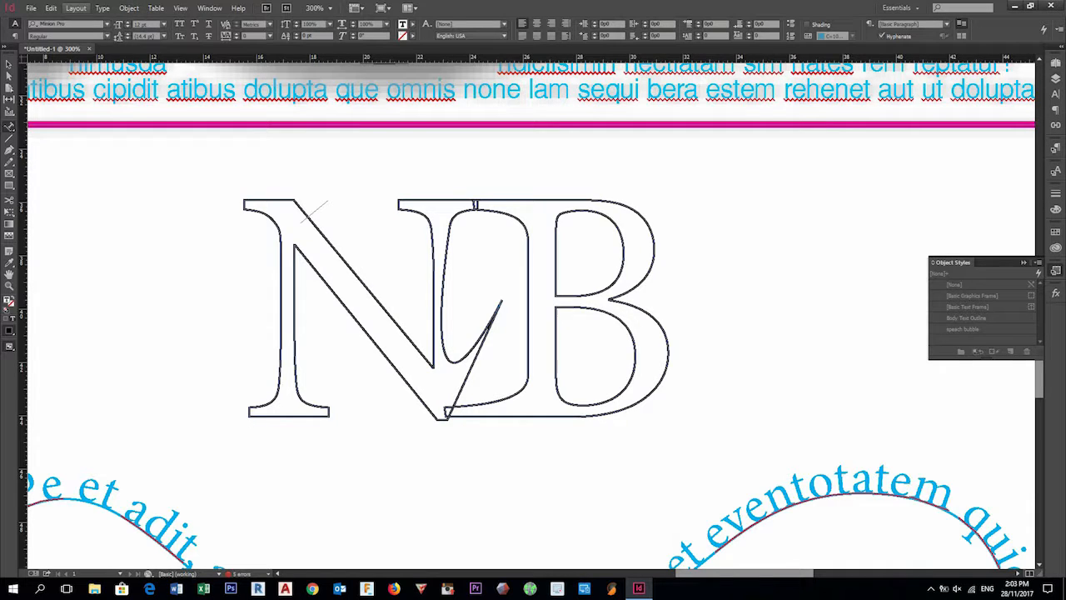
left_click(103, 8)
left_click(146, 349)
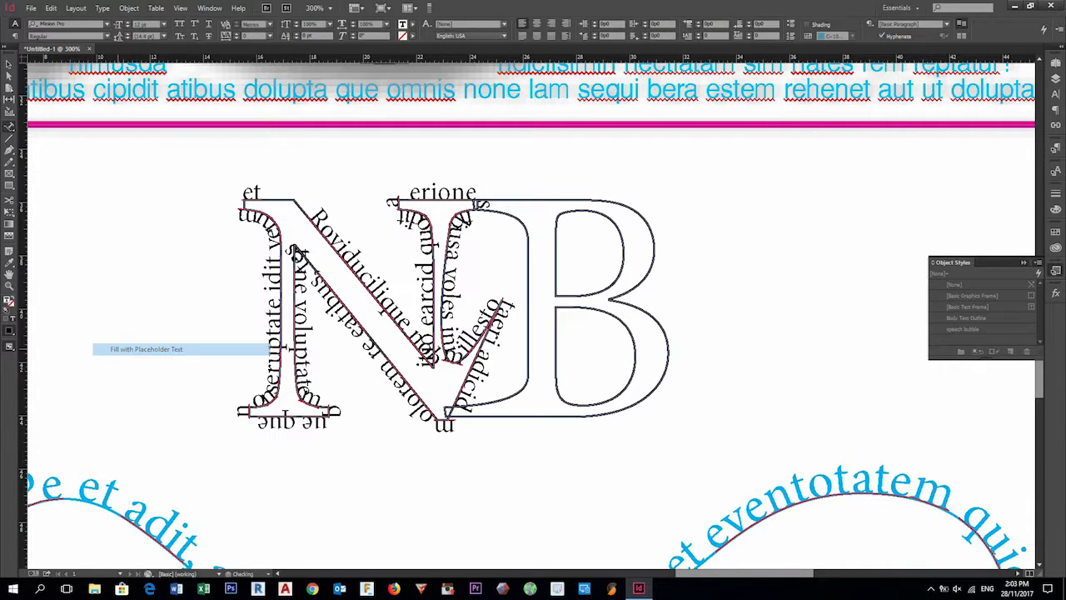
Start type on a path along the upper edge of the B and fill its outer outline with placeholder text
left_click(559, 200)
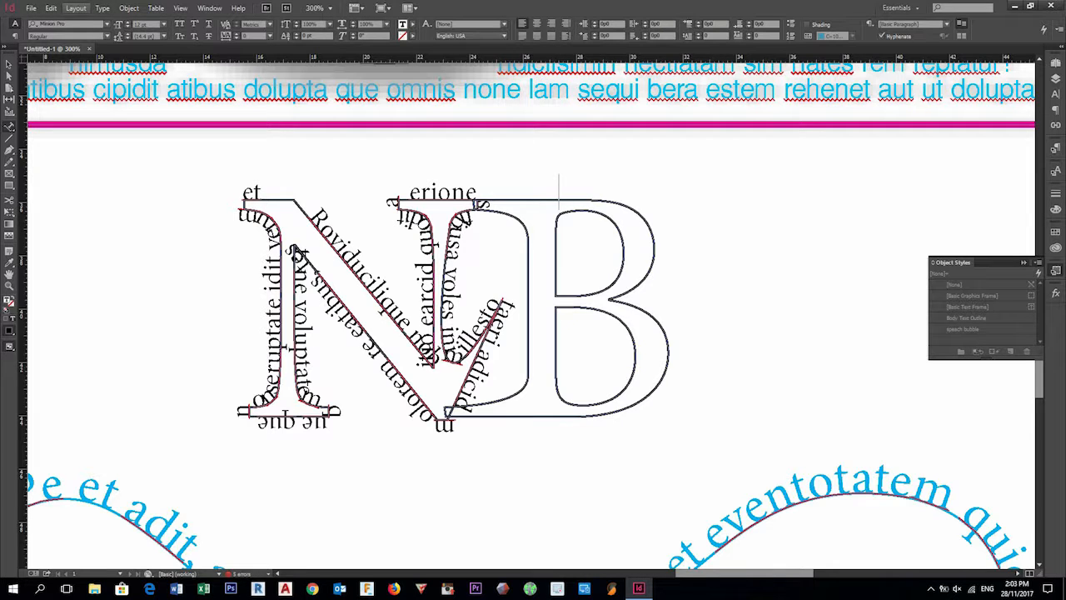
left_click(102, 7)
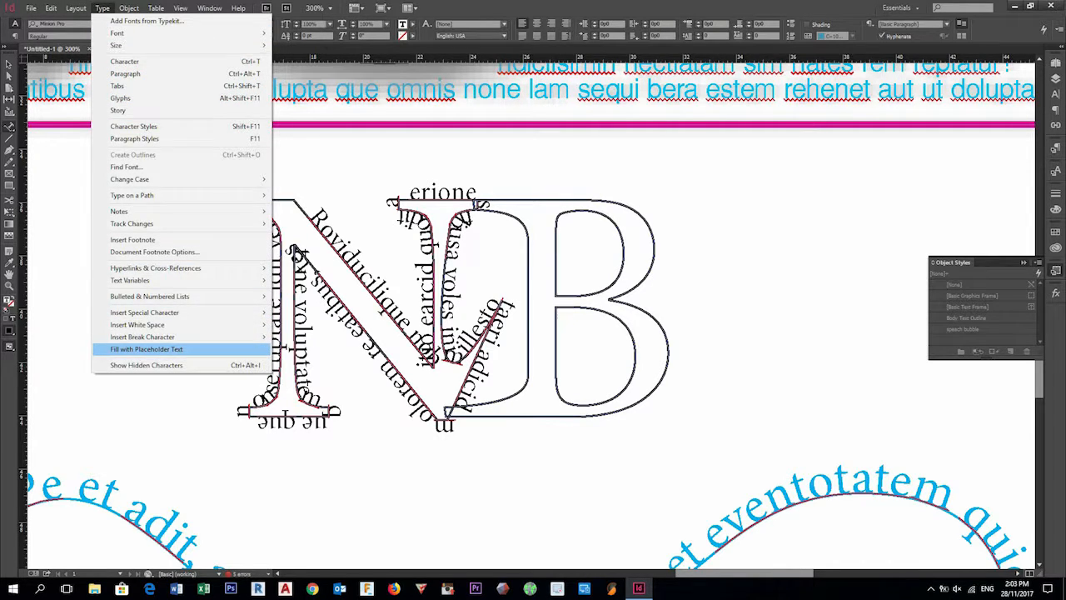
left_click(146, 349)
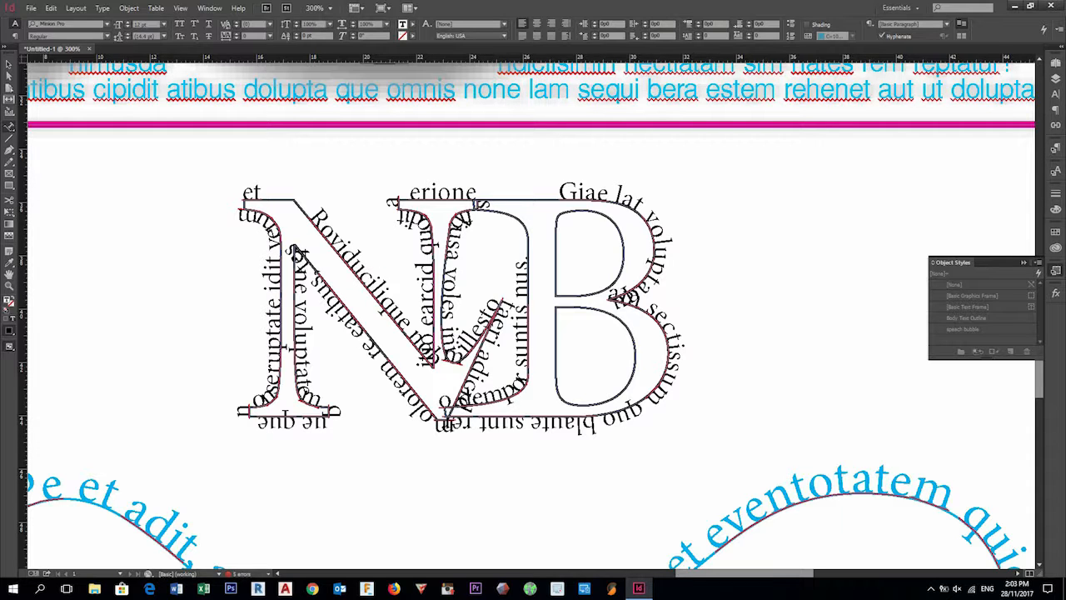
Move the N path text's start down near the lower end of the diagonal and its end to the upper-left serif
left_click(9, 76)
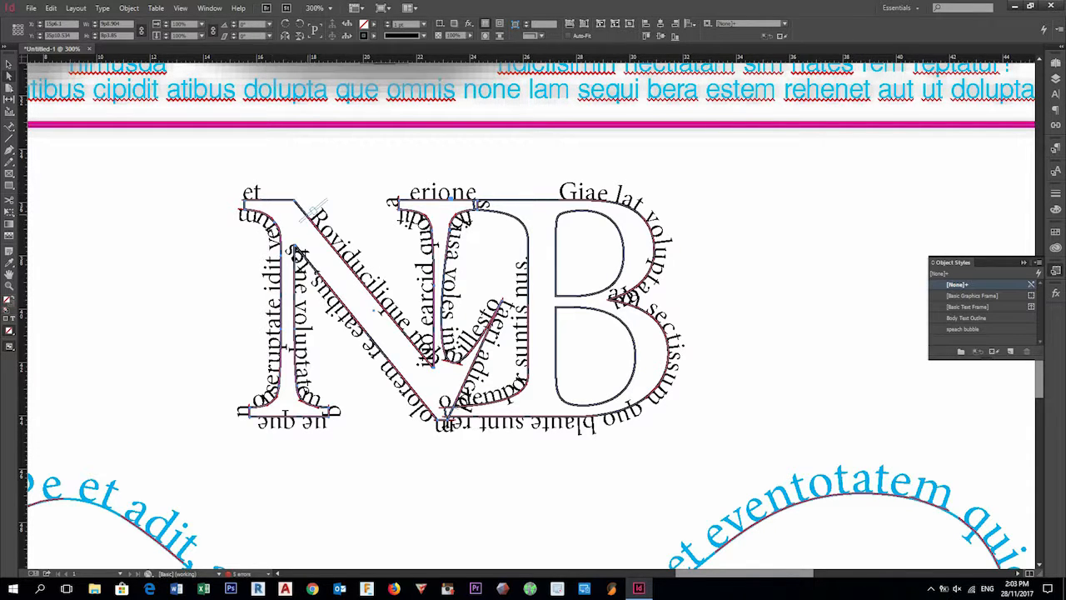
left_click_drag(313, 211, 324, 221)
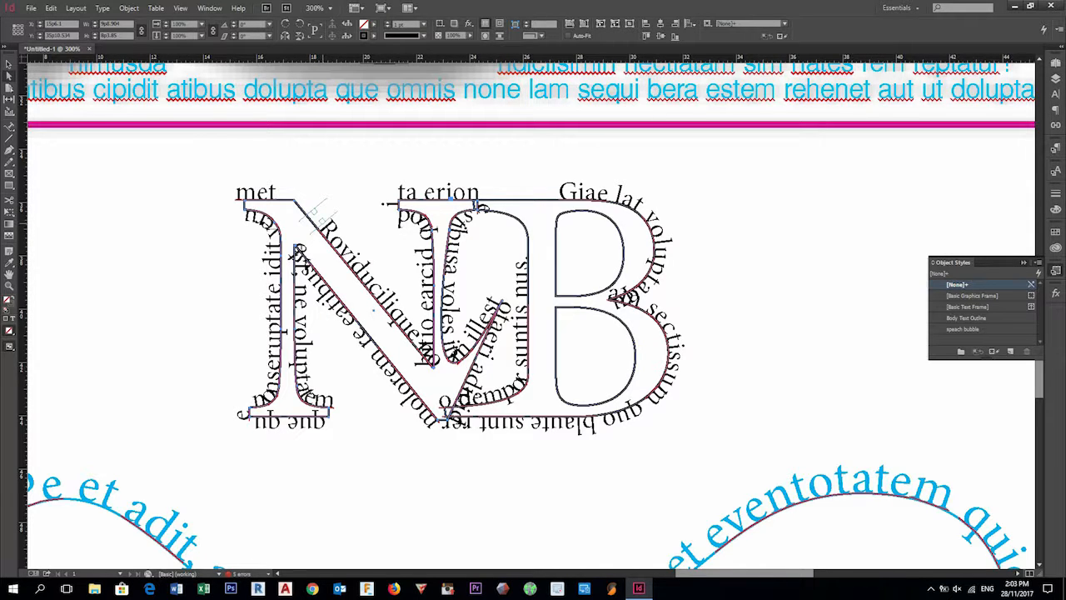
left_click_drag(368, 278, 402, 319)
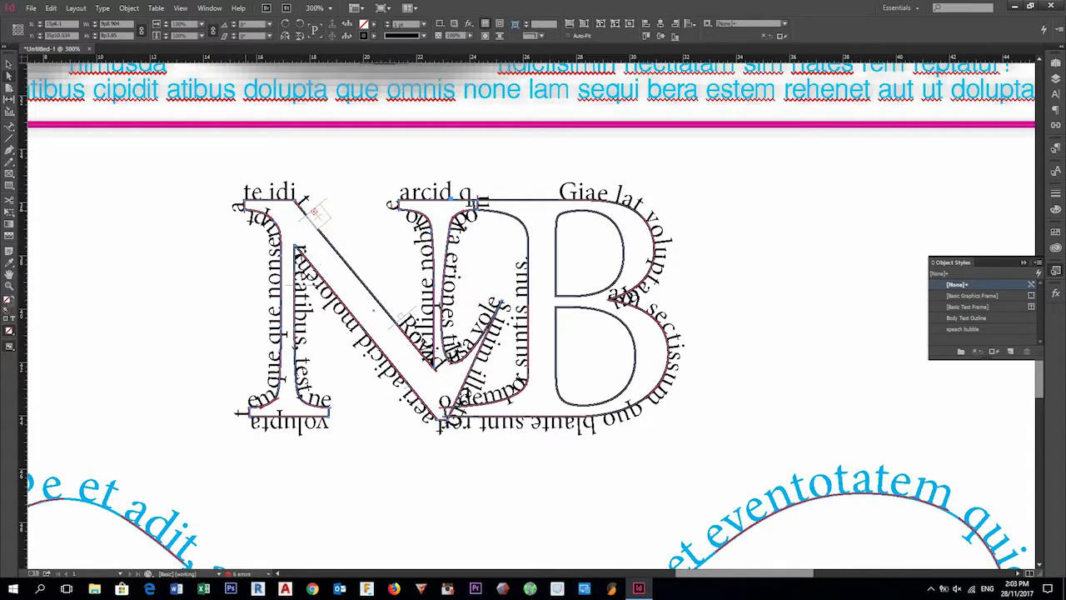
left_click_drag(313, 212, 302, 334)
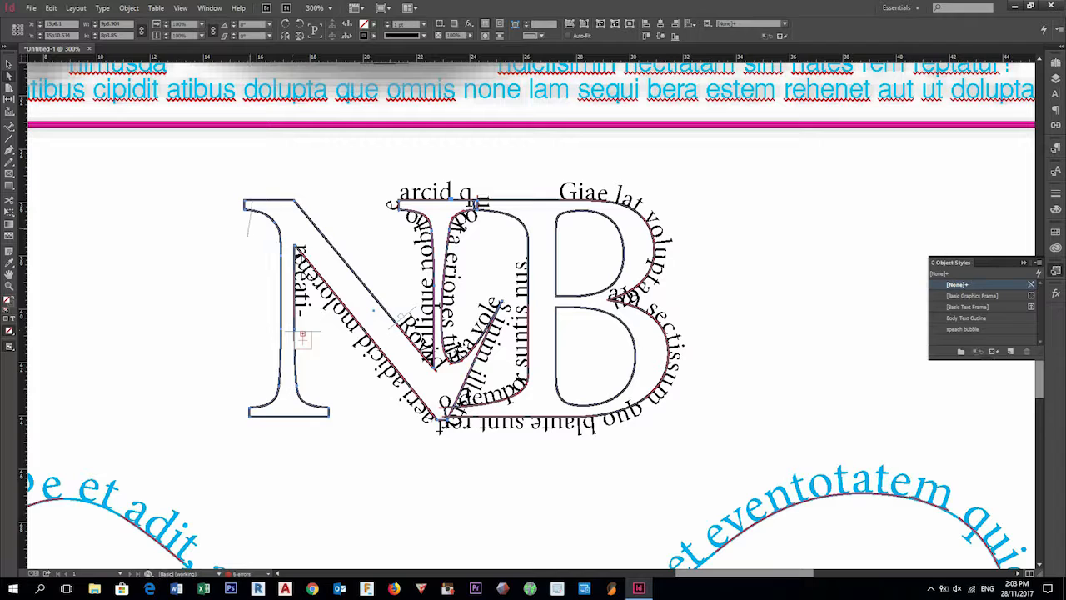
left_click(253, 194)
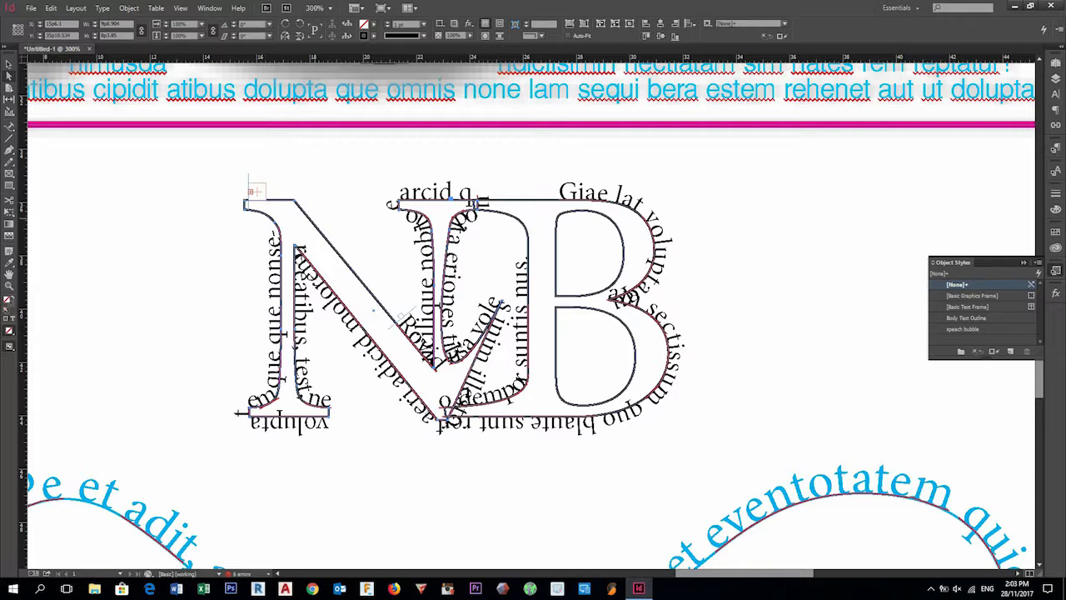
left_click(240, 191)
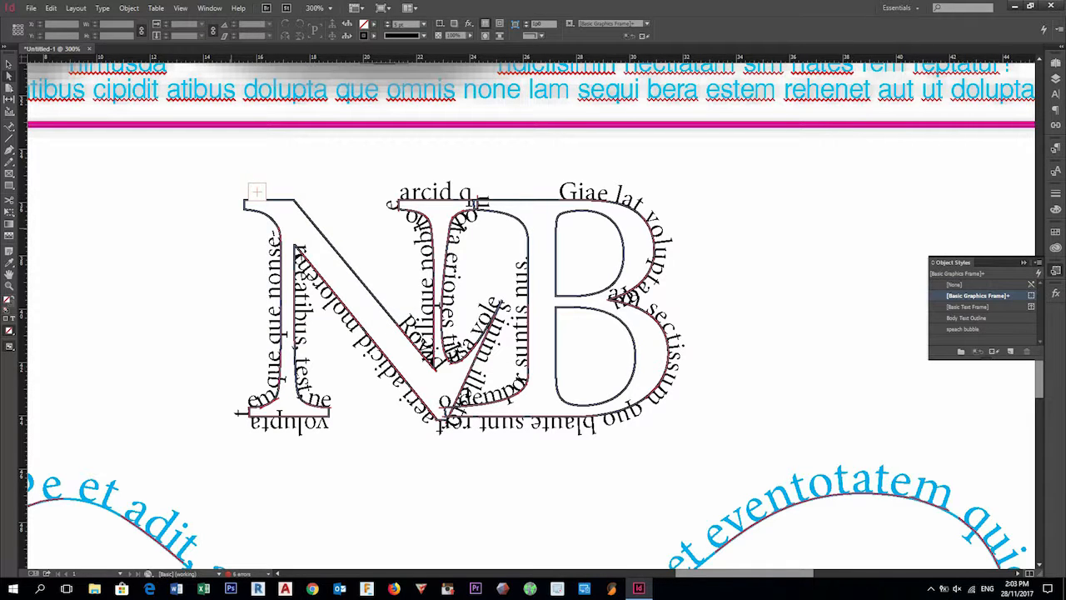
left_click(256, 192)
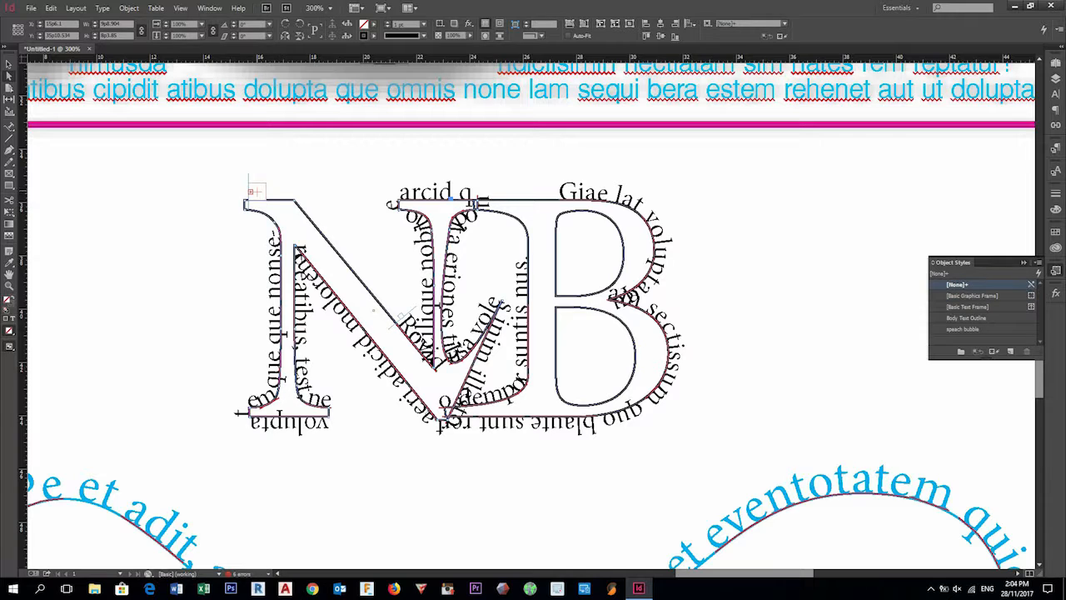
Thread the N's overset path text into a new text frame about 10p3 wide and 8p7 high beside the B
left_click(252, 191)
scroll(249, 290, "down", 5)
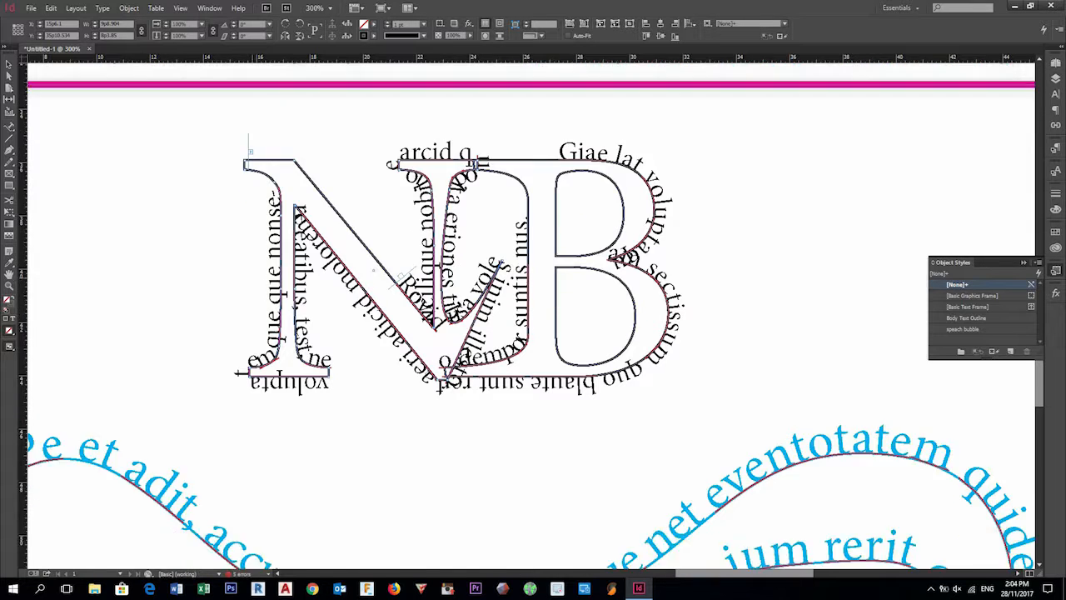
scroll(250, 290, "up", 3)
scroll(249, 248, "down", 2)
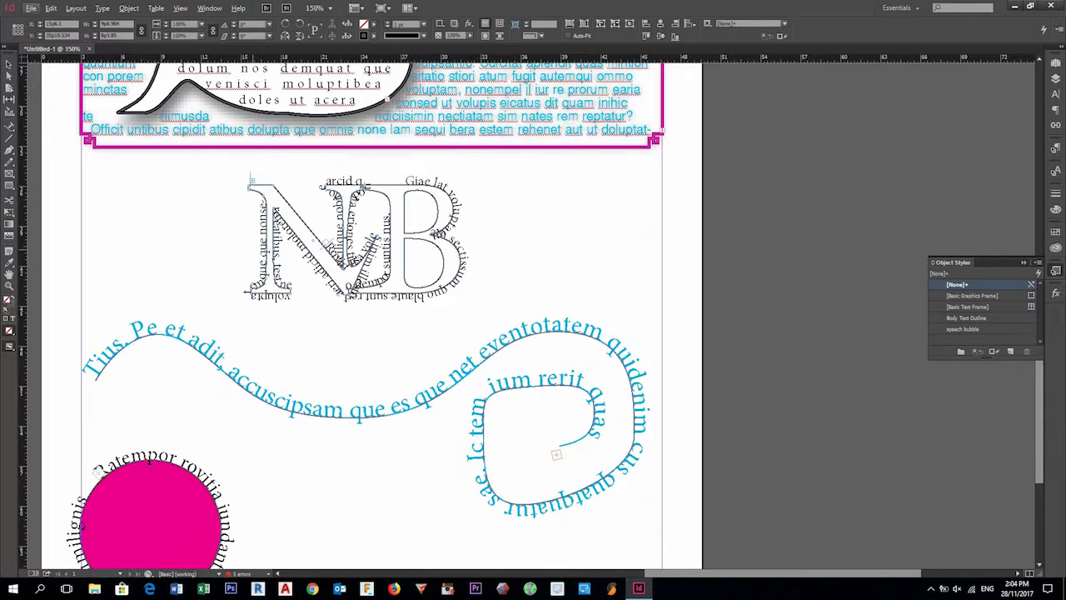
scroll(371, 317, "up", 4)
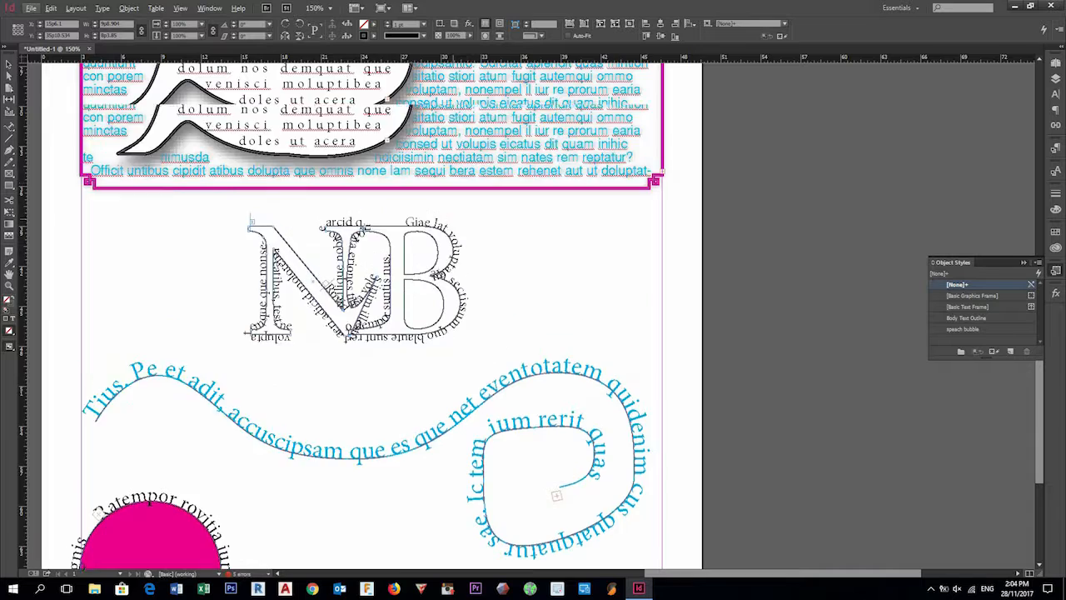
scroll(370, 225, "down", 2)
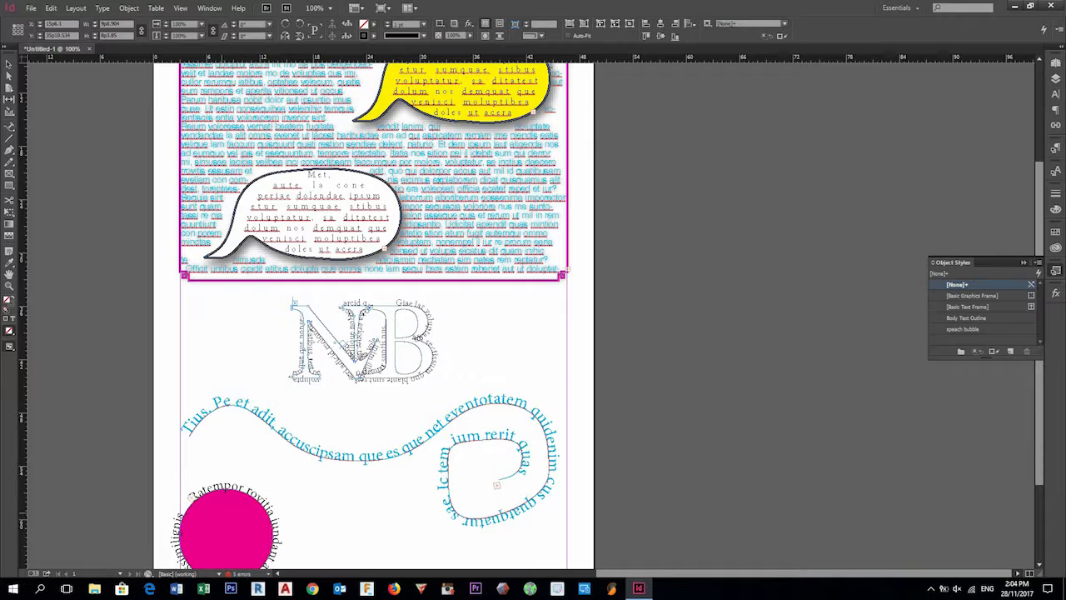
left_click_drag(451, 305, 542, 382)
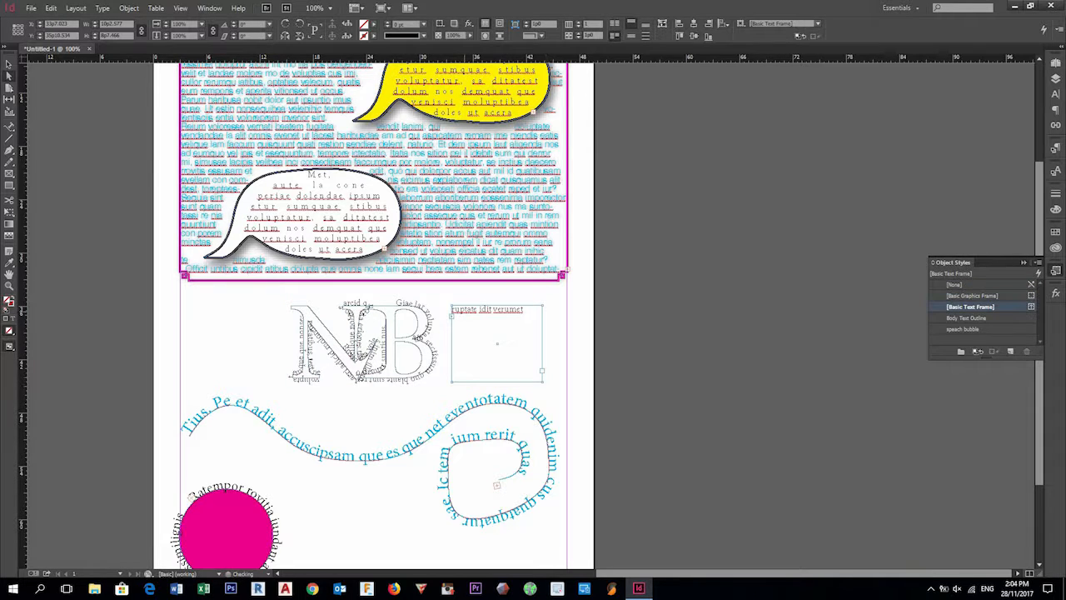
left_click(620, 358)
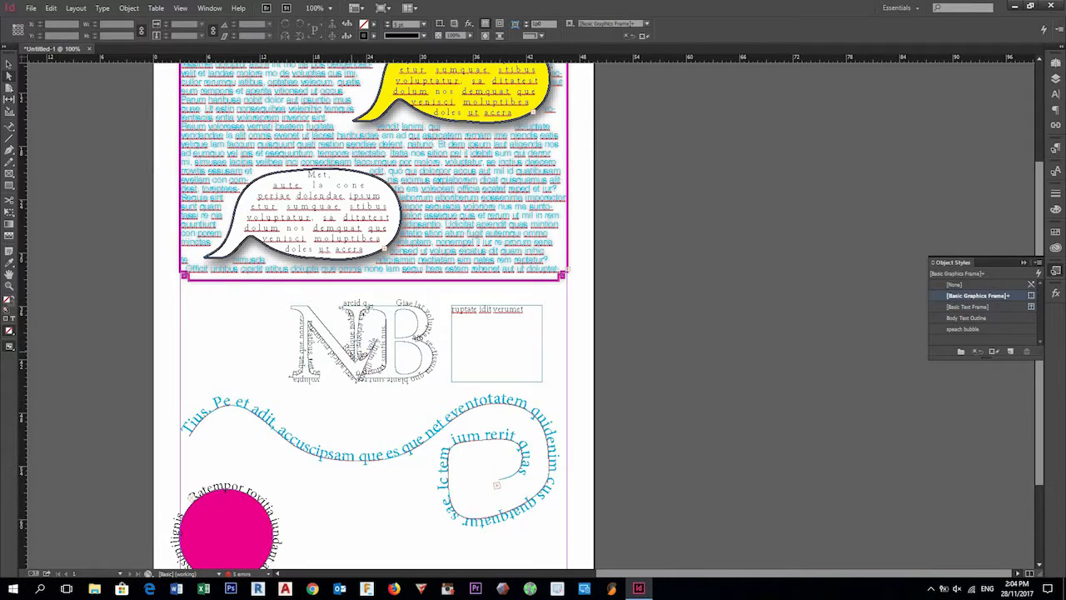
Insert a long run of random filler letters, mostly repeated "hb", near the start of the N's path text
key("t")
type("kjhbhbhibhb")
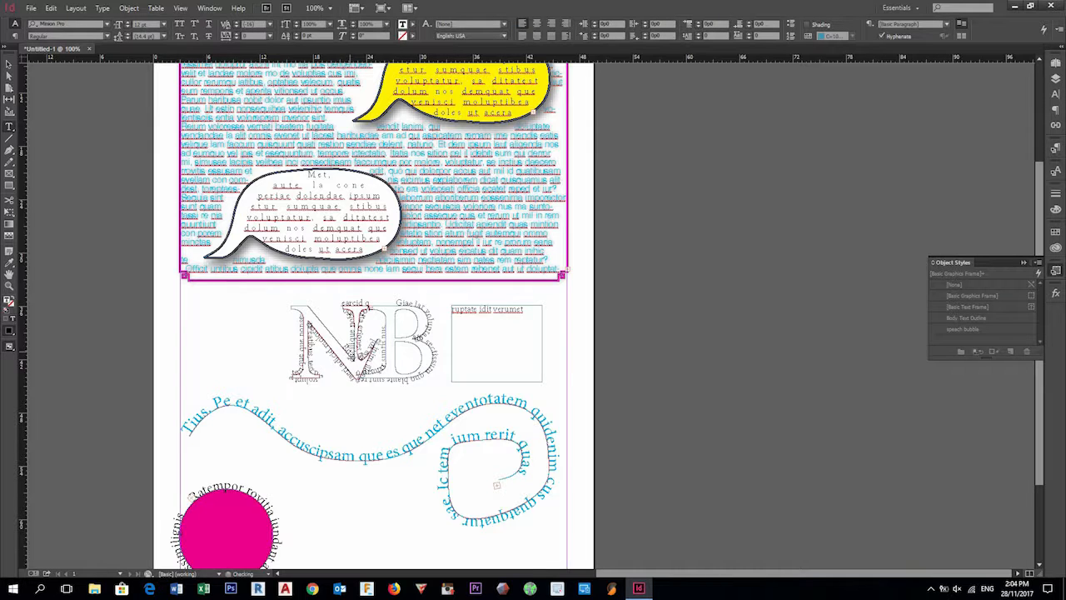
type("hbhbhbhbhbhbhbhbhbhbhb")
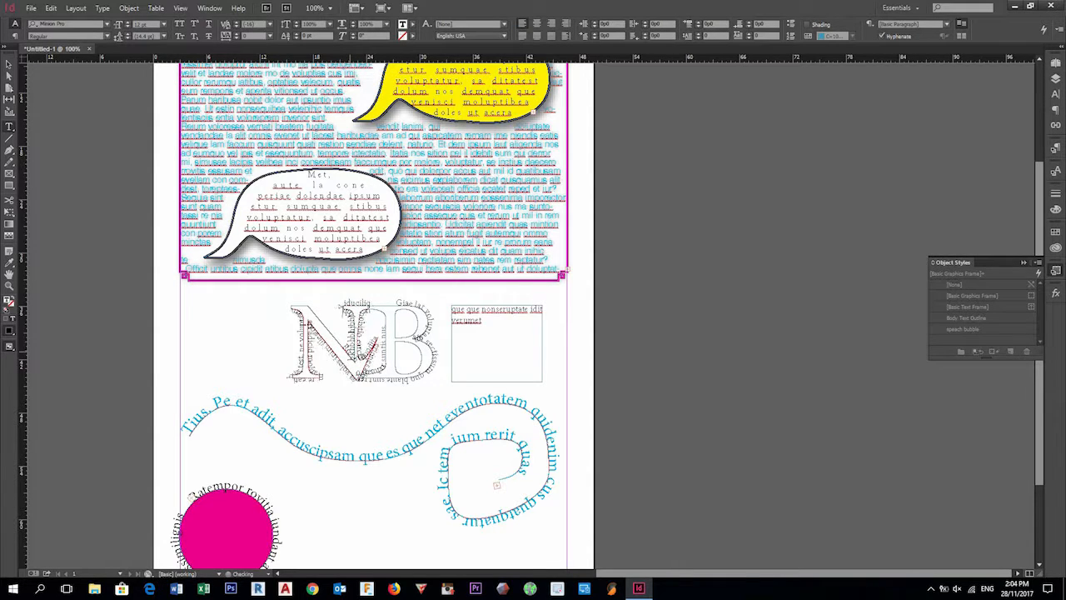
type("hbhbhbhbhbhbhb")
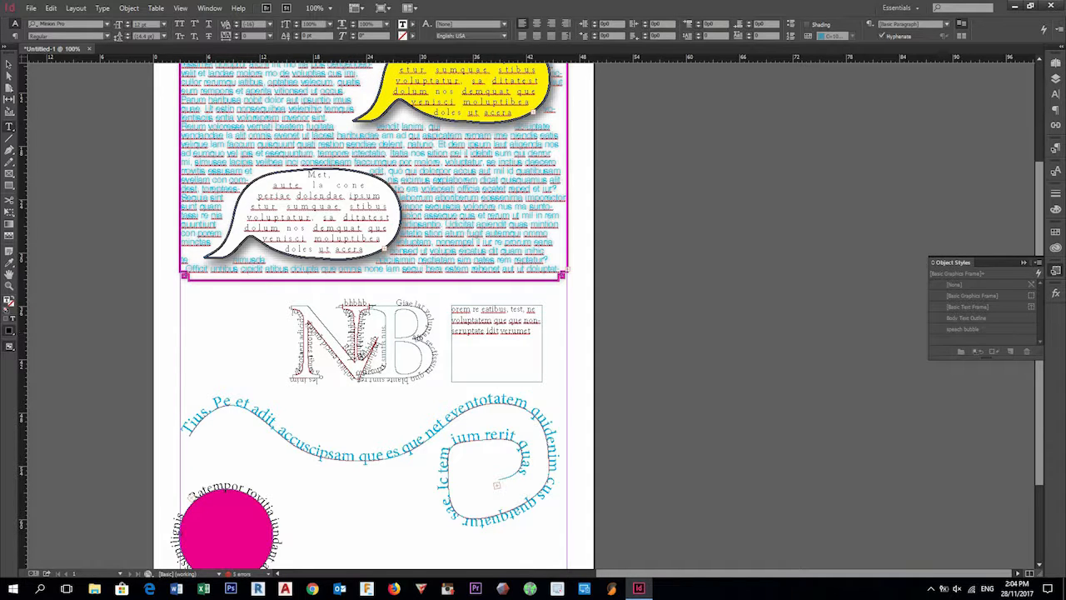
Delete the threaded text frame beside the B
key("Escape")
left_click(467, 312)
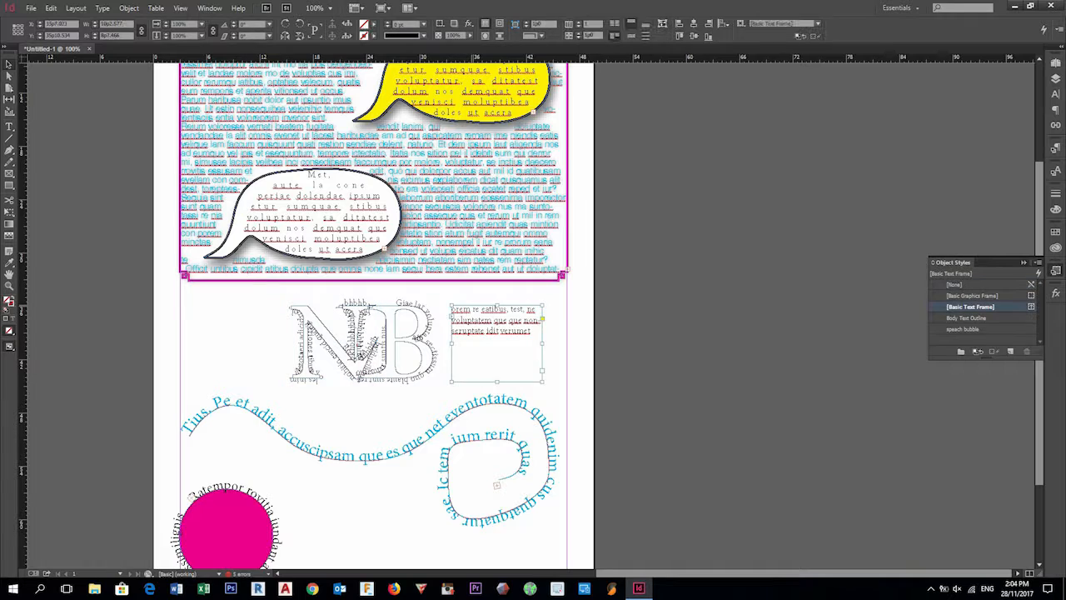
key("Delete")
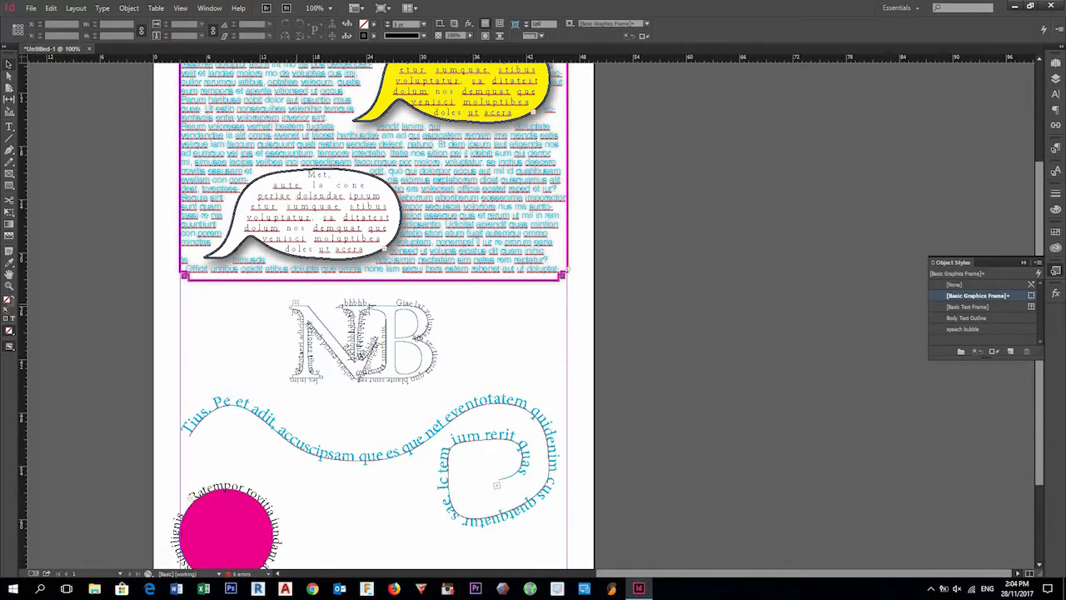
key("t")
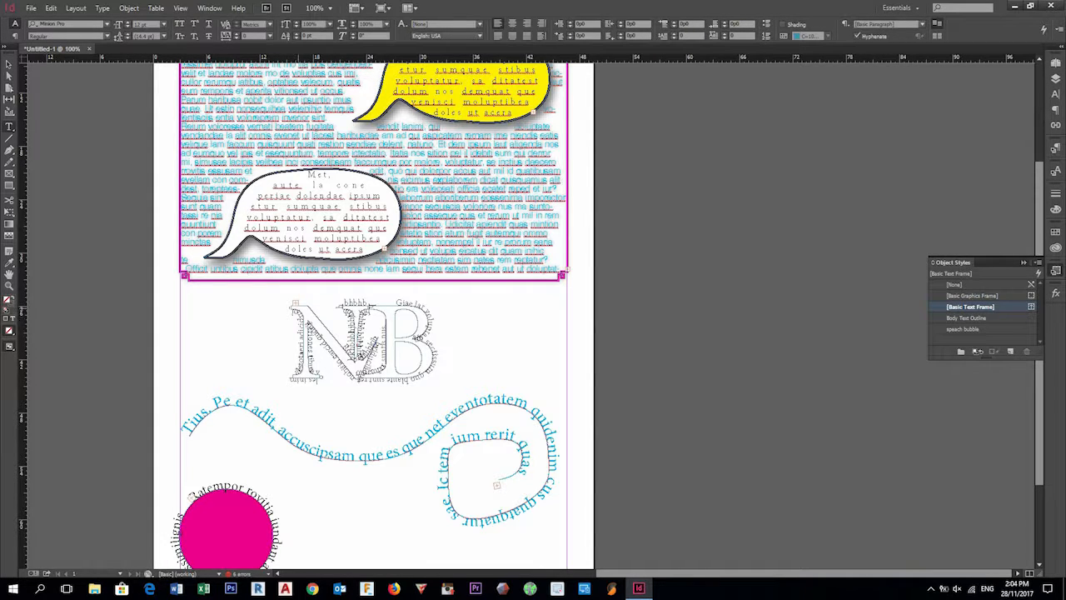
key("v")
left_click(219, 493)
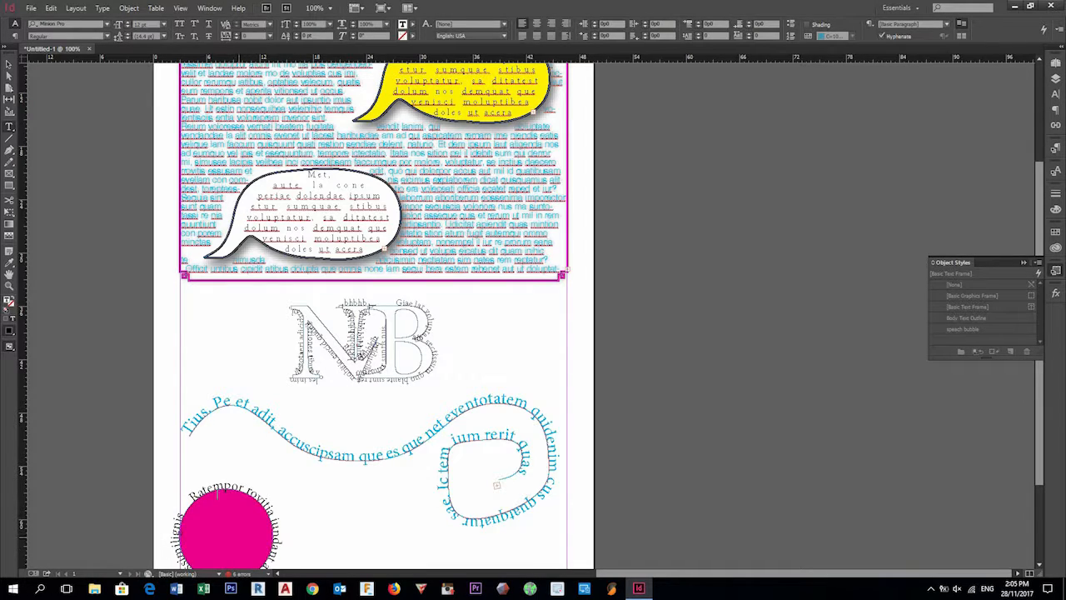
key("Escape")
Select the N's path text and thread its overset text into the path text around the B
scroll(292, 366, "up", 5)
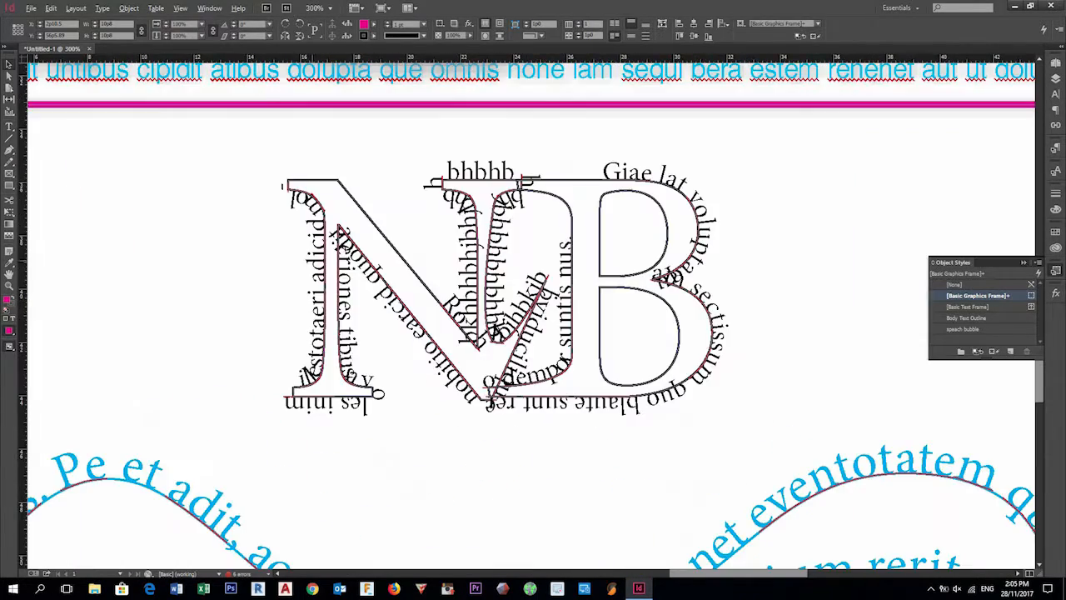
double_click(316, 416)
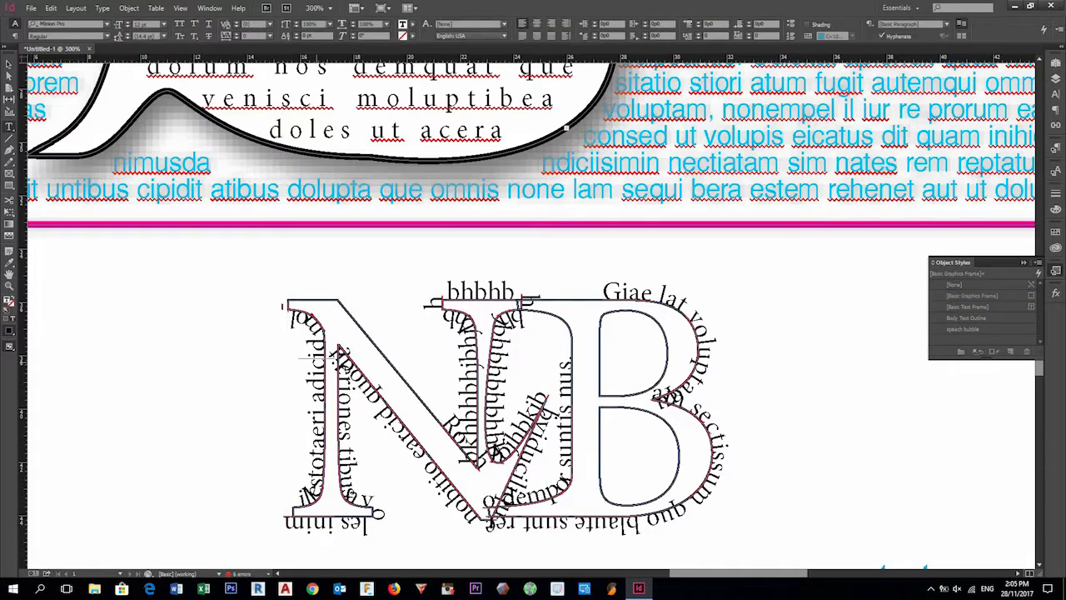
key("Escape")
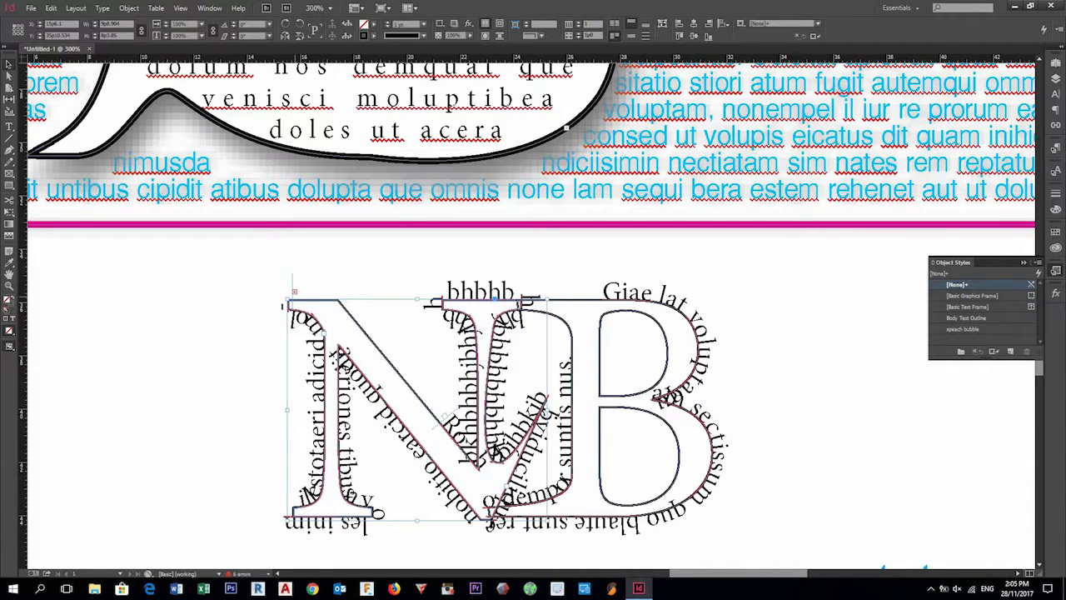
scroll(499, 334, "down", 1)
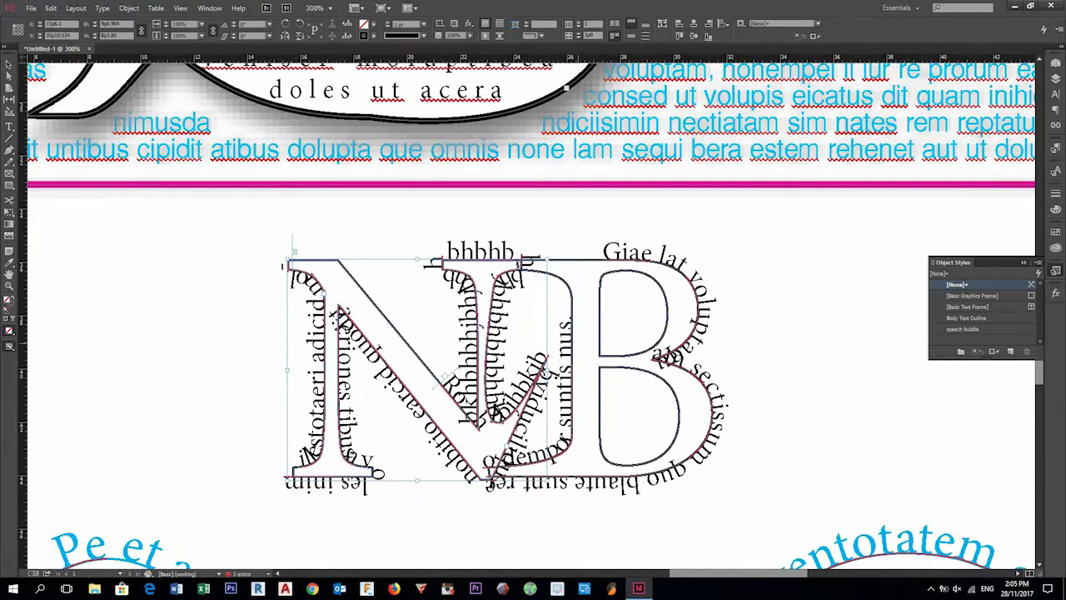
scroll(578, 334, "down", 4)
scroll(574, 334, "down", 3)
left_click(404, 408)
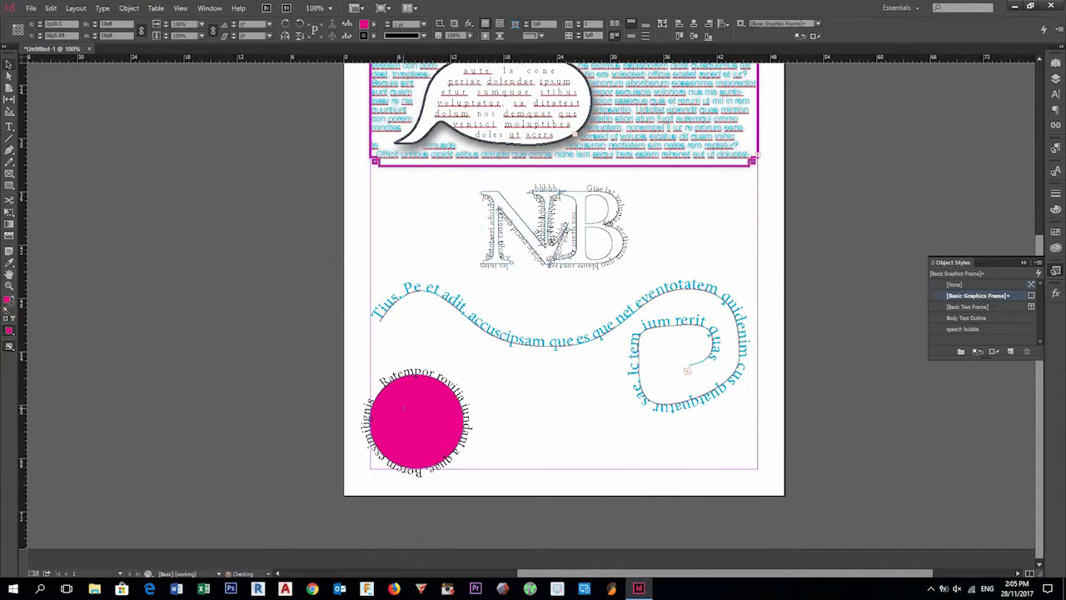
key("ctrl+z")
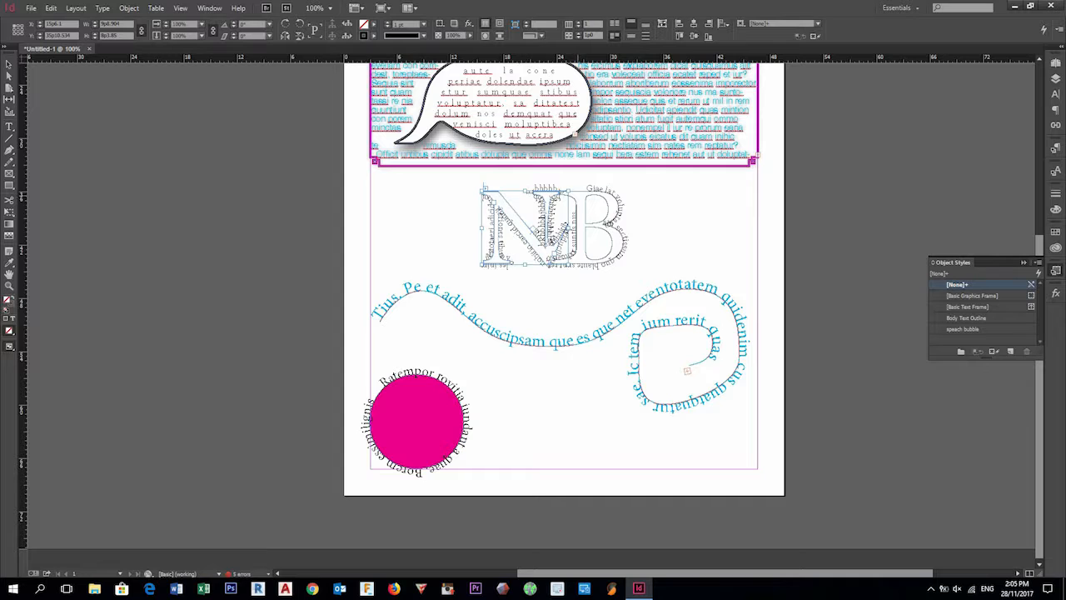
key("ctrl+z")
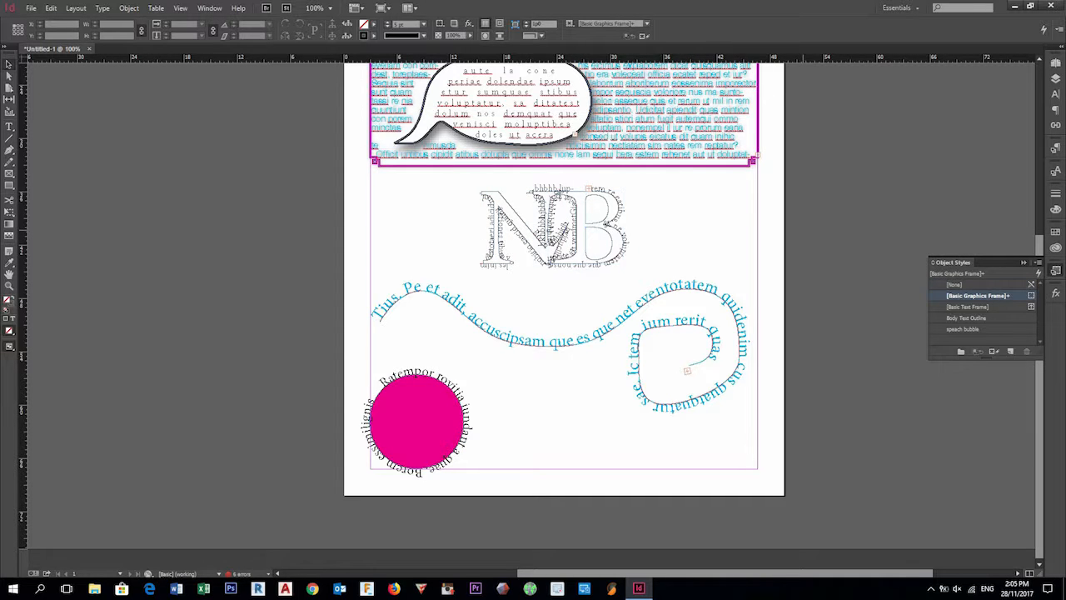
Set all of the linked path text around the N and B to a font size of 8 pt
scroll(556, 242, "up", 2)
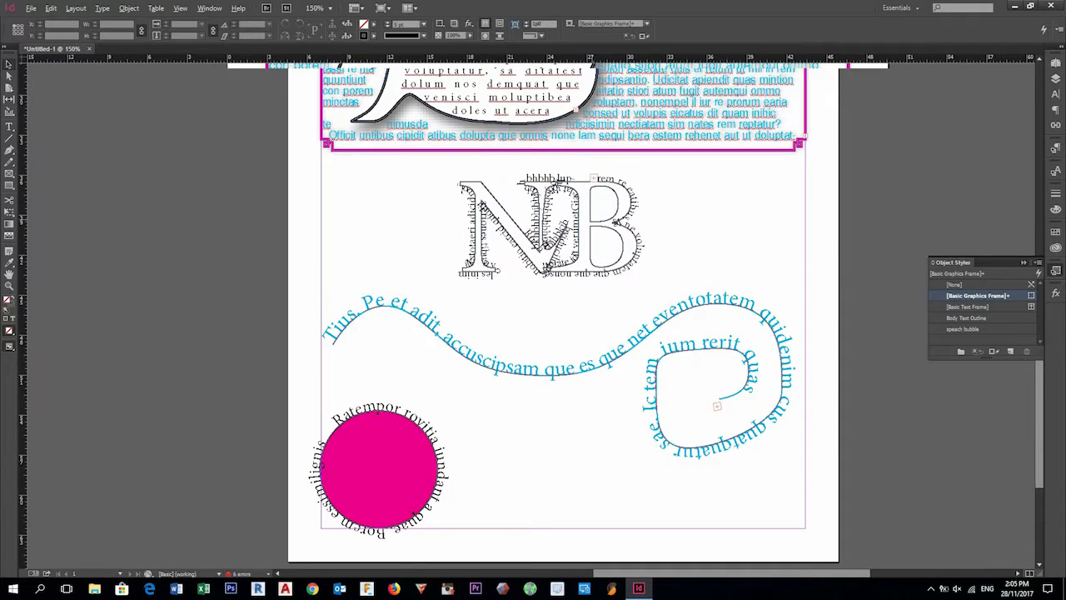
double_click(526, 223)
key("ctrl+a")
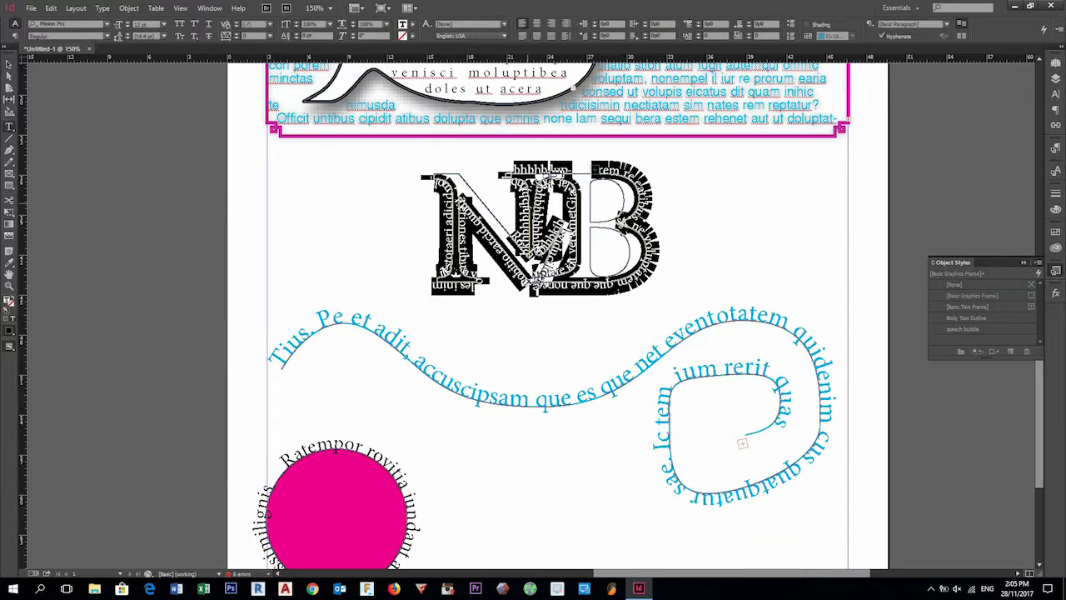
left_click(164, 24)
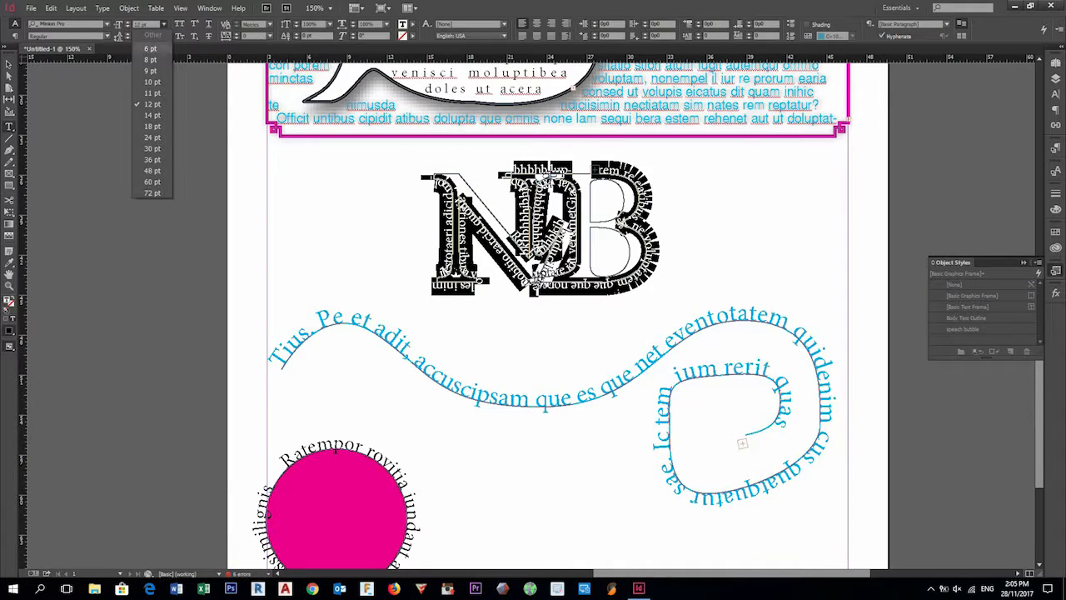
left_click(153, 70)
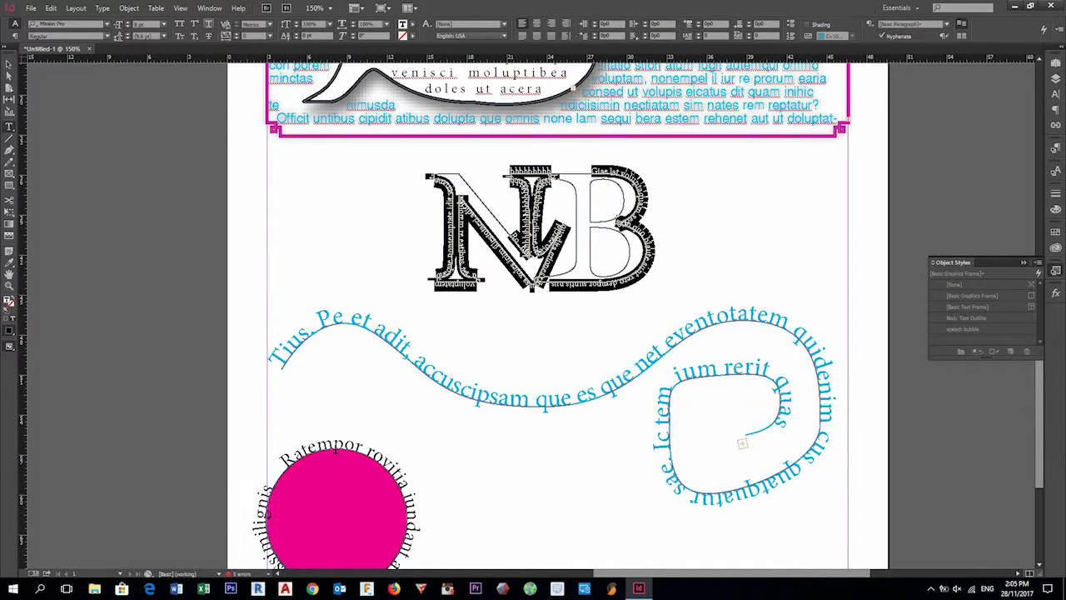
key("Escape")
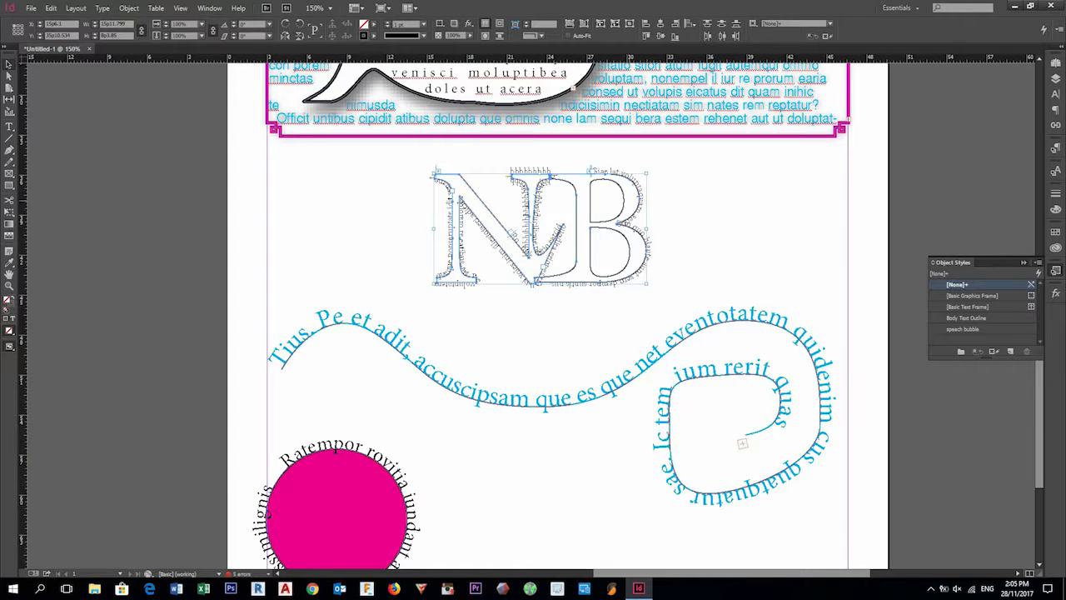
Try to move the B's outer outline and its path text to the right of the inner counters
left_click(645, 249)
left_click_drag(646, 249, 742, 249)
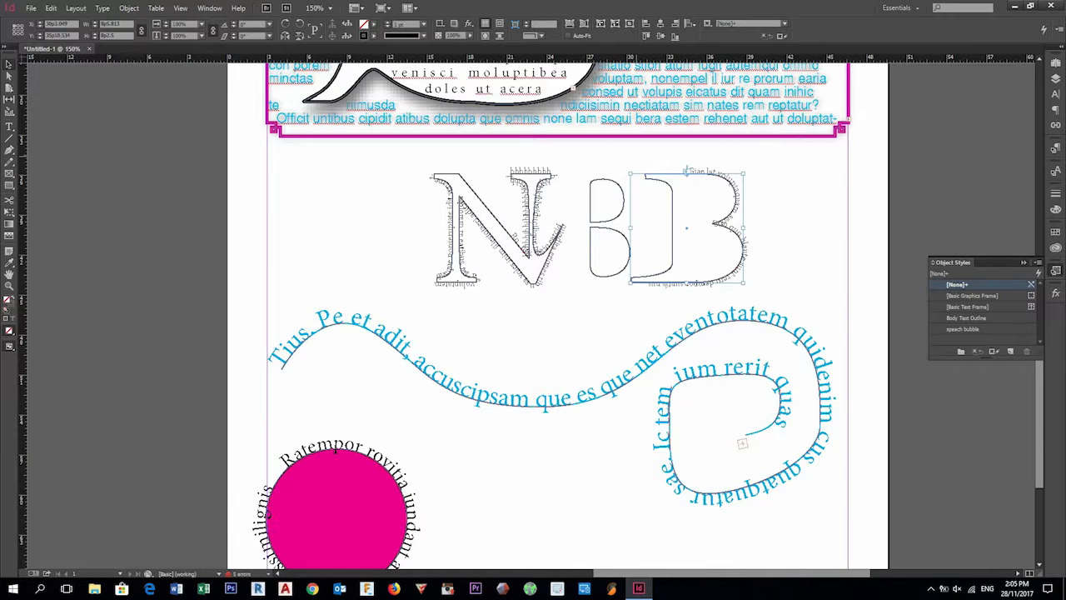
key("ctrl+z")
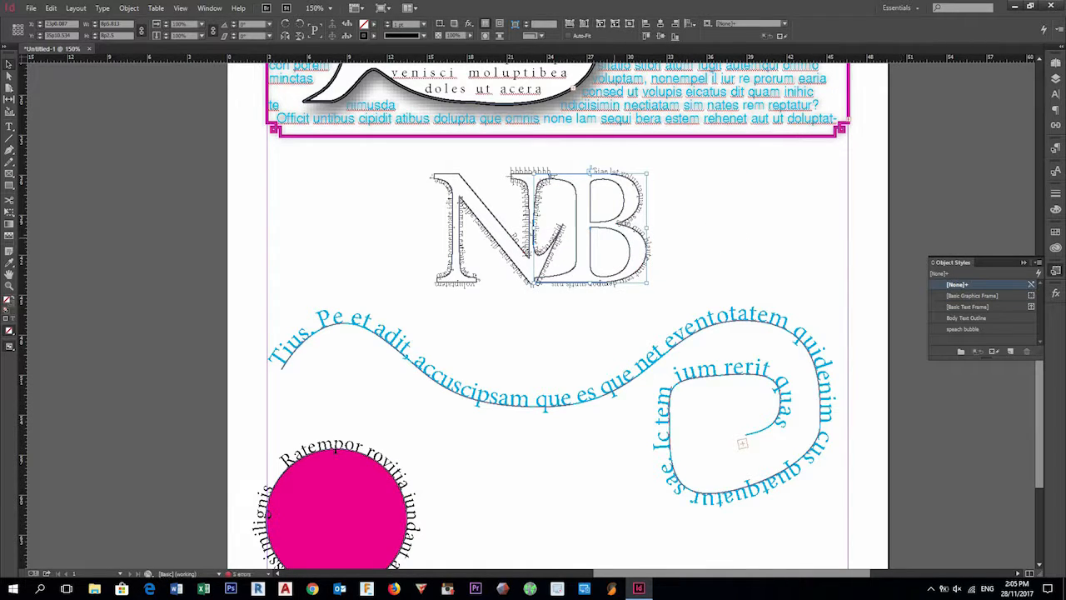
left_click(561, 346)
Fill the magenta circle with a horizontal white-to-black gradient and stretch it well beyond the circle's right edge
scroll(569, 305, "down", 2)
scroll(586, 343, "down", 3)
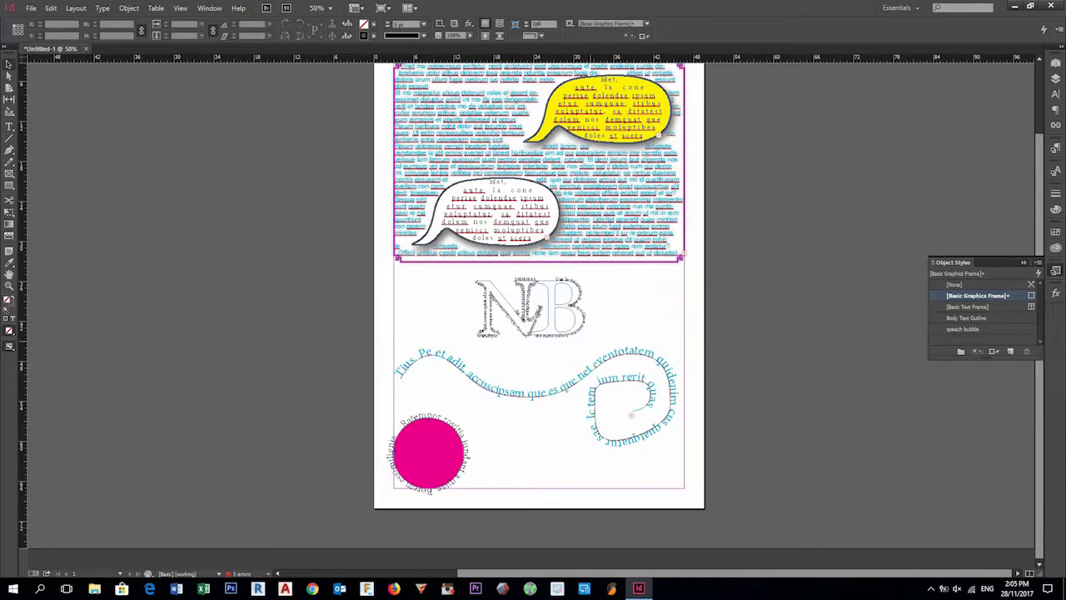
scroll(586, 356, "up", 2)
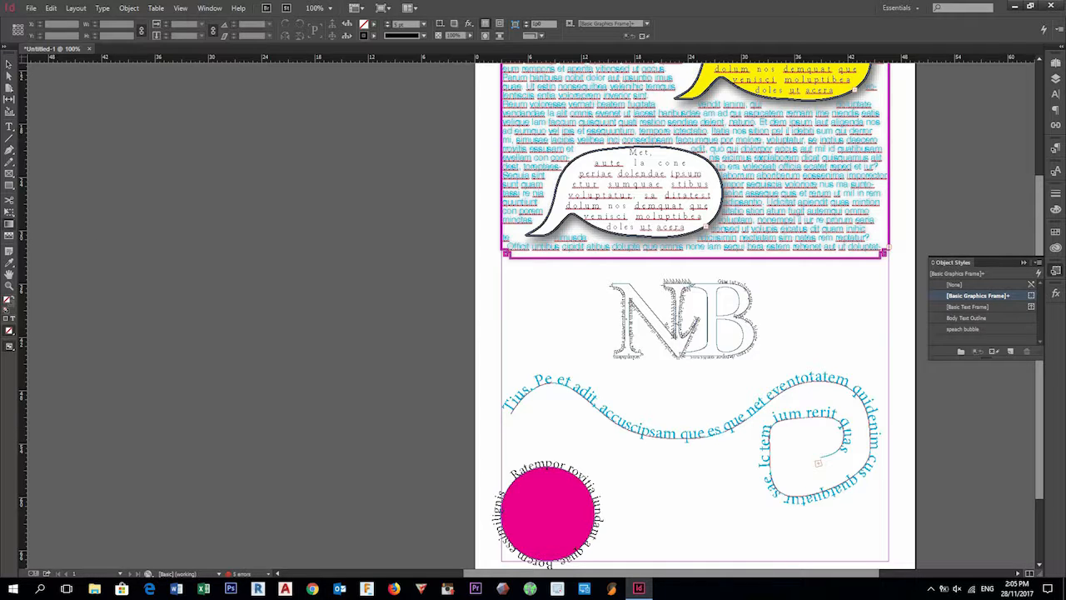
scroll(518, 387, "down", 1)
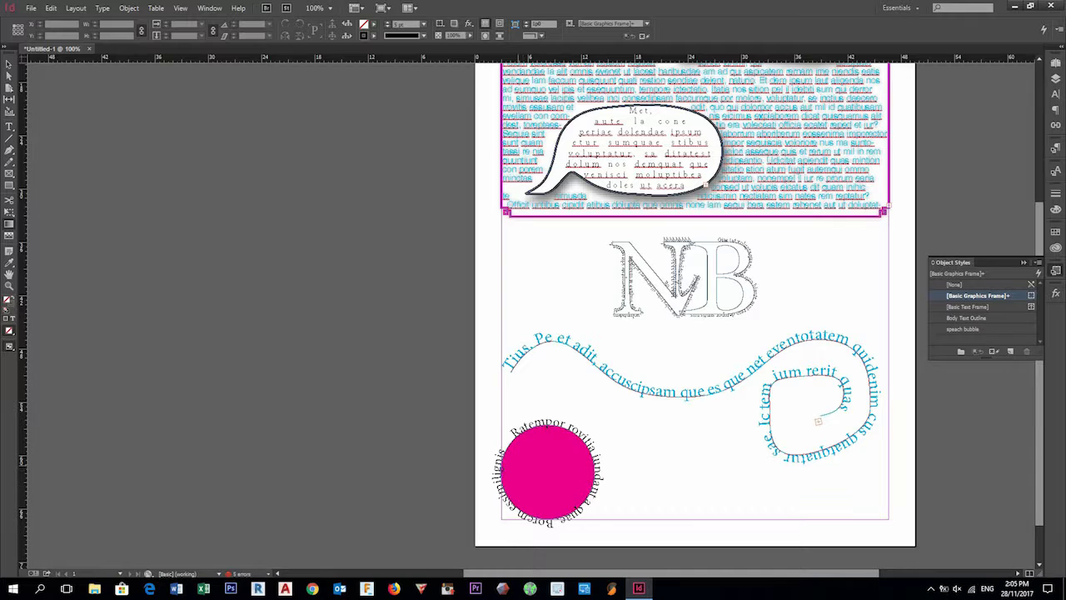
left_click(512, 433)
left_click(9, 224)
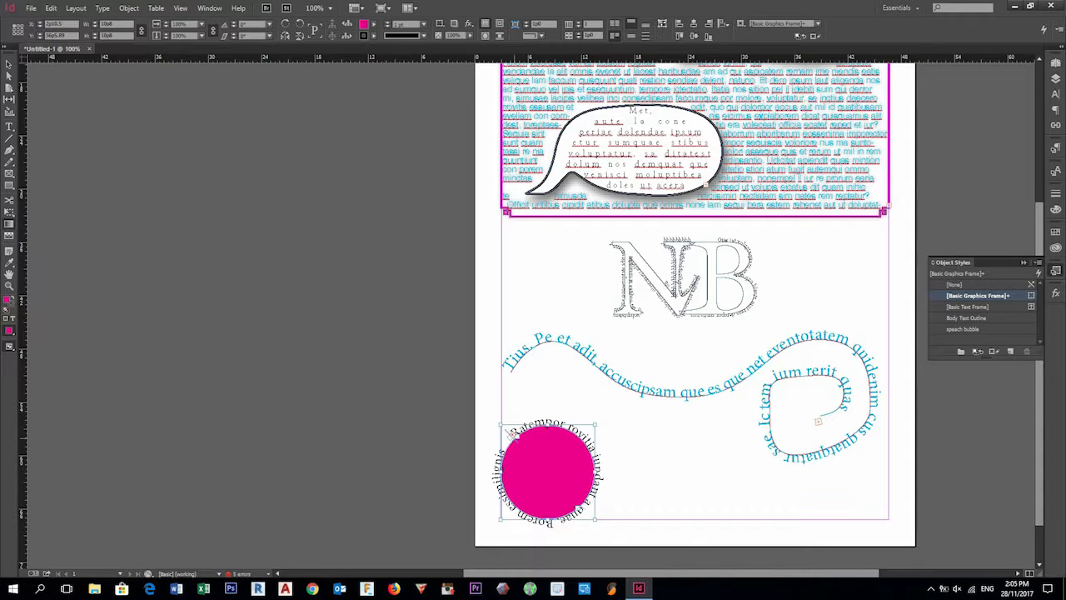
left_click_drag(511, 461, 593, 472)
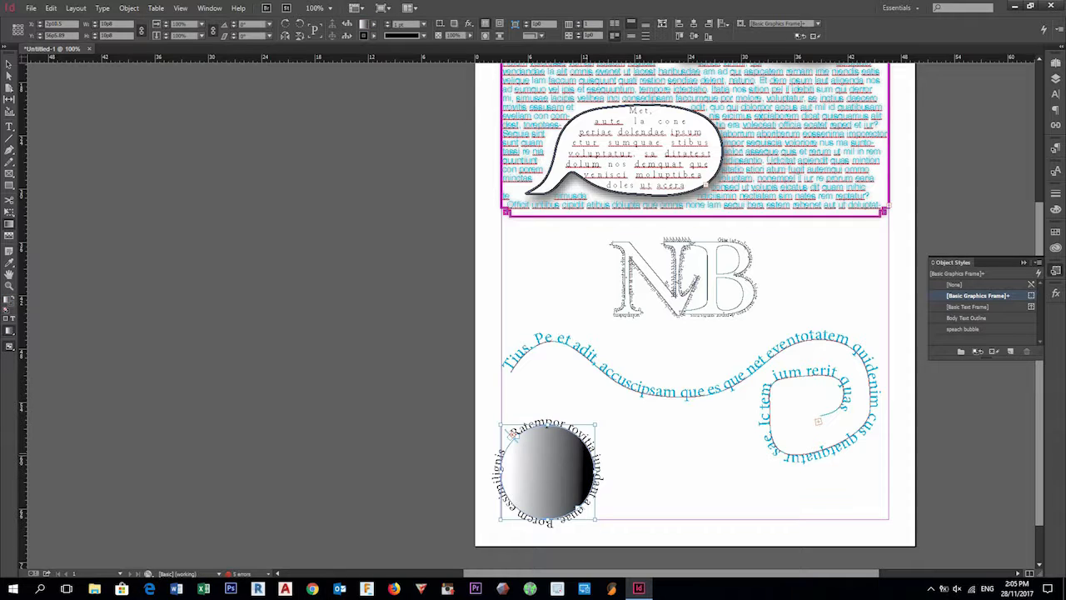
left_click_drag(556, 472, 782, 473)
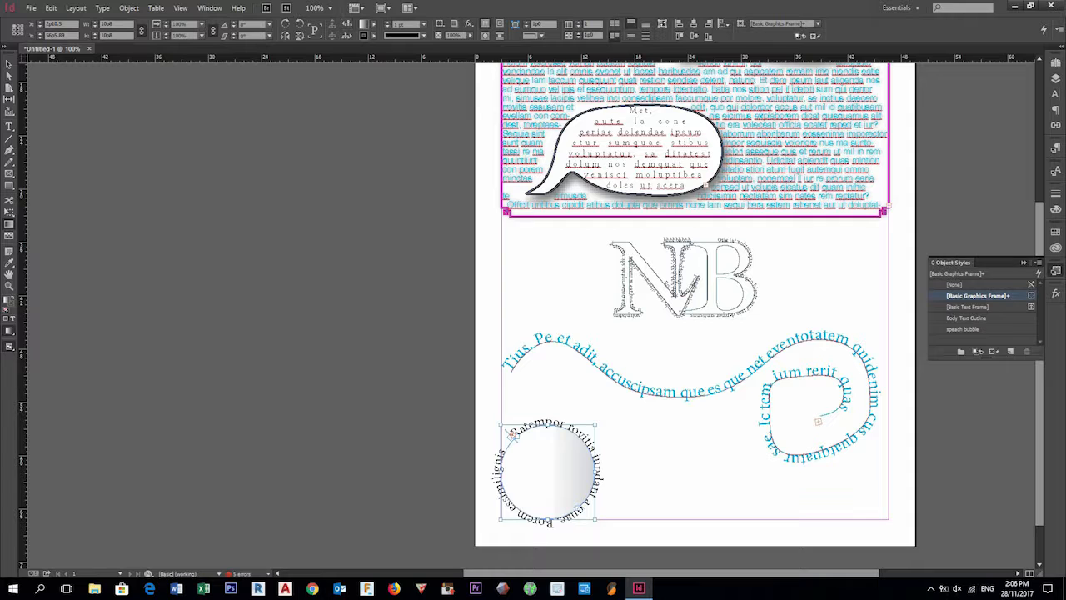
Reset the circle's fill to None and redraw the horizontal white-to-black gradient across its full width
left_click(374, 25)
left_click(284, 48)
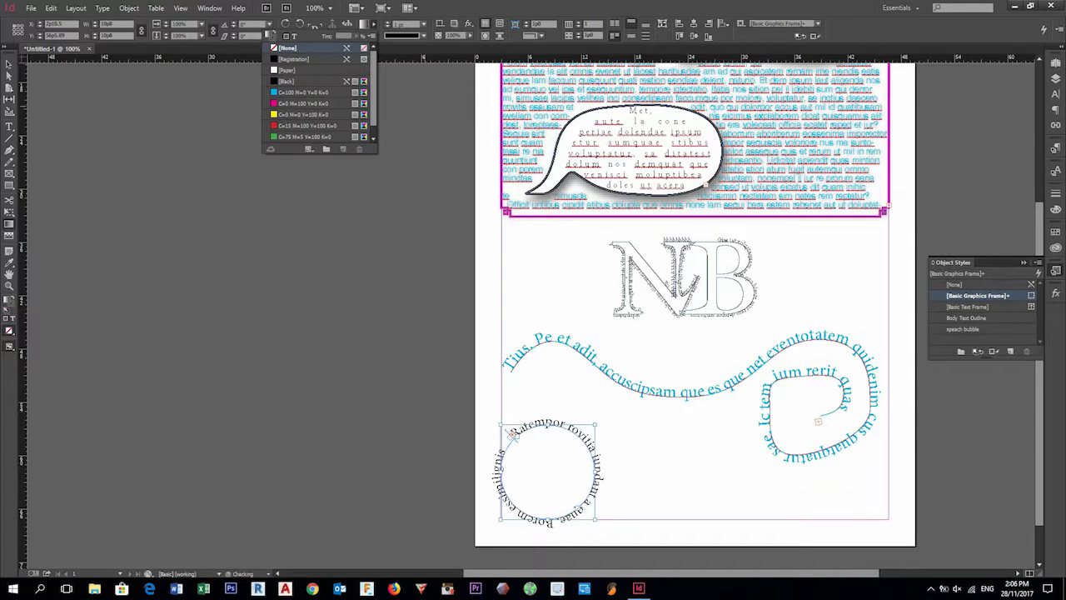
left_click_drag(507, 469, 591, 470)
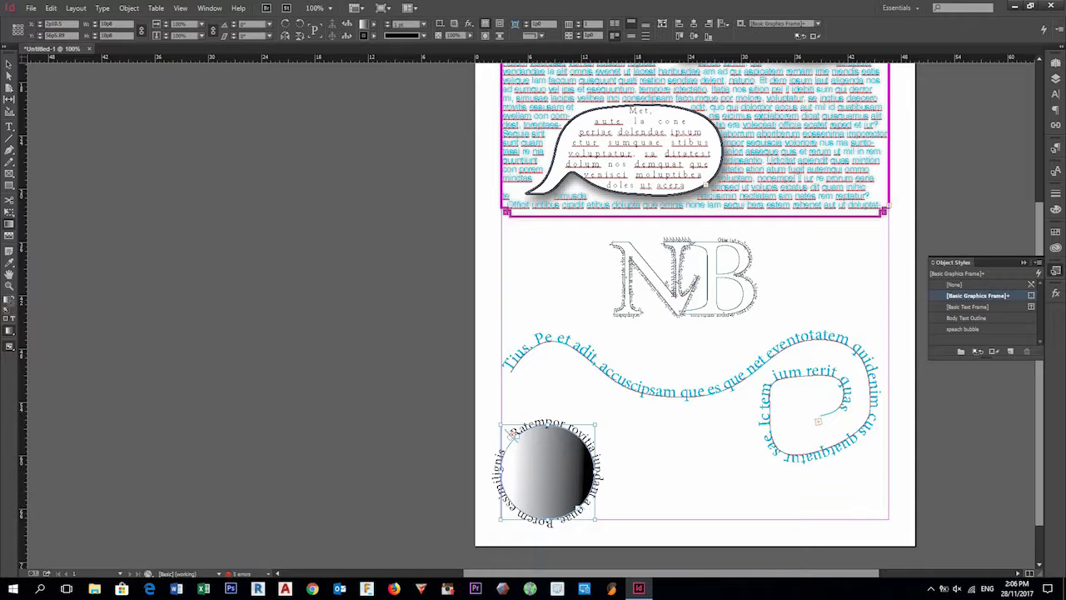
Clear the circle's fill again and reapply the white-to-black gradient from just inside its left edge to its right edge
left_click(374, 25)
left_click(285, 48)
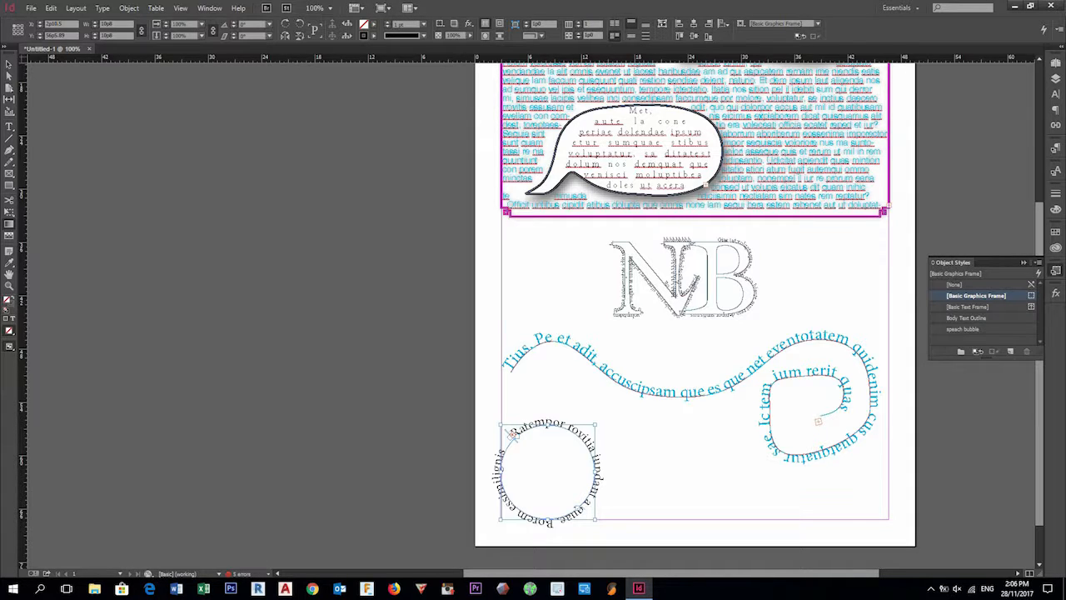
left_click_drag(516, 467, 588, 468)
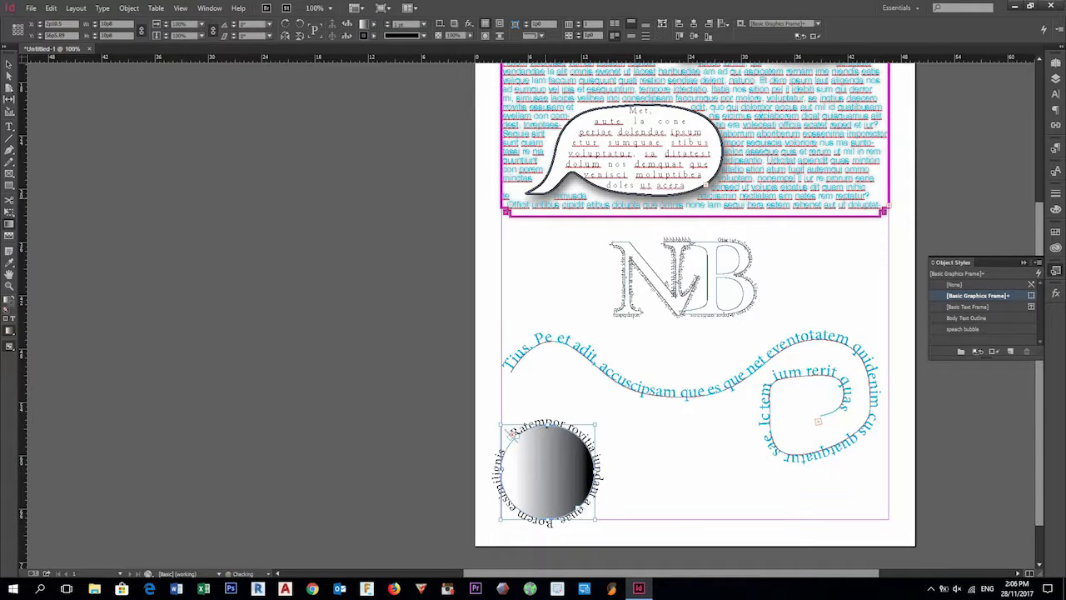
left_click(374, 24)
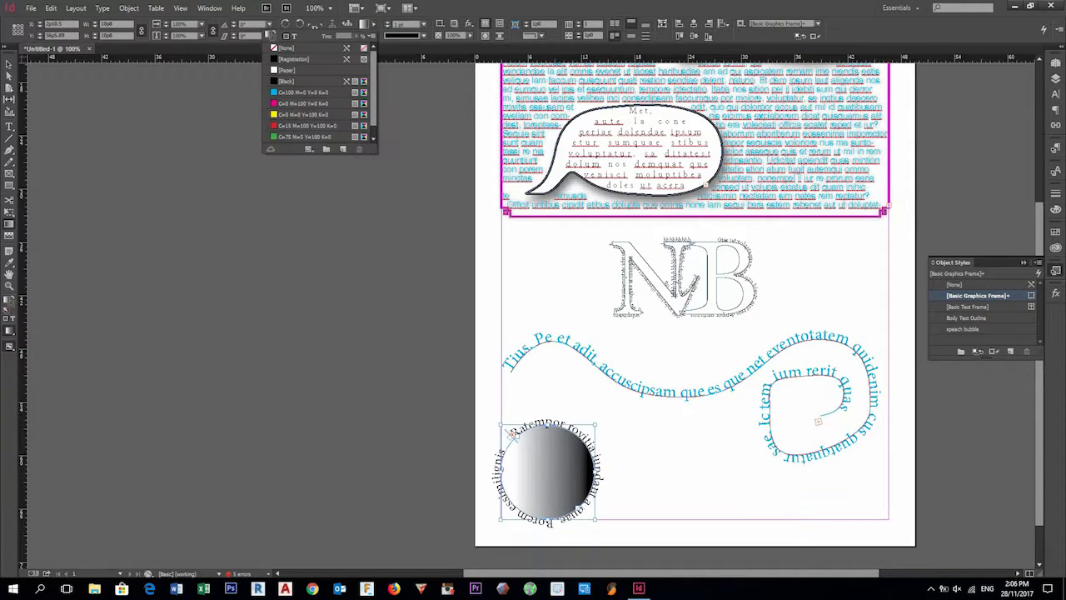
left_click(374, 24)
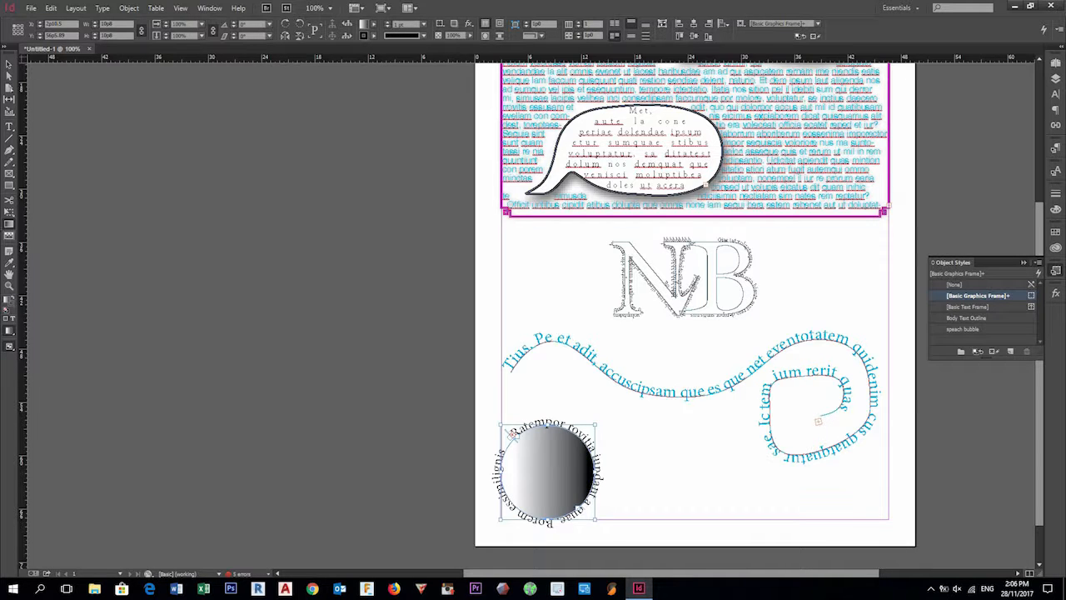
Apply a horizontal gradient feather to the circle and its path text, fading them out toward the left side
left_click_drag(516, 471, 596, 471)
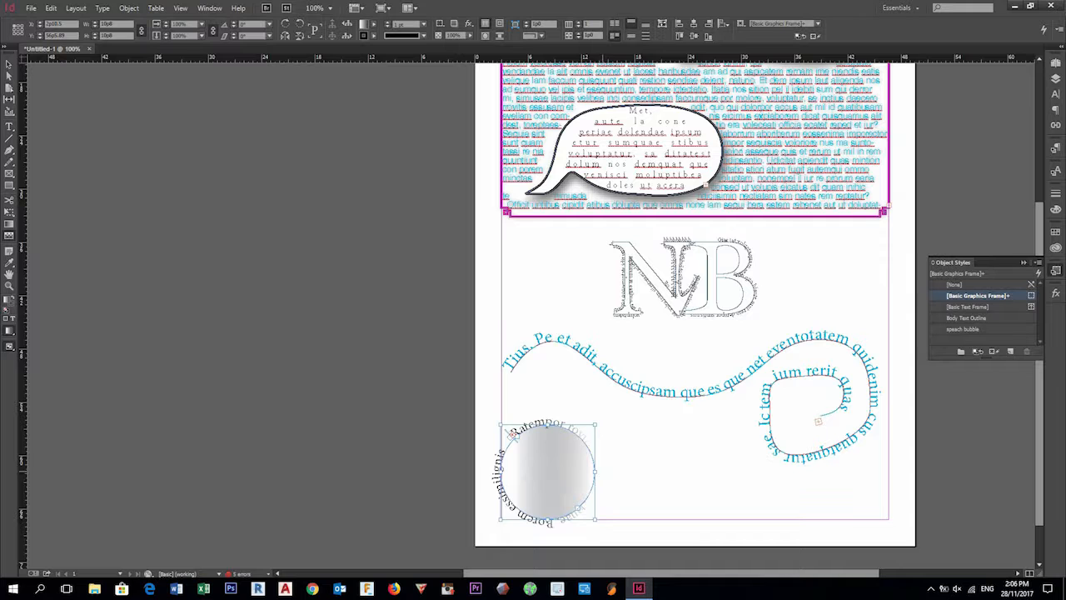
scroll(589, 398, "down", 2)
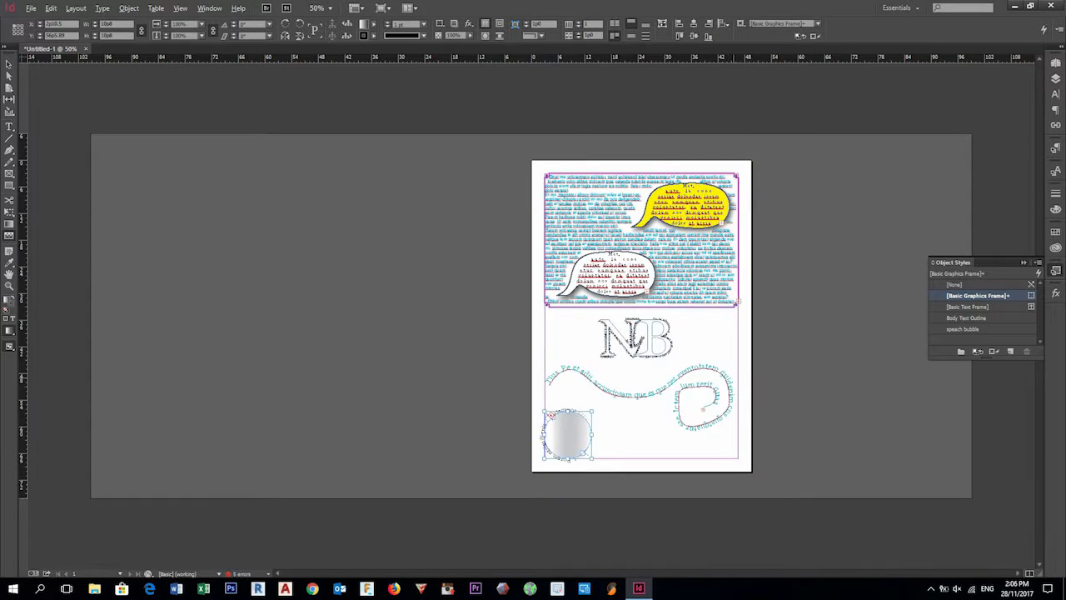
scroll(732, 327, "up", 1)
scroll(733, 326, "down", 2)
scroll(731, 327, "up", 1)
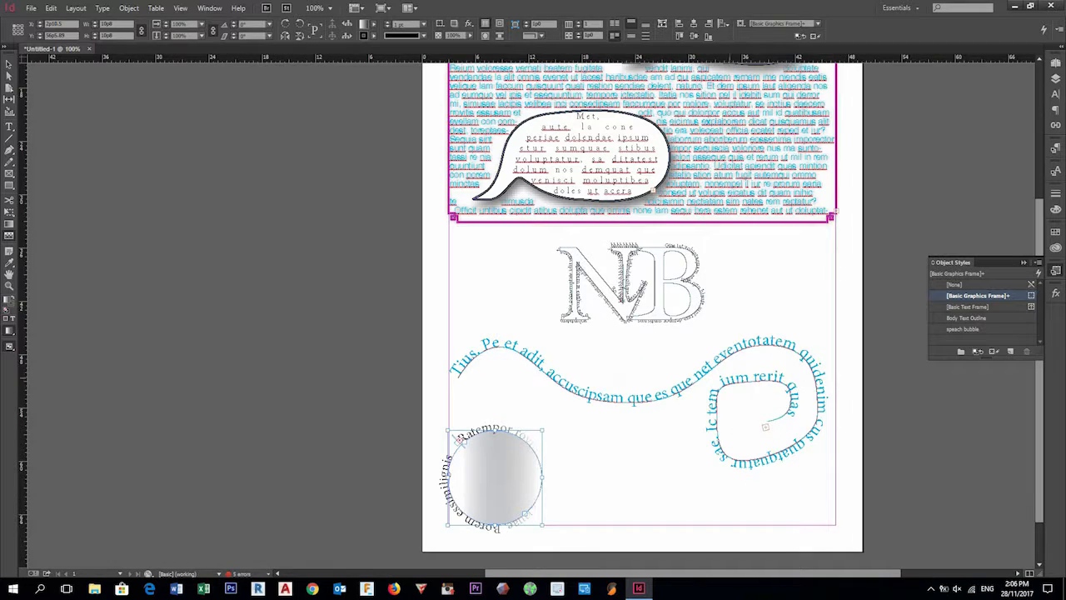
key("ctrl+z")
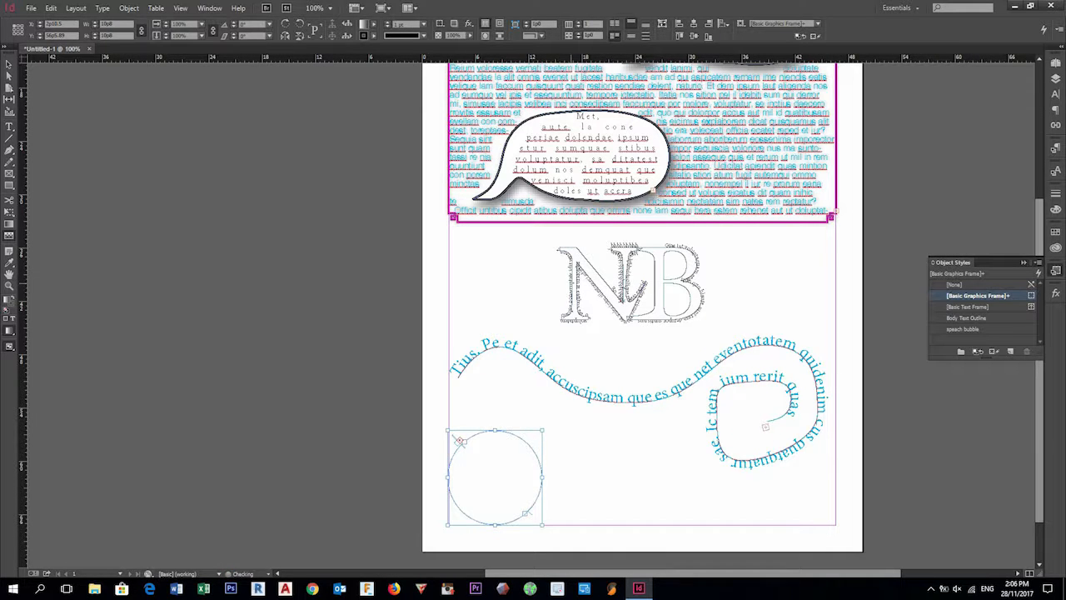
left_click_drag(481, 476, 588, 476)
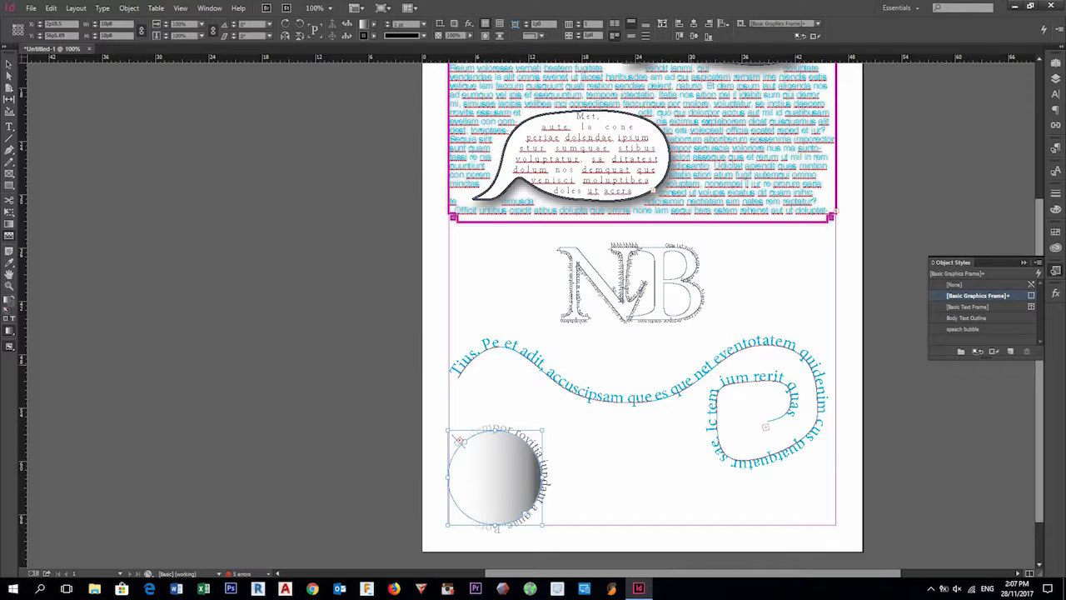
Apply a gradient feather to the blue wavy path text, fading it diagonally from its start toward the spiral end
left_click(452, 372)
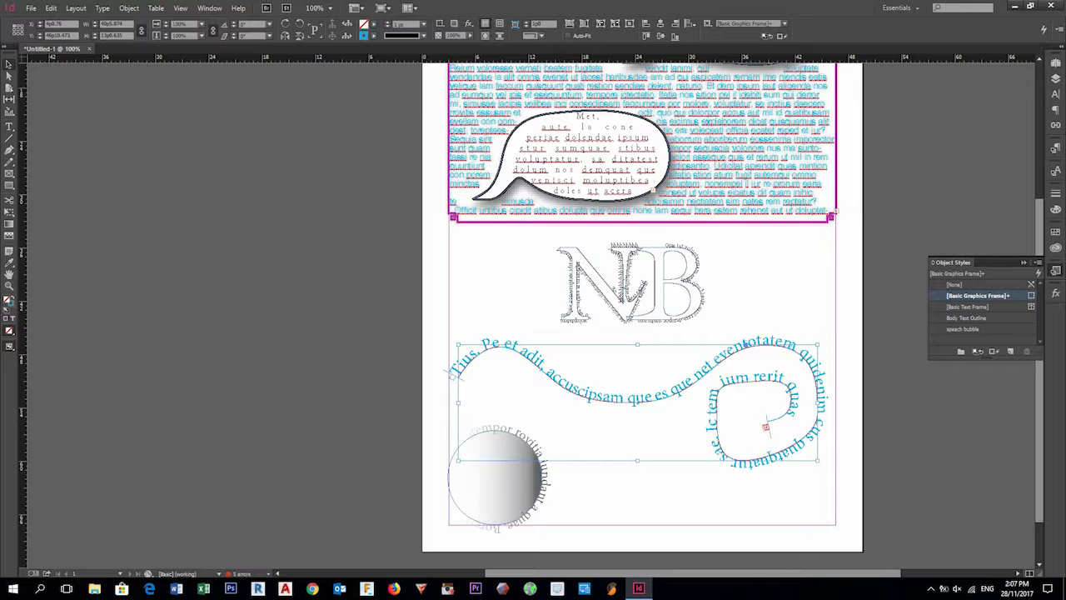
left_click_drag(903, 391, 638, 391)
left_click_drag(357, 408, 651, 408)
left_click_drag(460, 404, 588, 404)
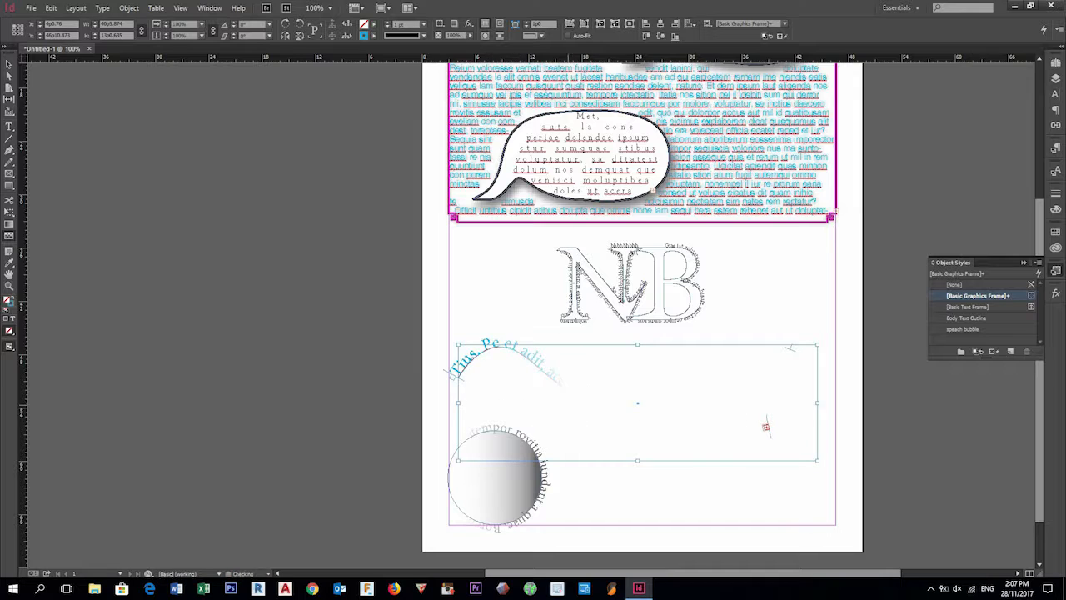
left_click_drag(365, 412, 789, 412)
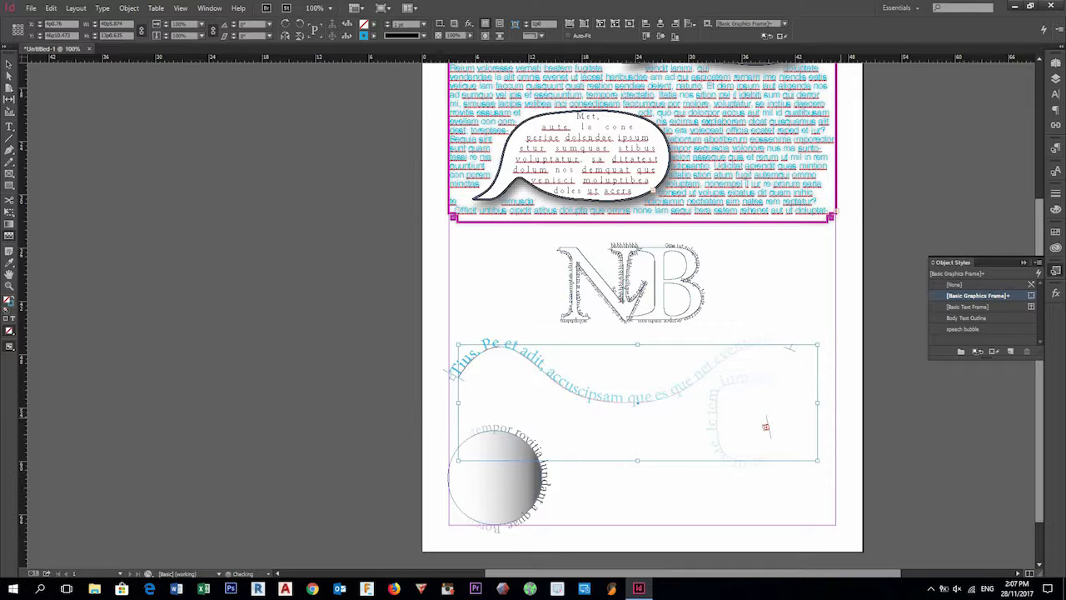
left_click_drag(426, 344, 812, 443)
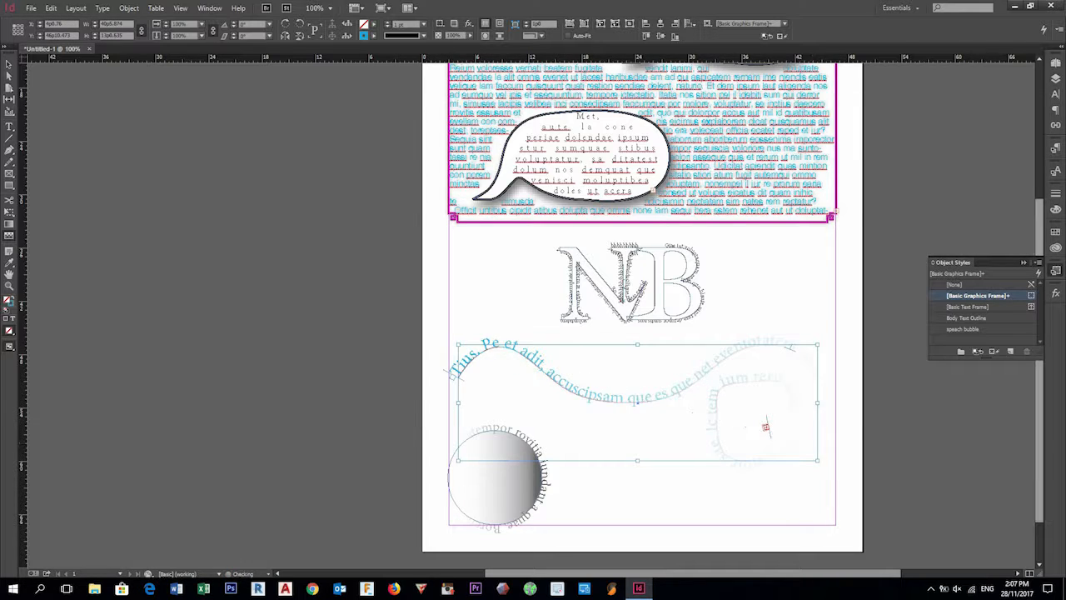
scroll(766, 428, "up", 5)
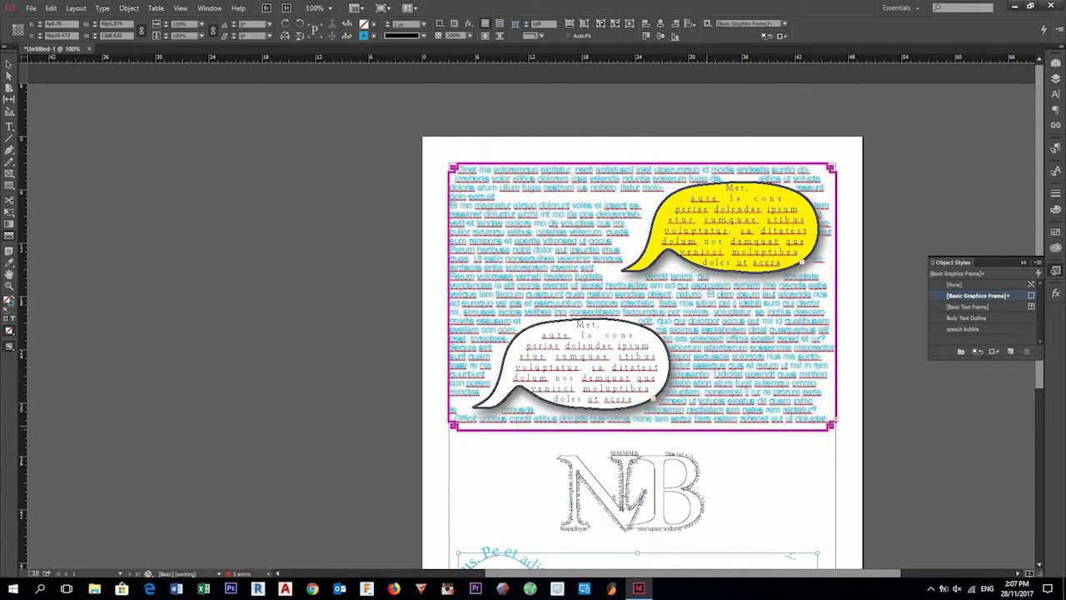
scroll(703, 410, "down", 2)
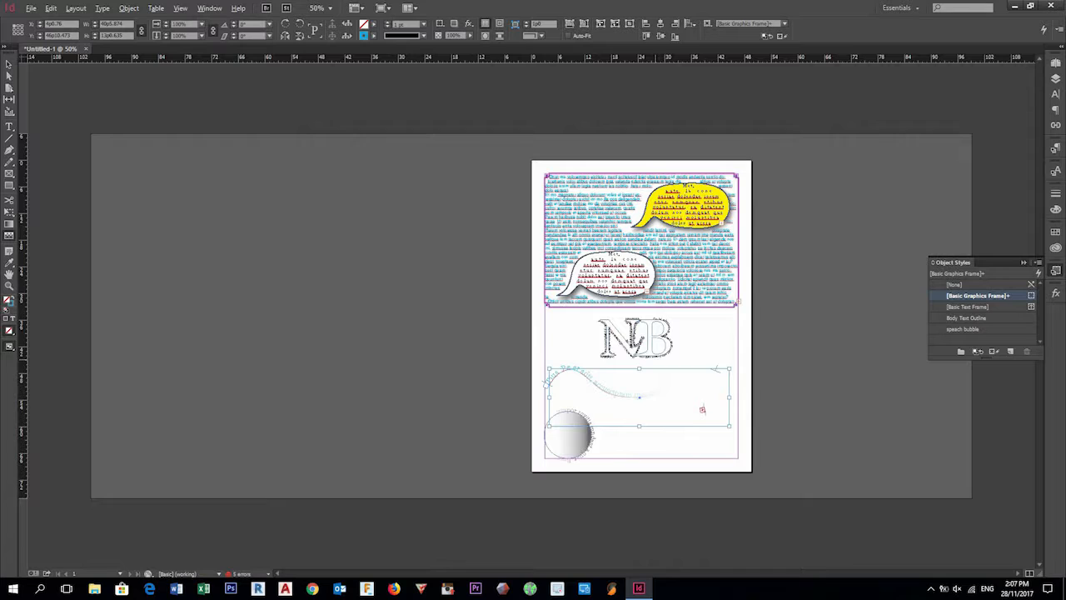
key("alt")
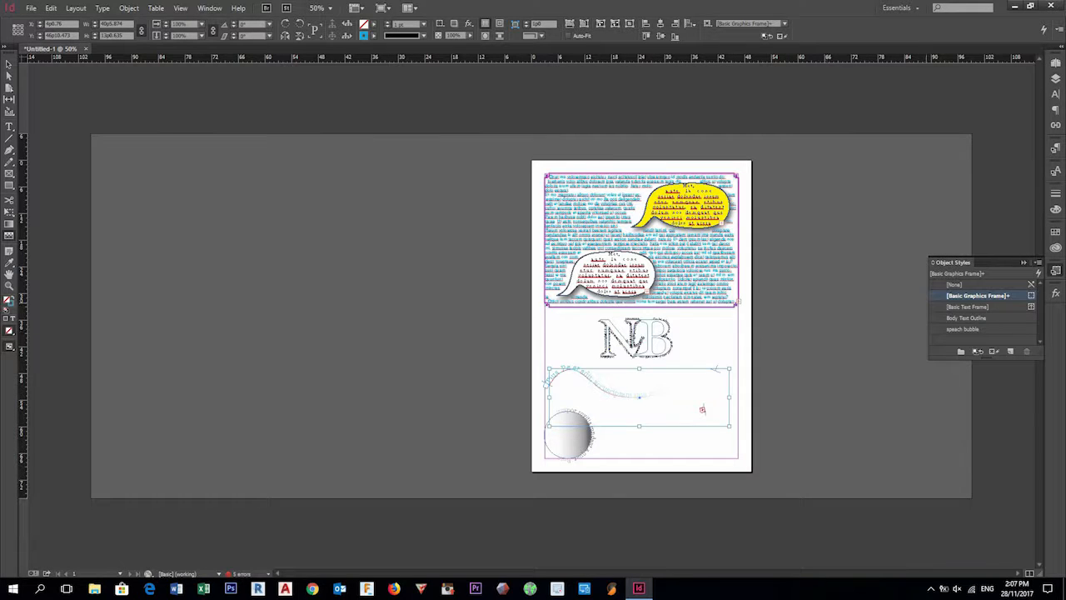